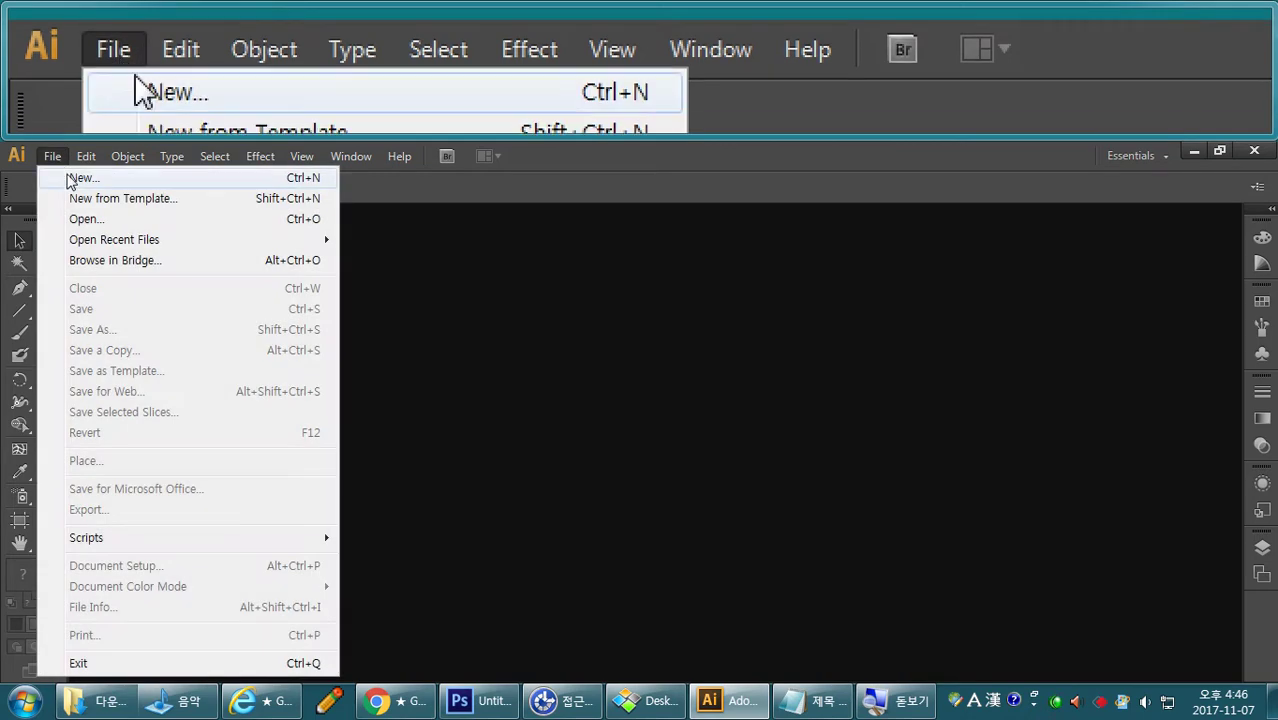
# Create a new A4 document in portrait orientation, 210 mm wide and 297 mm high.
pyautogui.click(77, 176)
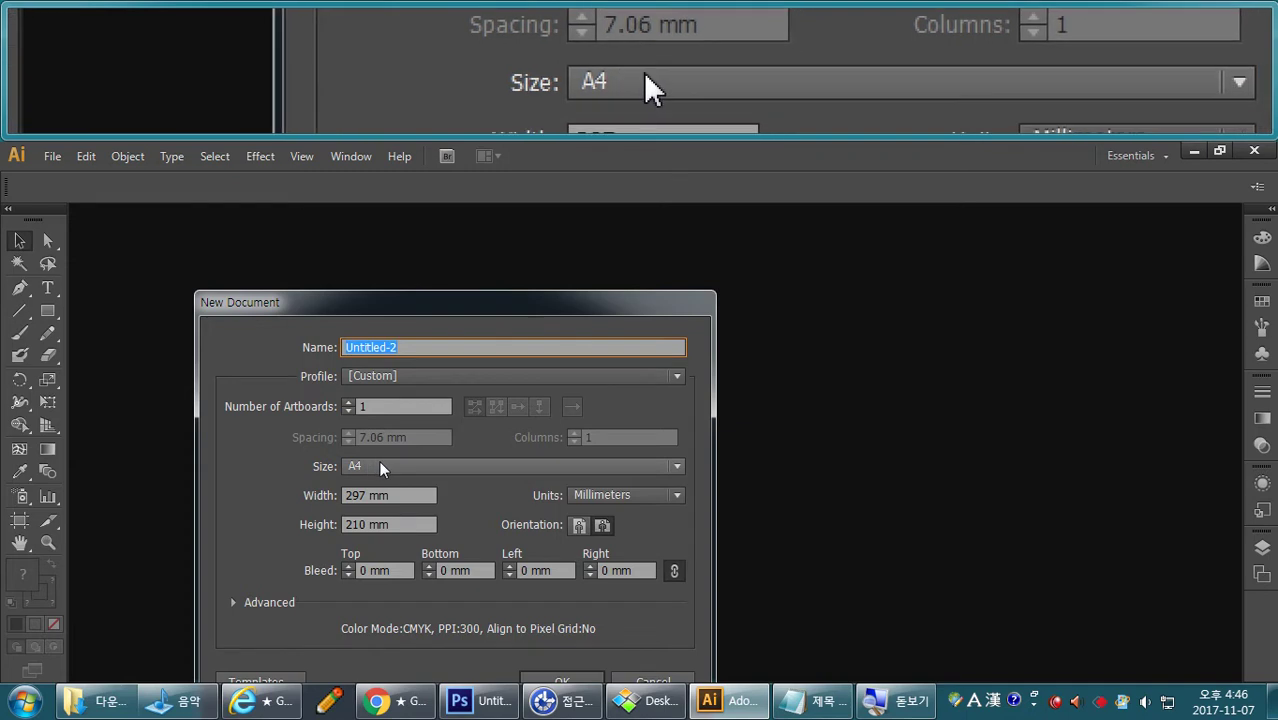
pyautogui.click(579, 527)
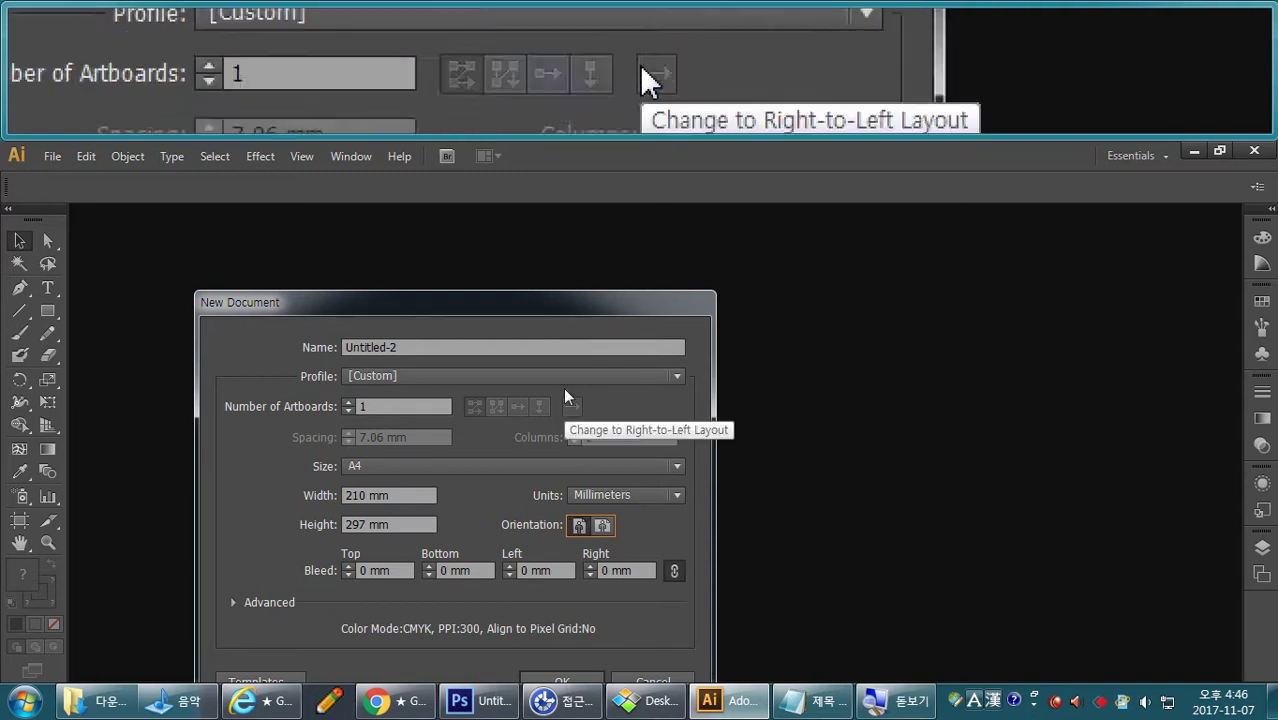
pyautogui.moveTo(528, 303); pyautogui.dragTo(575, 188)
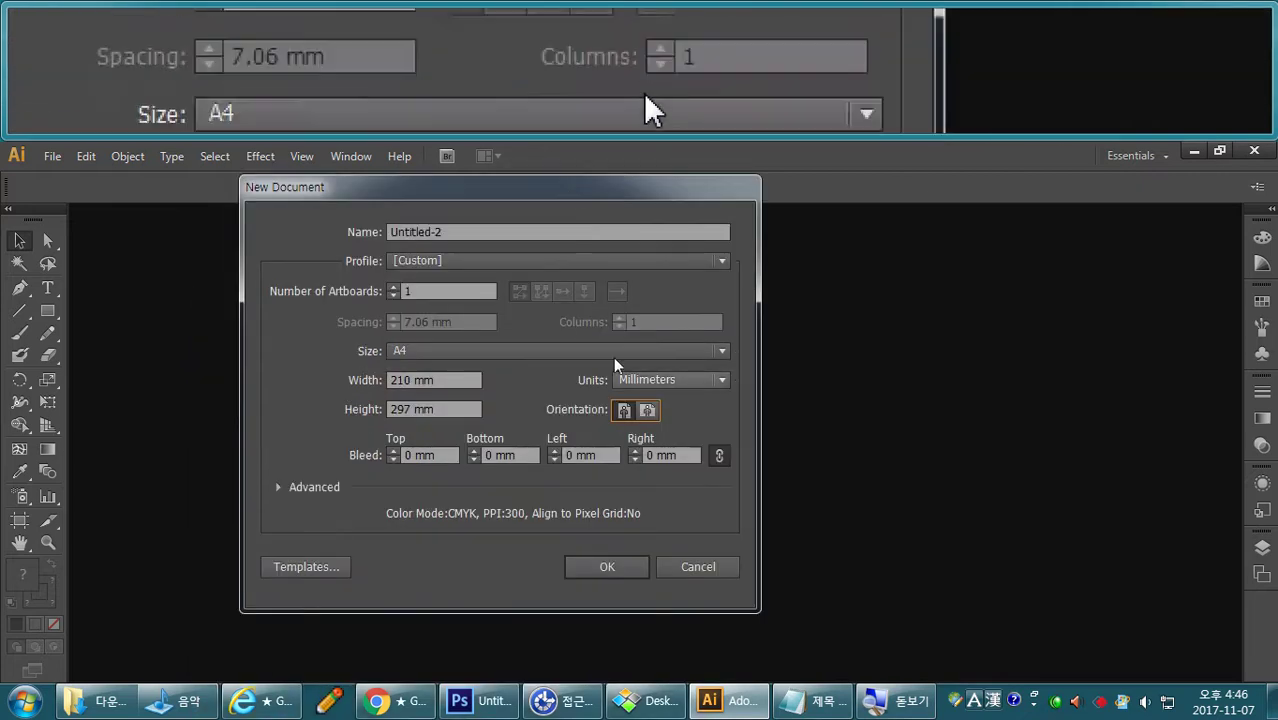
pyautogui.click(628, 564)
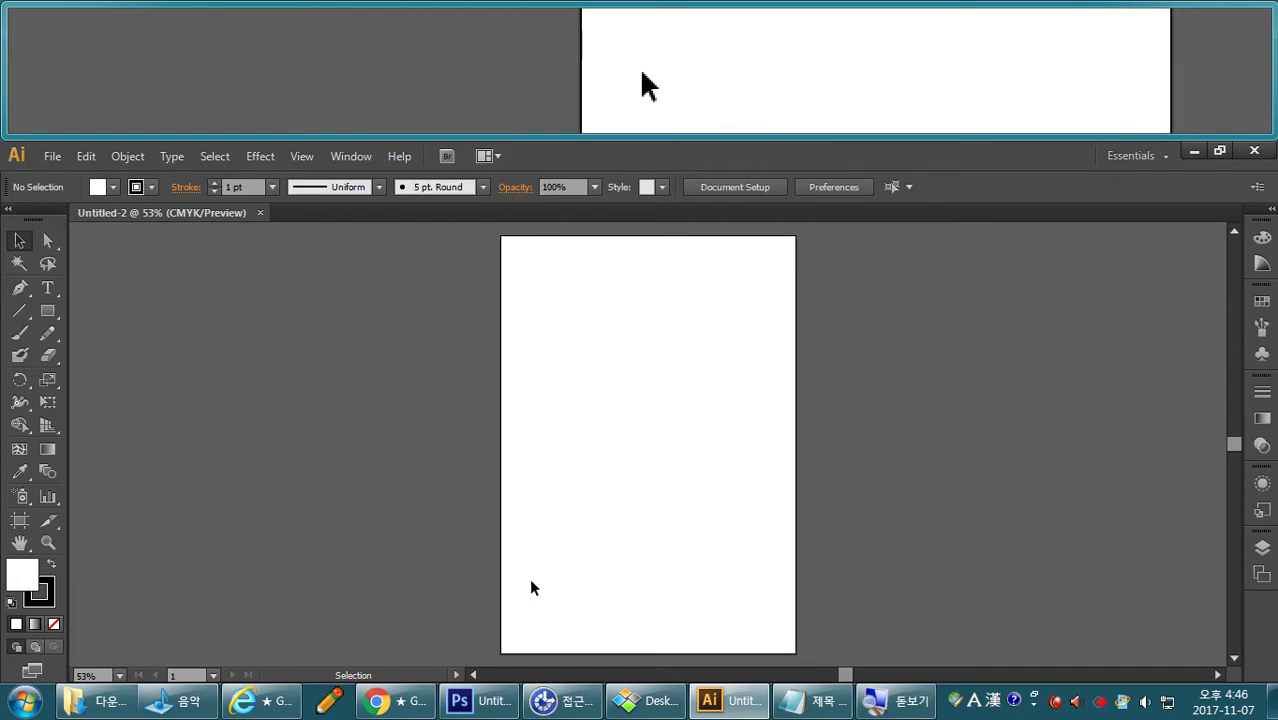
# Consult the reference poster image and draw a 210 × 297 mm rectangle starting at the artboard's upper-left corner.
pyautogui.hotkey('alt', 'Tab')
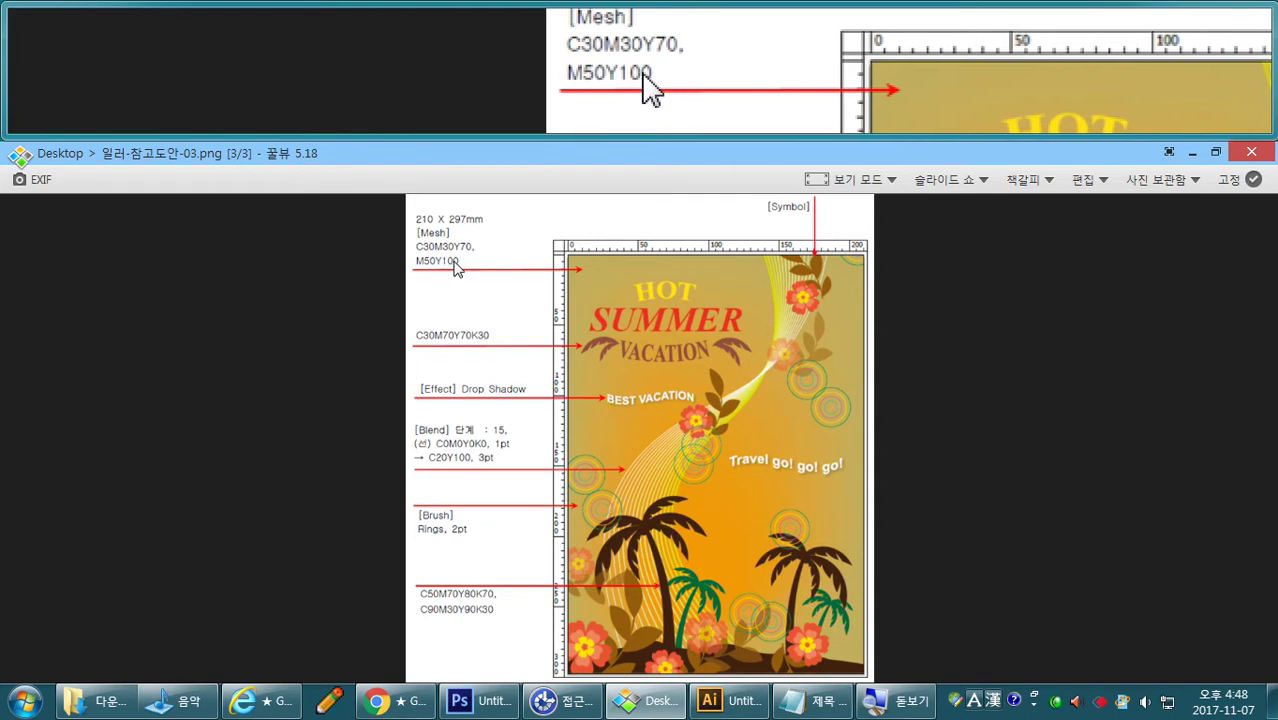
pyautogui.click(757, 703)
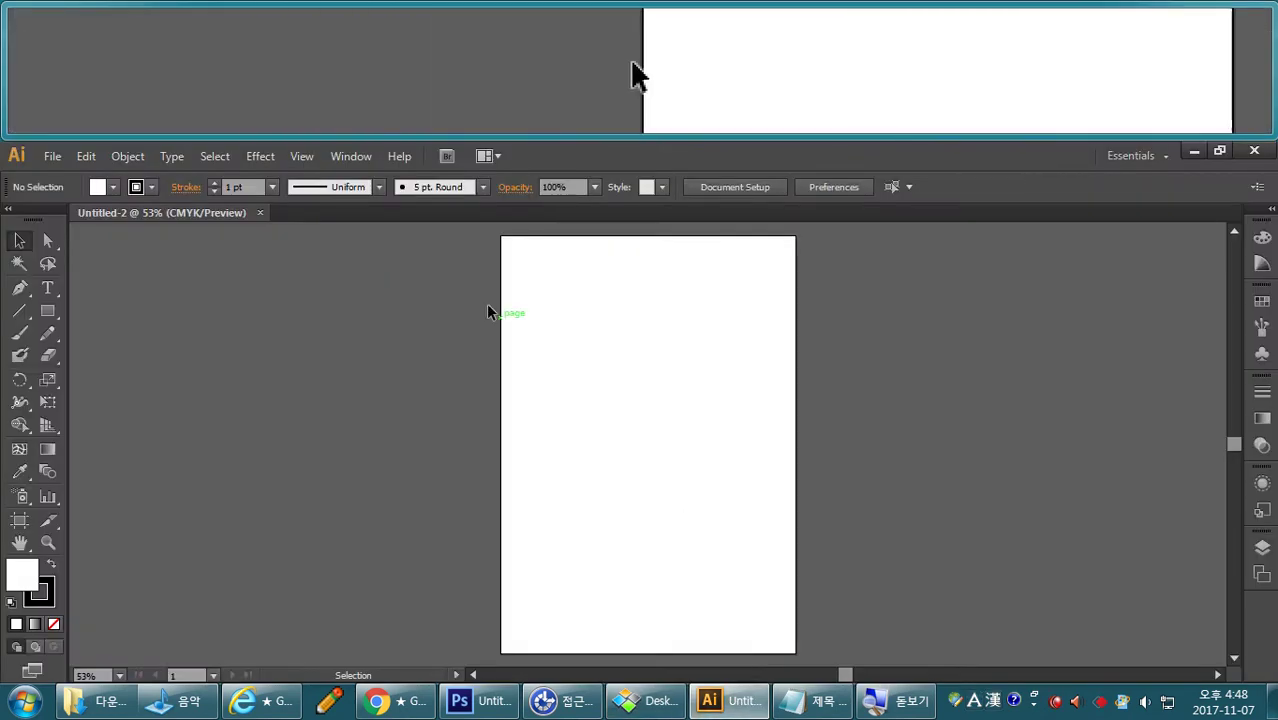
pyautogui.click(48, 312)
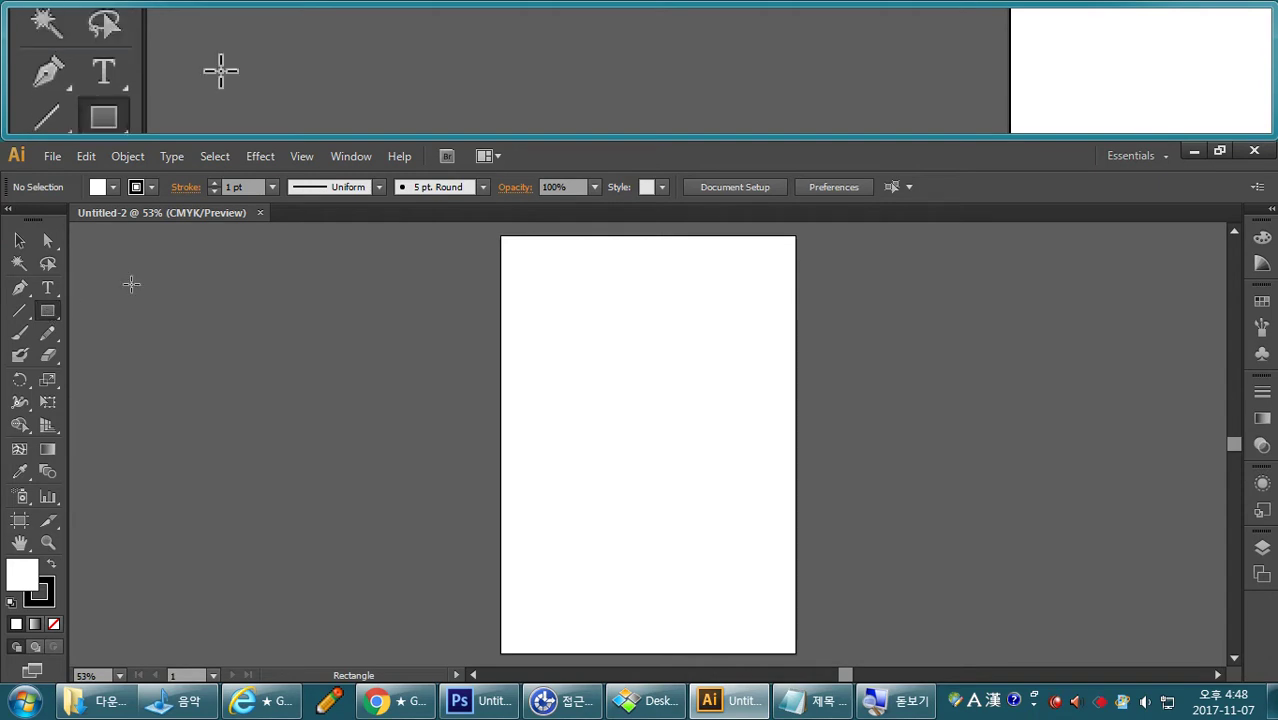
pyautogui.moveTo(501, 249); pyautogui.dragTo(617, 396)
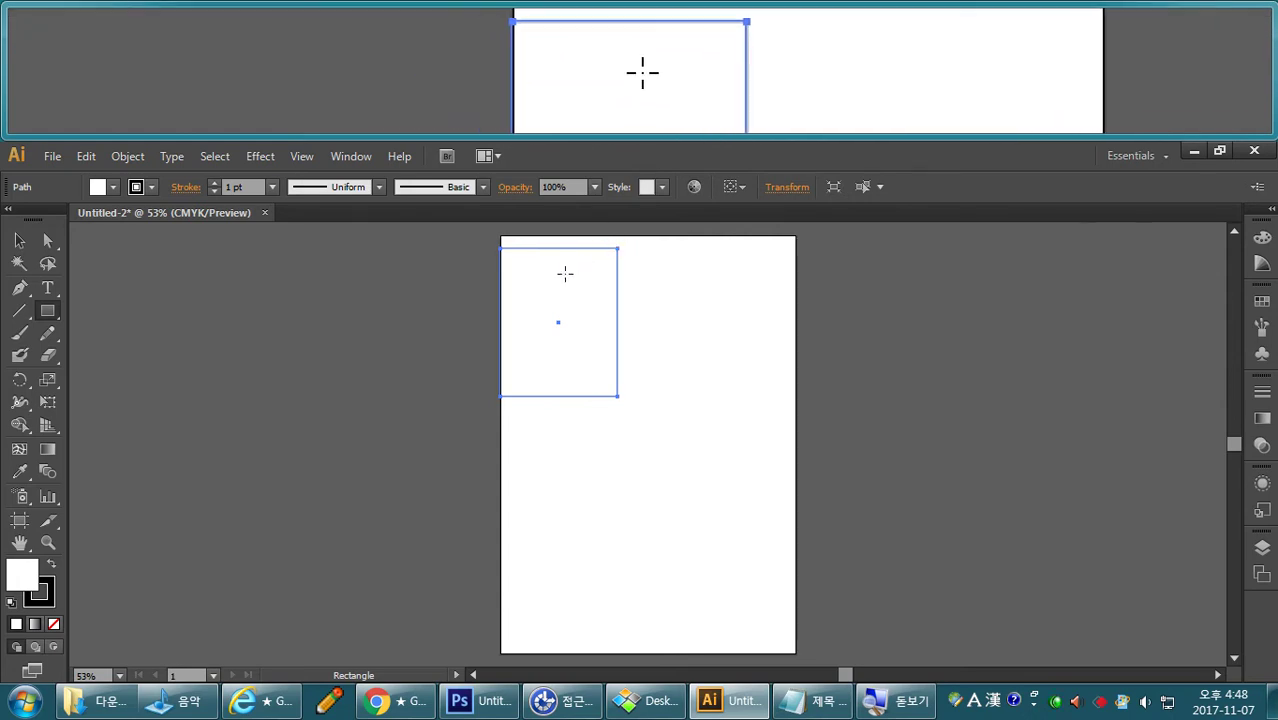
pyautogui.press('Delete')
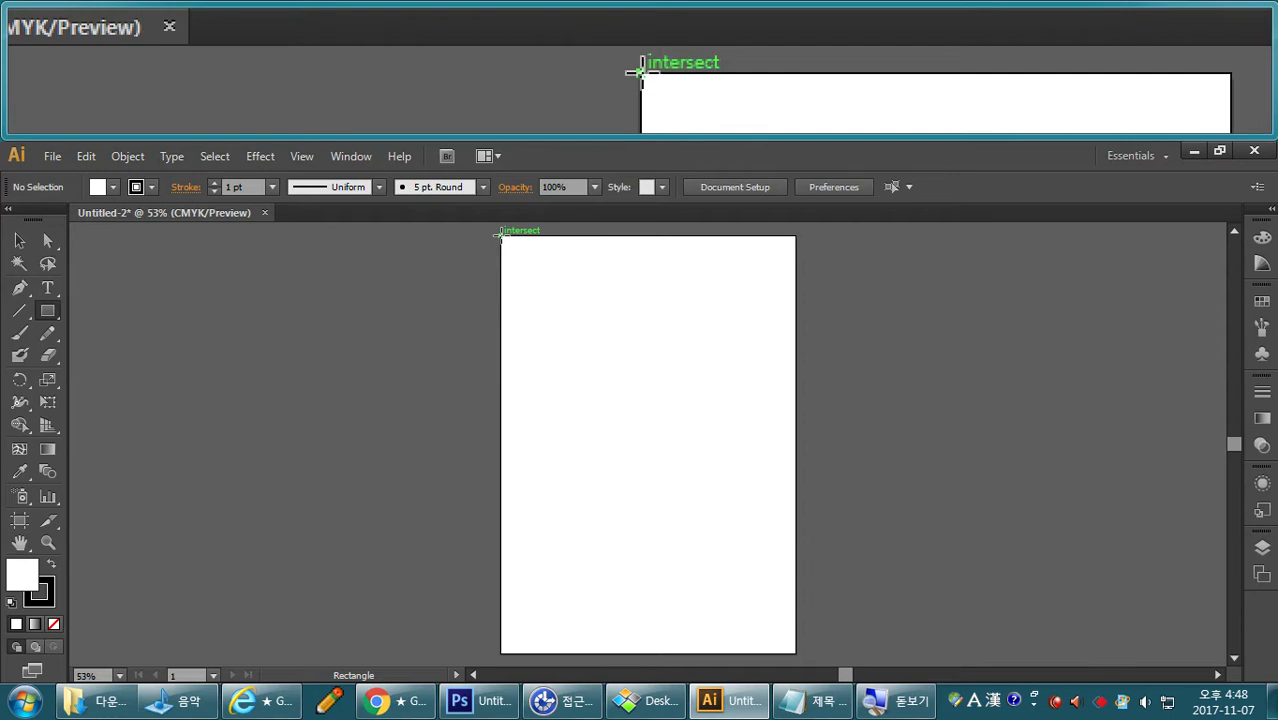
pyautogui.click(500, 236)
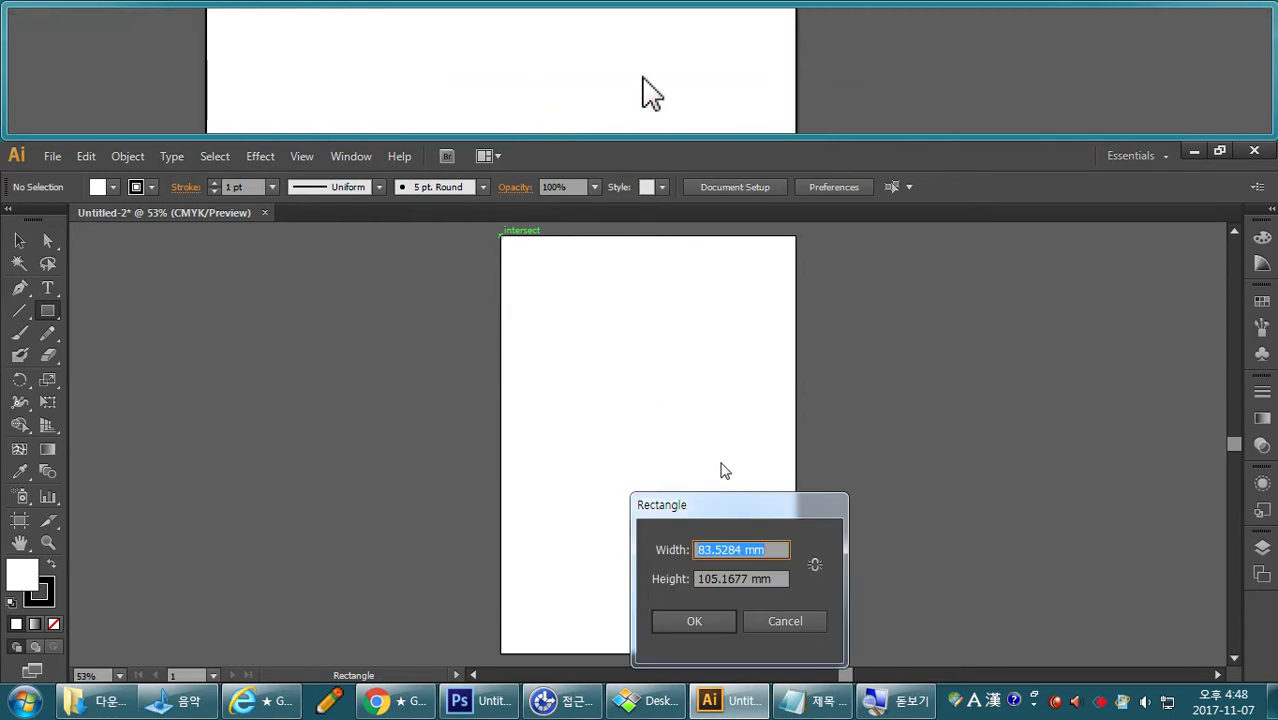
pyautogui.moveTo(736, 505); pyautogui.dragTo(656, 313)
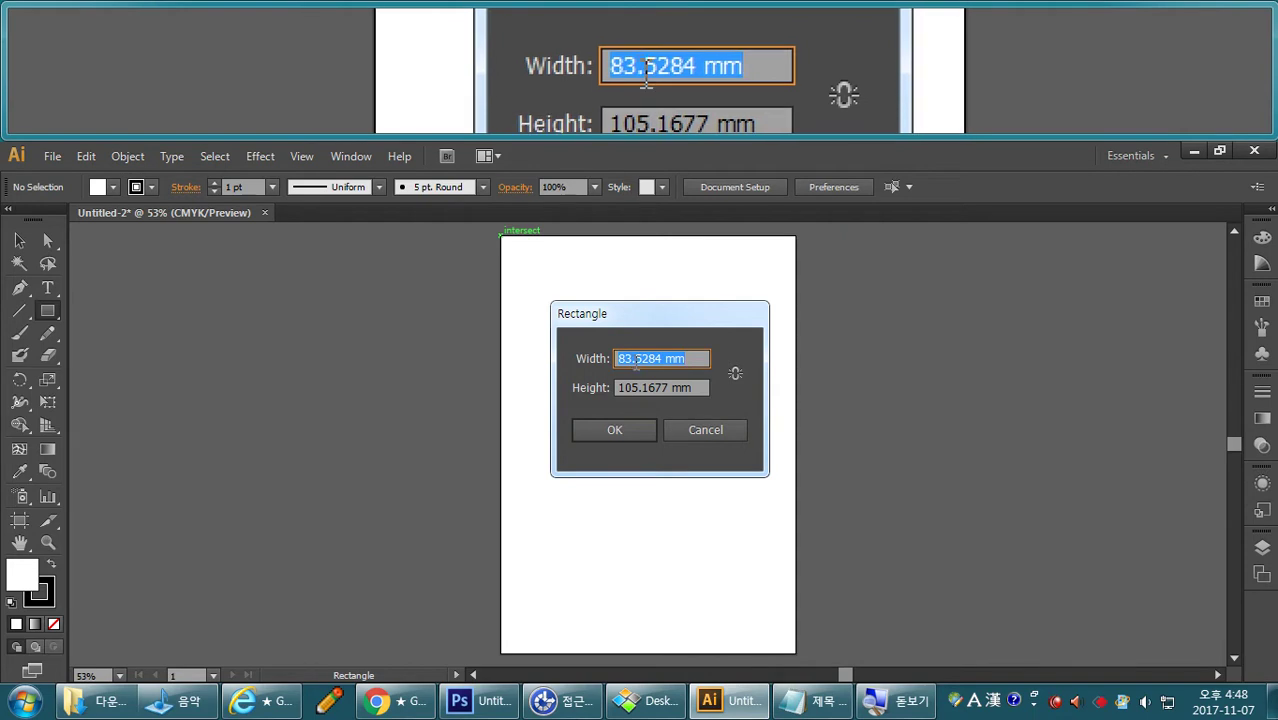
pyautogui.write('210')
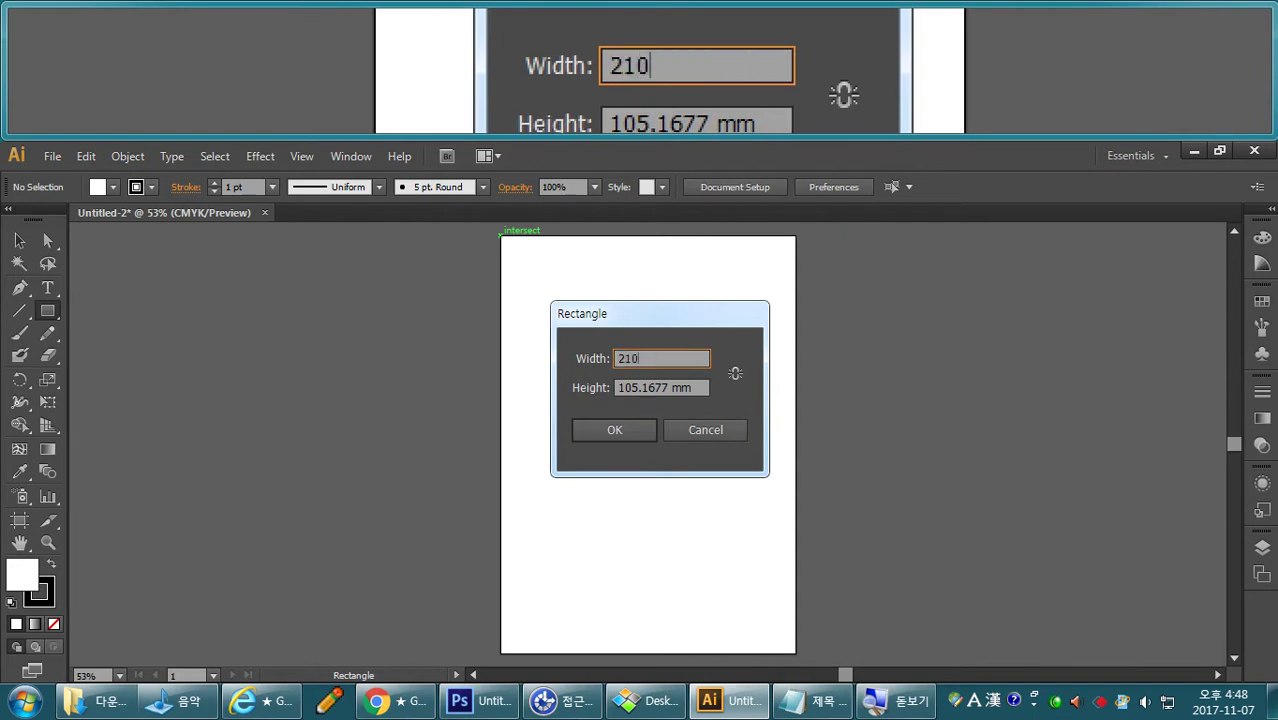
pyautogui.press('Tab')
pyautogui.write('297')
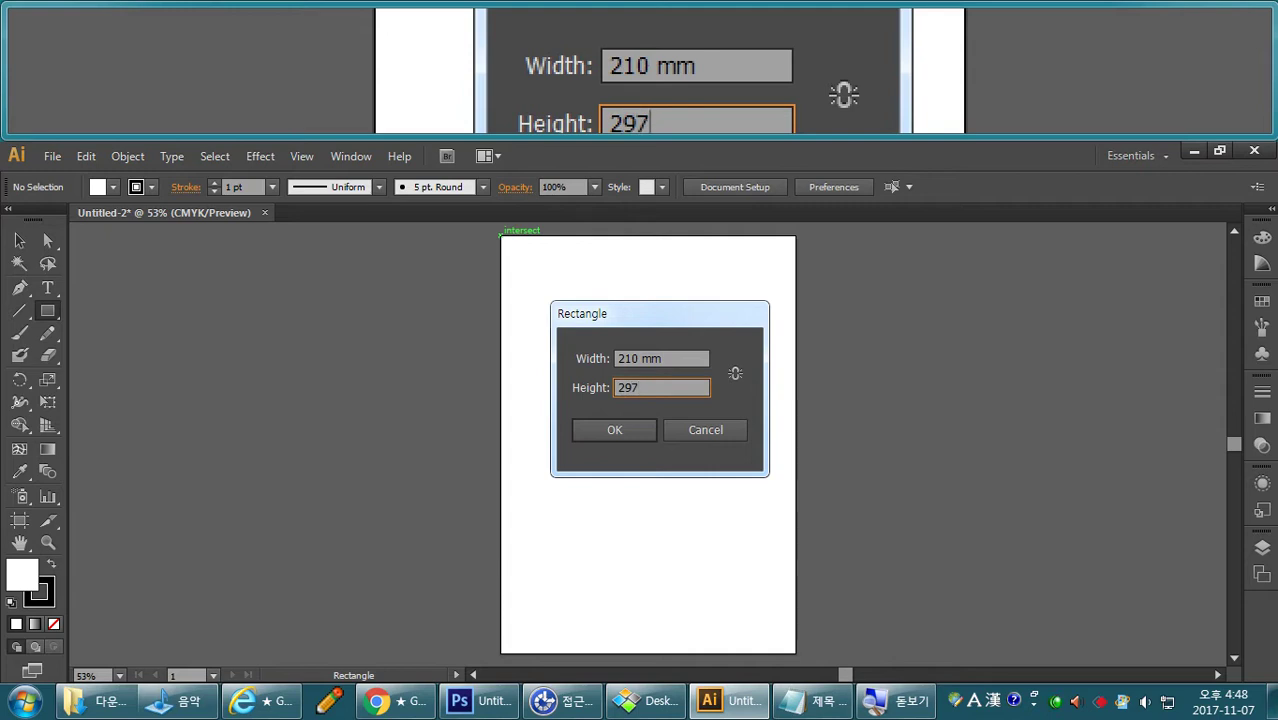
pyautogui.press('Return')
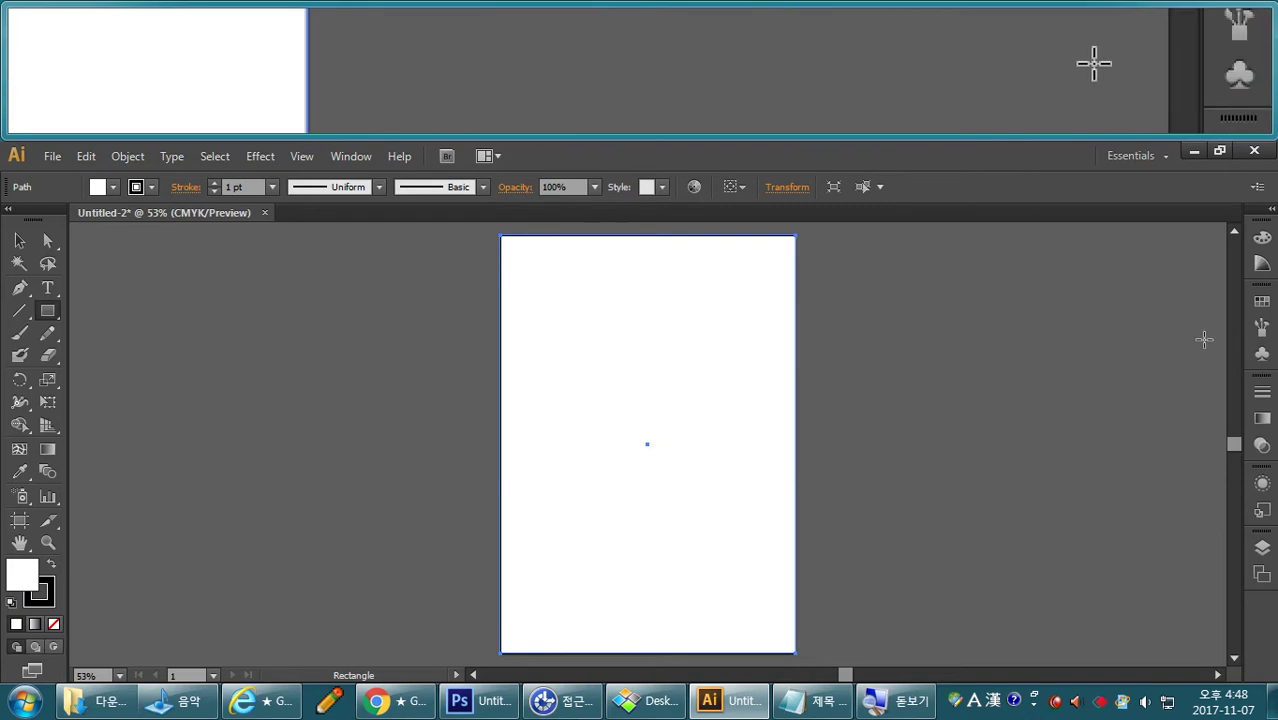
# Fill the background rectangle with C30 M30 Y70, checking the colour values in the reference poster image.
pyautogui.click(1271, 211)
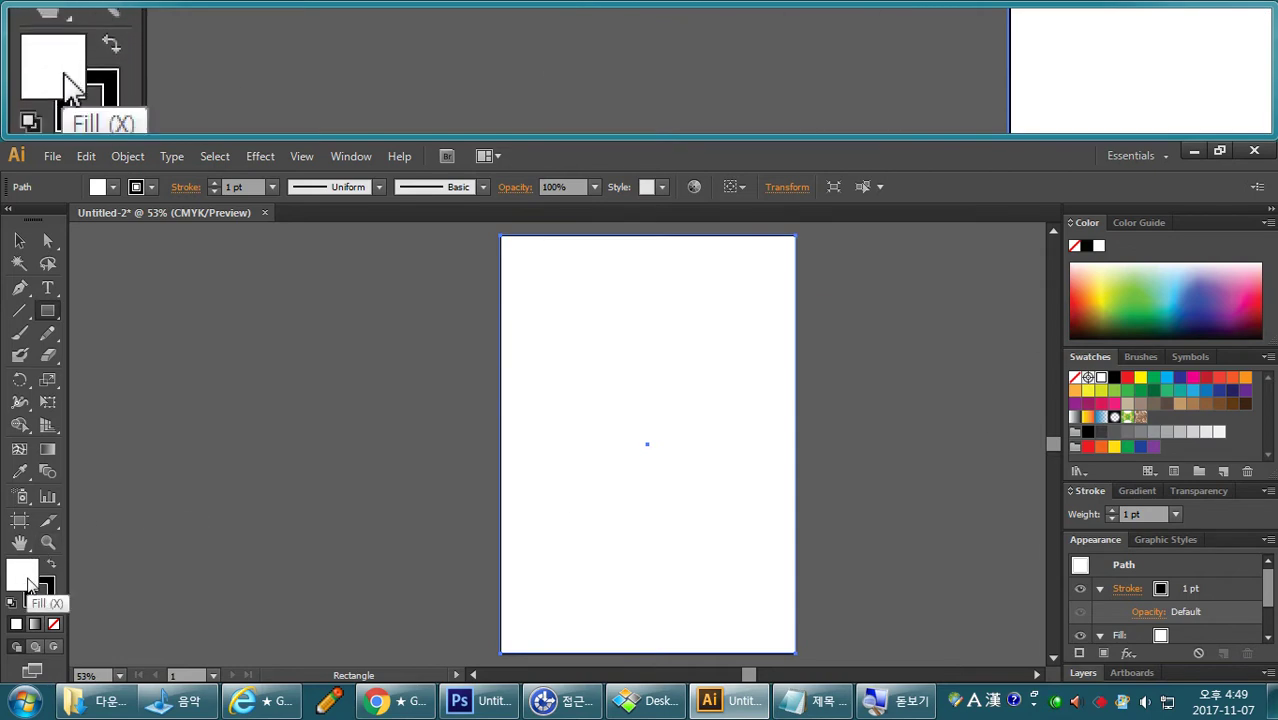
pyautogui.doubleClick(28, 585)
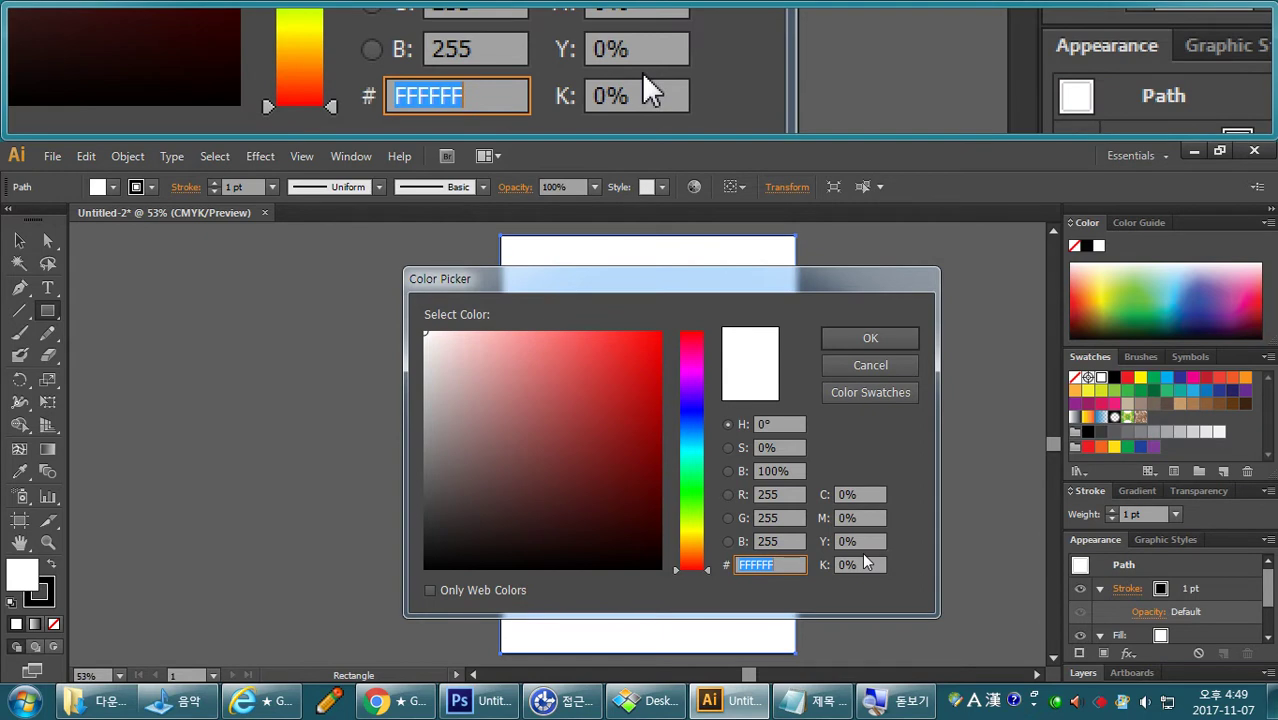
pyautogui.moveTo(864, 495); pyautogui.dragTo(838, 495)
pyautogui.write('30')
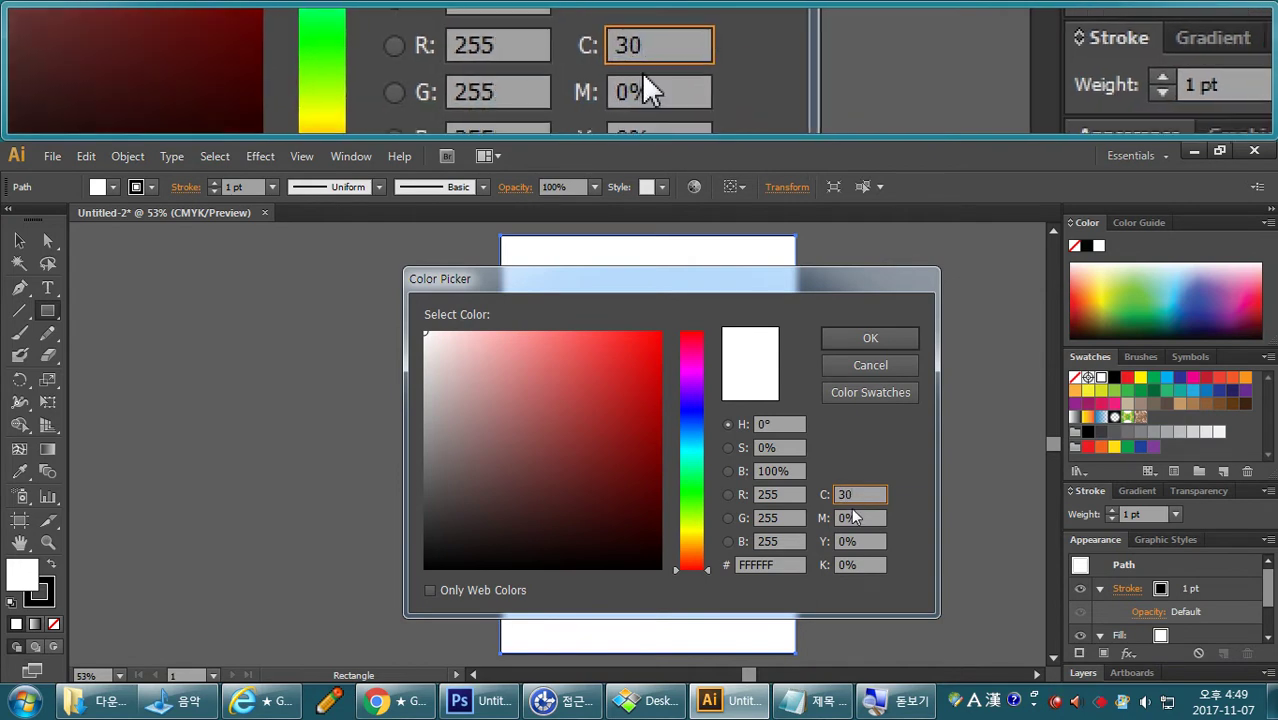
pyautogui.press('Tab')
pyautogui.write('30')
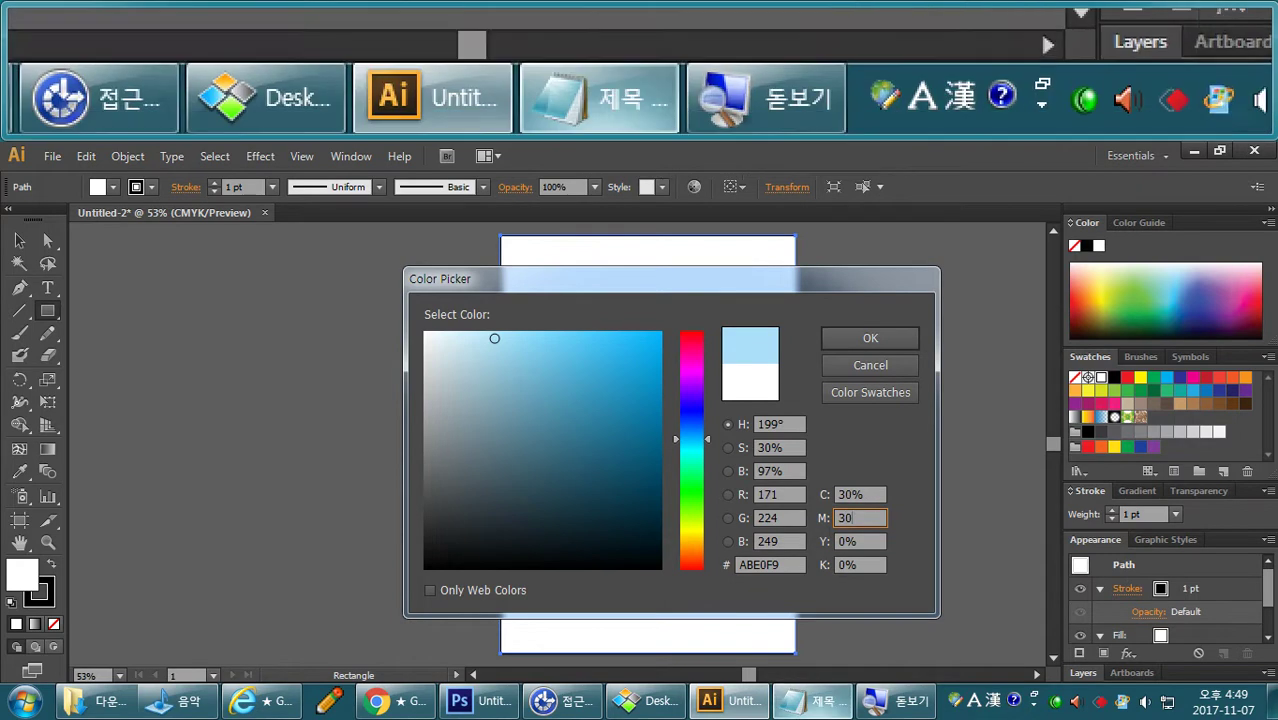
pyautogui.click(635, 700)
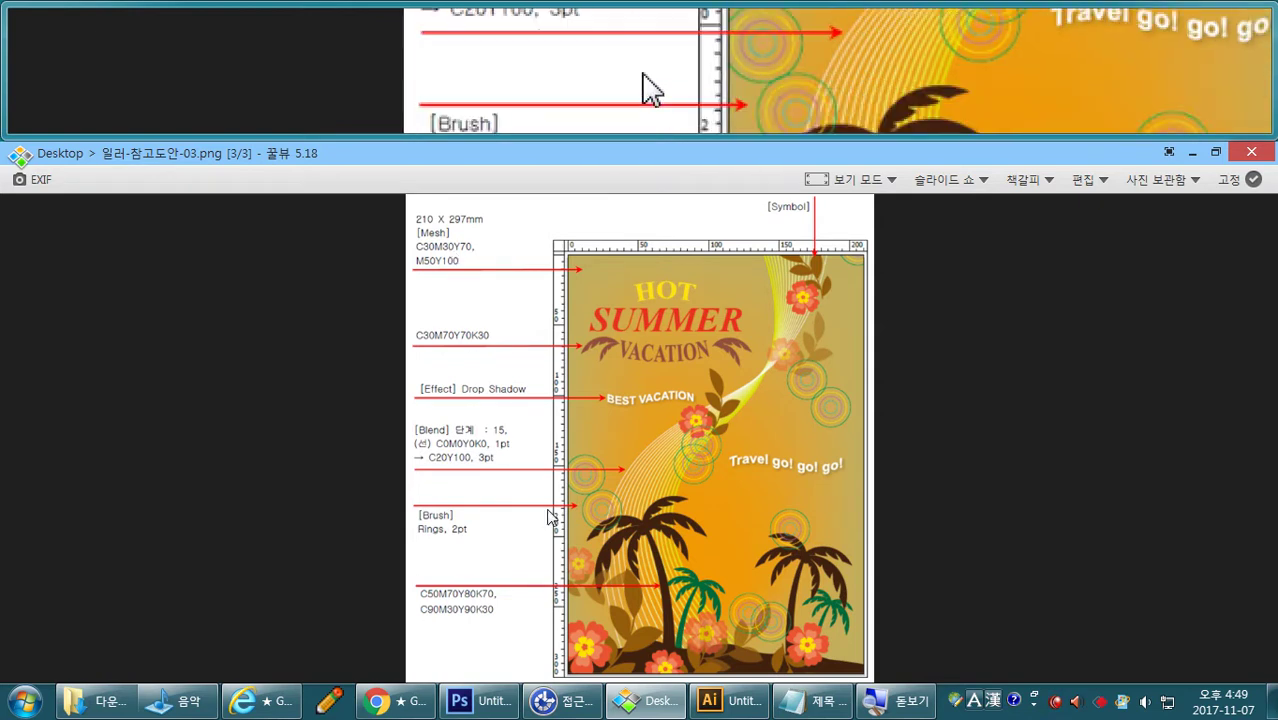
pyautogui.click(710, 700)
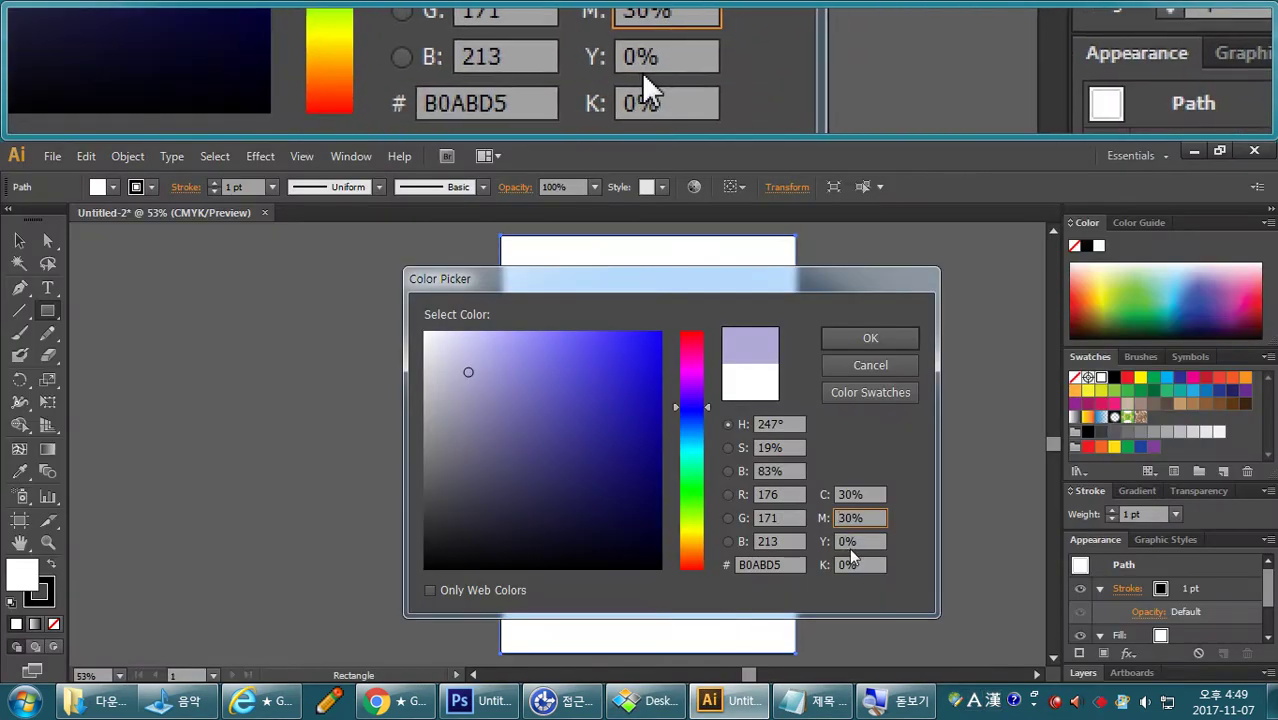
pyautogui.click(862, 541)
pyautogui.write('70')
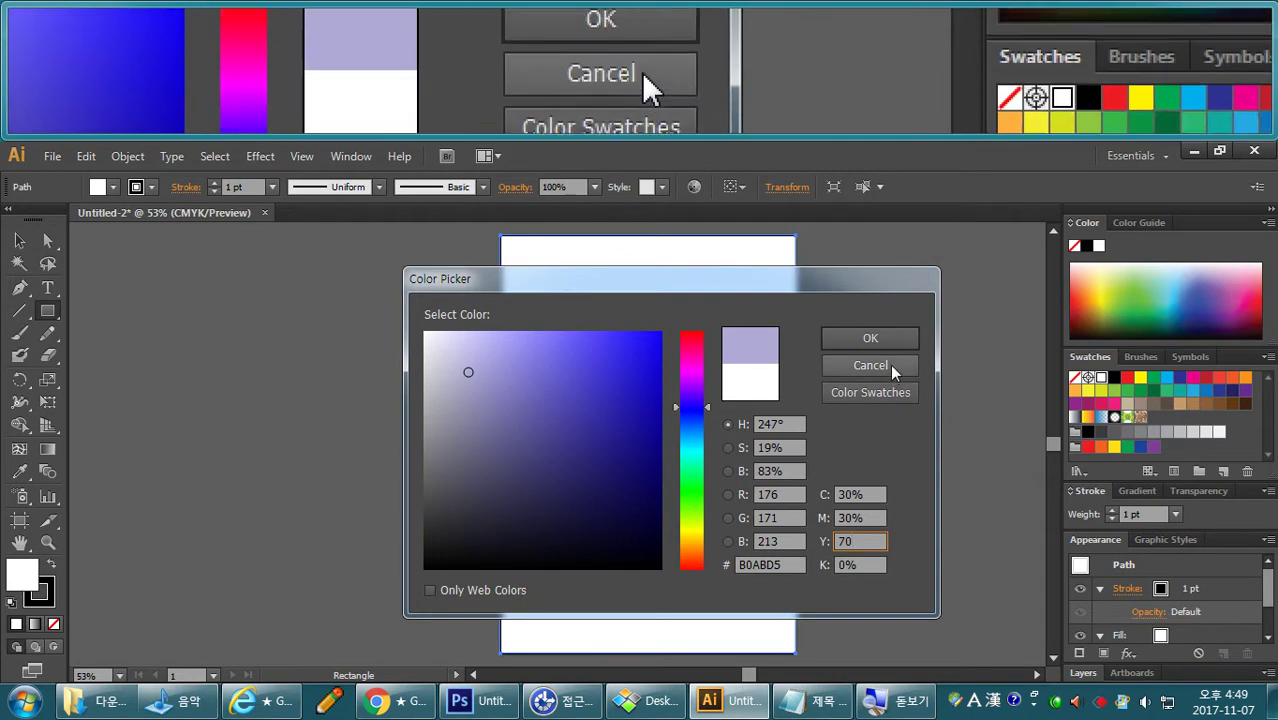
pyautogui.click(888, 339)
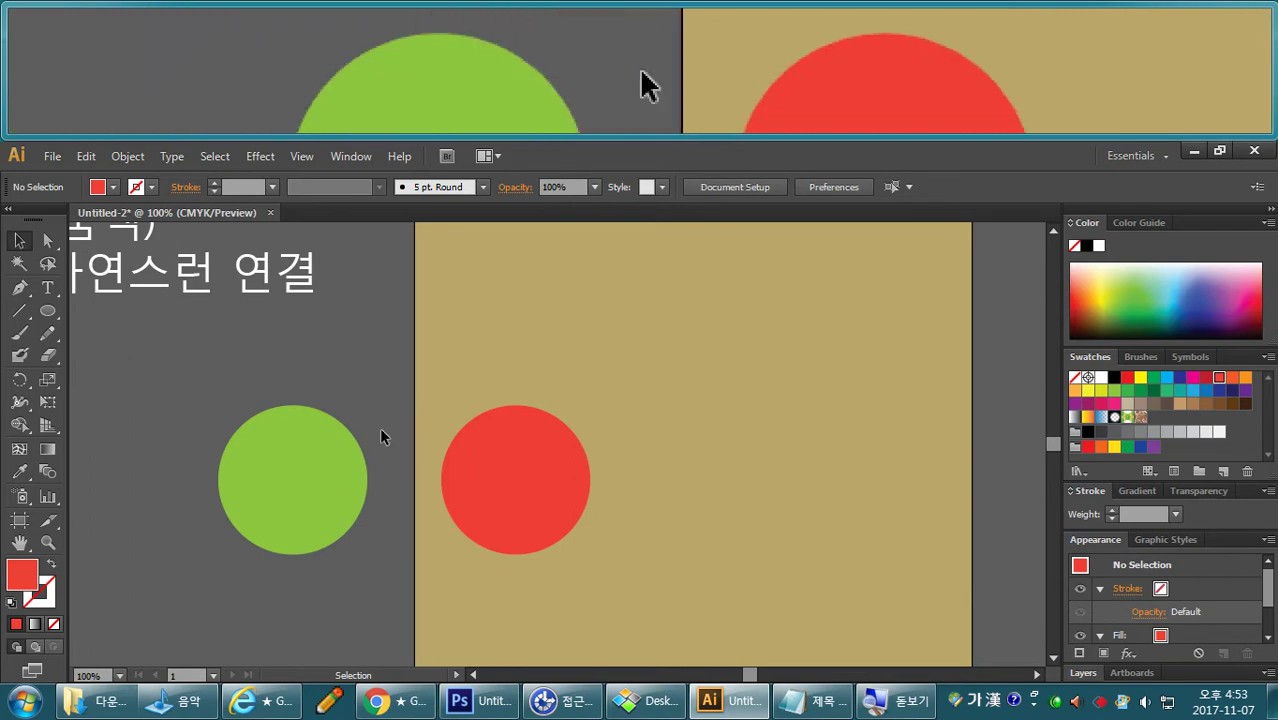
# Give the green and red circles a black stroke of 4 pt.
pyautogui.click(335, 456)
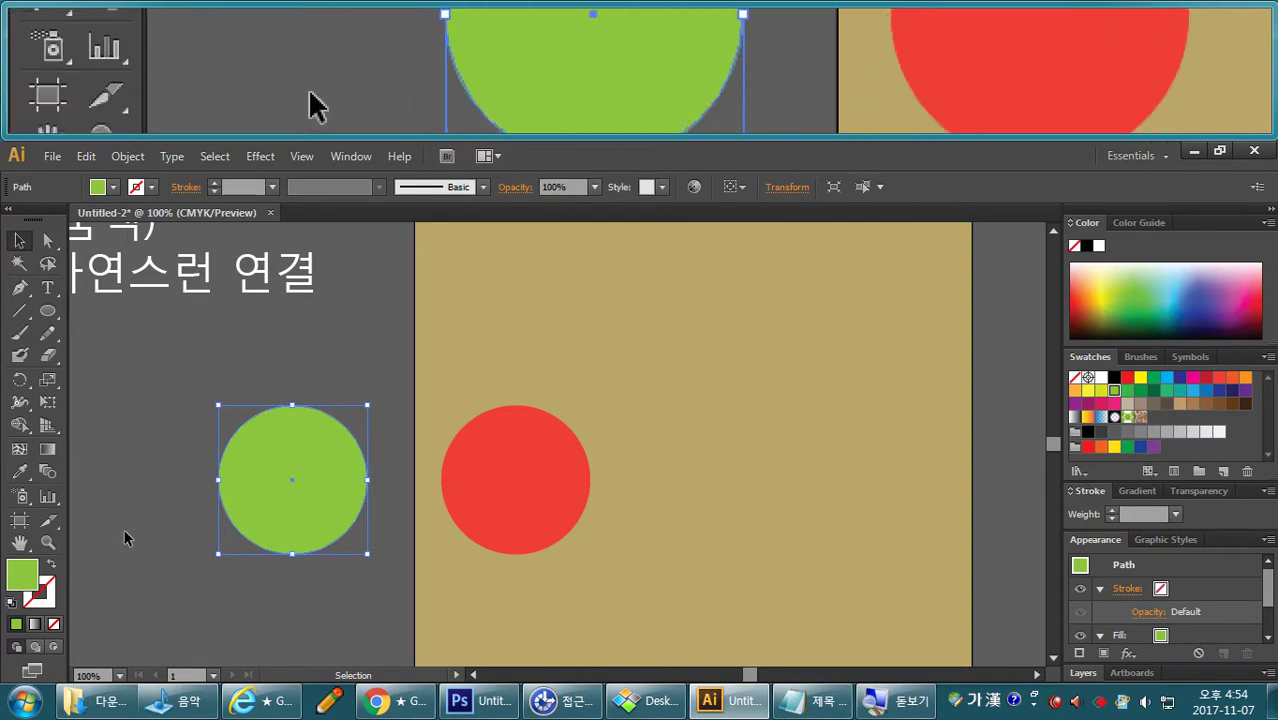
pyautogui.moveTo(173, 378); pyautogui.dragTo(543, 543)
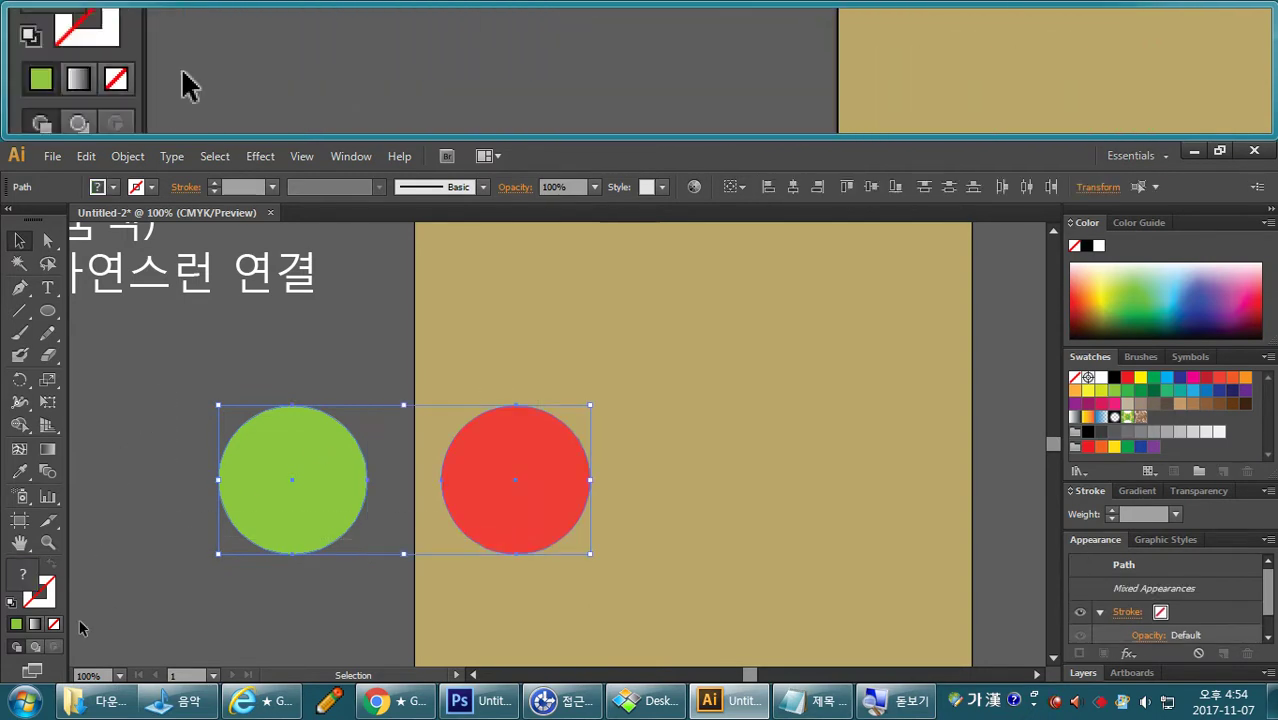
pyautogui.click(47, 599)
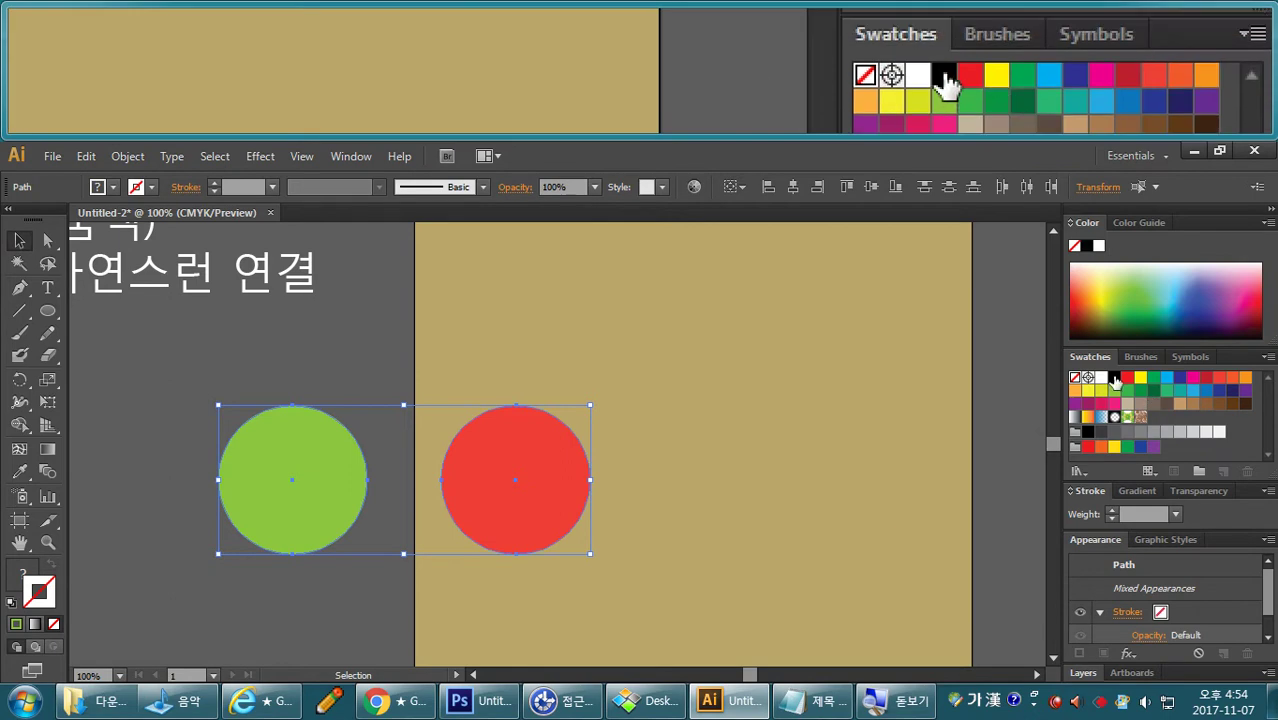
pyautogui.click(1112, 379)
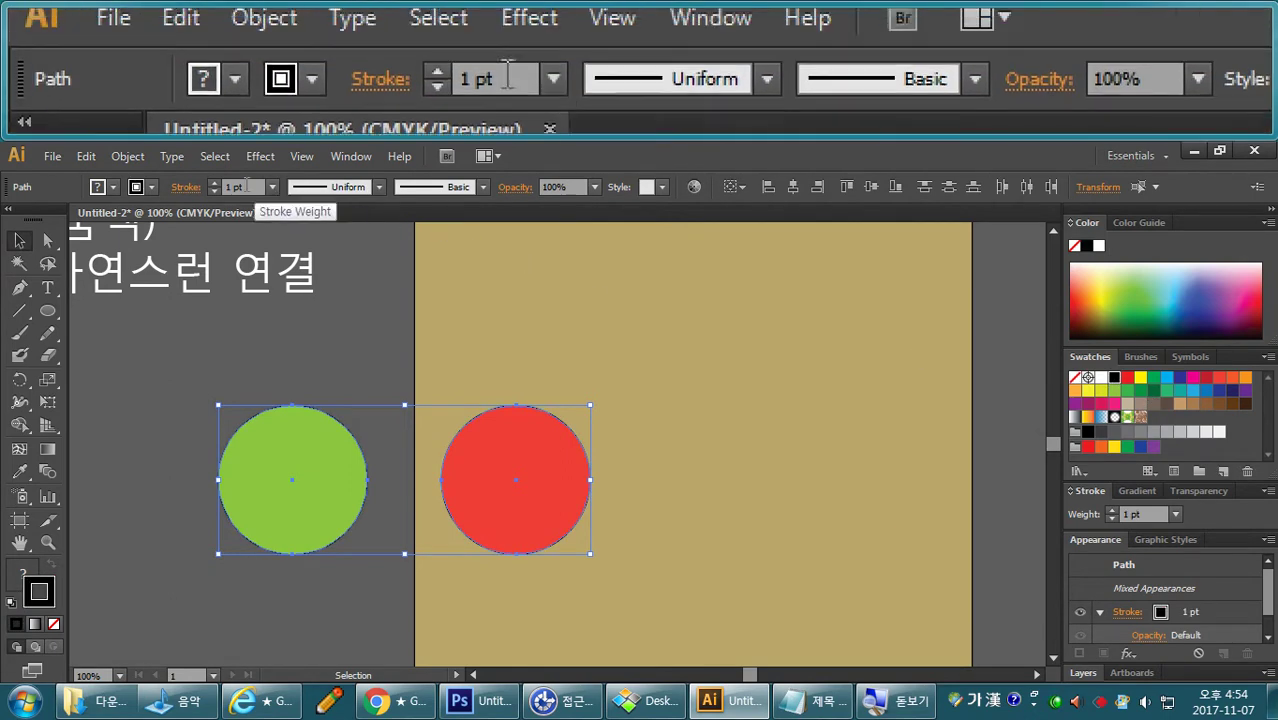
pyautogui.click(214, 183)
pyautogui.click(214, 183)
pyautogui.click(214, 183)
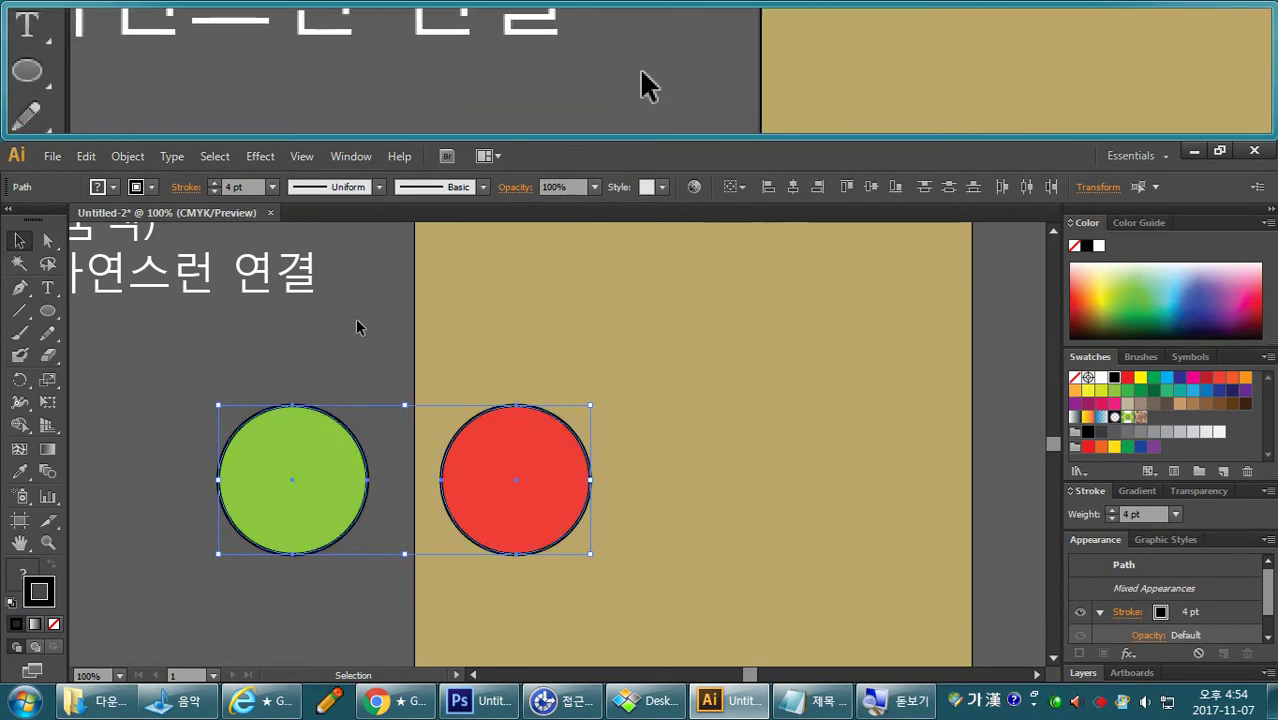
pyautogui.click(379, 348)
# Add a mesh point to the upper middle of the green circle with the Mesh tool.
pyautogui.click(306, 464)
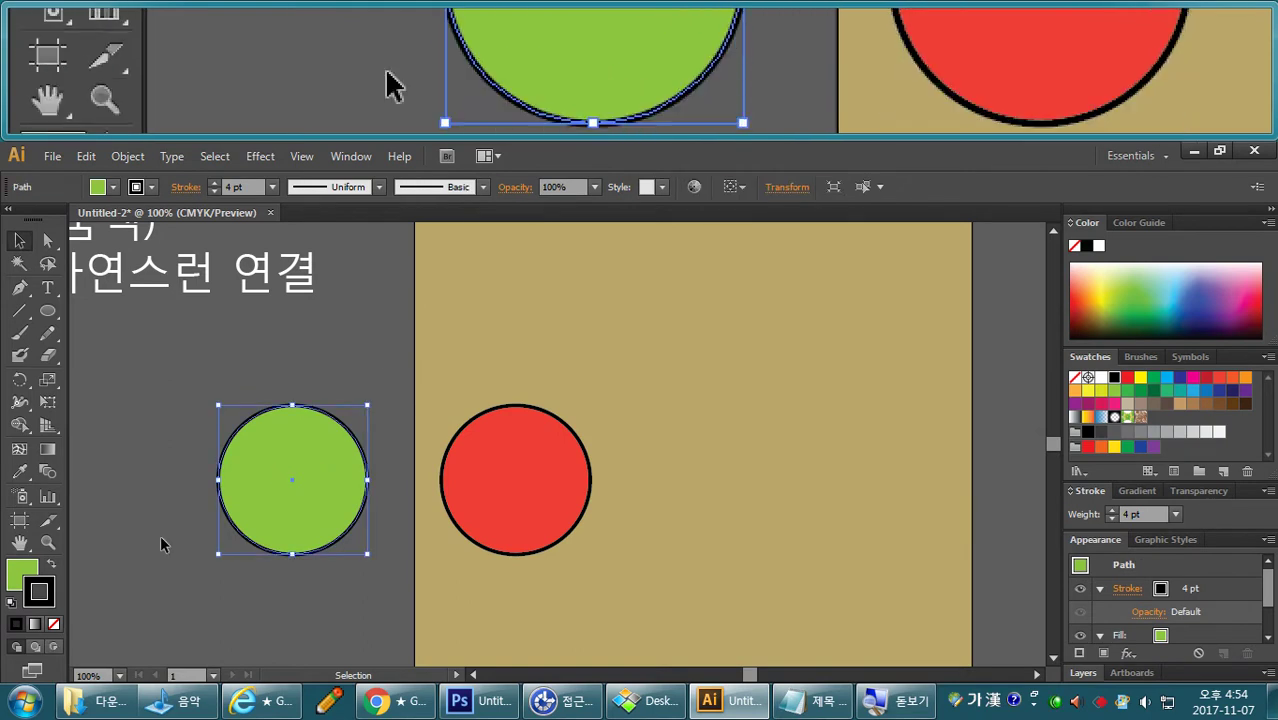
pyautogui.click(28, 572)
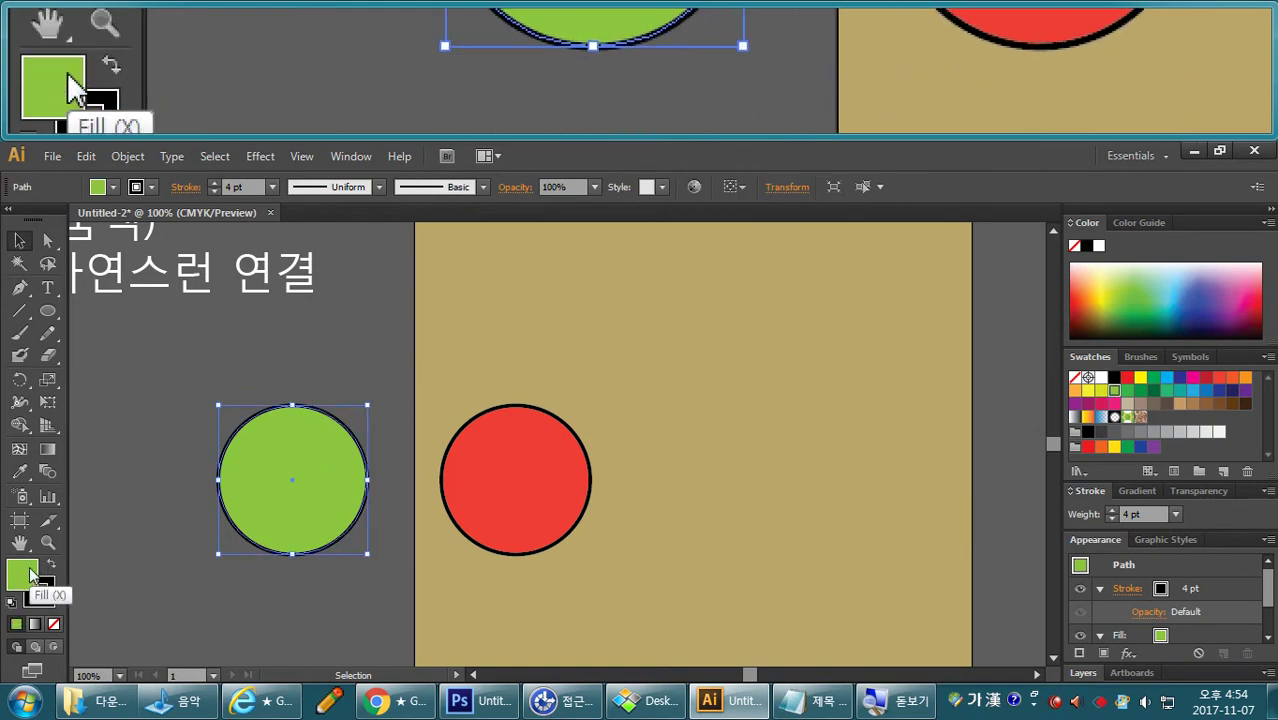
pyautogui.click(25, 452)
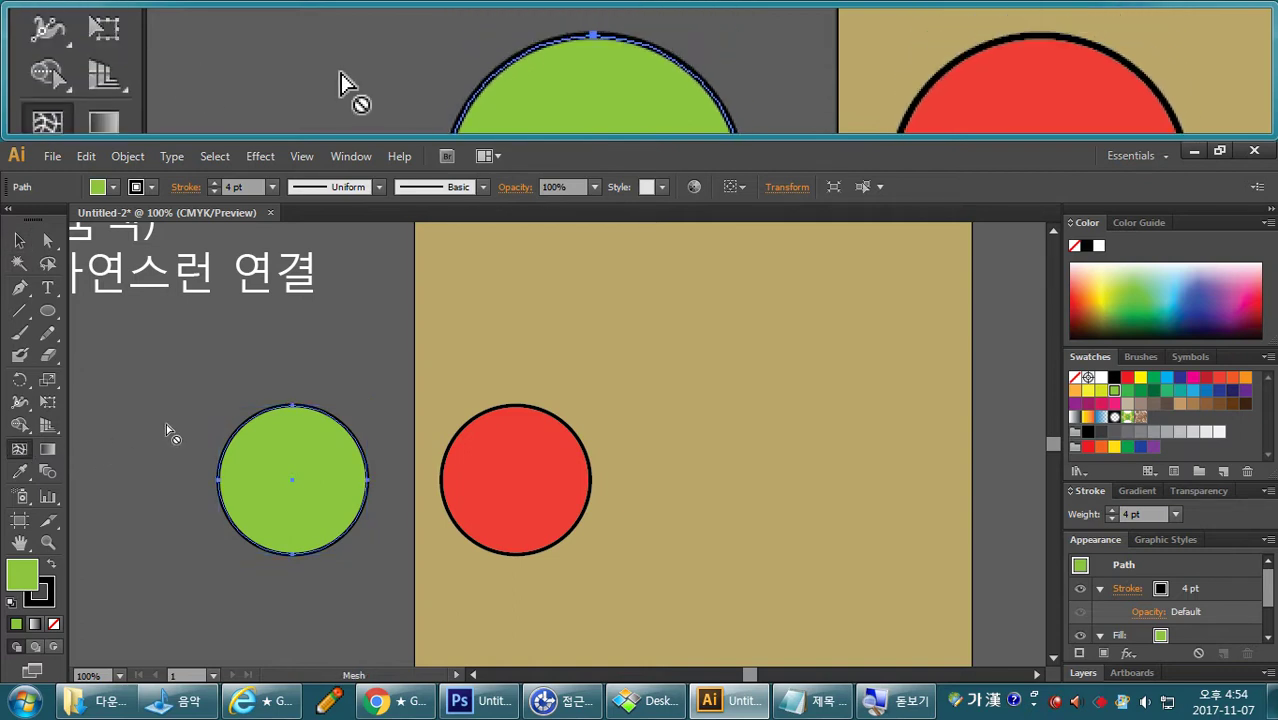
pyautogui.click(295, 446)
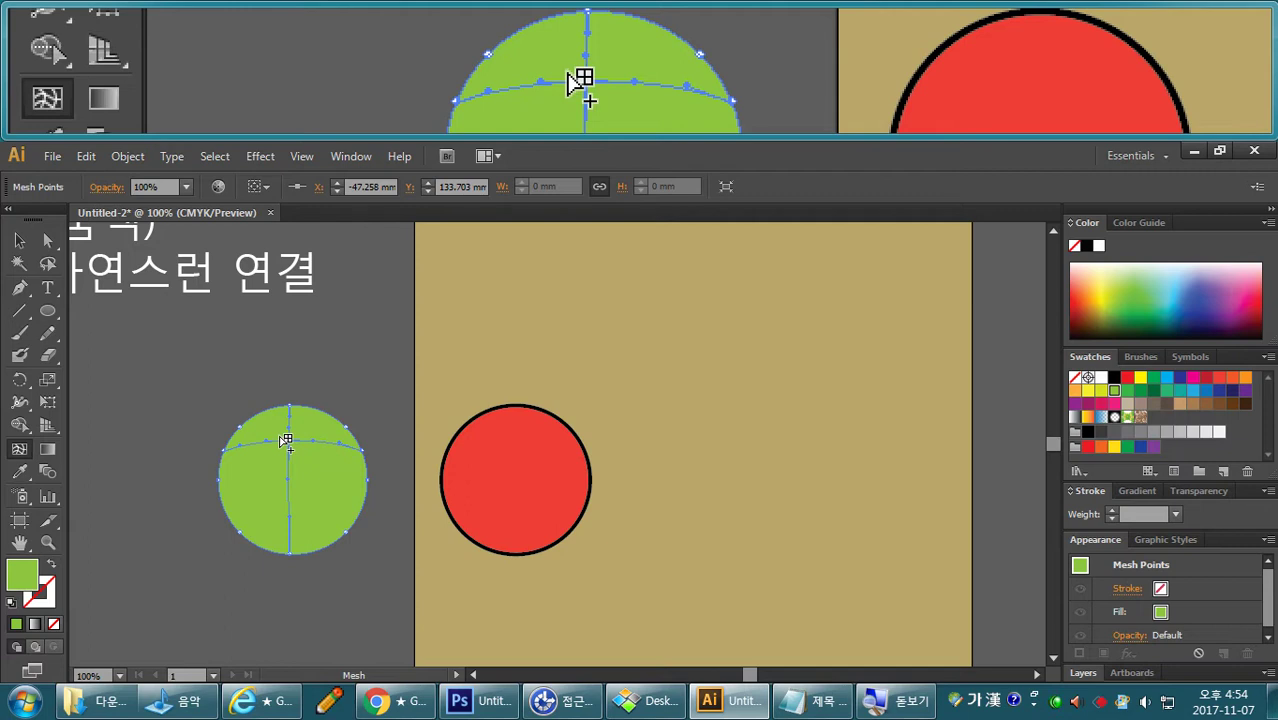
# Try recolouring the green circle's new mesh point to yellow, and undo the colour change.
pyautogui.doubleClick(27, 576)
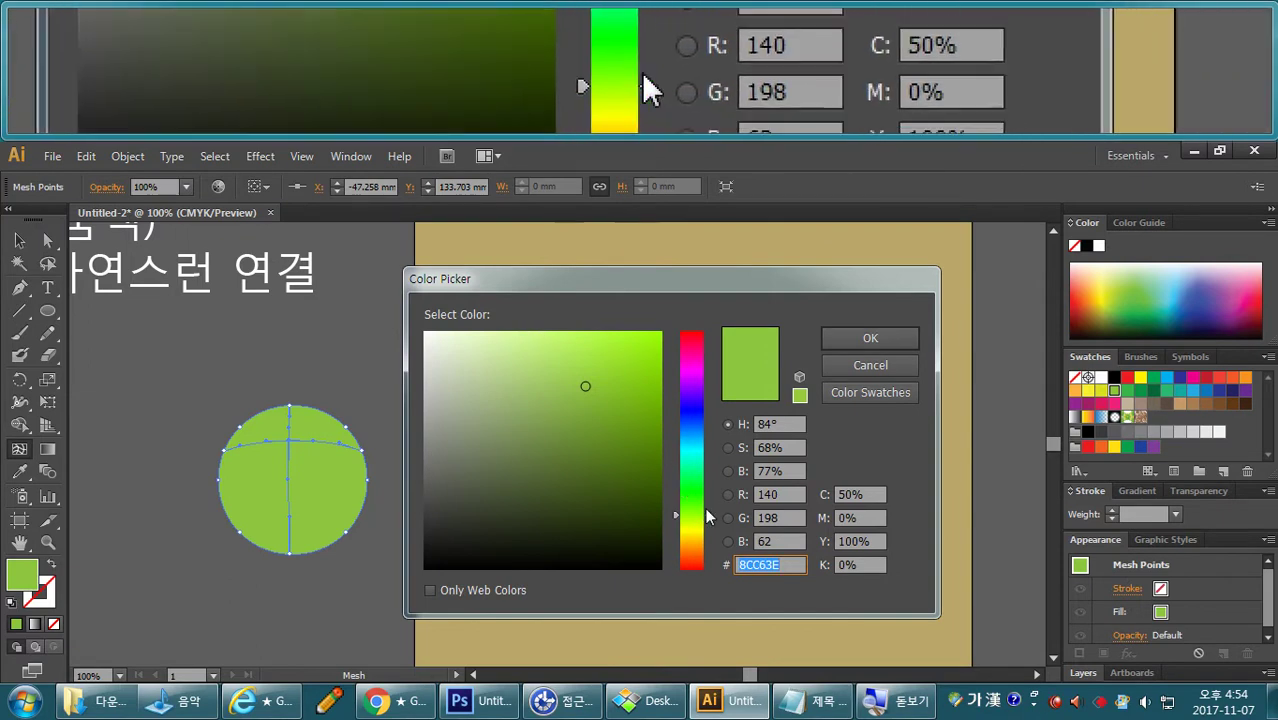
pyautogui.moveTo(707, 520); pyautogui.dragTo(706, 536)
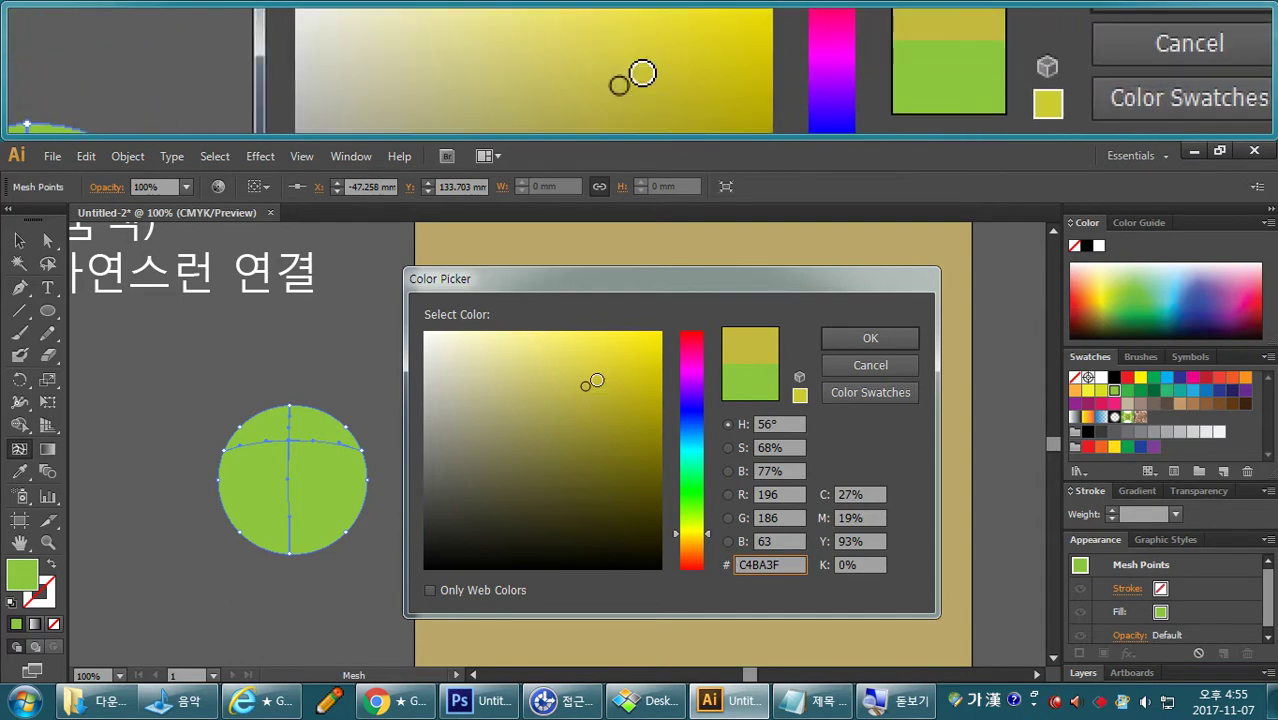
pyautogui.click(629, 352)
pyautogui.click(867, 338)
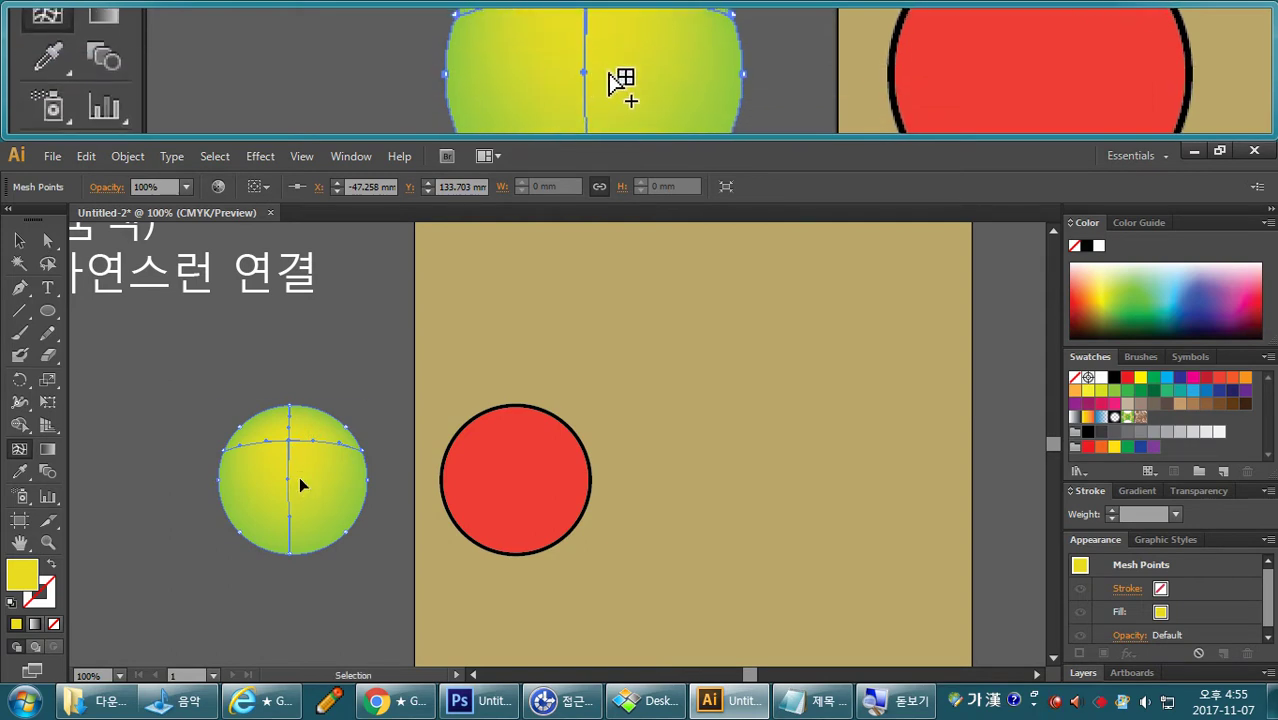
pyautogui.hotkey('ctrl', 'z')
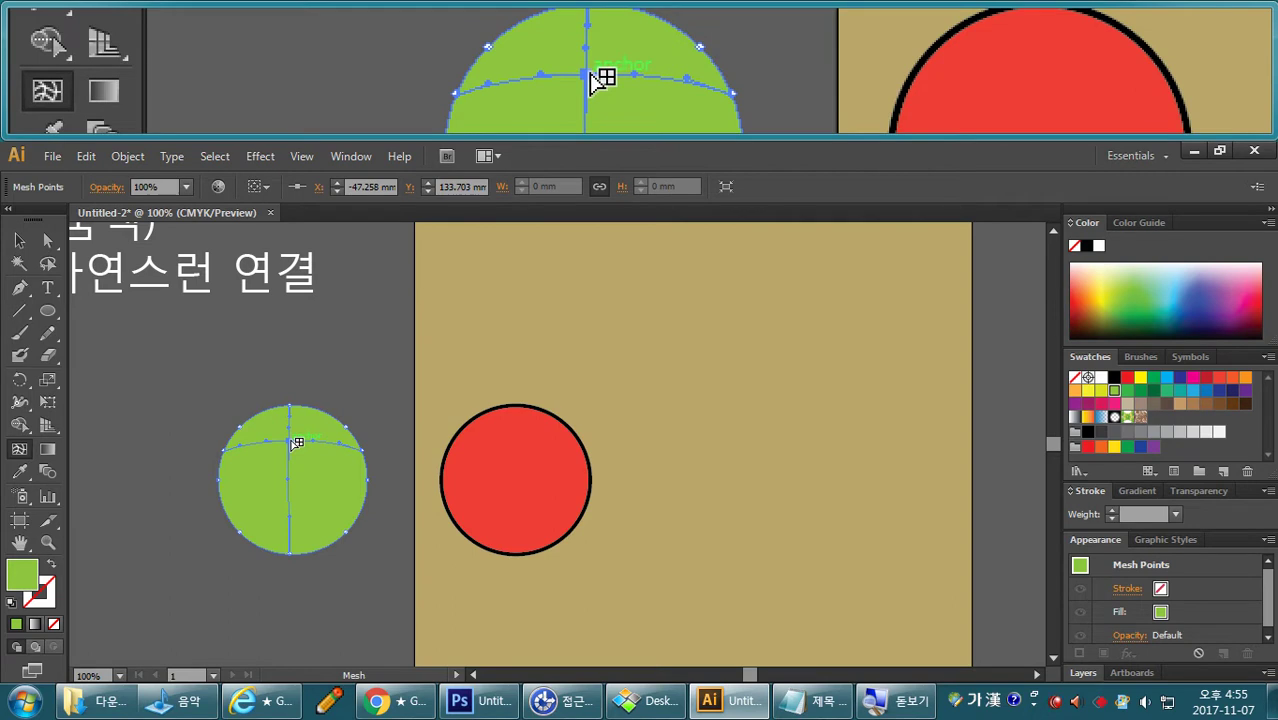
# Check the green mesh circle in outline view, and try adding a second mesh point in its lower middle before undoing it.
pyautogui.hotkey('ctrl', 'y')
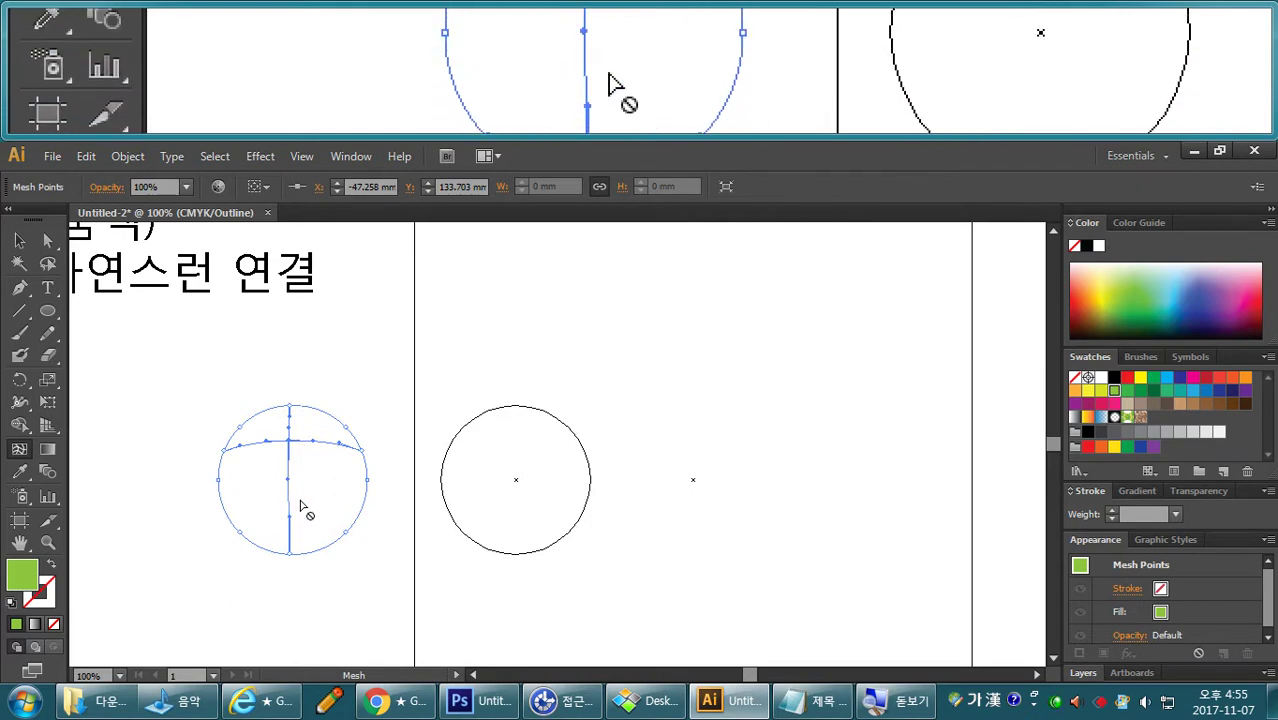
pyautogui.hotkey('ctrl', 'y')
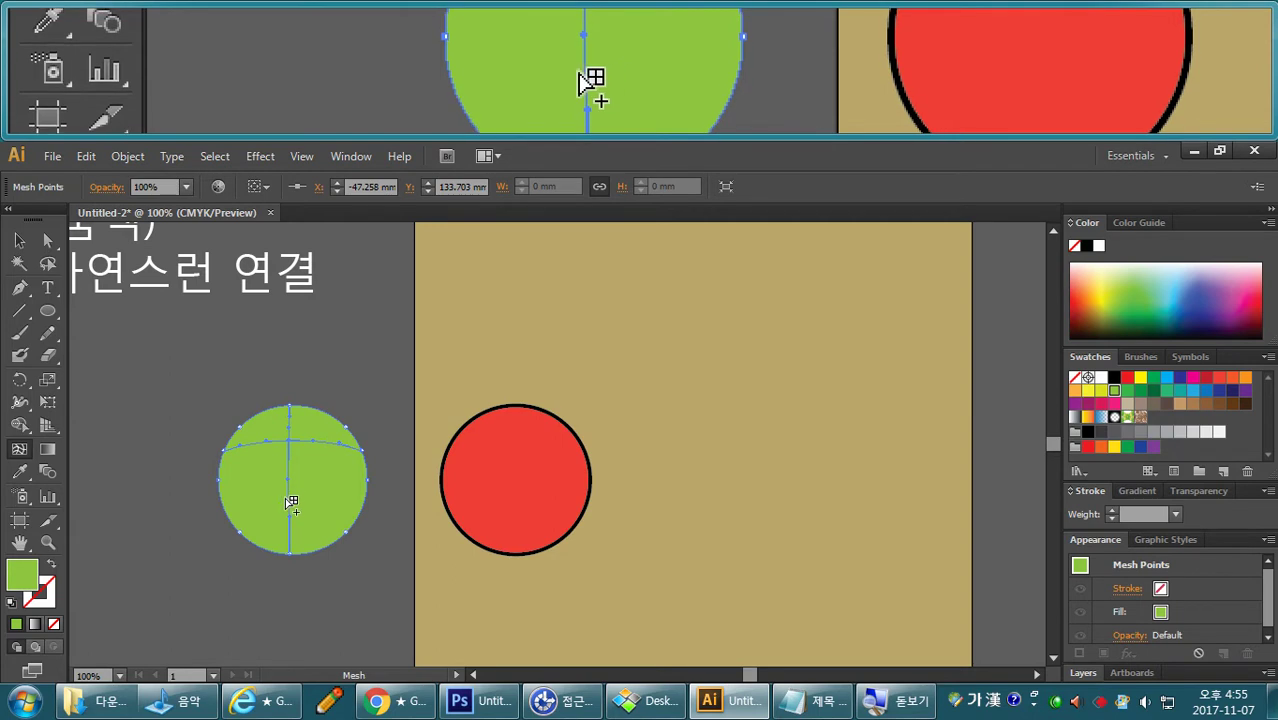
pyautogui.click(287, 497)
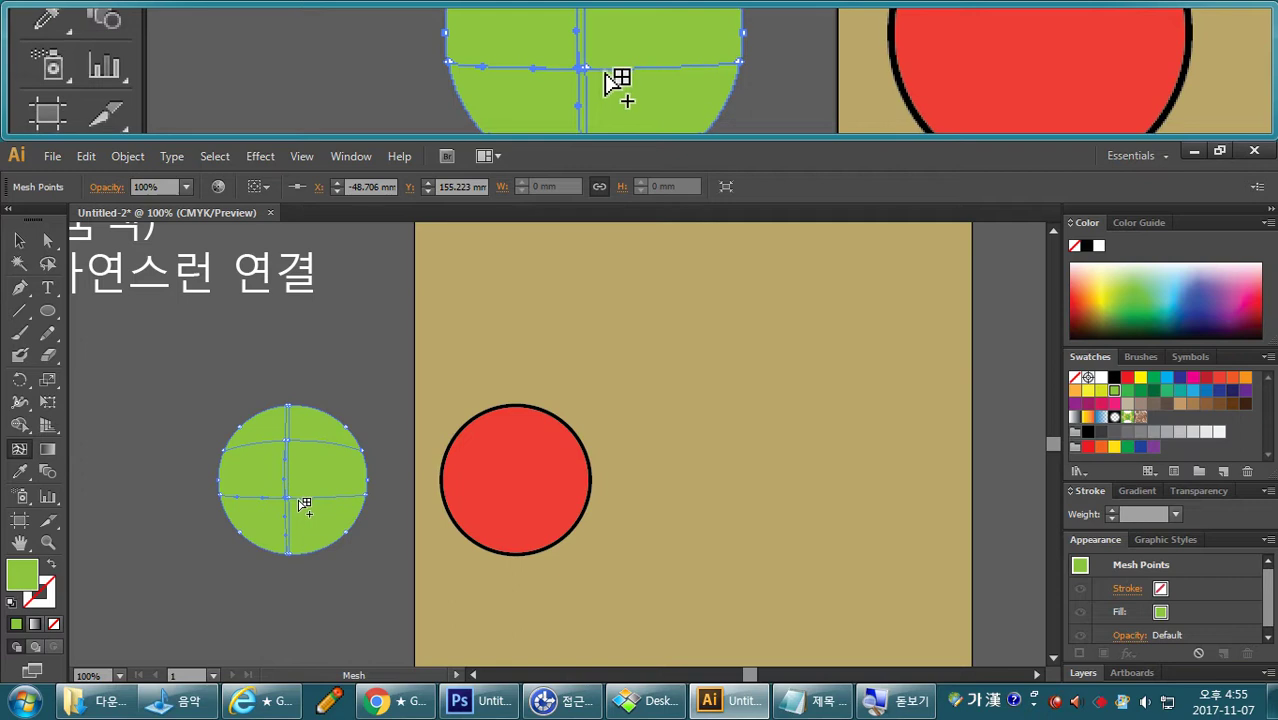
pyautogui.hotkey('ctrl', 'z')
# Duplicate the green mesh circle directly below the original, and select the upper one.
pyautogui.click(22, 242)
pyautogui.moveTo(339, 476); pyautogui.dragTo(391, 544)
pyautogui.click(285, 372)
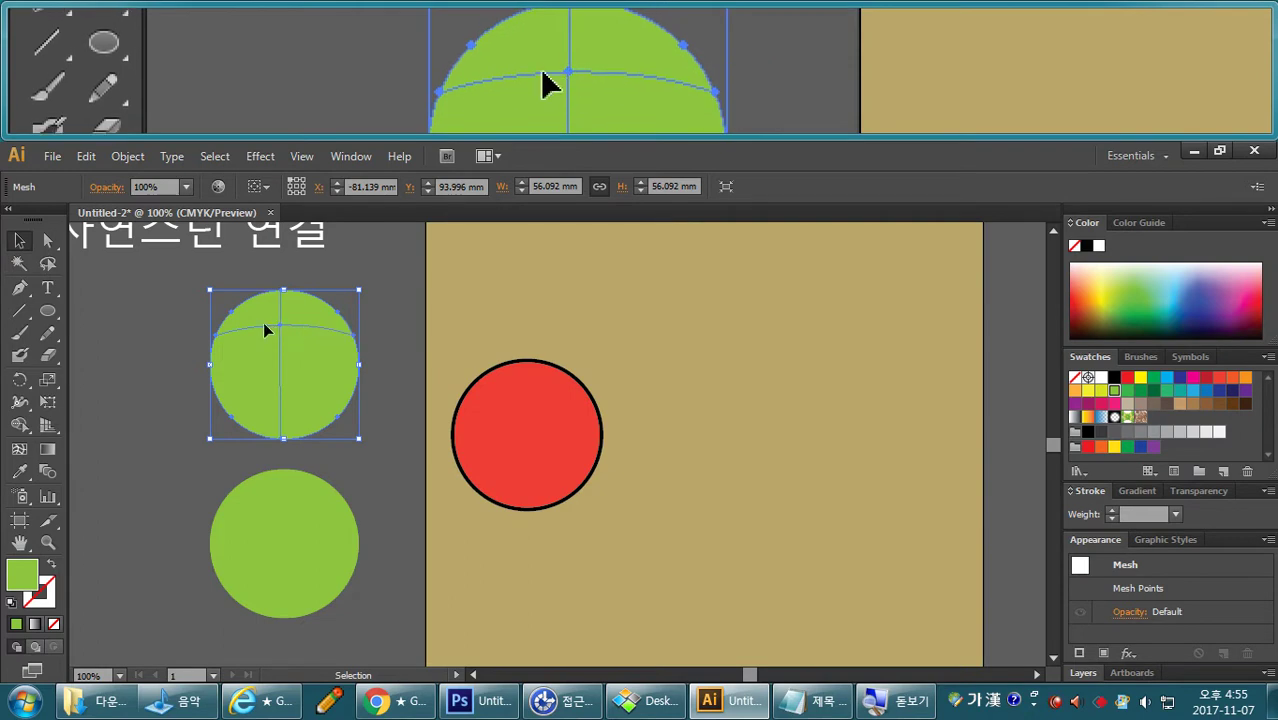
# Select the upper green circle's inner mesh point with the Direct Selection and Lasso tools, recolouring it yellow and finally white.
pyautogui.click(49, 244)
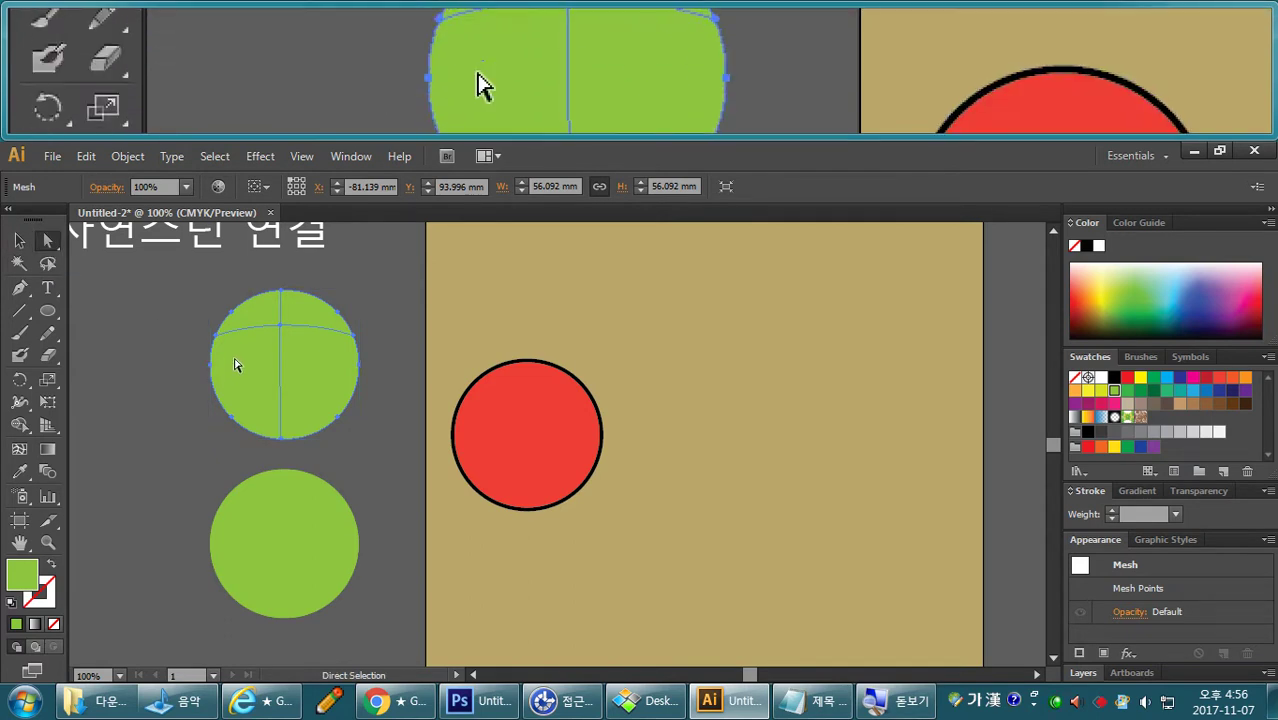
pyautogui.moveTo(262, 287); pyautogui.dragTo(287, 302)
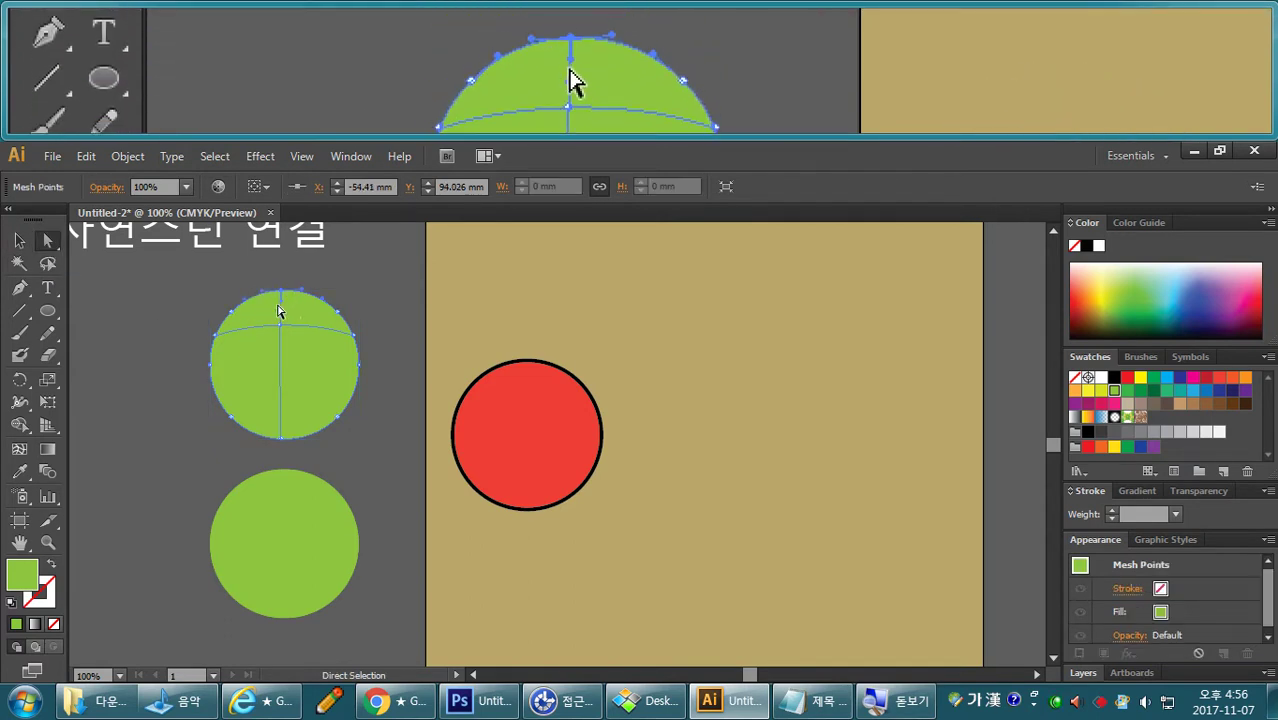
pyautogui.moveTo(208, 325); pyautogui.dragTo(231, 371)
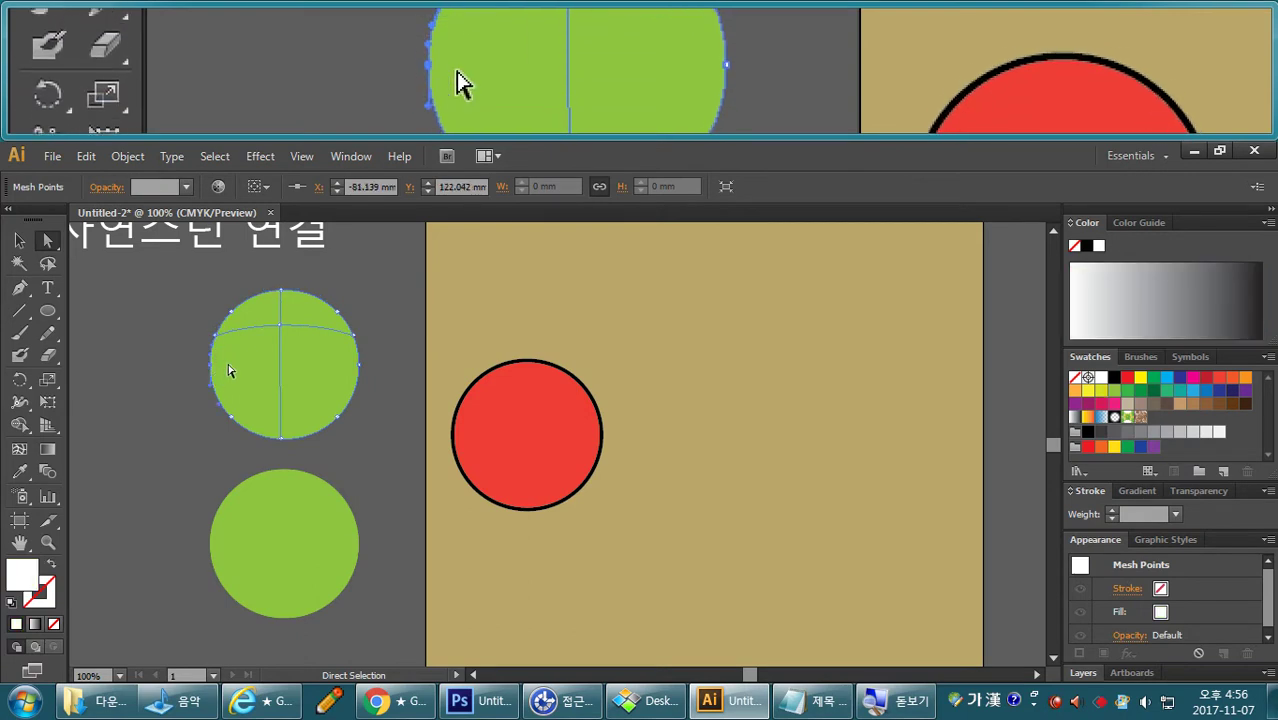
pyautogui.click(280, 327)
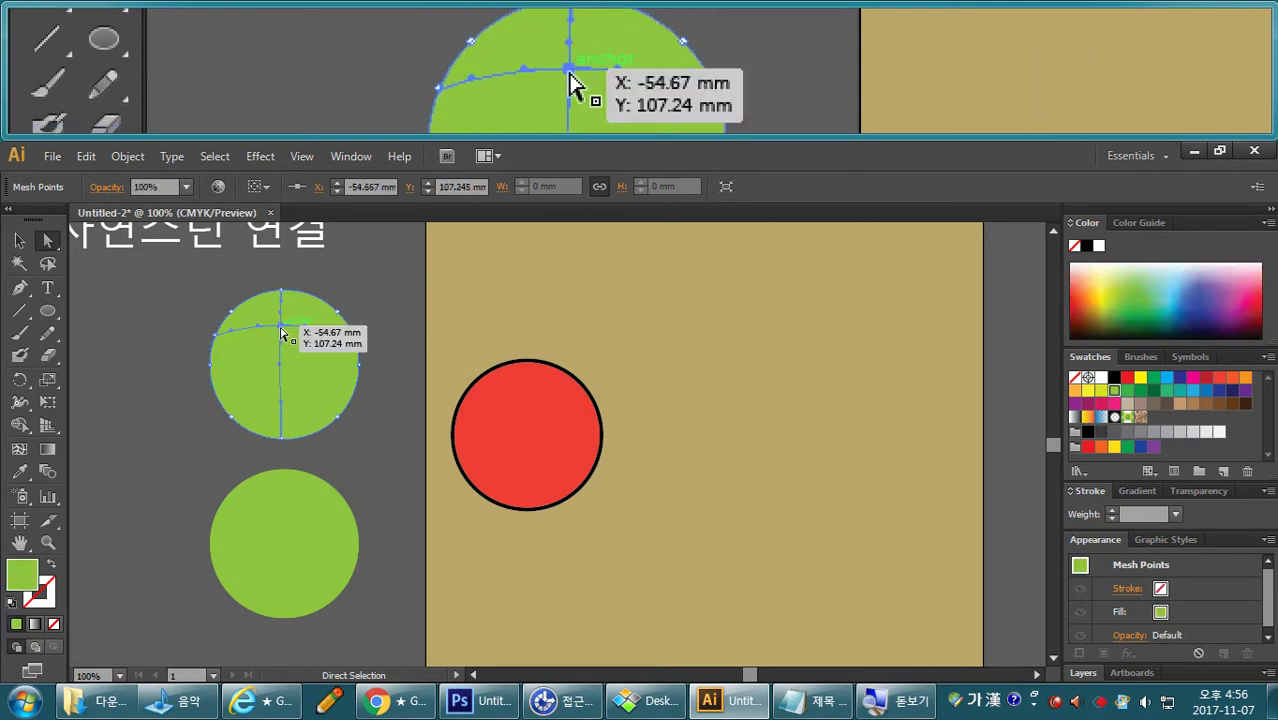
pyautogui.click(53, 264)
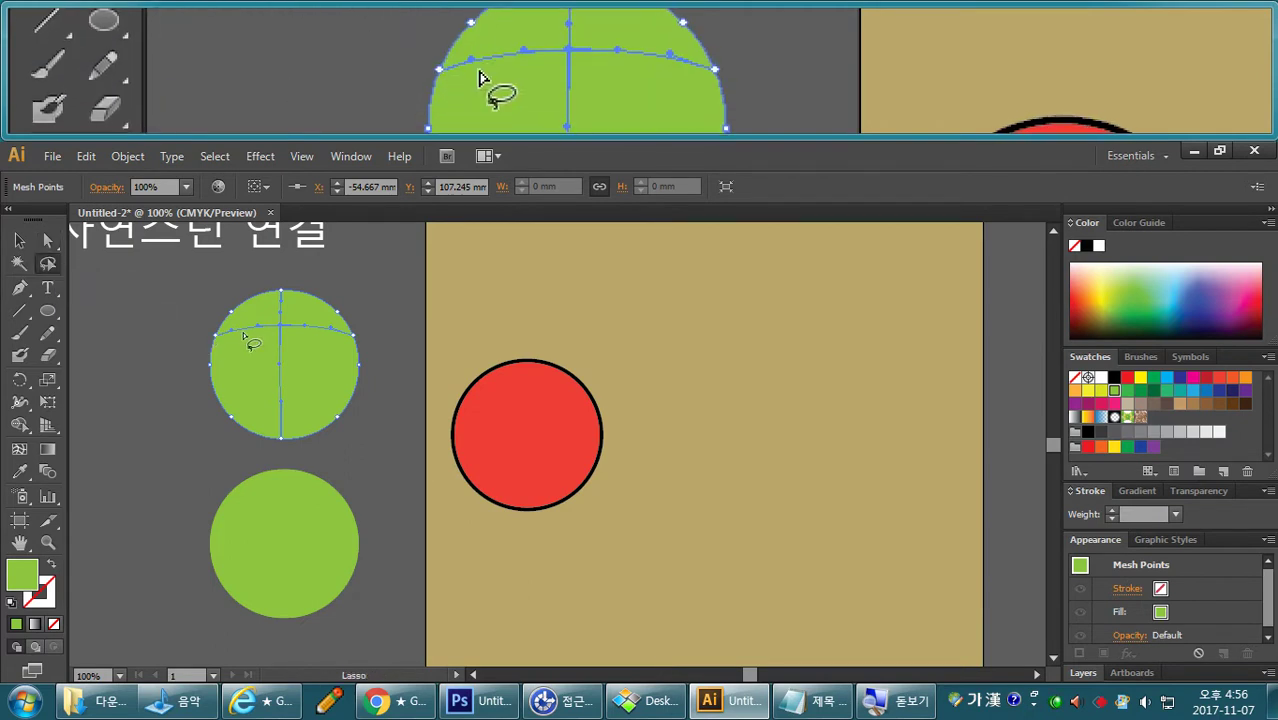
pyautogui.moveTo(290, 313)
pyautogui.mouseDown()
pyautogui.moveTo(251, 344)
pyautogui.moveTo(256, 355)
pyautogui.moveTo(298, 331)
pyautogui.mouseUp()
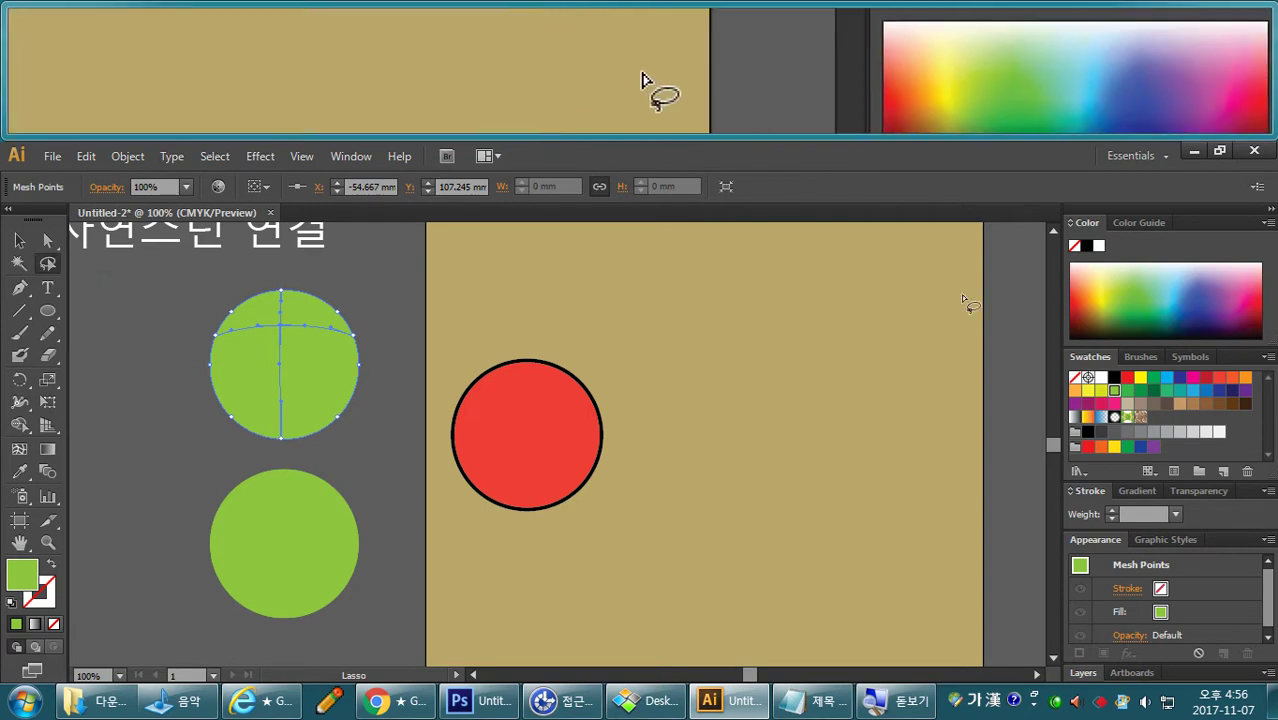
pyautogui.click(1141, 382)
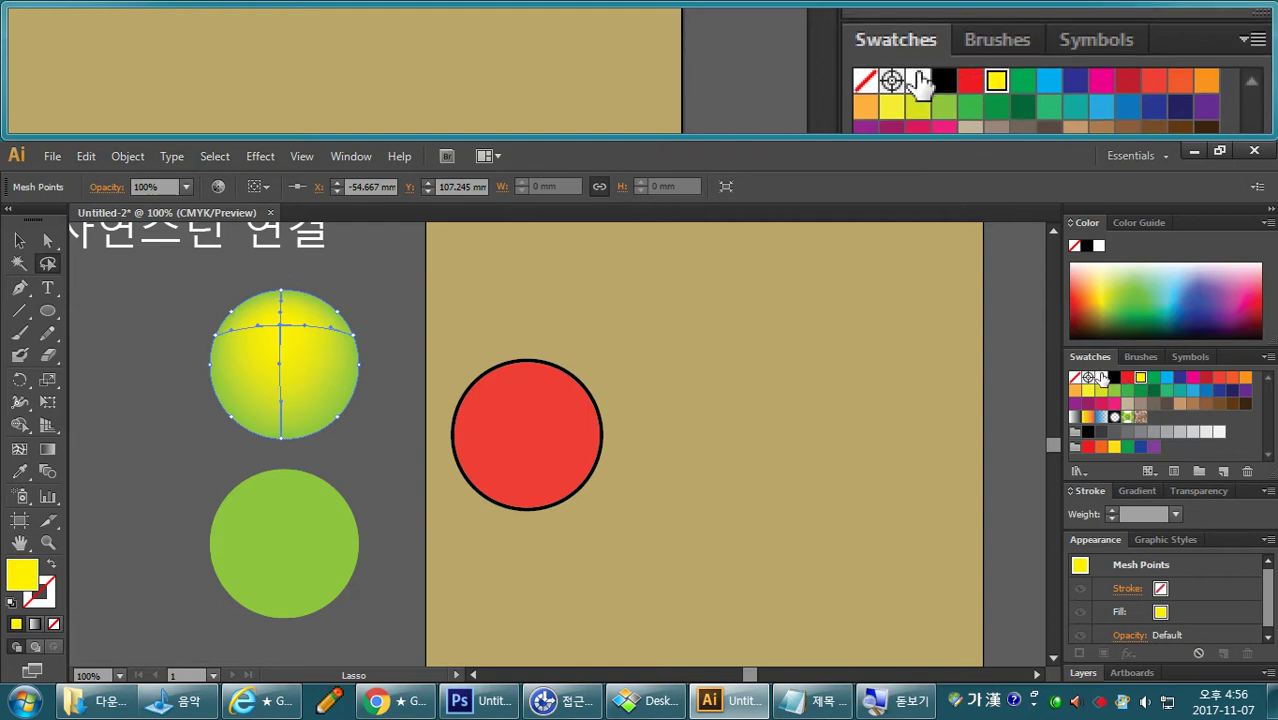
pyautogui.click(1101, 377)
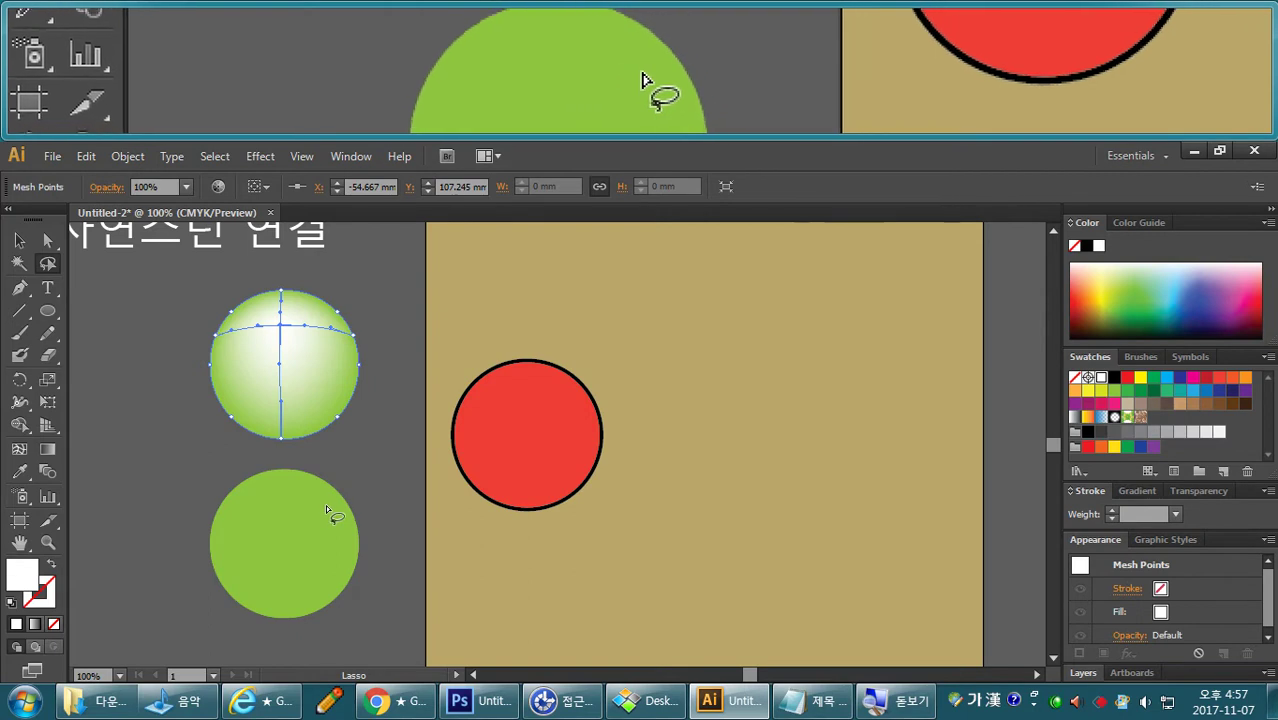
# Try adding a white mesh point to the lower middle of the lower green circle, and undo it.
pyautogui.click(314, 511)
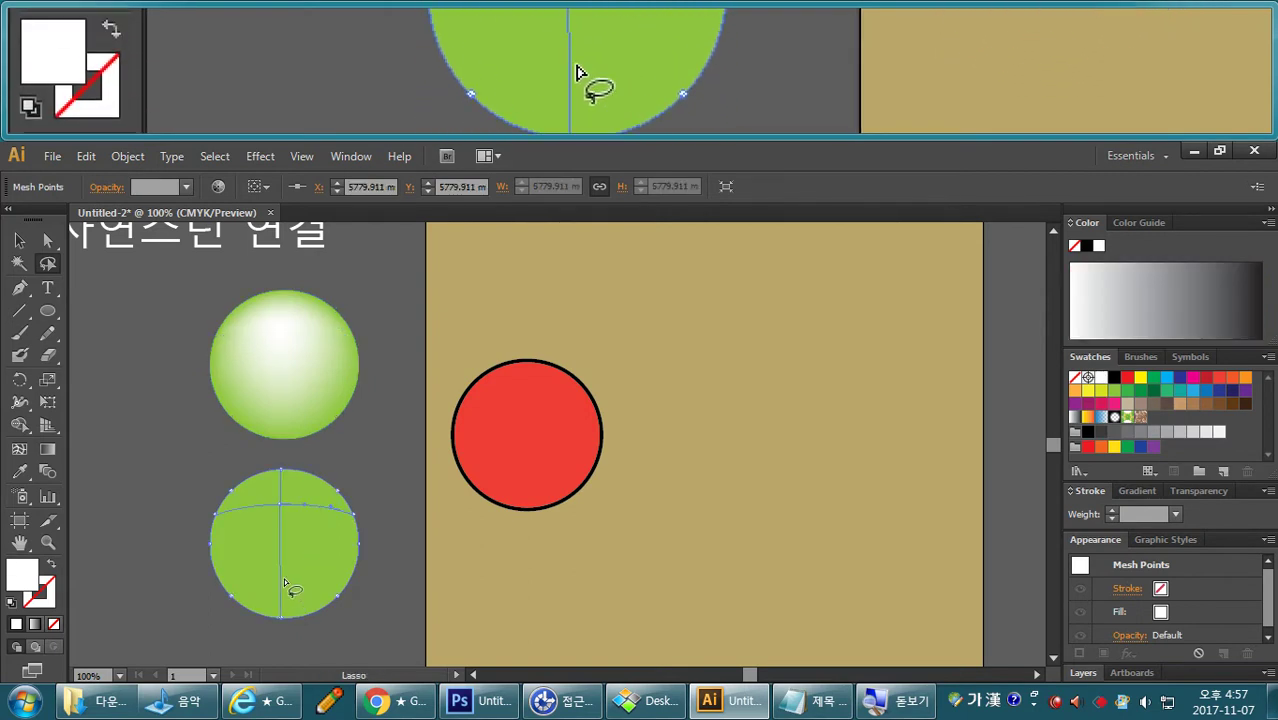
pyautogui.click(140, 500)
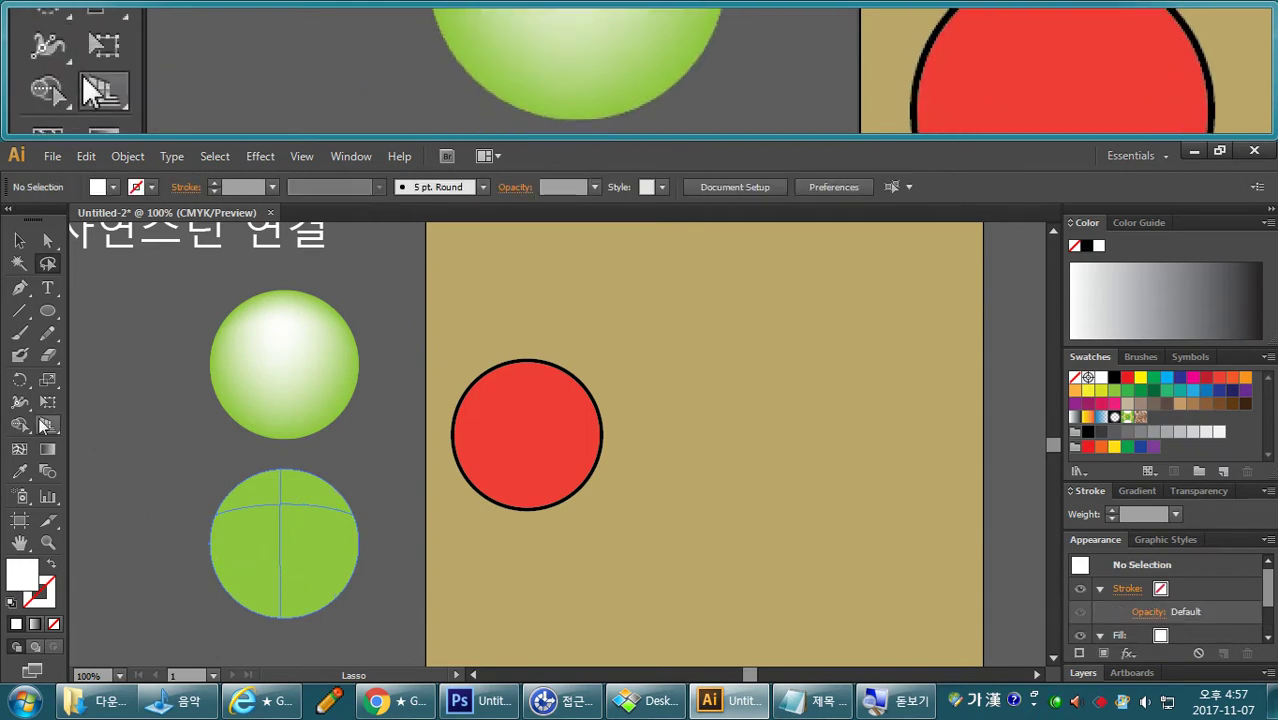
pyautogui.click(19, 449)
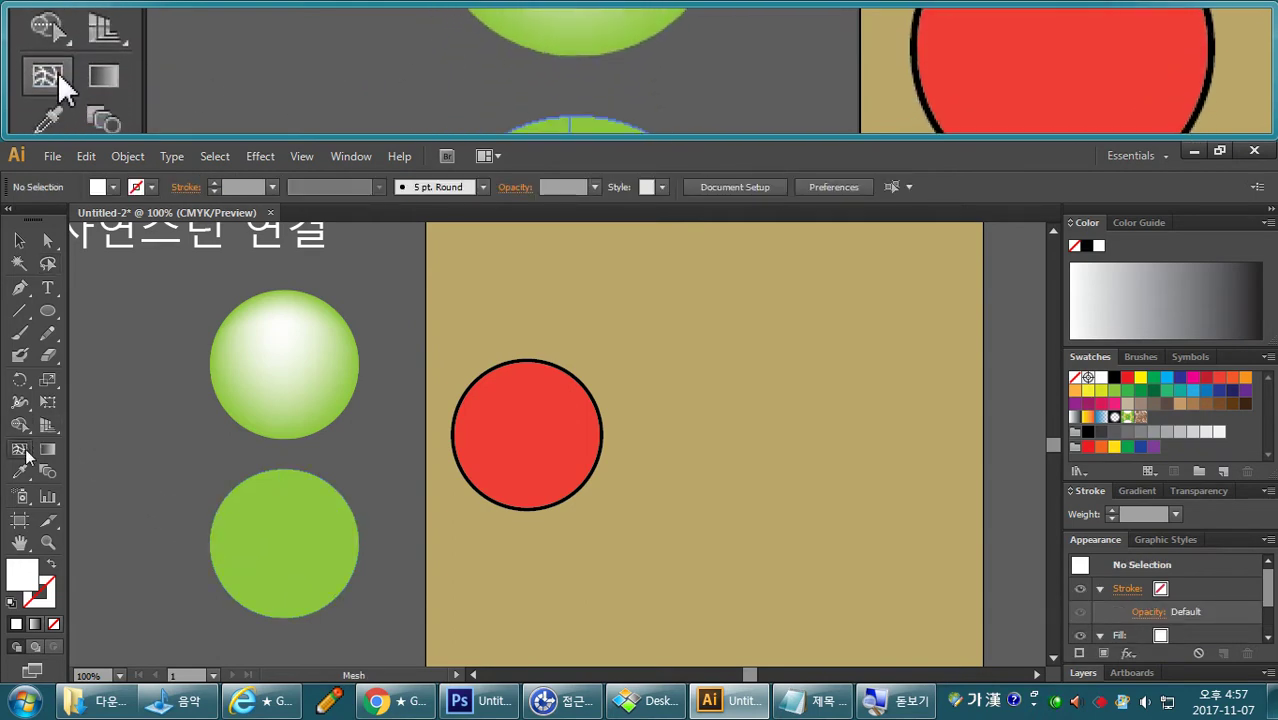
pyautogui.click(282, 566)
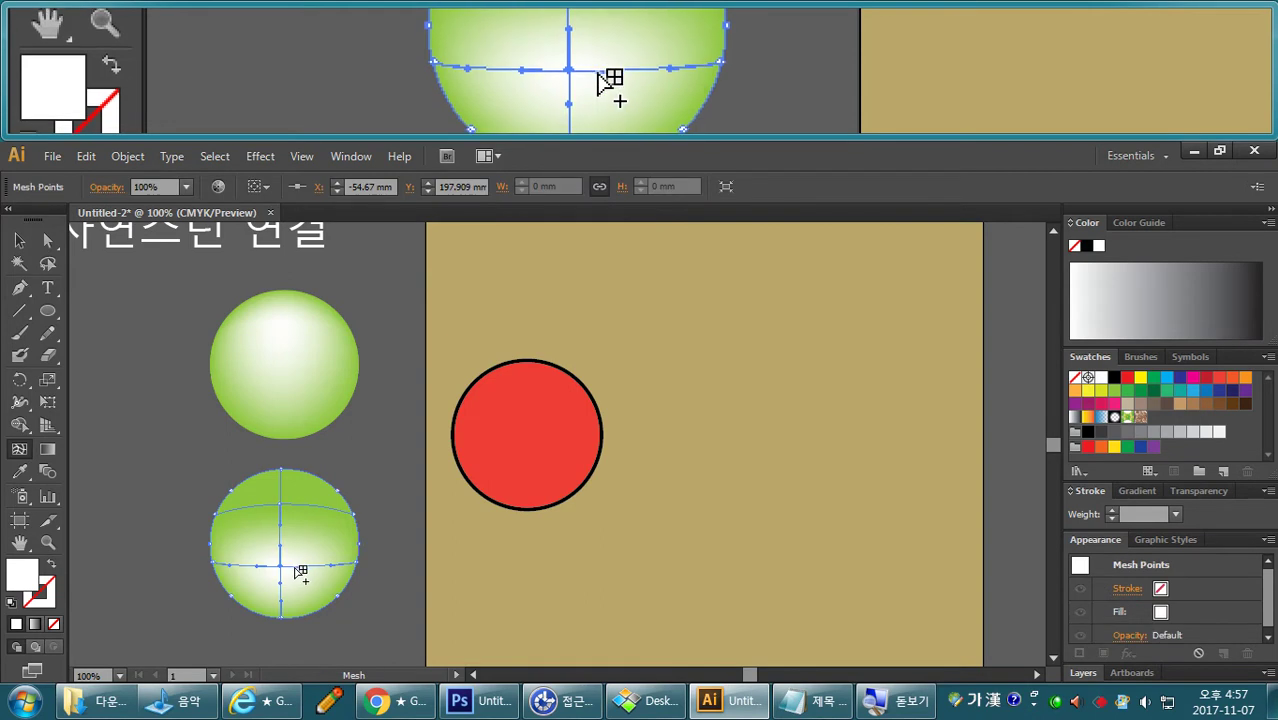
pyautogui.hotkey('ctrl', 'z')
# Pick up the lower circle's green from its existing mesh point and add a green mesh point in its lower middle.
pyautogui.click(47, 240)
pyautogui.click(265, 505)
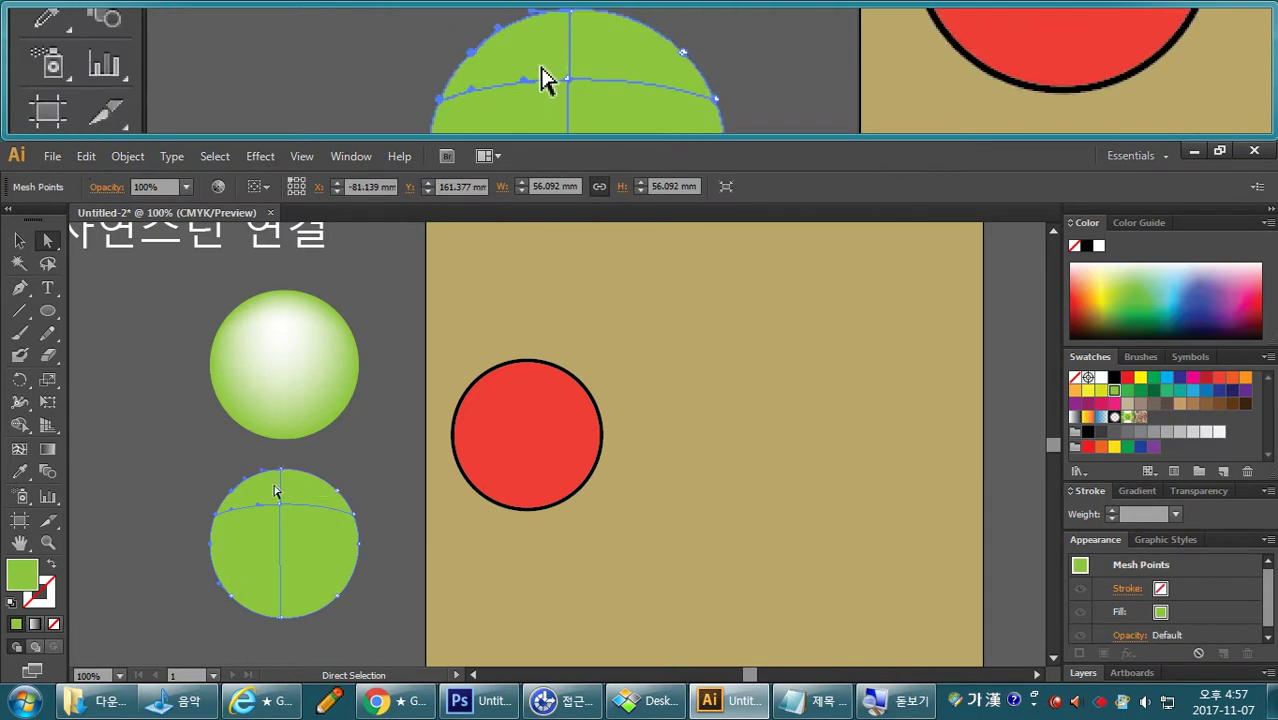
pyautogui.click(283, 470)
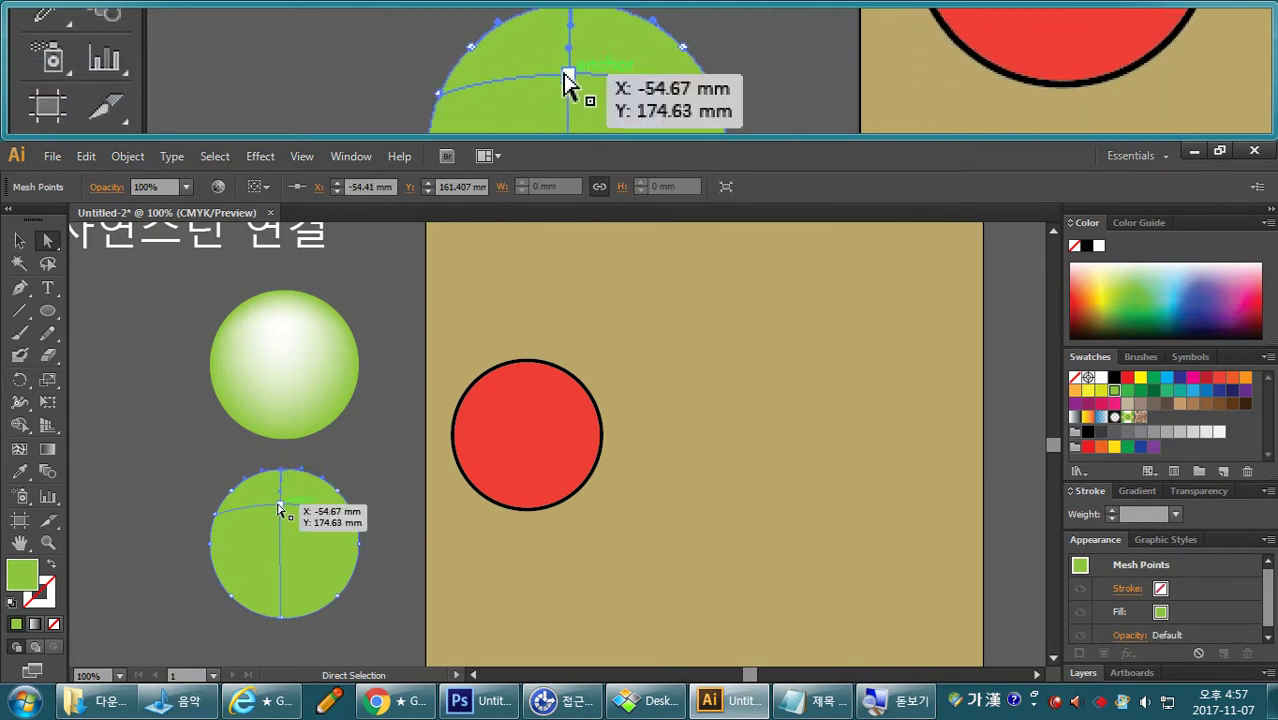
pyautogui.click(281, 506)
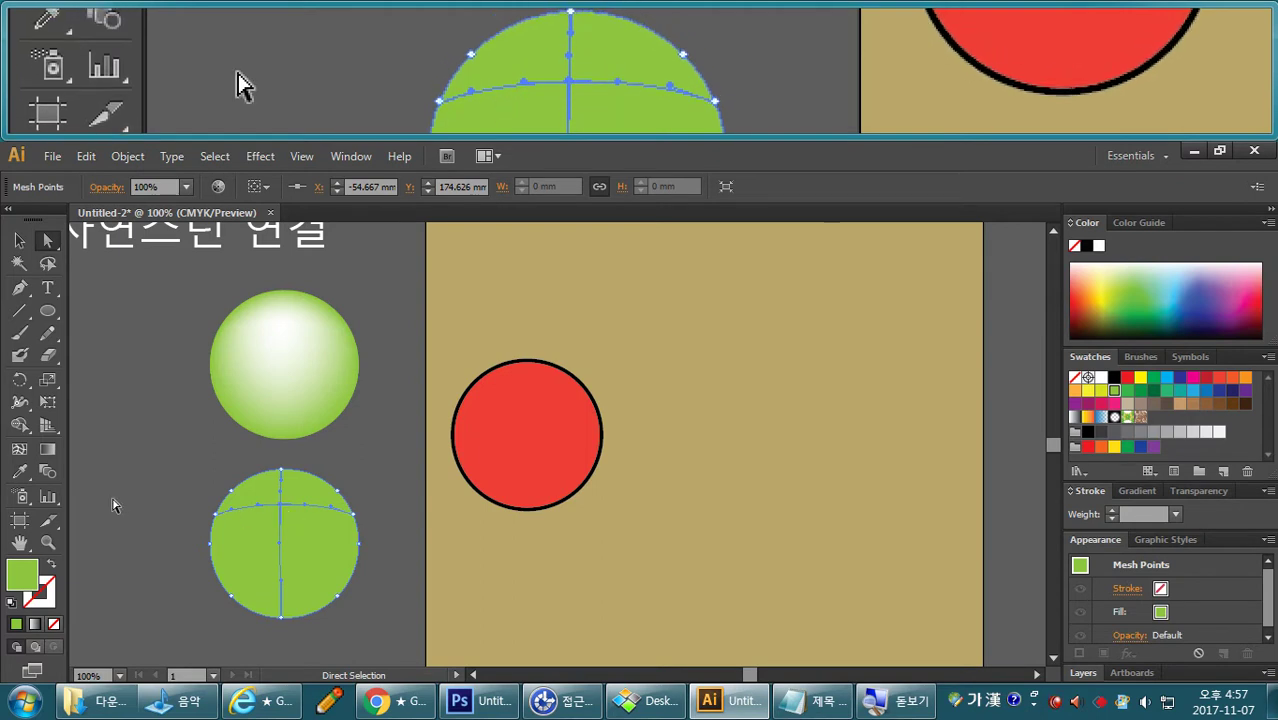
pyautogui.click(19, 449)
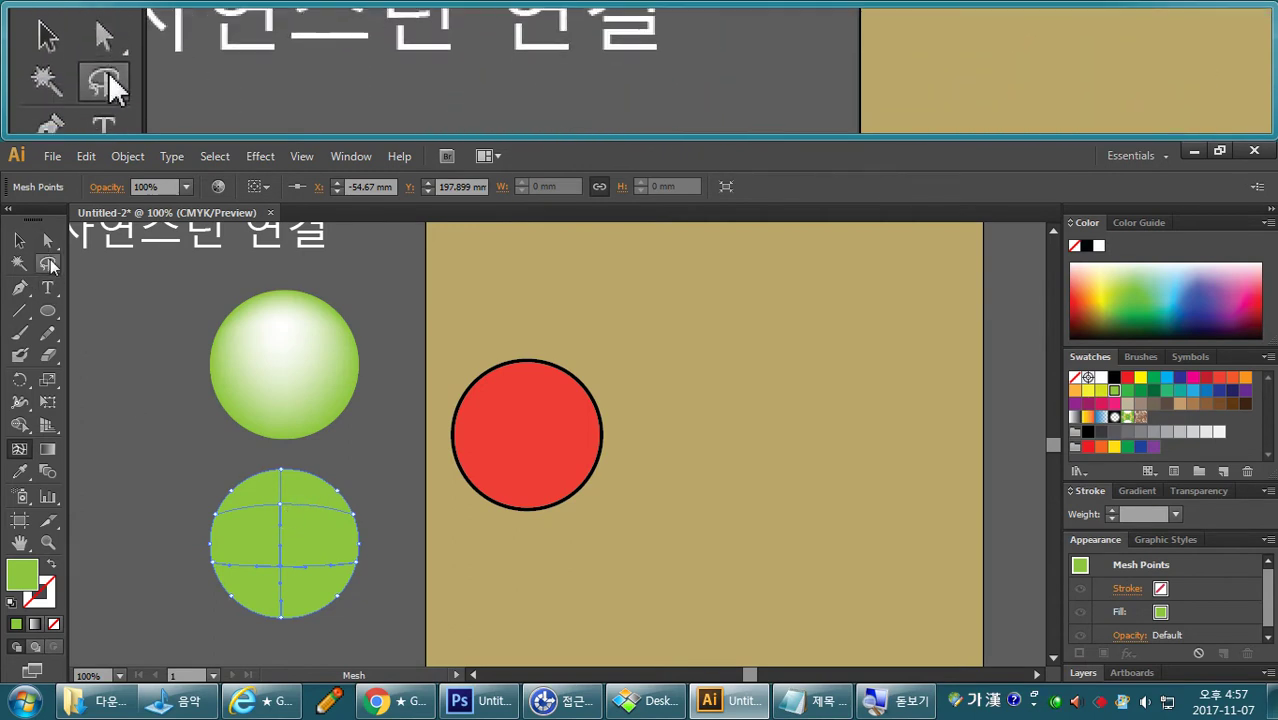
# Lasso the upper inner mesh point of the lower green circle and recolour it white.
pyautogui.click(50, 264)
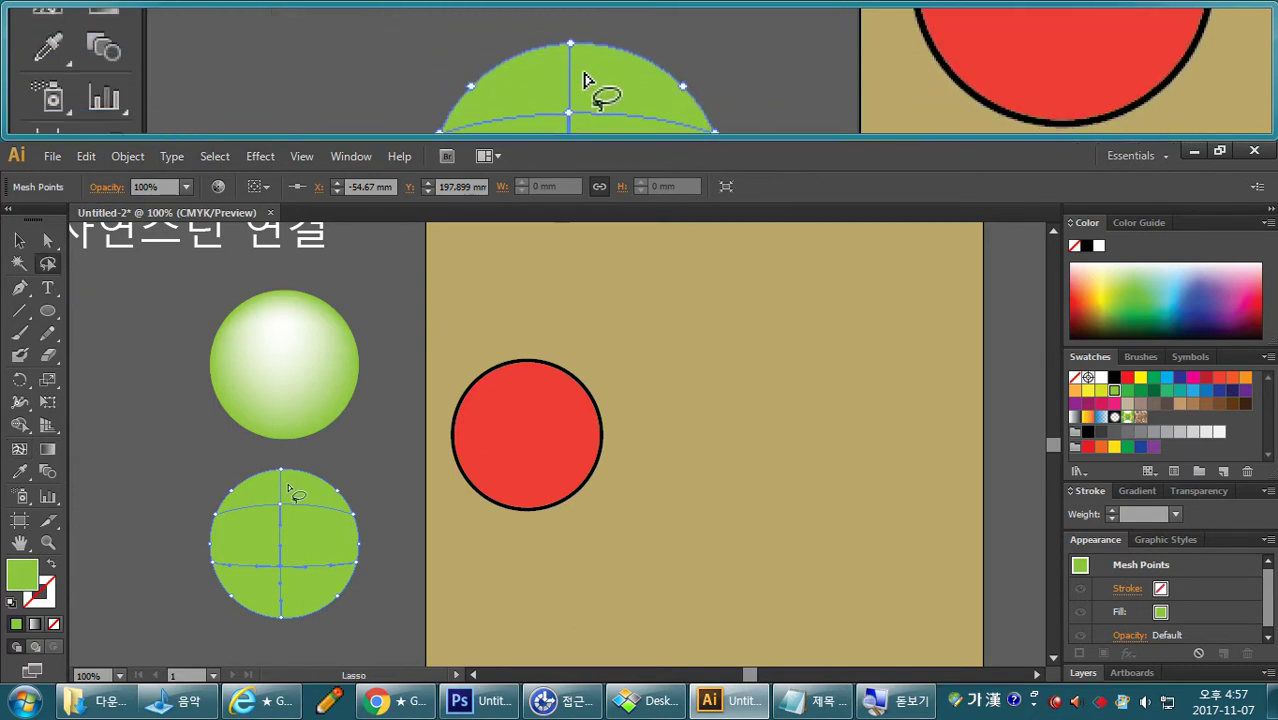
pyautogui.moveTo(268, 500)
pyautogui.mouseDown()
pyautogui.moveTo(265, 533)
pyautogui.moveTo(280, 491)
pyautogui.moveTo(290, 510)
pyautogui.mouseUp()
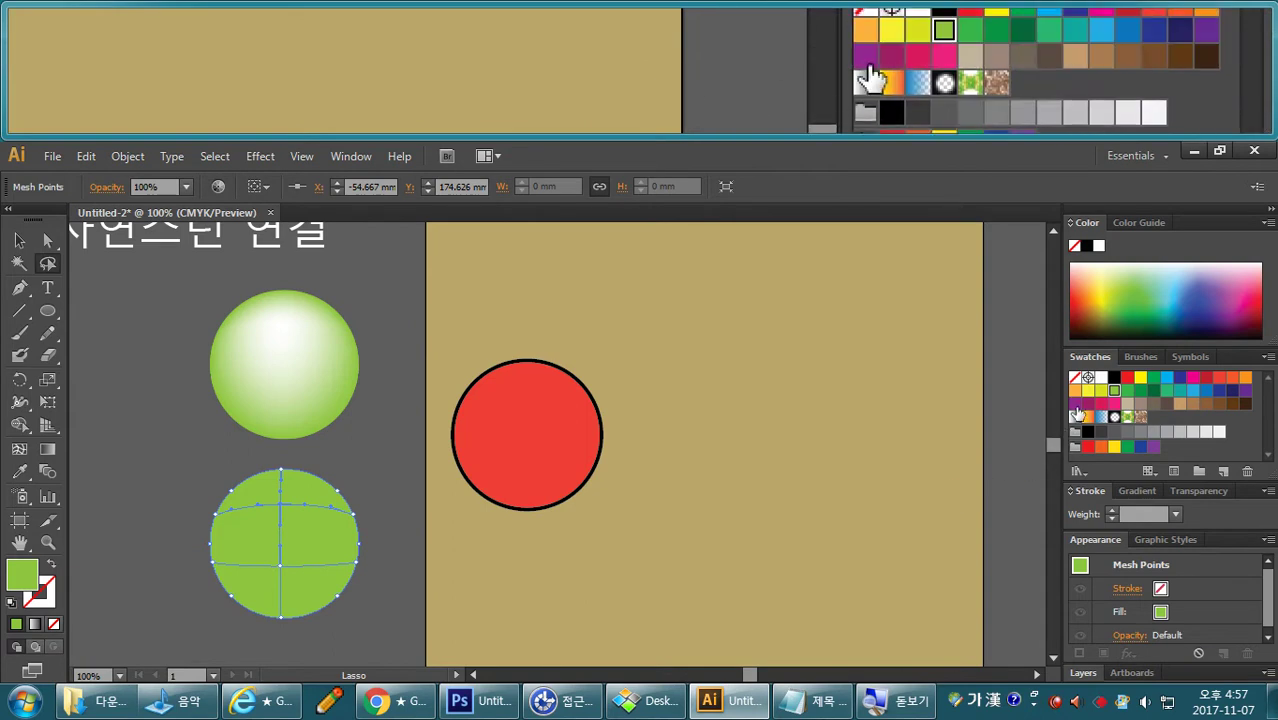
pyautogui.click(1100, 379)
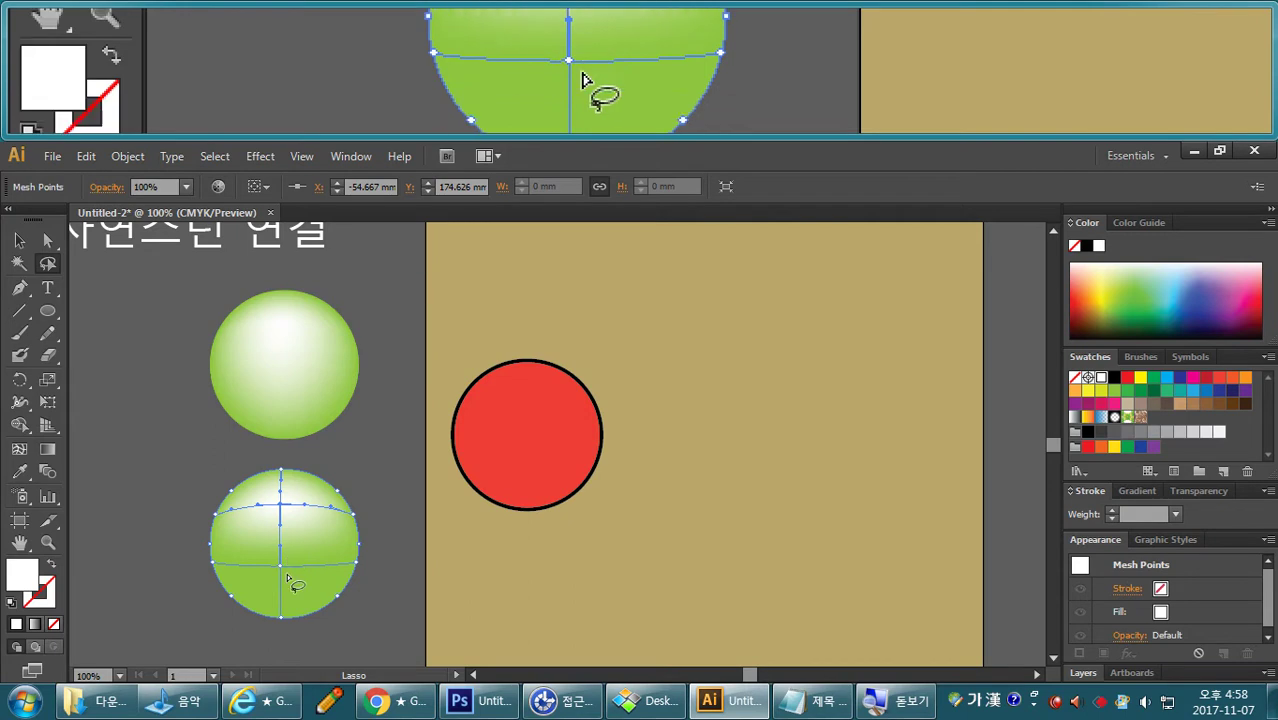
# Lasso the mesh point at the lower circle's bottom edge and recolour it dark green.
pyautogui.moveTo(230, 613)
pyautogui.mouseDown()
pyautogui.moveTo(278, 602)
pyautogui.moveTo(309, 606)
pyautogui.moveTo(329, 628)
pyautogui.moveTo(298, 644)
pyautogui.moveTo(228, 617)
pyautogui.mouseUp()
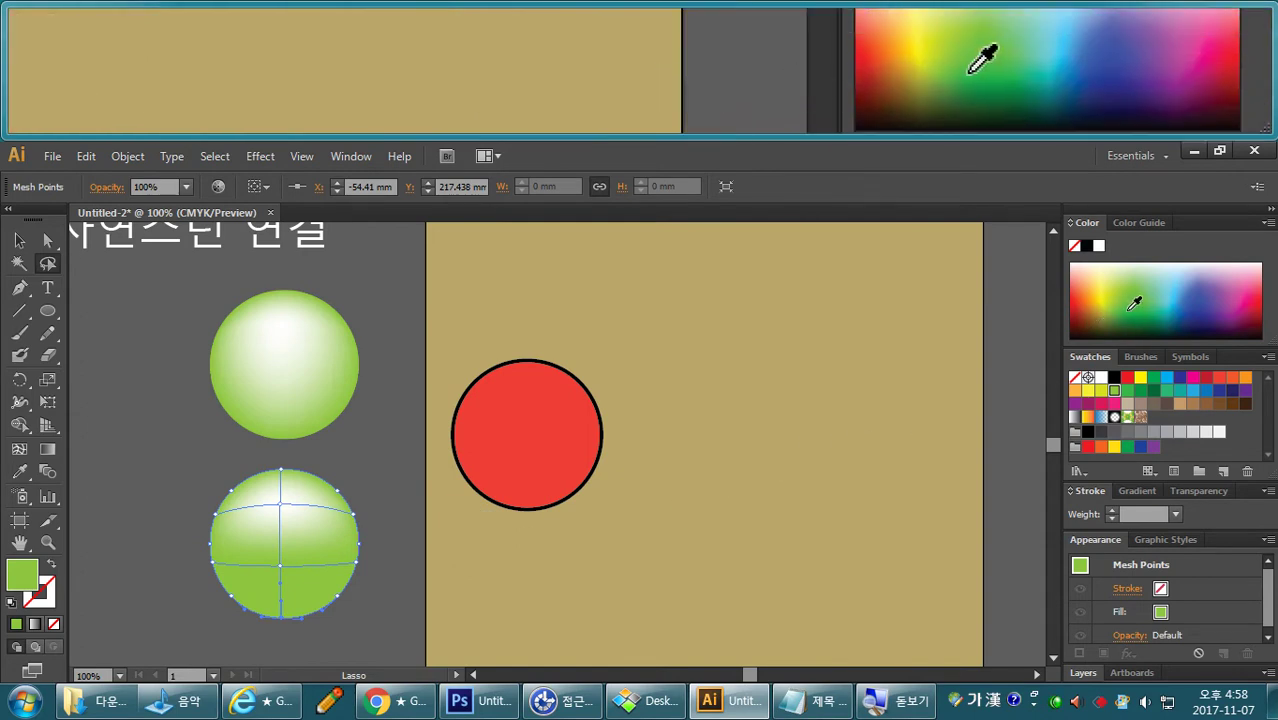
pyautogui.click(1134, 308)
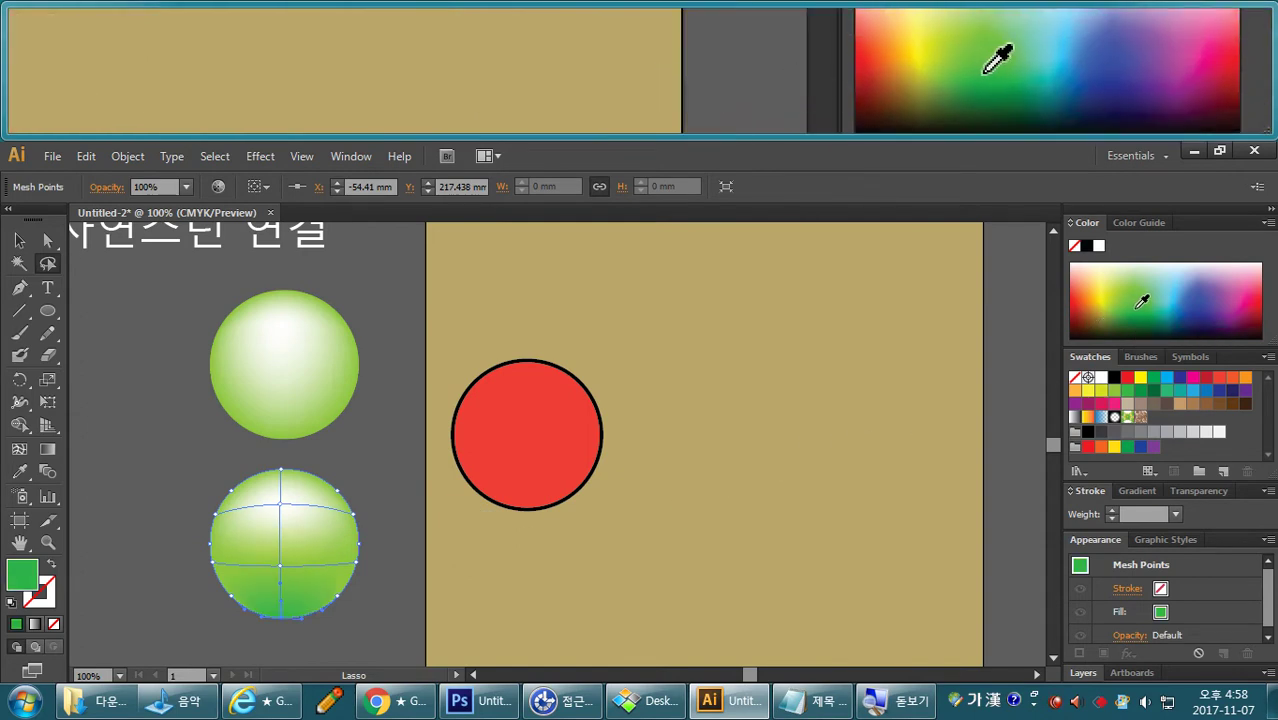
pyautogui.click(1154, 390)
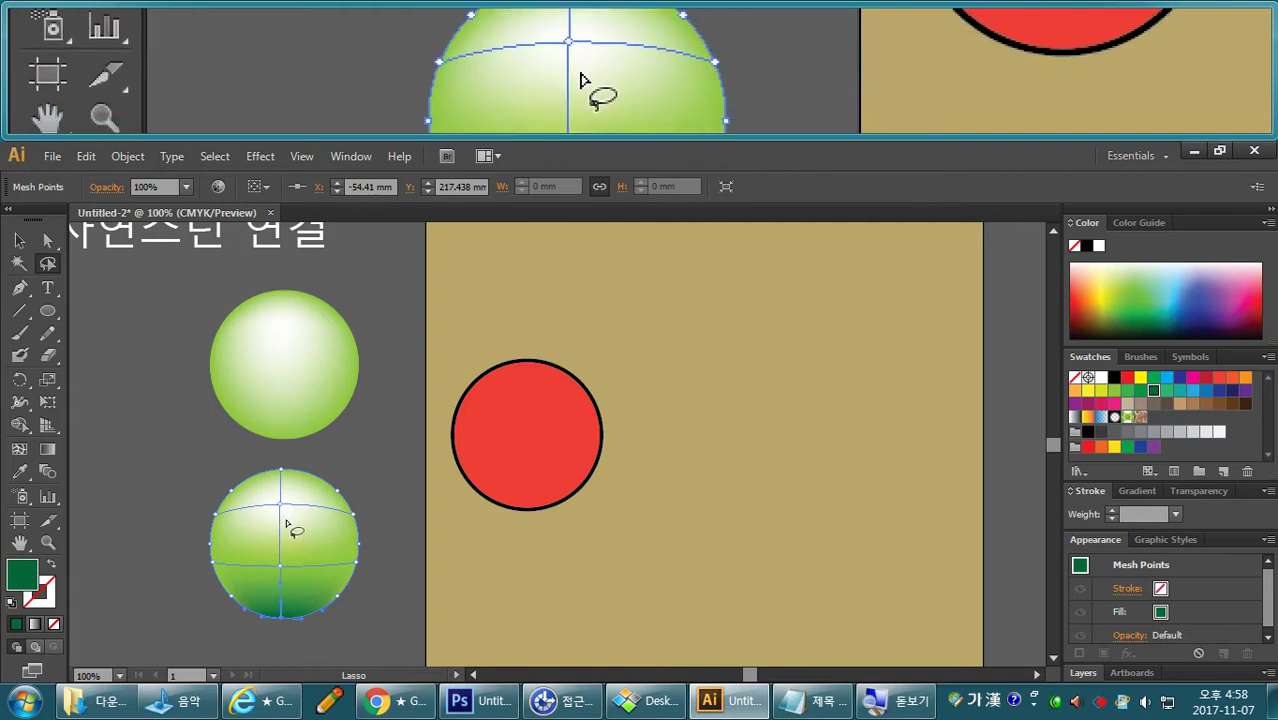
# Select the lower circle's bottom-edge and inner mesh points in turn to compare their colours.
pyautogui.moveTo(268, 568)
pyautogui.mouseDown()
pyautogui.moveTo(298, 572)
pyautogui.moveTo(285, 566)
pyautogui.mouseUp()
pyautogui.moveTo(240, 603)
pyautogui.mouseDown()
pyautogui.moveTo(300, 607)
pyautogui.moveTo(308, 628)
pyautogui.moveTo(252, 634)
pyautogui.moveTo(242, 606)
pyautogui.mouseUp()
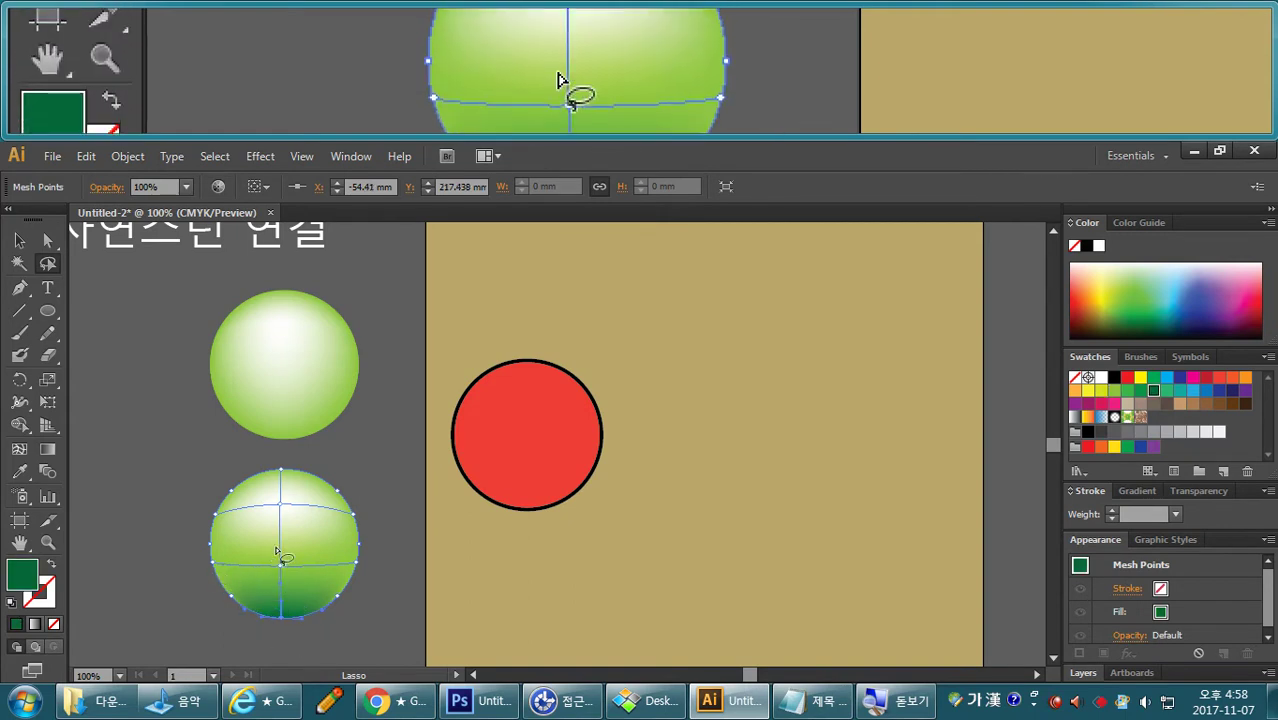
pyautogui.moveTo(265, 562)
pyautogui.mouseDown()
pyautogui.moveTo(291, 579)
pyautogui.moveTo(303, 557)
pyautogui.moveTo(270, 556)
pyautogui.mouseUp()
pyautogui.moveTo(284, 498); pyautogui.dragTo(293, 503)
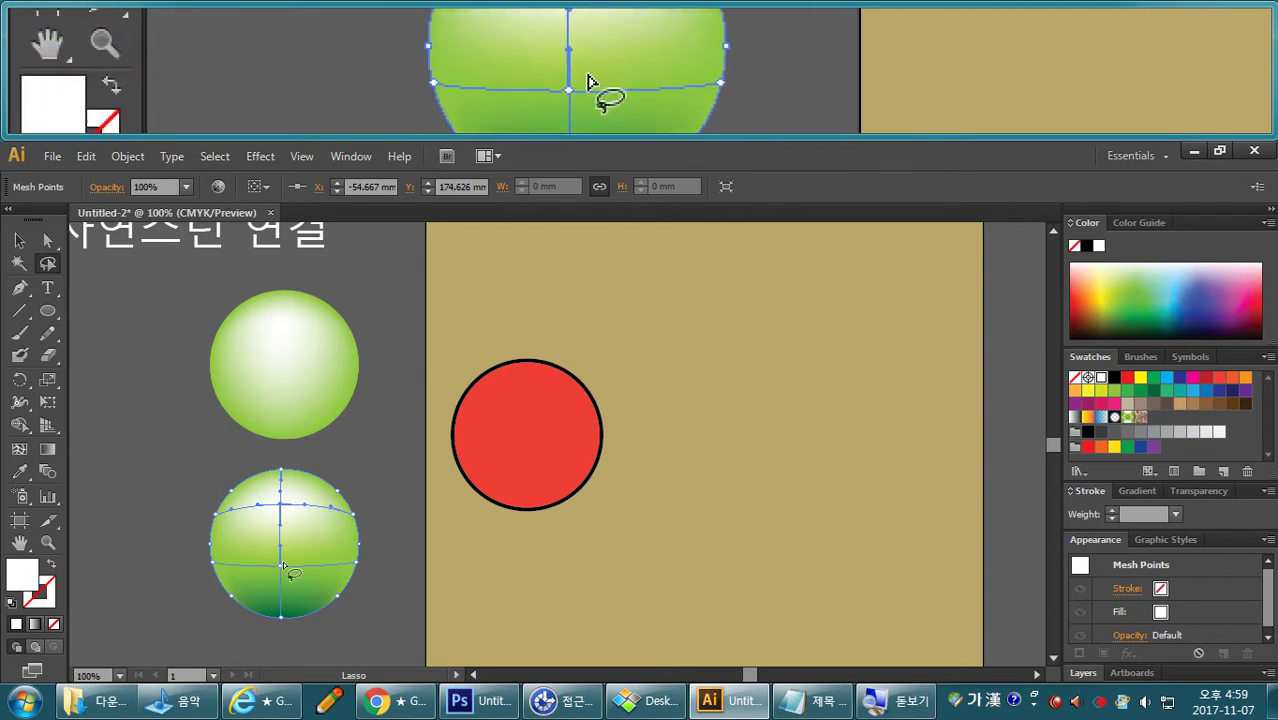
# Recolour the lower circle's lower-right and right edge mesh points with darker greens sampled from its shaded base using the Eyedropper.
pyautogui.moveTo(354, 589)
pyautogui.mouseDown()
pyautogui.moveTo(323, 605)
pyautogui.moveTo(358, 592)
pyautogui.mouseUp()
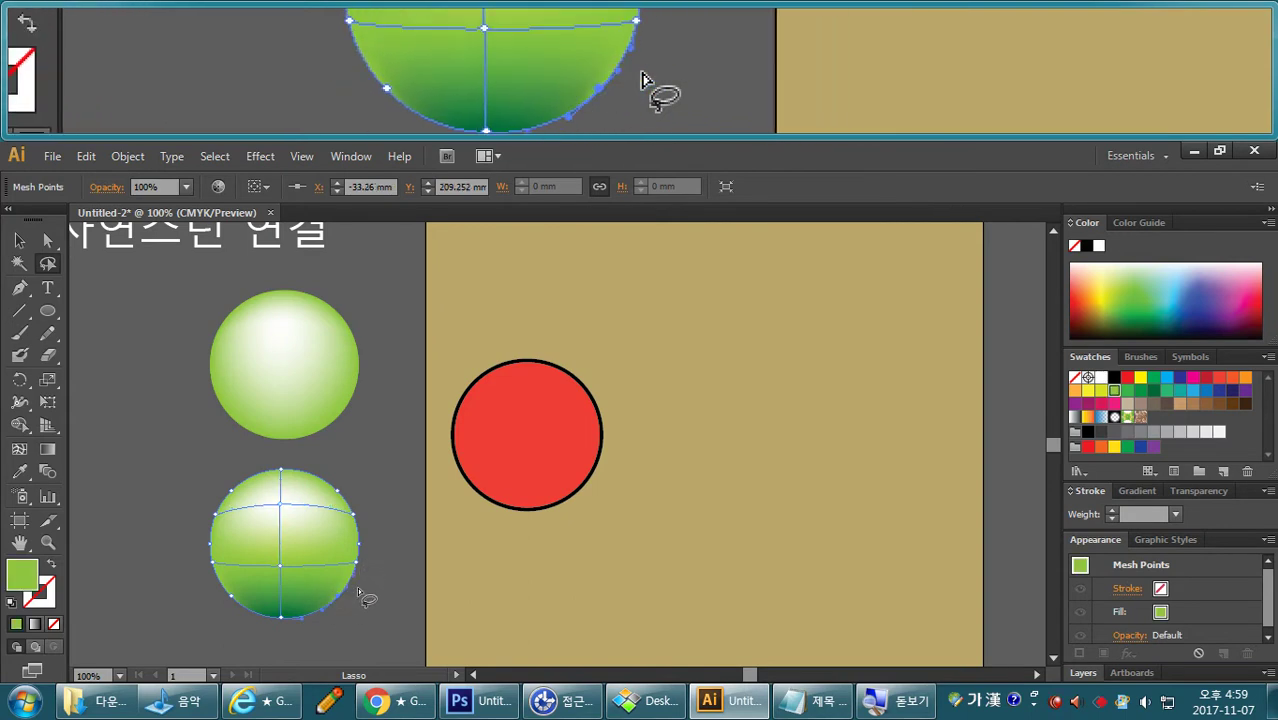
pyautogui.click(19, 471)
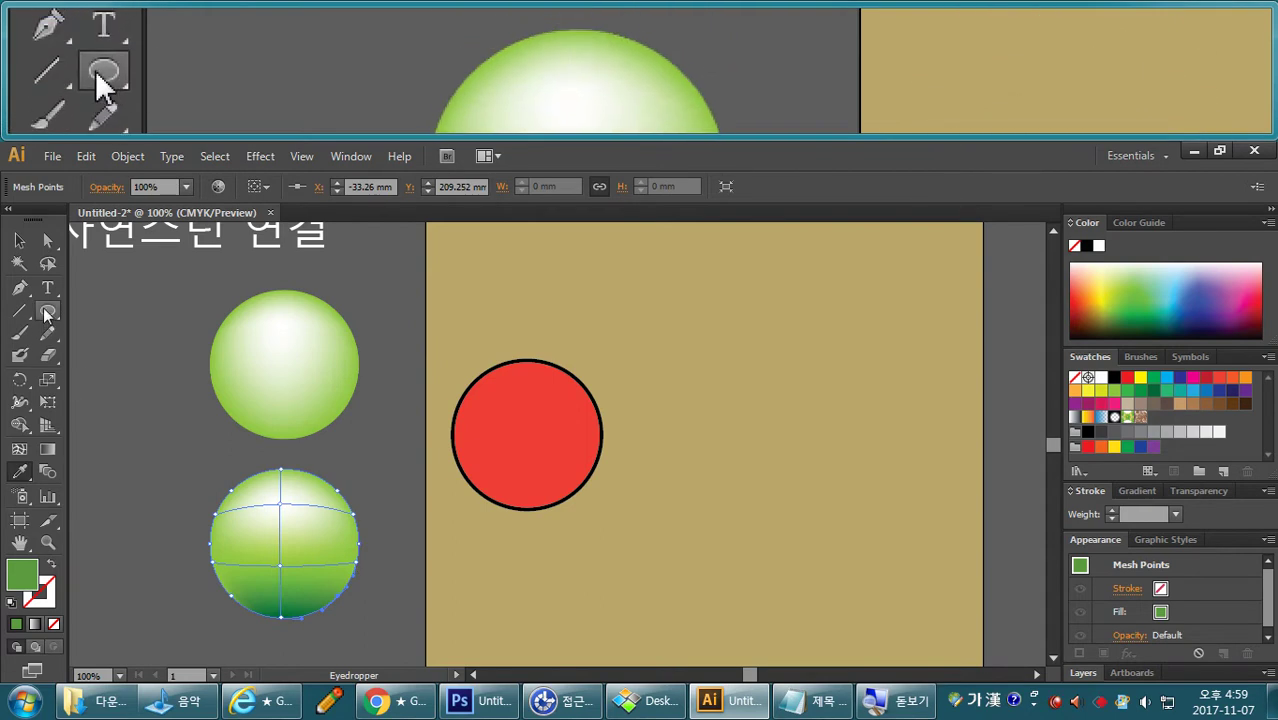
pyautogui.click(49, 266)
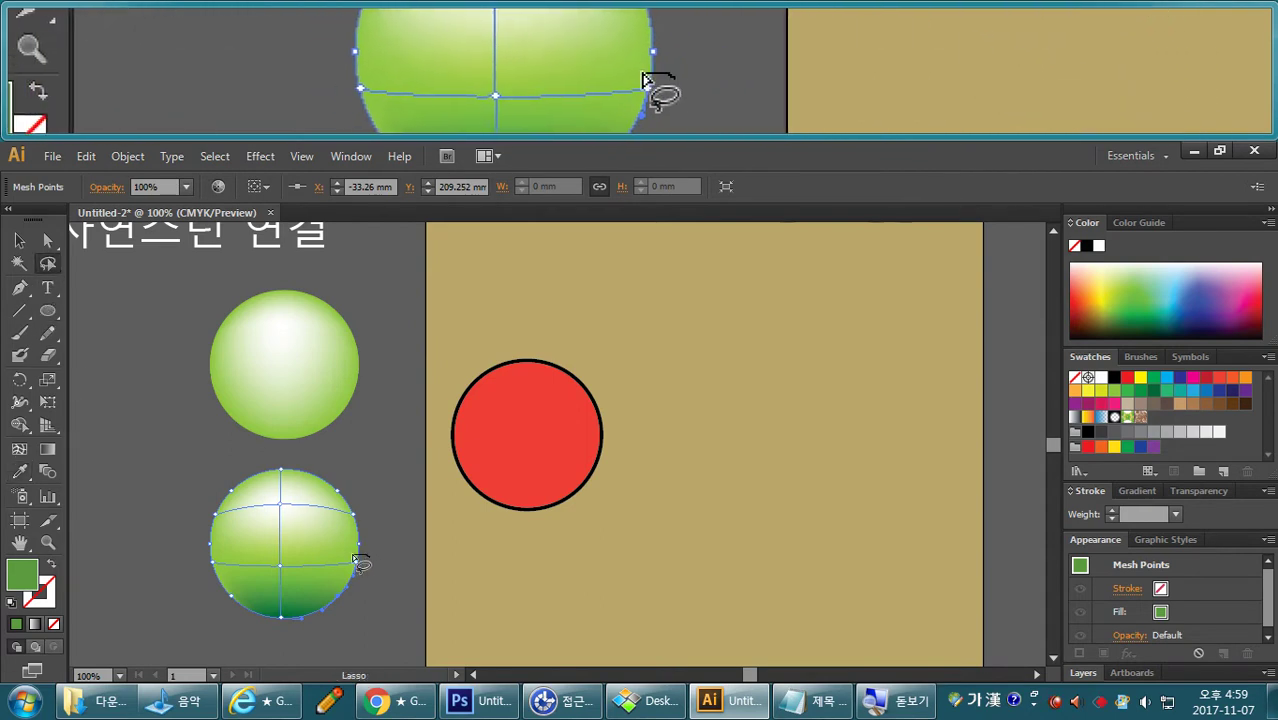
pyautogui.moveTo(350, 563)
pyautogui.mouseDown()
pyautogui.moveTo(342, 571)
pyautogui.moveTo(374, 559)
pyautogui.moveTo(358, 573)
pyautogui.mouseUp()
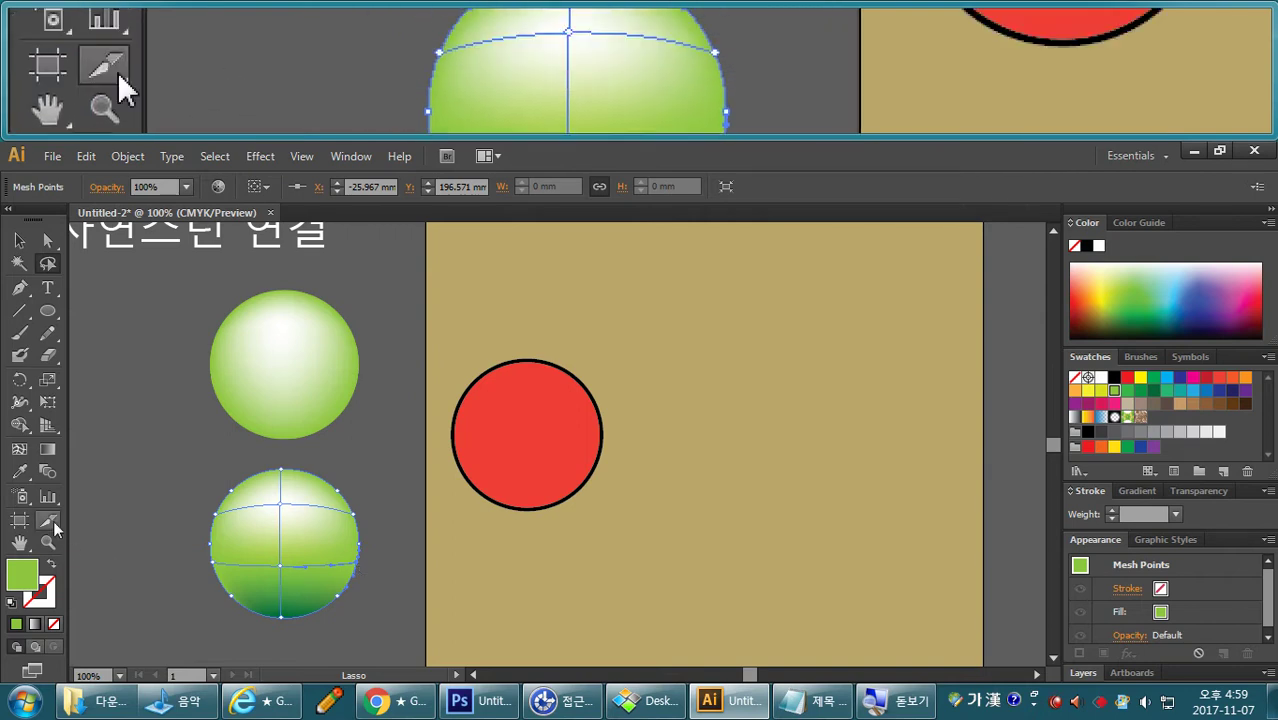
pyautogui.click(19, 471)
pyautogui.click(308, 591)
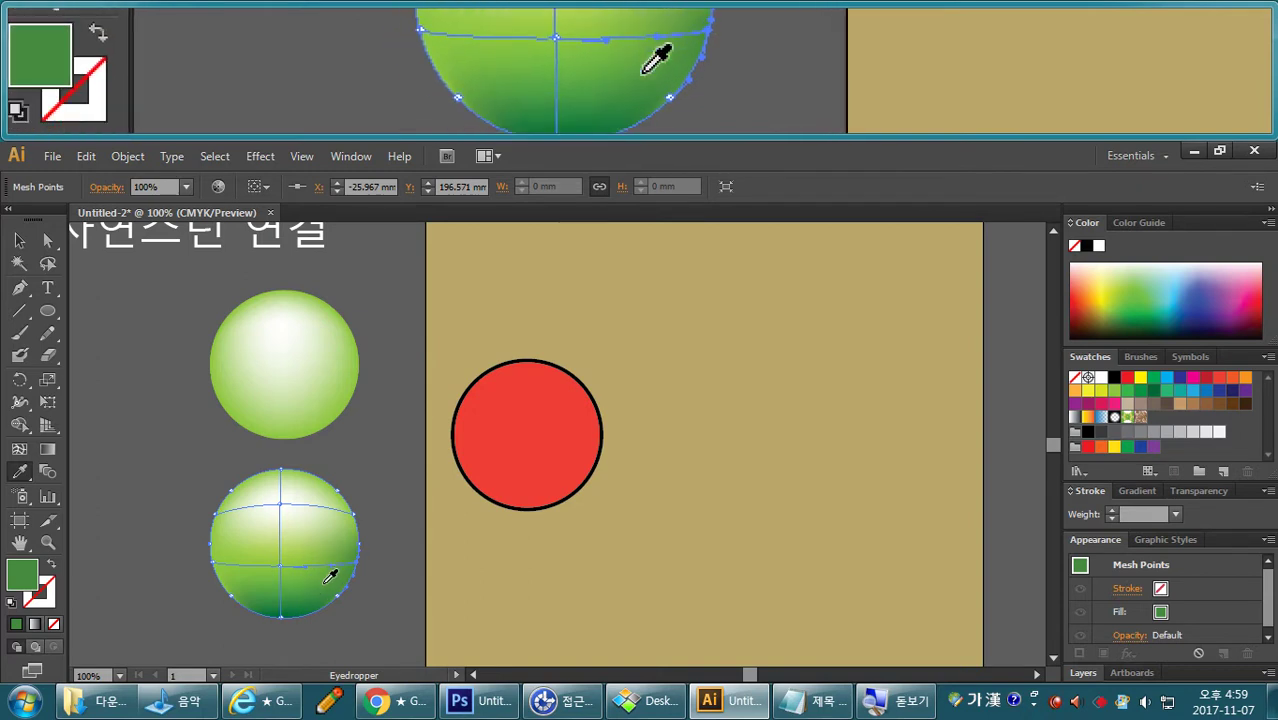
# Move the black-outlined red circle slightly up and to the right on the tan artboard.
pyautogui.click(19, 240)
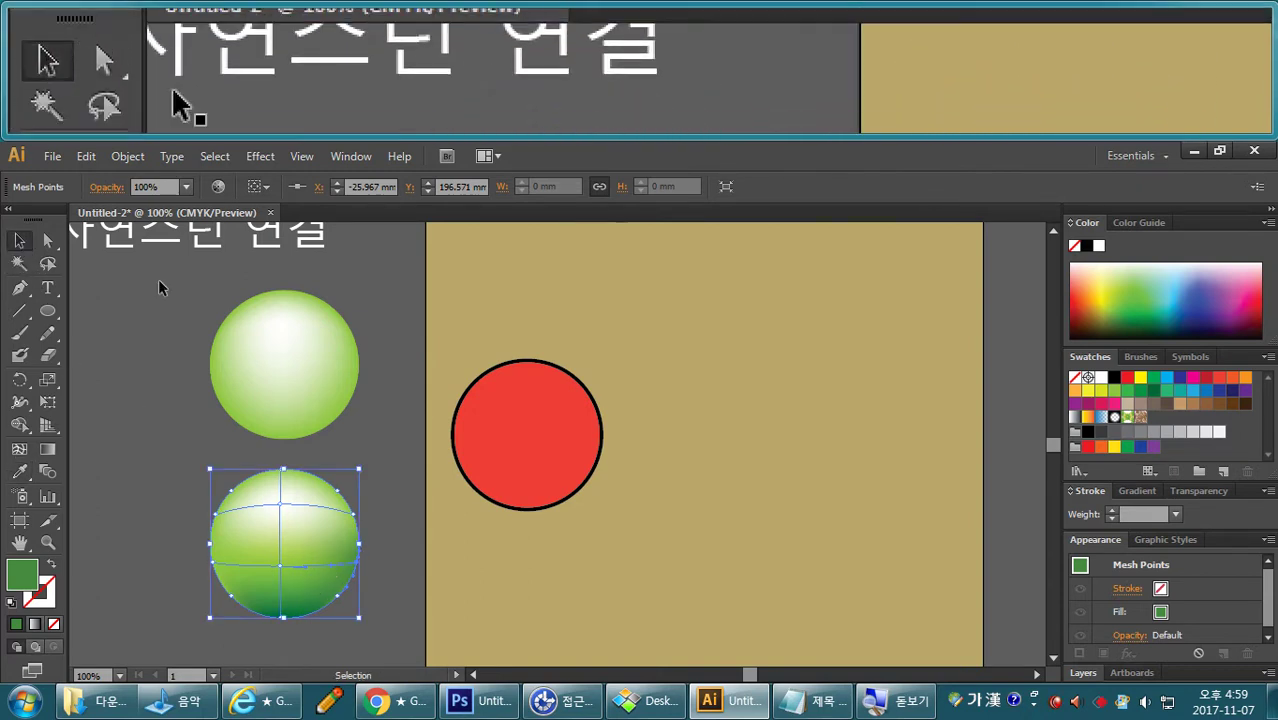
pyautogui.click(522, 474)
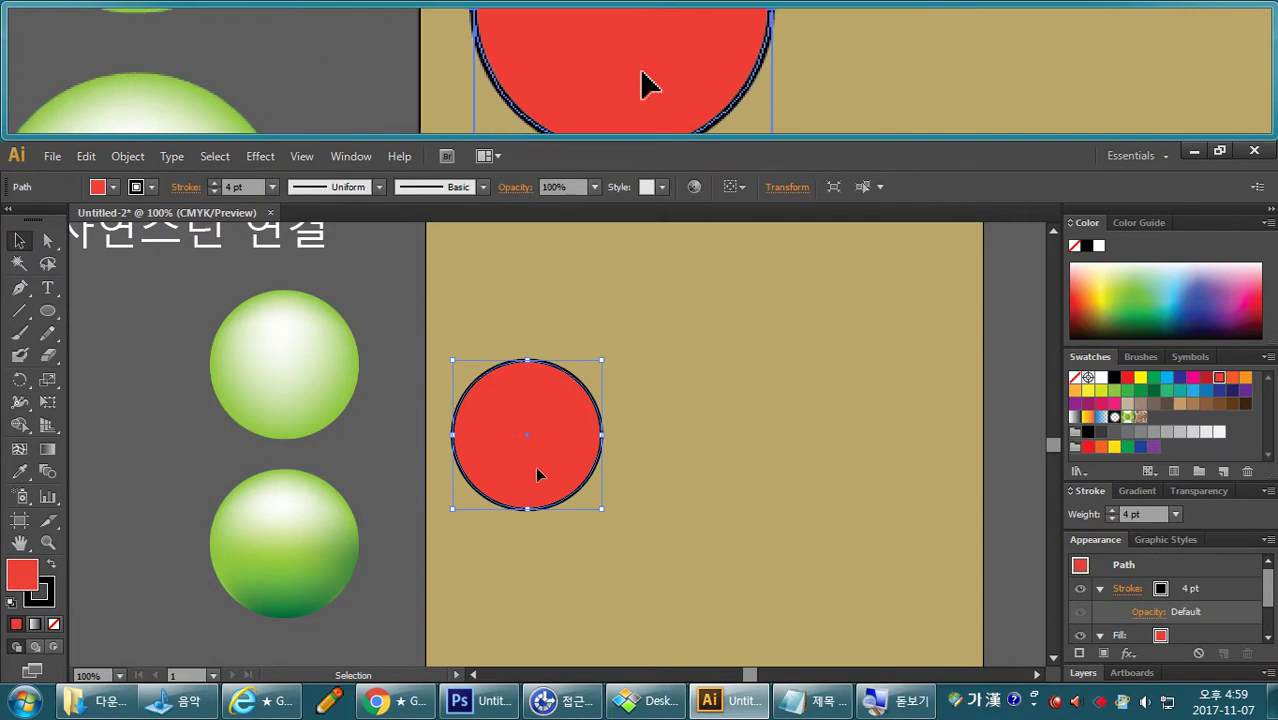
pyautogui.moveTo(504, 447); pyautogui.dragTo(522, 434)
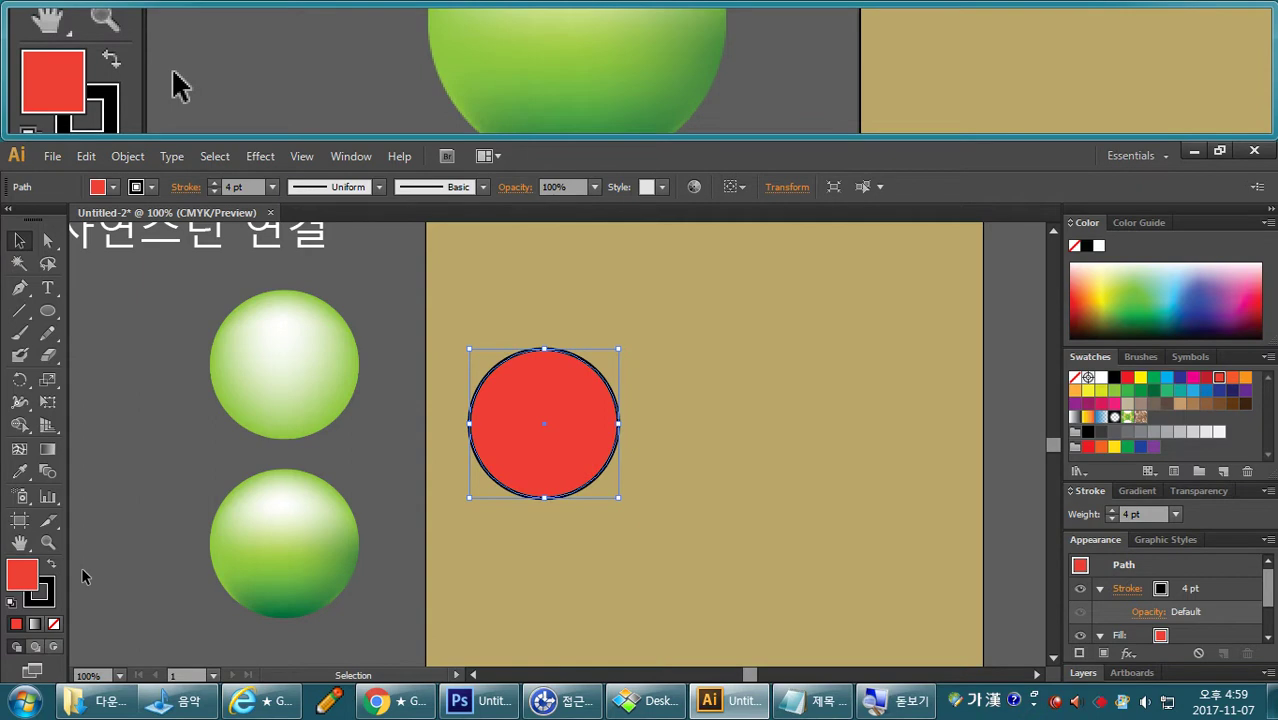
# Add three vertical and three horizontal mesh lines to the red circle with the Mesh tool, placing the horizontal ones in its upper half.
pyautogui.hotkey('ctrl', '+')
pyautogui.press('space')
pyautogui.moveTo(543, 517); pyautogui.dragTo(364, 537)
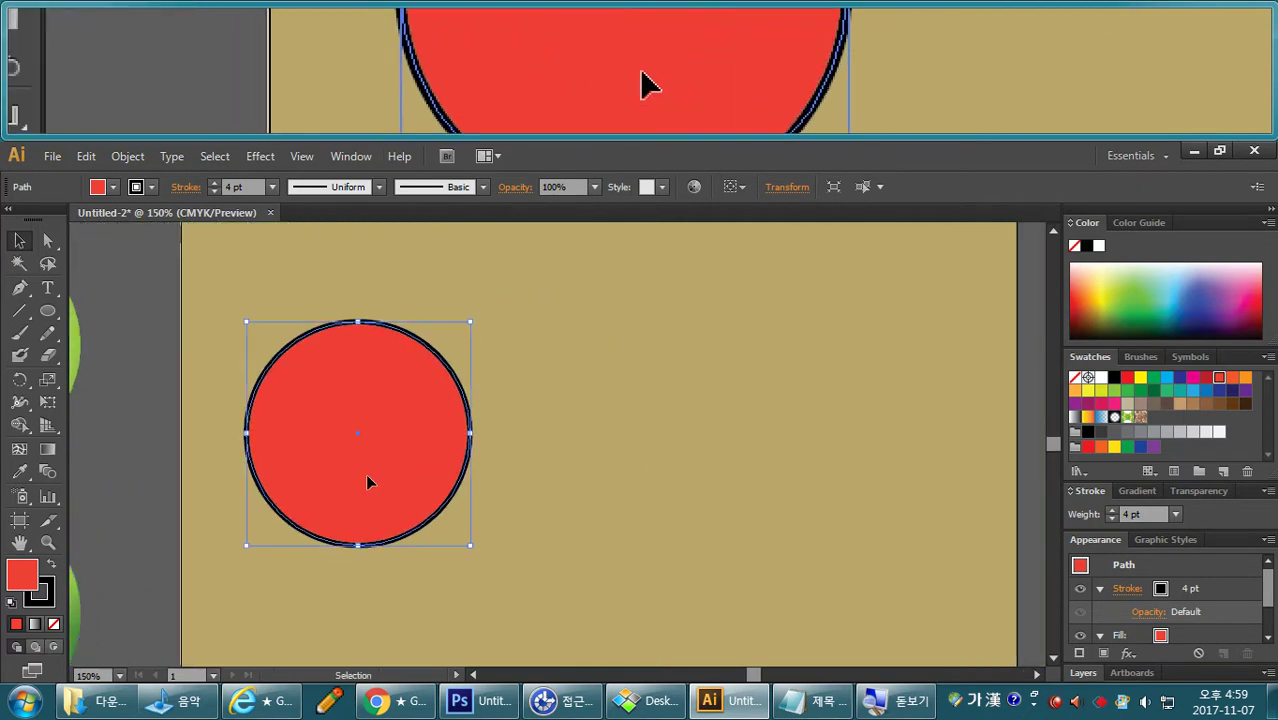
pyautogui.click(19, 452)
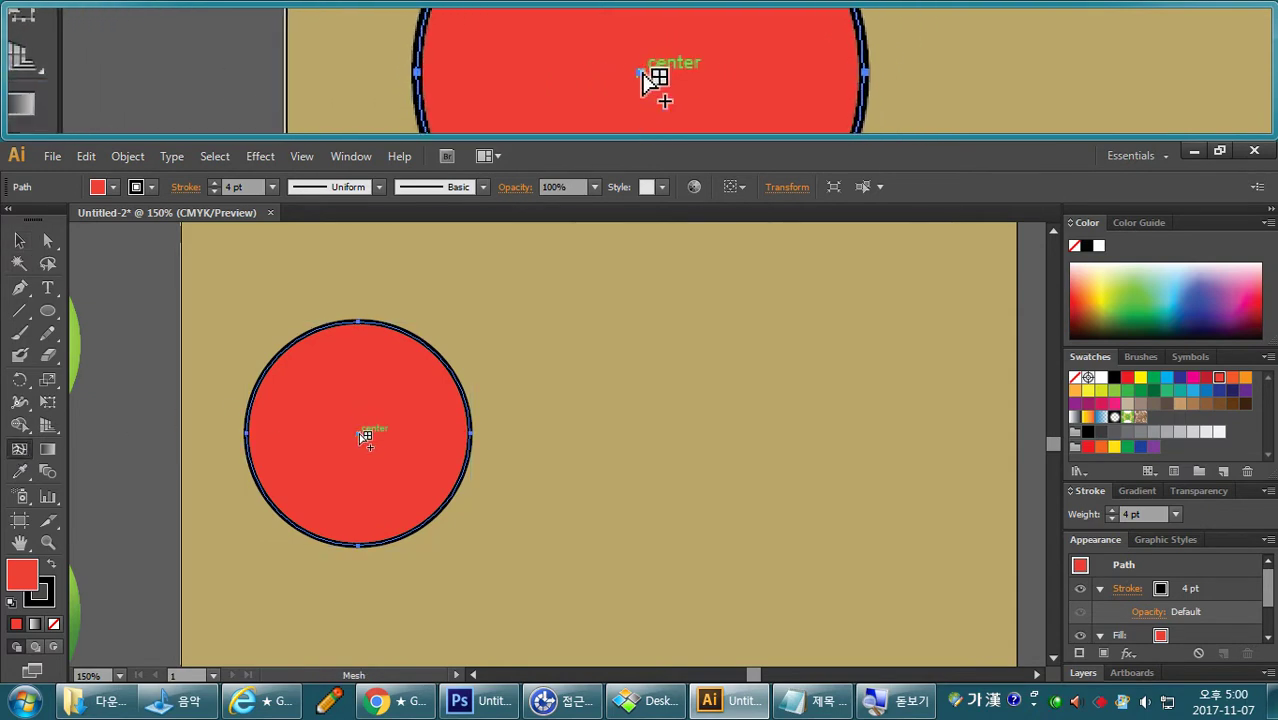
pyautogui.click(359, 375)
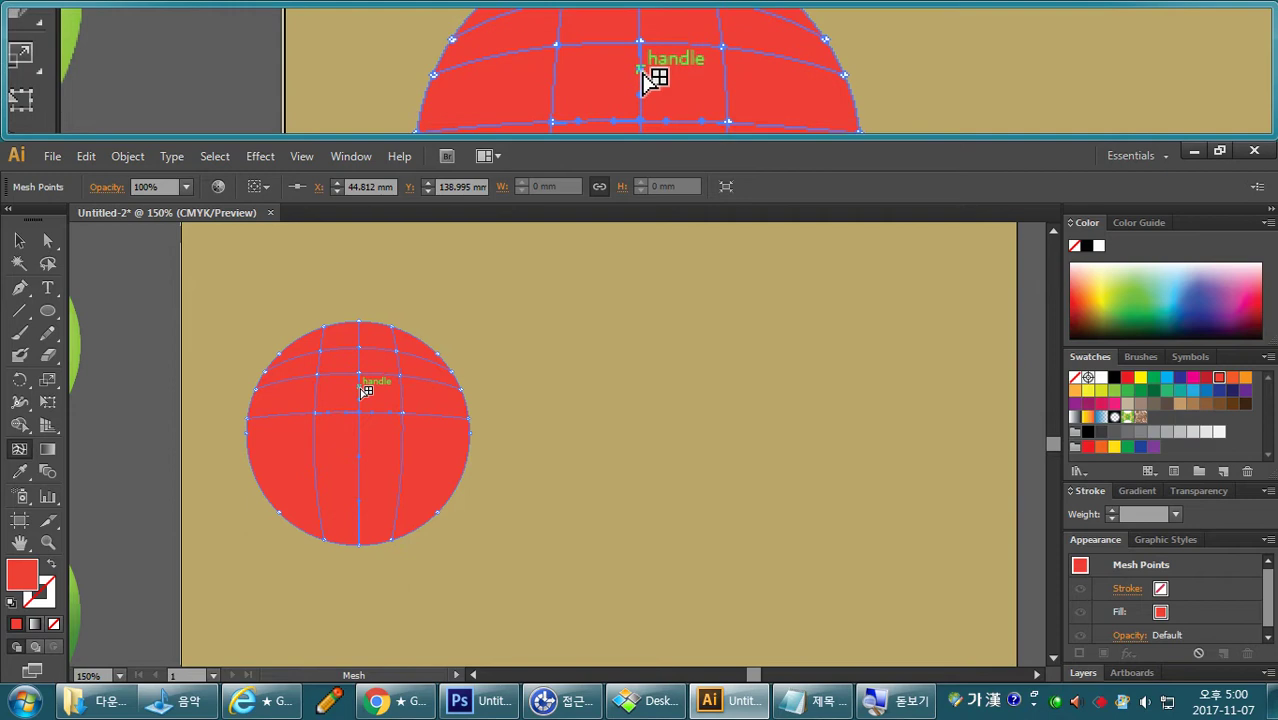
# Select the whole meshed red circle and move it slightly up and to the left.
pyautogui.click(19, 241)
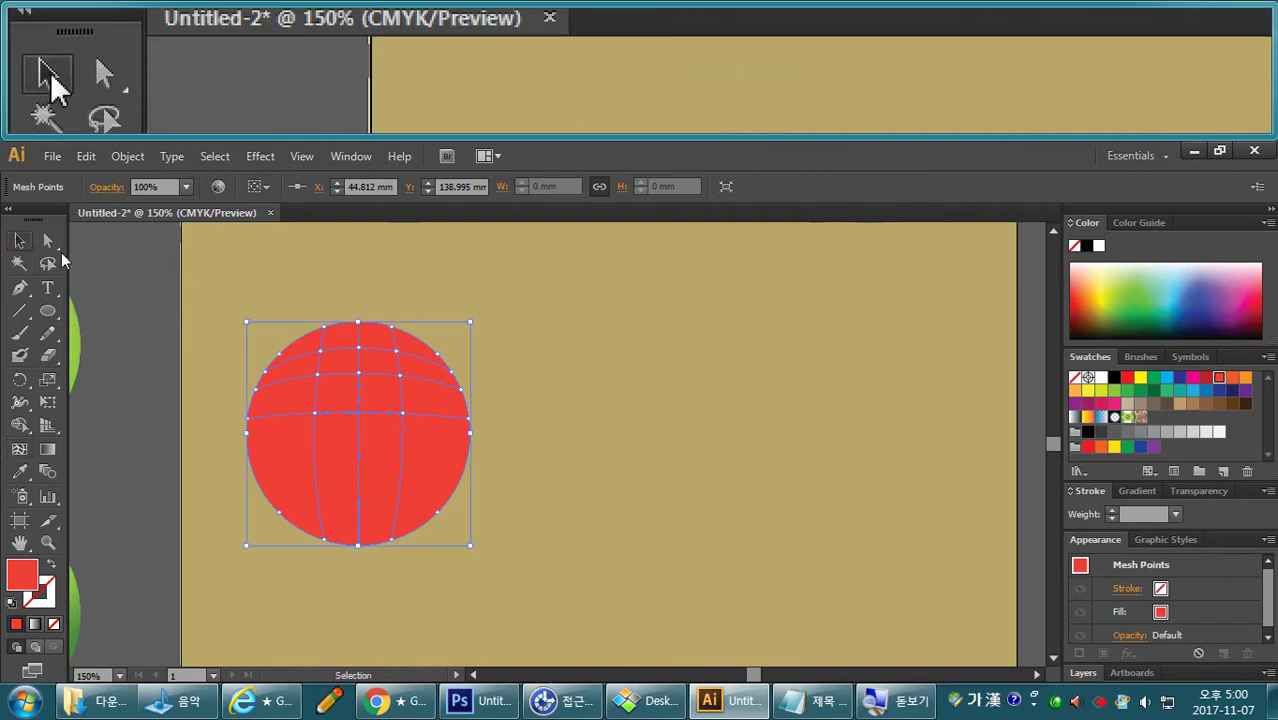
pyautogui.click(620, 398)
pyautogui.moveTo(421, 421); pyautogui.dragTo(405, 403)
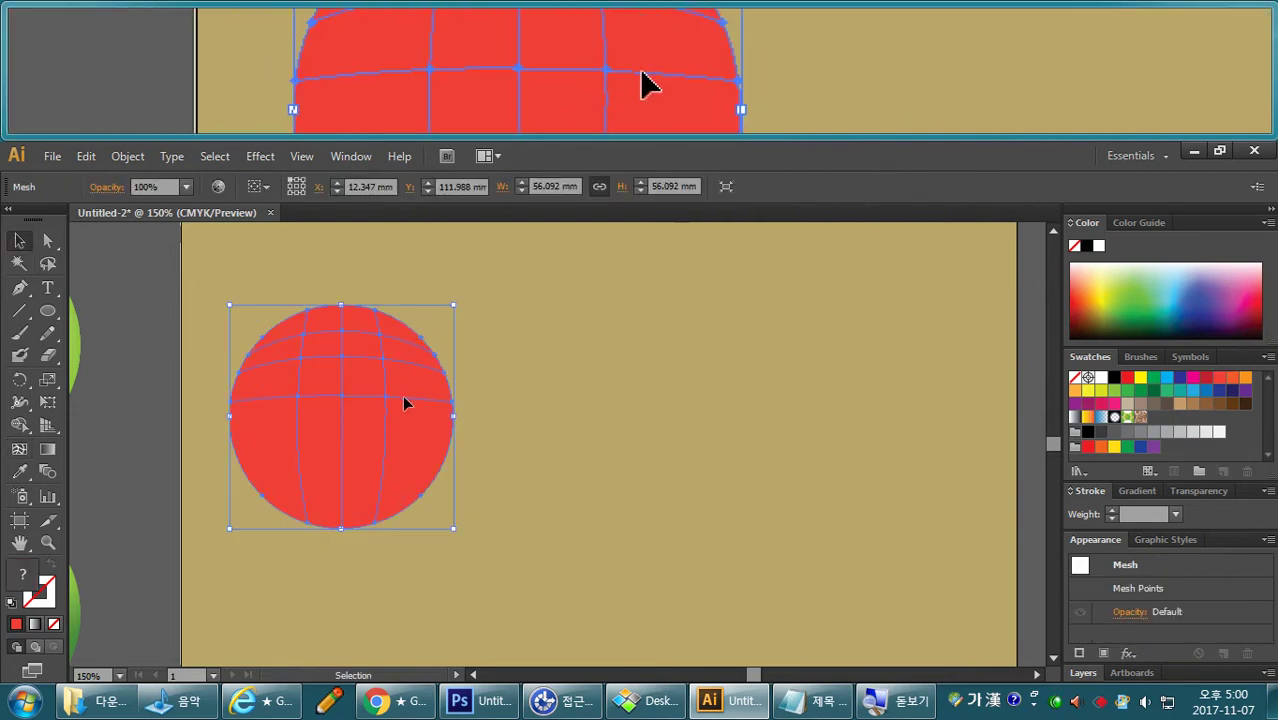
# Lasso the centre mesh point on the middle horizontal line of the red circle and recolour it dark red.
pyautogui.click(48, 264)
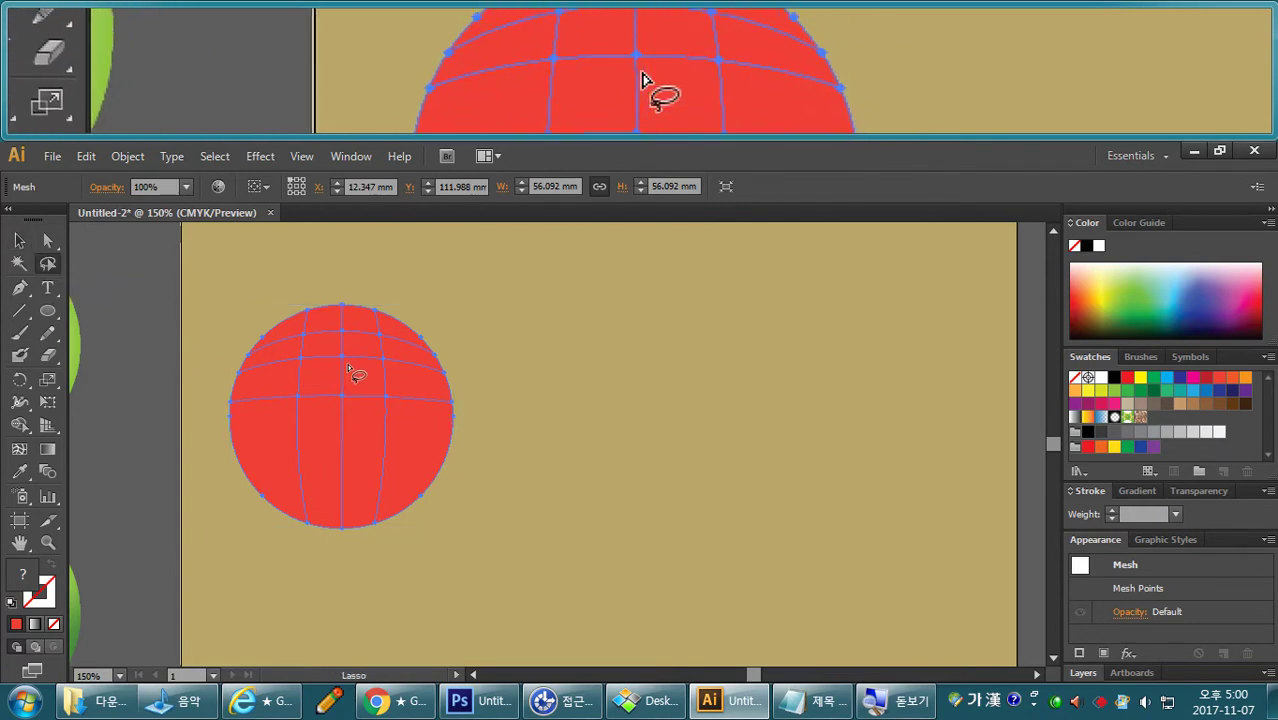
pyautogui.moveTo(343, 356)
pyautogui.mouseDown()
pyautogui.moveTo(326, 354)
pyautogui.moveTo(344, 378)
pyautogui.moveTo(361, 362)
pyautogui.moveTo(351, 350)
pyautogui.mouseUp()
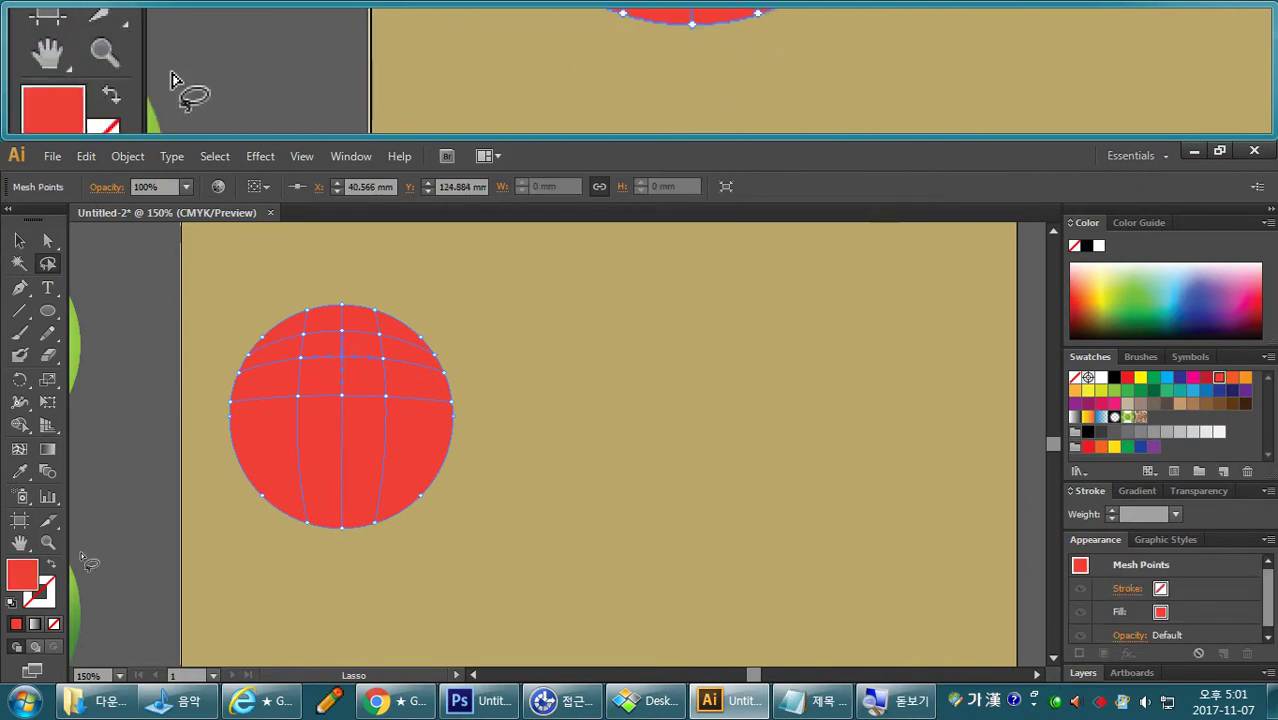
pyautogui.doubleClick(33, 578)
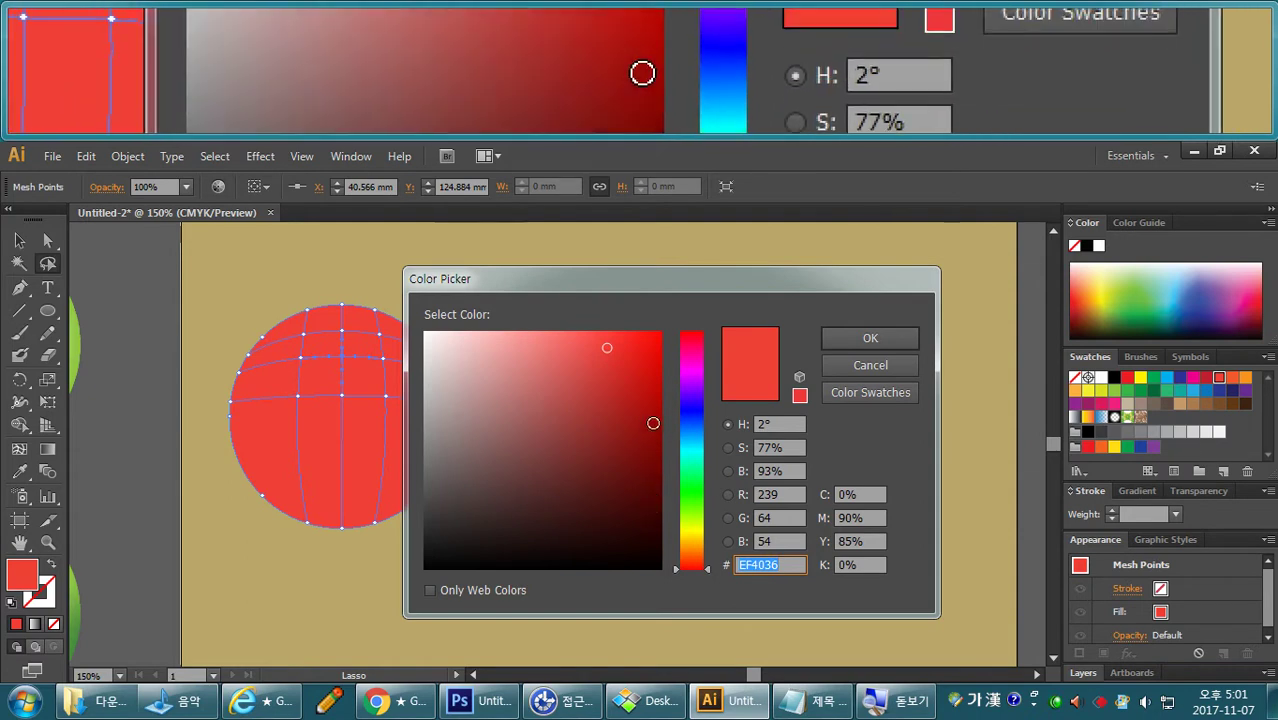
pyautogui.click(655, 435)
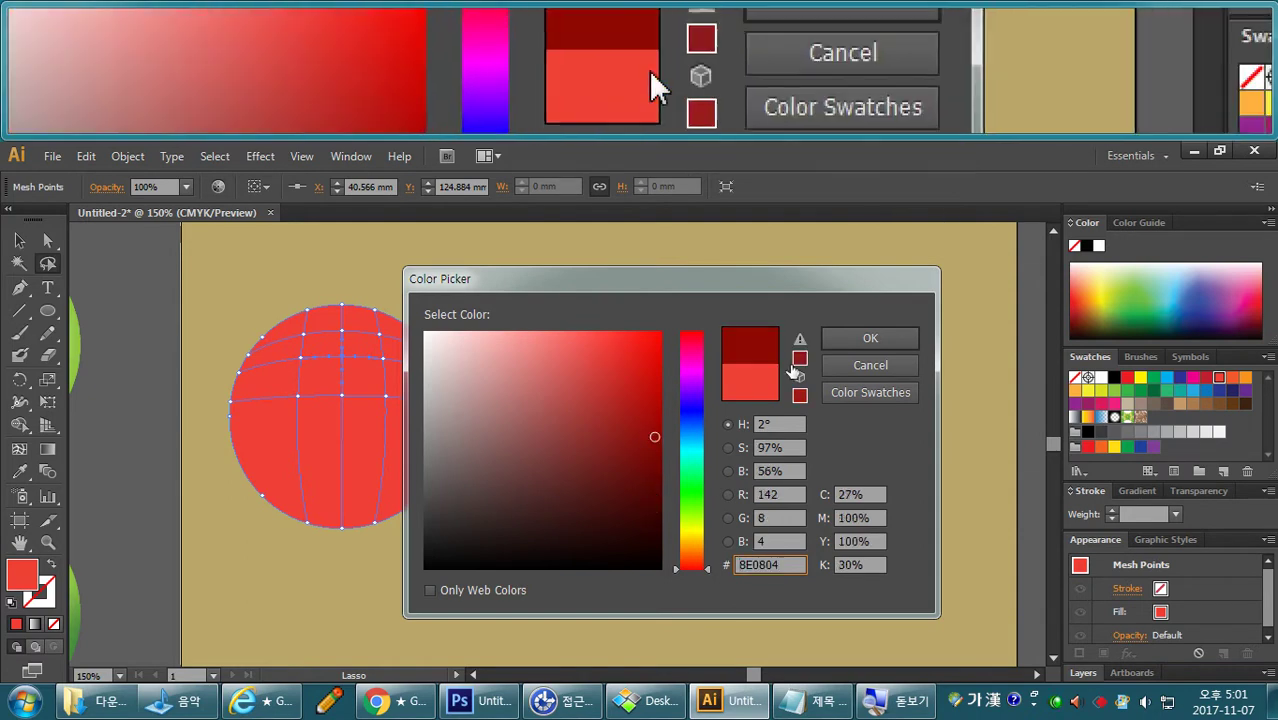
pyautogui.click(850, 338)
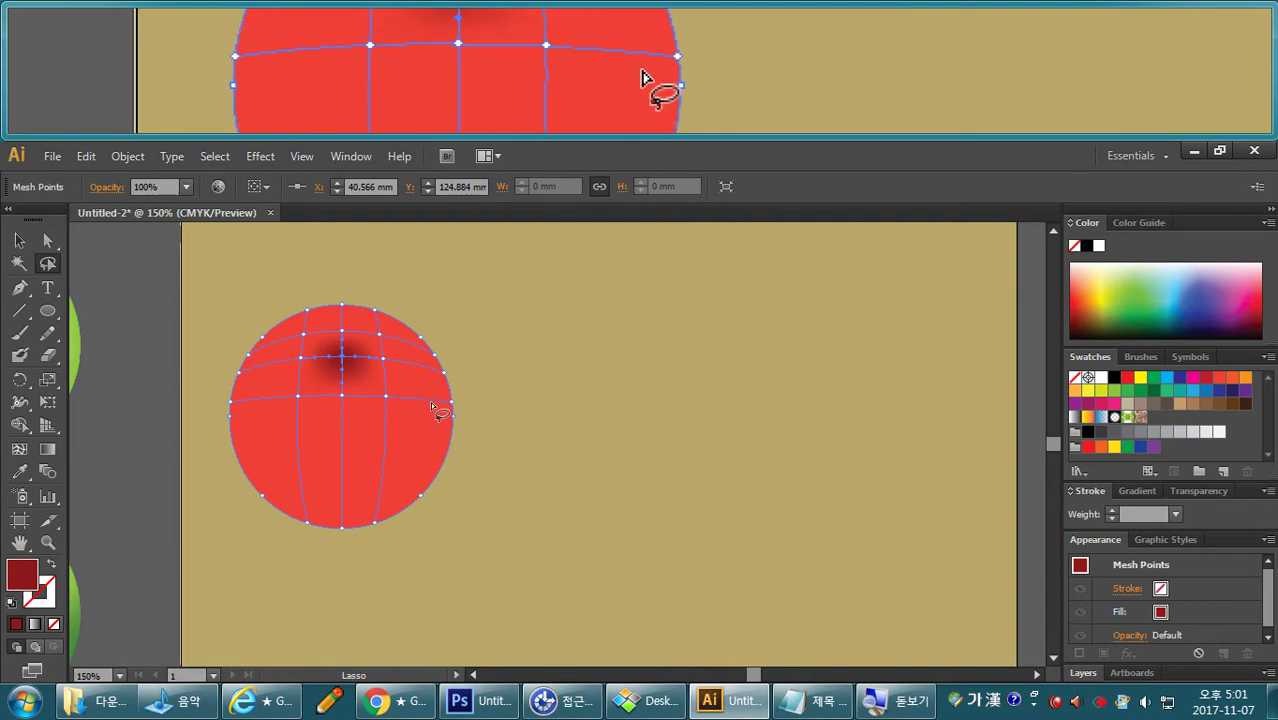
# Nudge the dark red mesh point down to Y 131.939 mm, just above the lowest horizontal mesh line, and deselect the circle.
pyautogui.press('v')
pyautogui.hotkey('ctrl', '+')
pyautogui.hotkey('ctrl', '+')
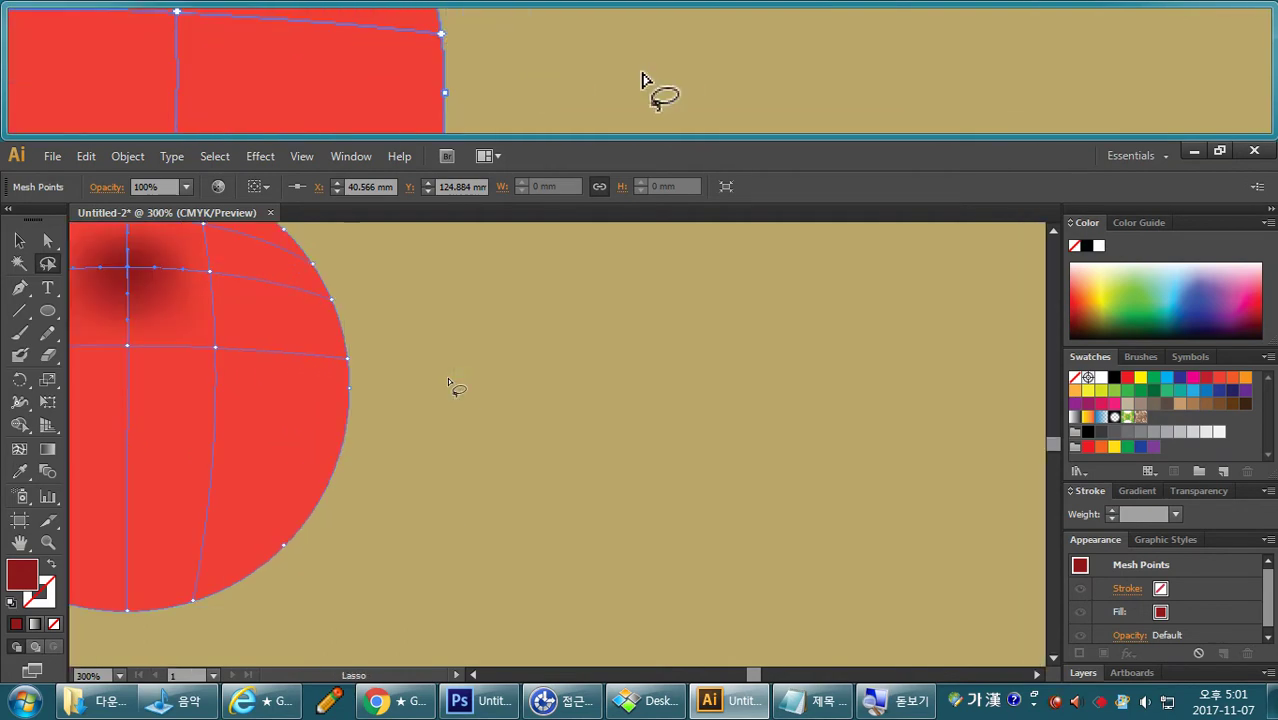
pyautogui.moveTo(457, 382); pyautogui.dragTo(765, 449)
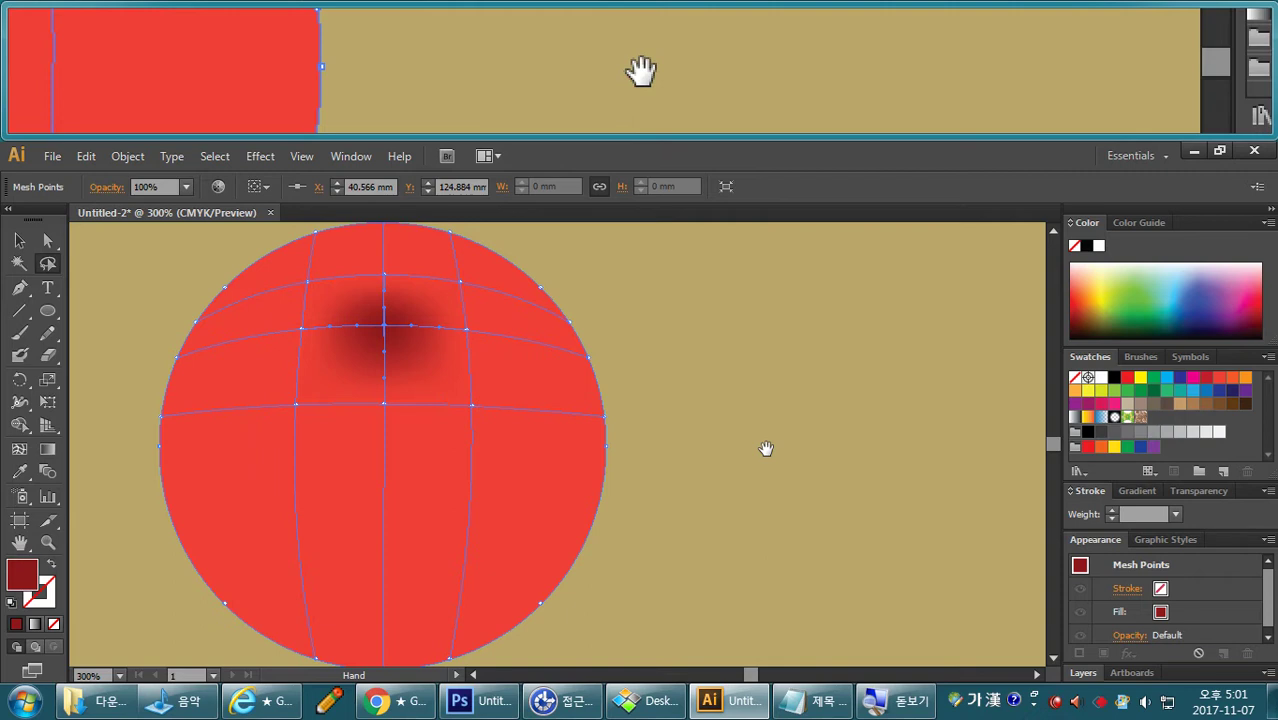
pyautogui.press('space')
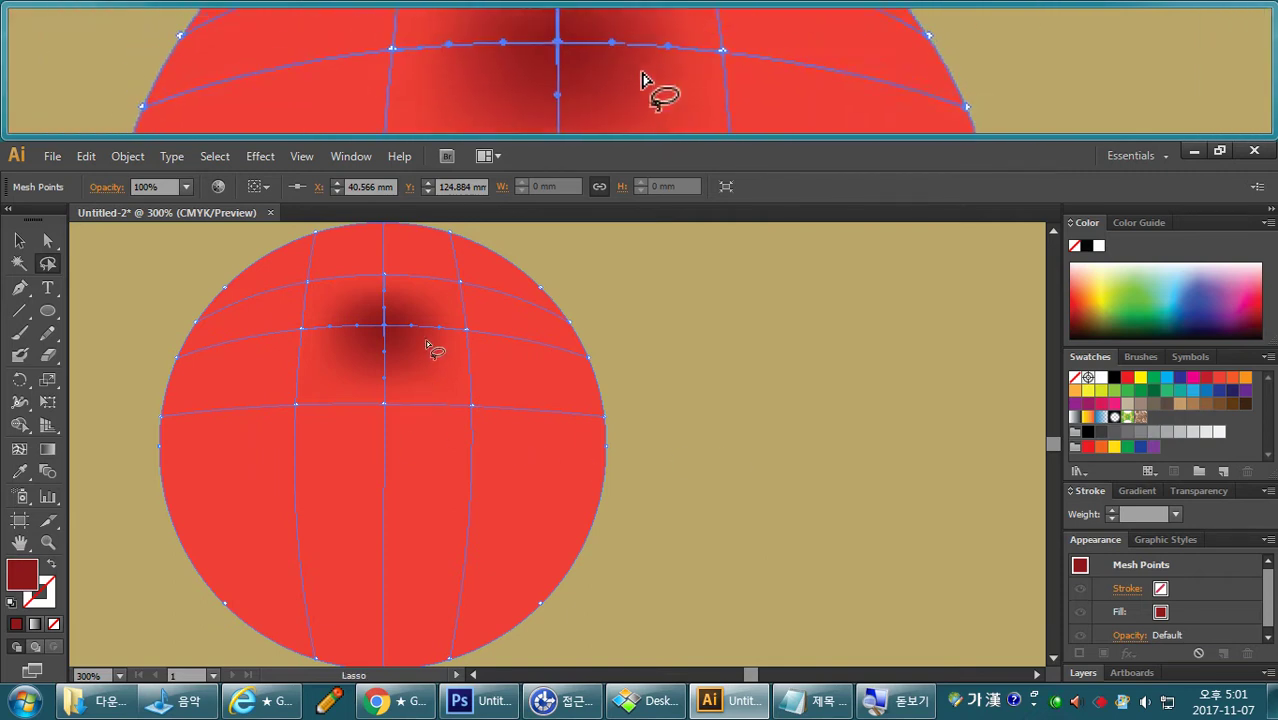
pyautogui.moveTo(381, 304)
pyautogui.mouseDown()
pyautogui.moveTo(385, 350)
pyautogui.moveTo(418, 333)
pyautogui.moveTo(405, 310)
pyautogui.mouseUp()
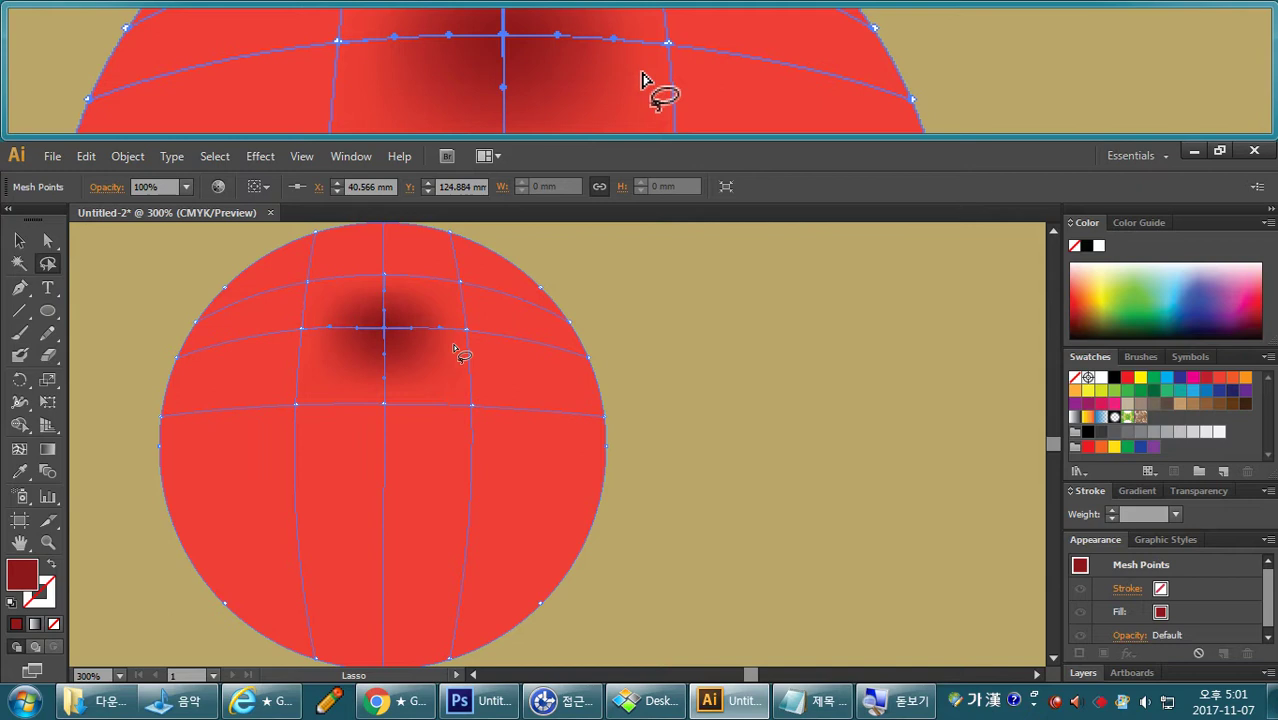
pyautogui.press('Down')
pyautogui.press('Down')
pyautogui.press('Down')
pyautogui.press('Down')
pyautogui.press('Down')
pyautogui.press('Down')
pyautogui.press('Down')
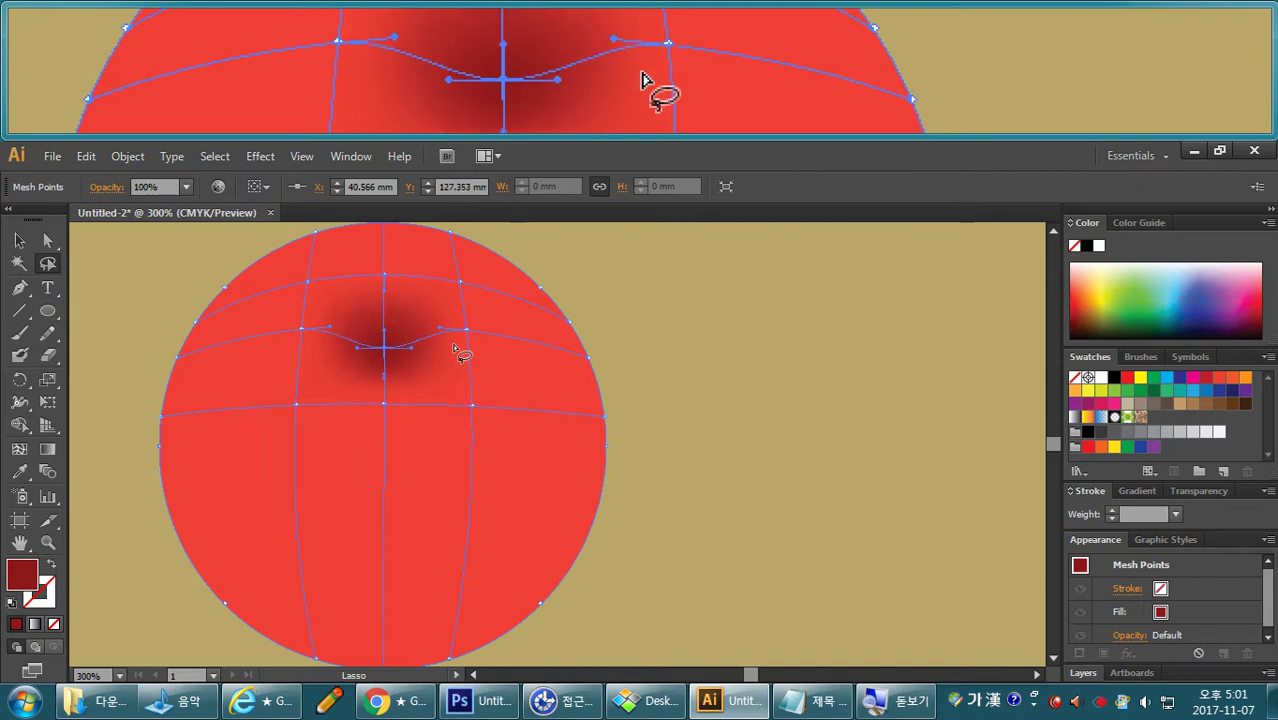
pyautogui.press('Down')
pyautogui.press('Down')
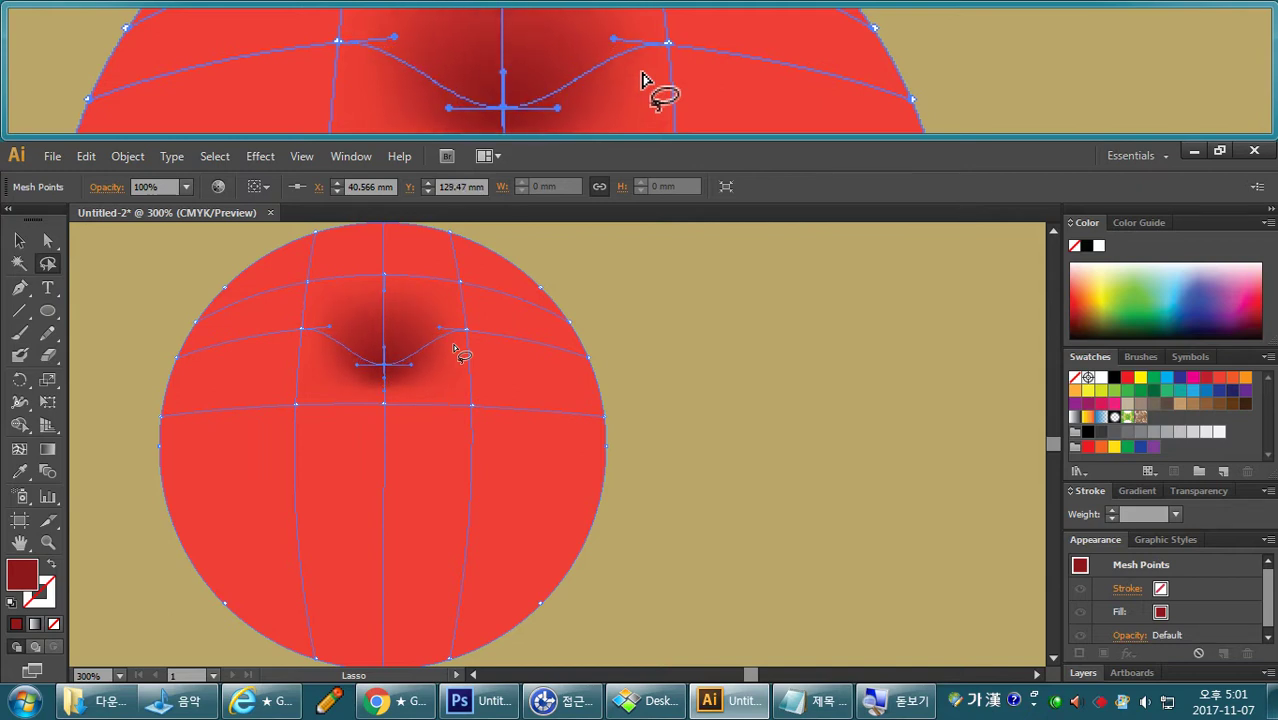
pyautogui.press('Down')
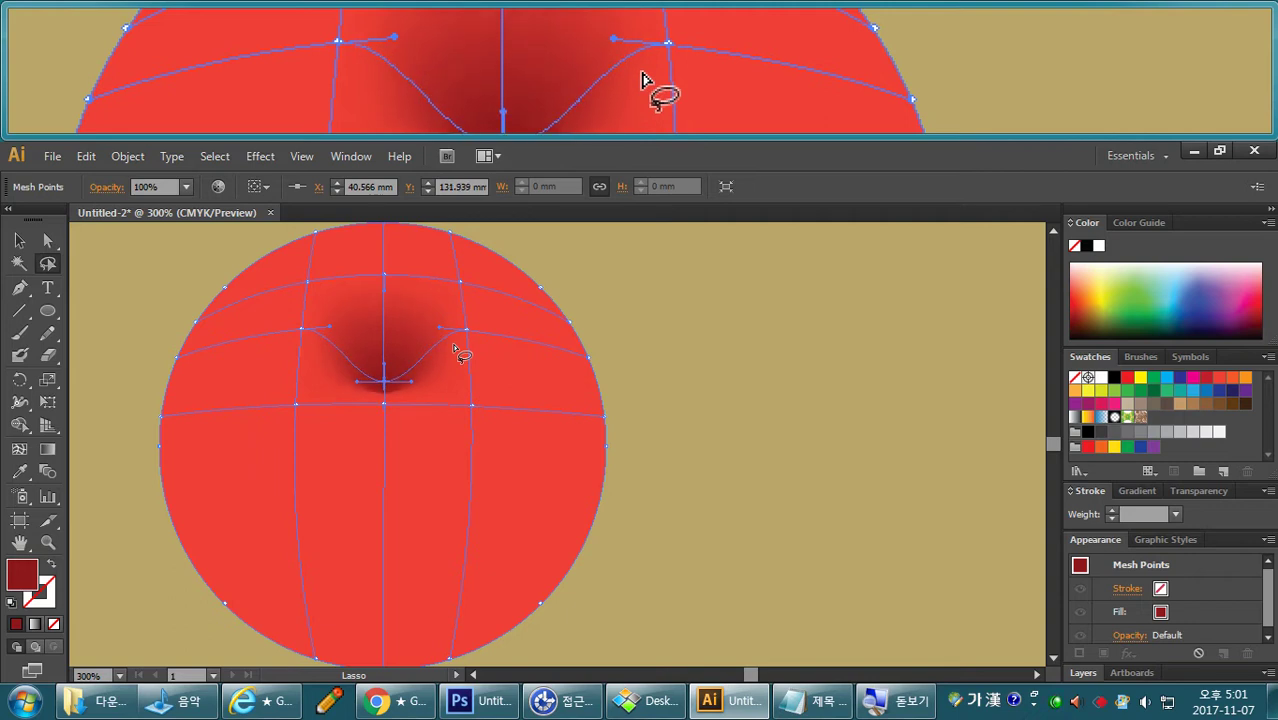
pyautogui.click(630, 304)
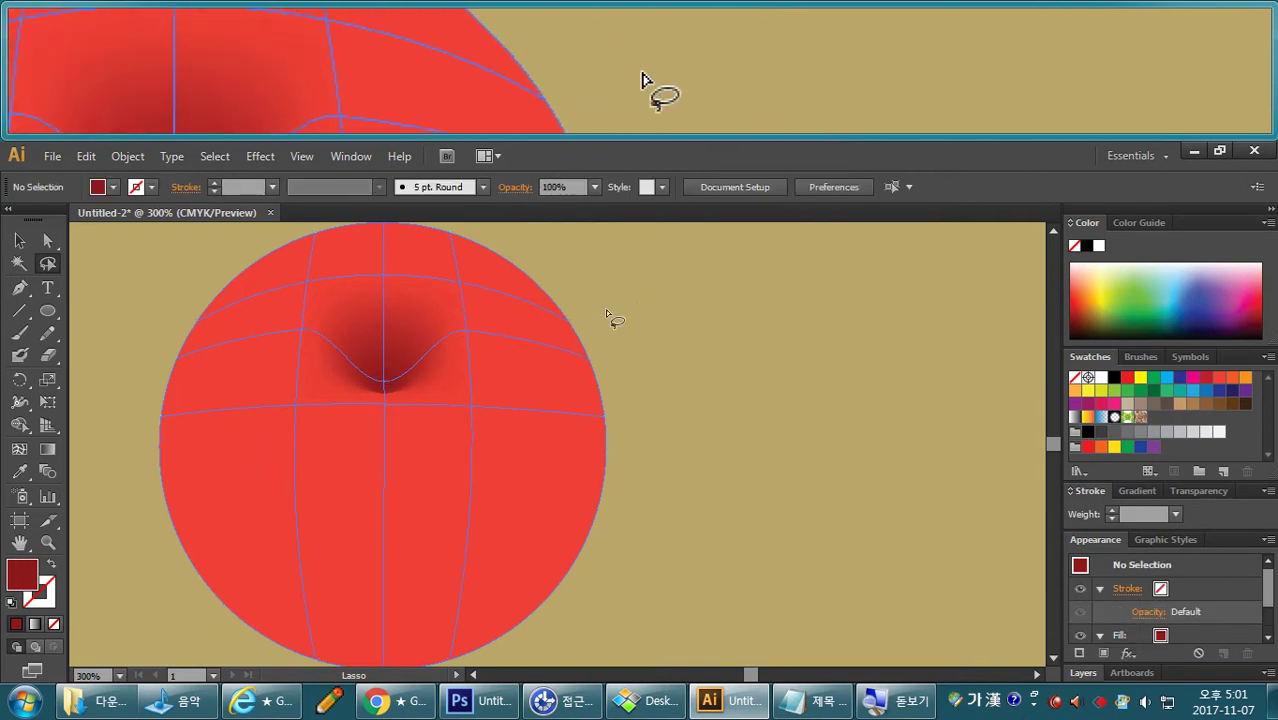
pyautogui.click(47, 240)
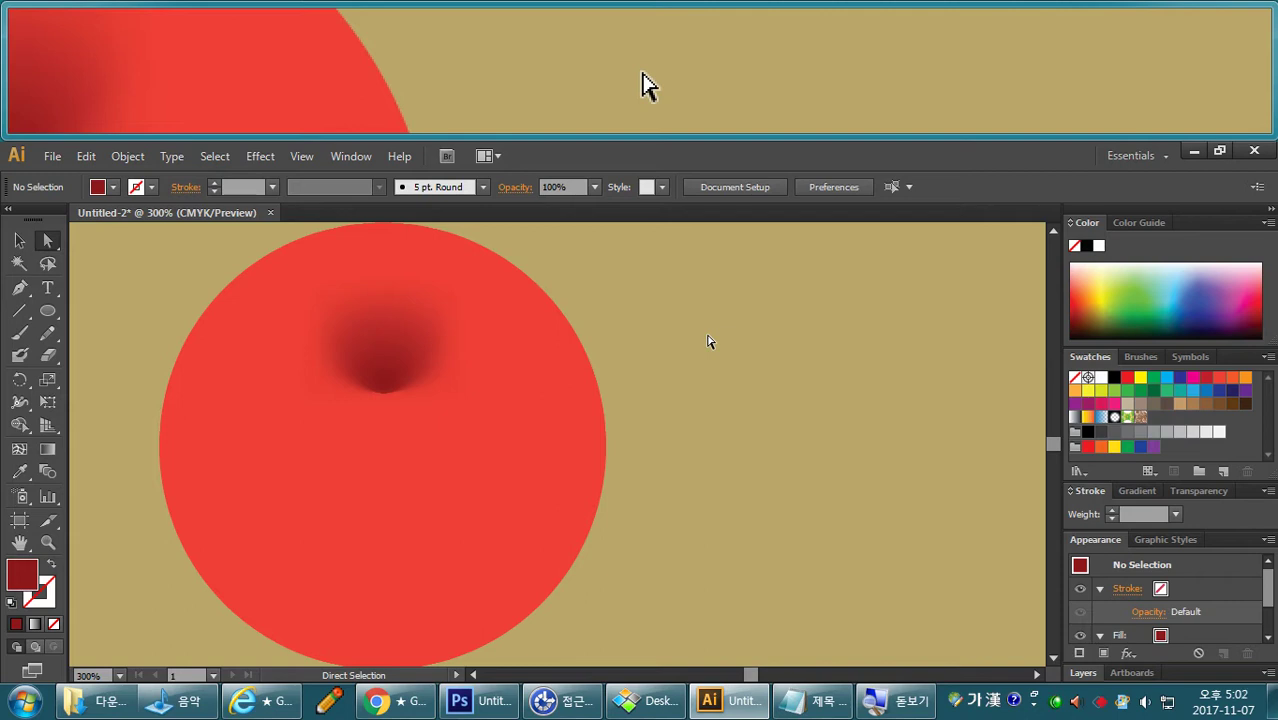
# Lasso the mesh points on either side of the dark shadow and nudge them outward to X 28.108 mm and X 52.689 mm.
pyautogui.click(47, 263)
pyautogui.moveTo(364, 364)
pyautogui.mouseDown()
pyautogui.moveTo(385, 398)
pyautogui.moveTo(397, 389)
pyautogui.moveTo(393, 355)
pyautogui.mouseUp()
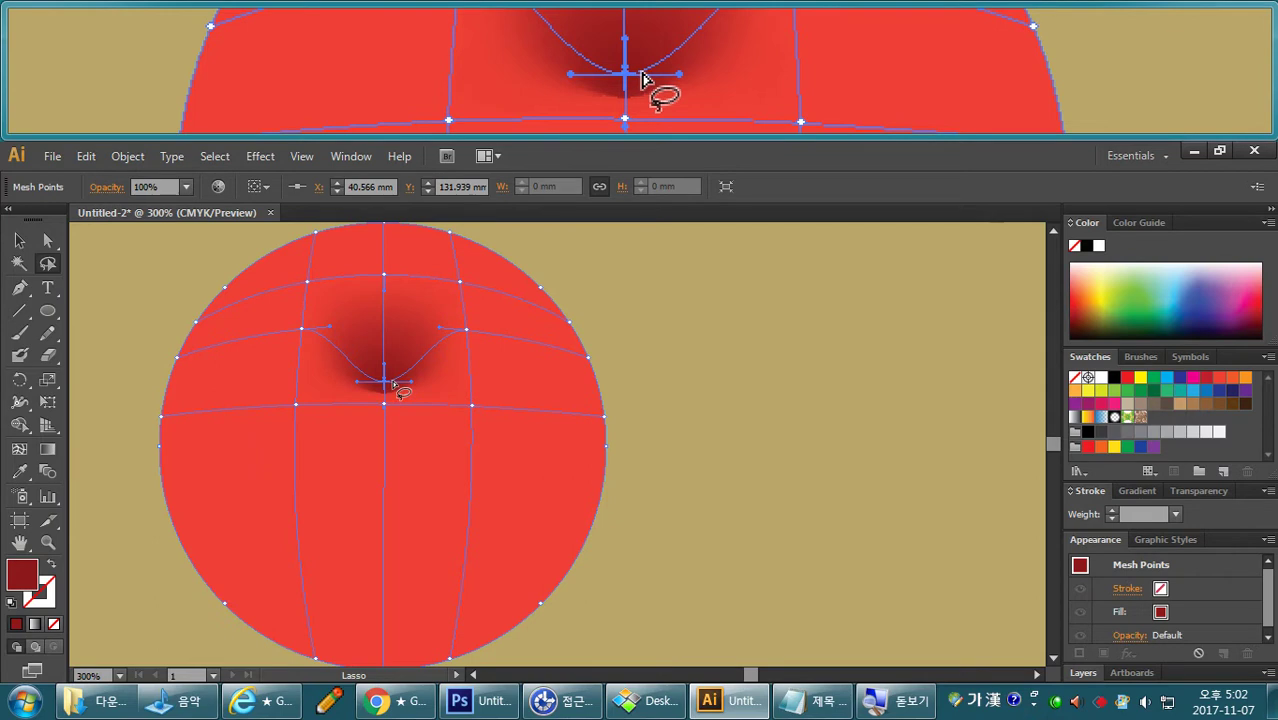
pyautogui.moveTo(301, 314)
pyautogui.mouseDown()
pyautogui.moveTo(283, 340)
pyautogui.moveTo(332, 340)
pyautogui.moveTo(320, 322)
pyautogui.mouseUp()
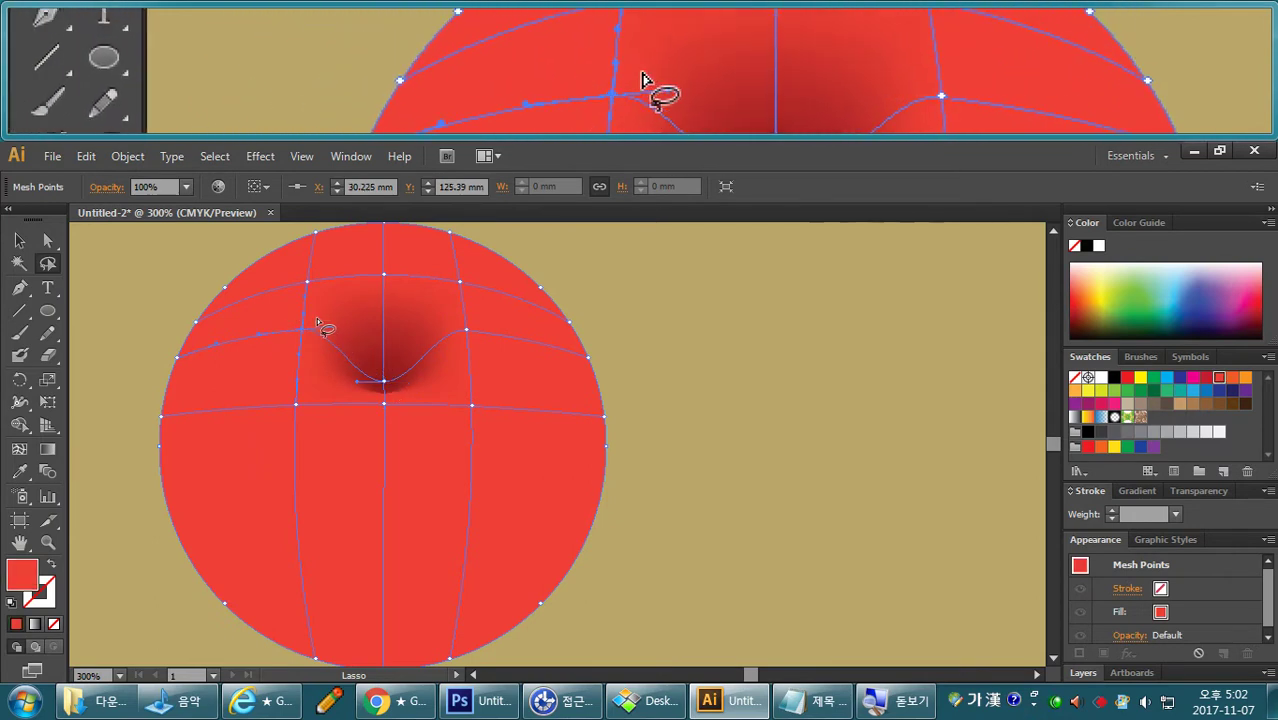
pyautogui.press('Left')
pyautogui.press('Left')
pyautogui.press('Left')
pyautogui.press('Left')
pyautogui.press('Left')
pyautogui.press('Left')
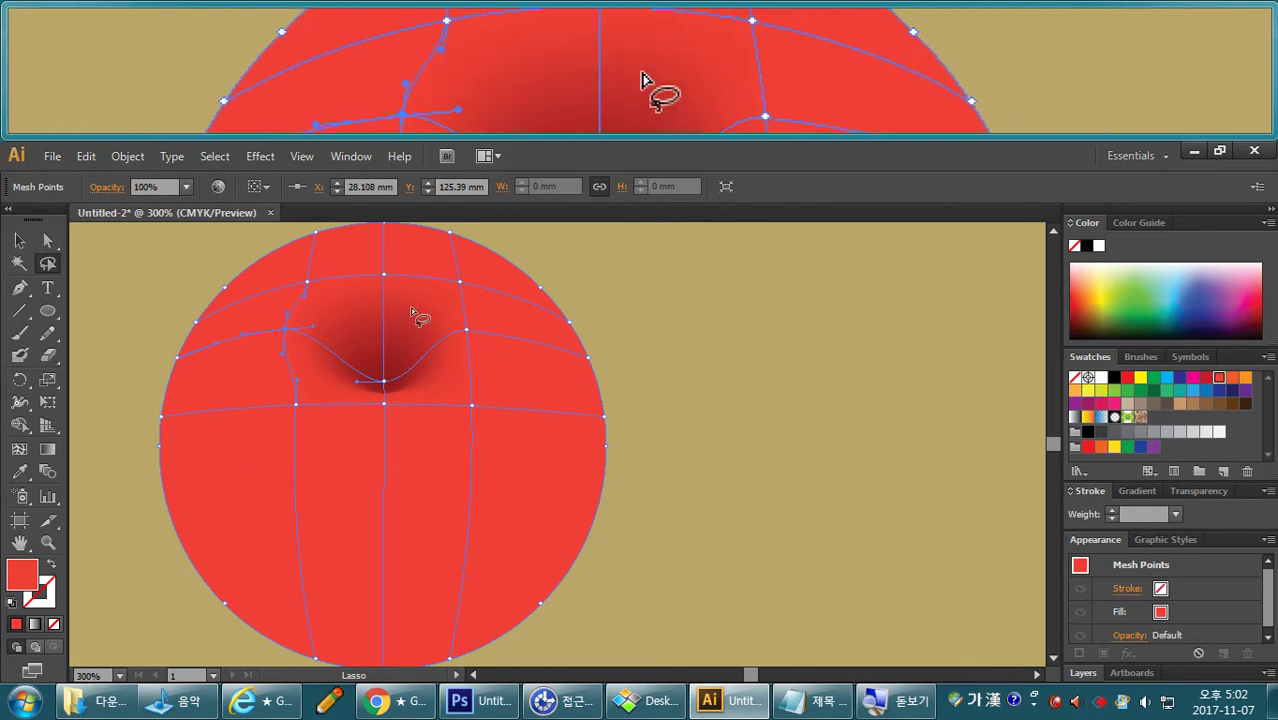
pyautogui.moveTo(465, 312)
pyautogui.mouseDown()
pyautogui.moveTo(450, 343)
pyautogui.moveTo(491, 347)
pyautogui.moveTo(479, 317)
pyautogui.mouseUp()
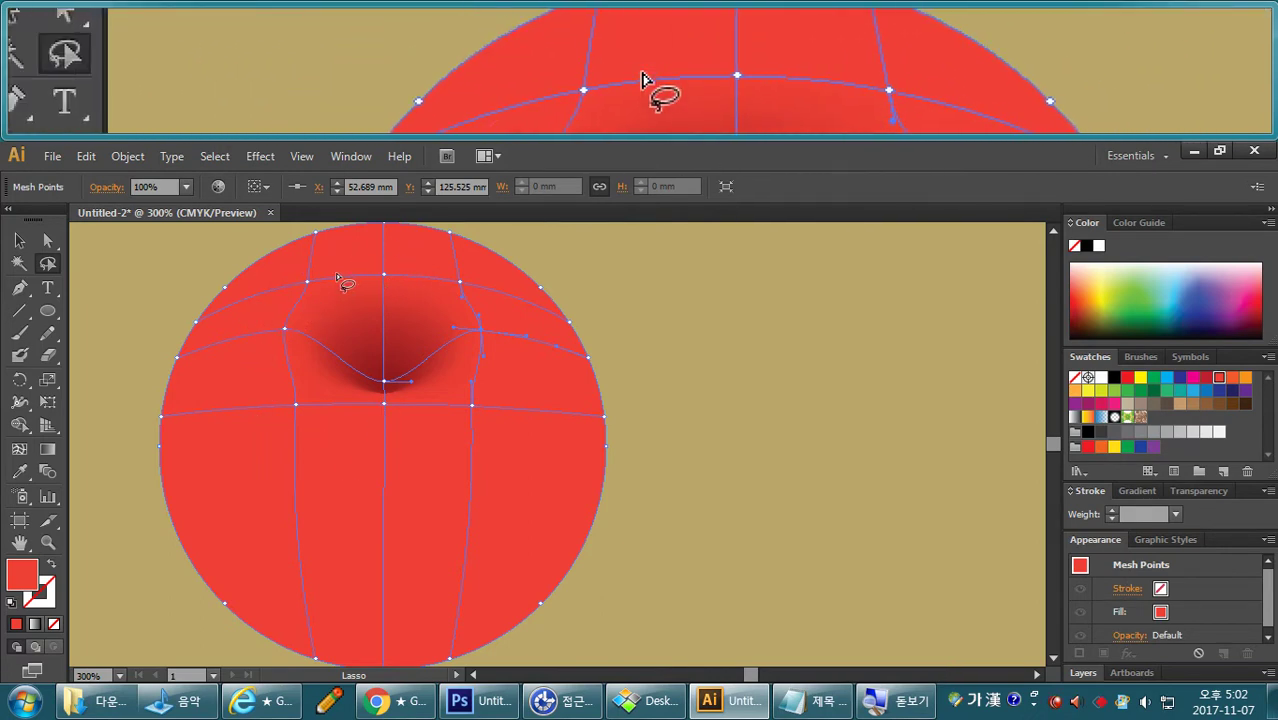
# Lasso the inner mesh points above the shadow and the dark point in turn to examine their positions and handles.
pyautogui.moveTo(300, 280)
pyautogui.mouseDown()
pyautogui.moveTo(372, 290)
pyautogui.moveTo(398, 275)
pyautogui.moveTo(388, 272)
pyautogui.moveTo(449, 302)
pyautogui.moveTo(450, 270)
pyautogui.mouseUp()
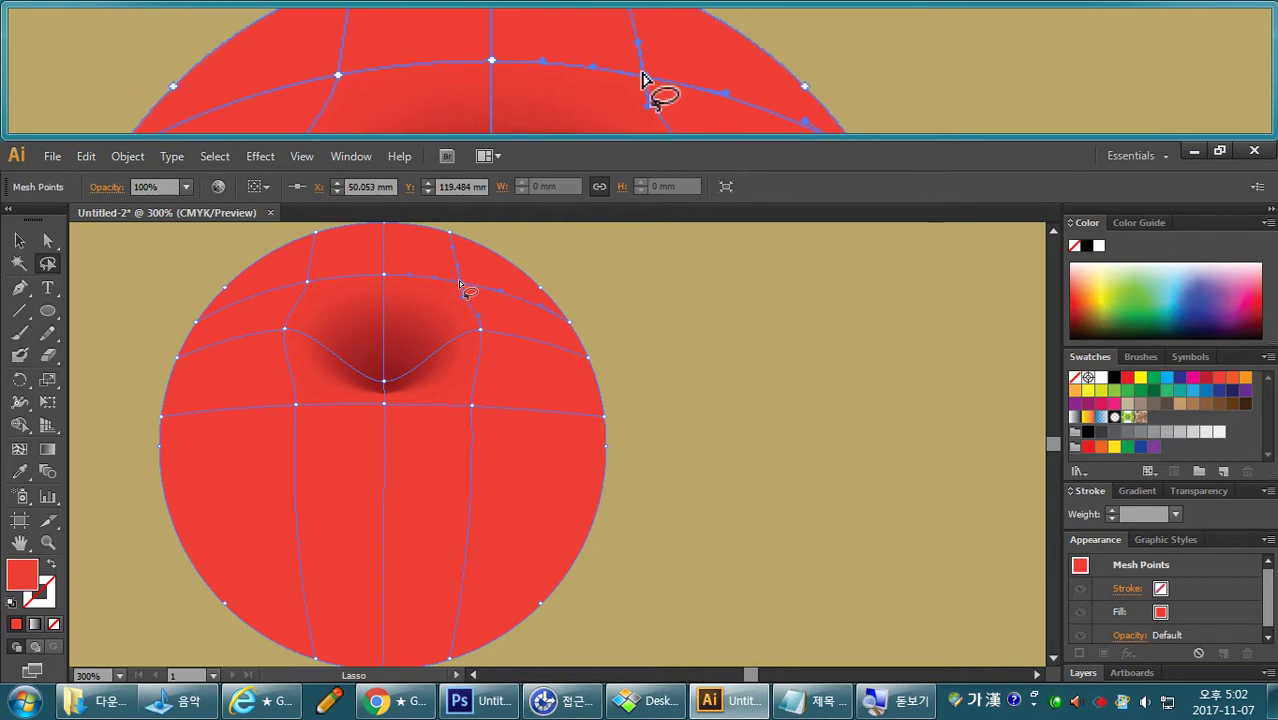
pyautogui.click(458, 287)
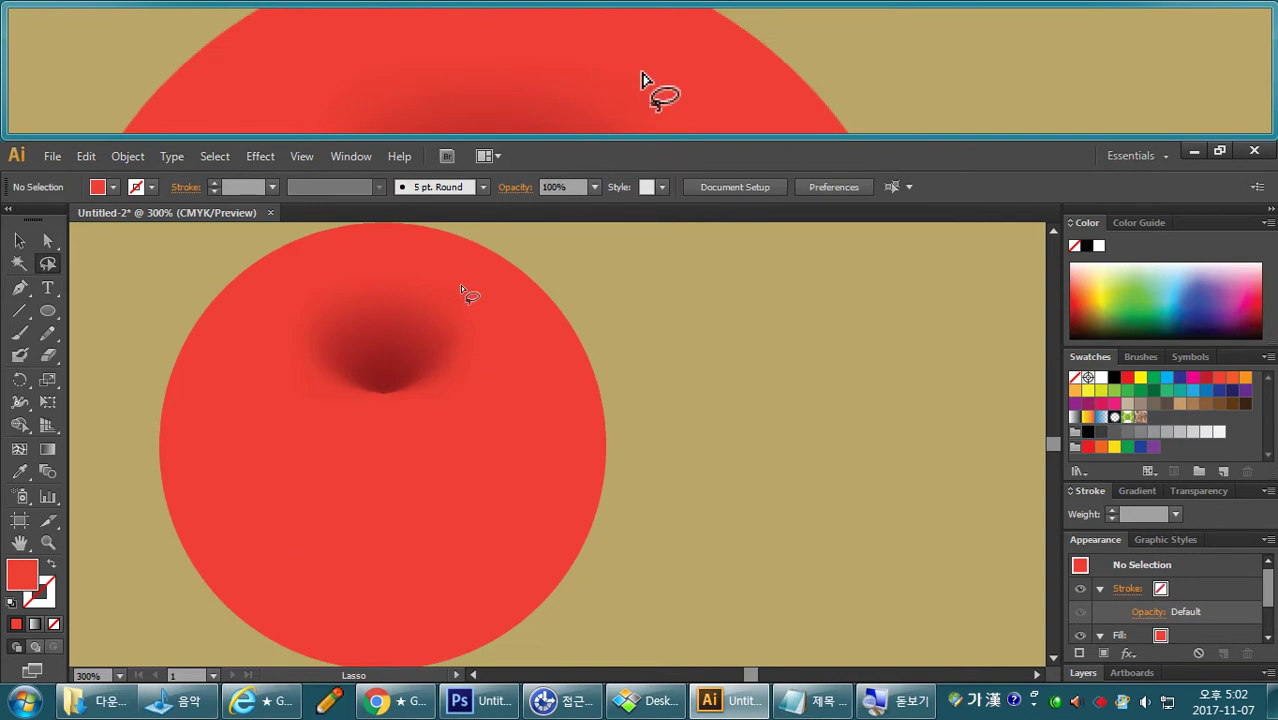
pyautogui.moveTo(555, 291); pyautogui.dragTo(370, 278)
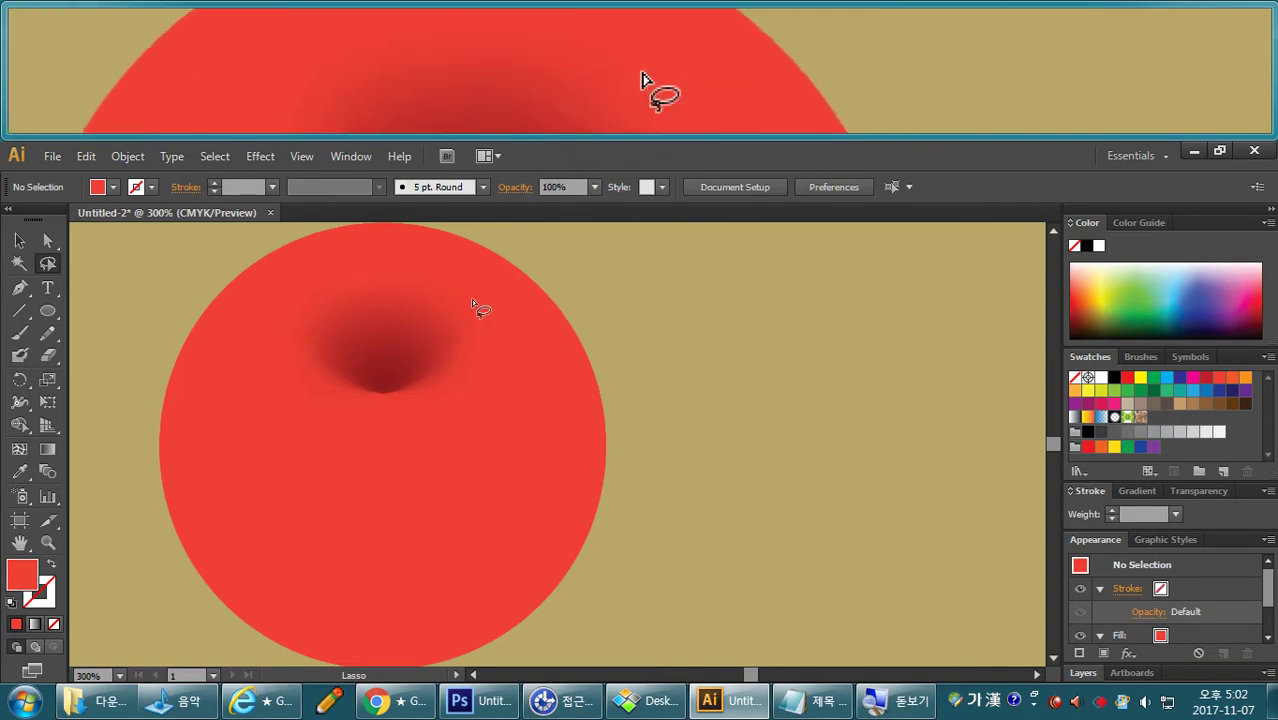
pyautogui.press('a')
pyautogui.keyDown('ctrl'); pyautogui.click(540, 382); pyautogui.keyUp('ctrl')
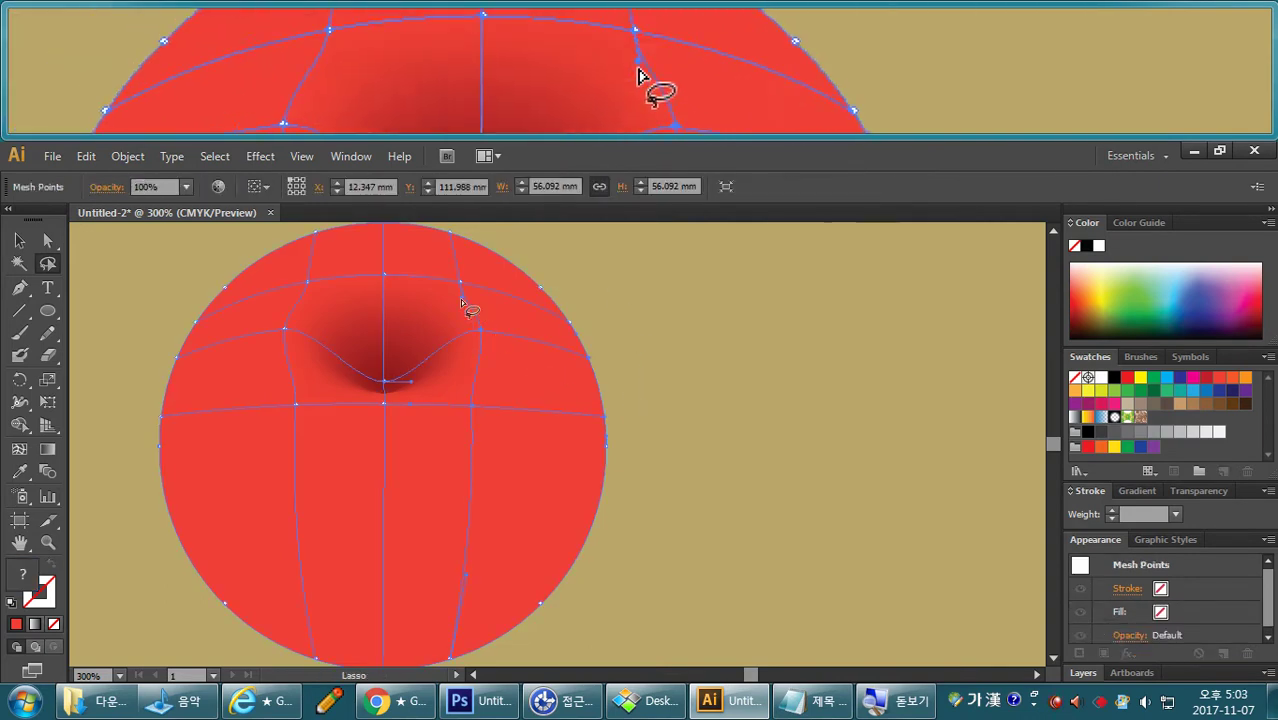
pyautogui.moveTo(459, 273); pyautogui.dragTo(462, 283)
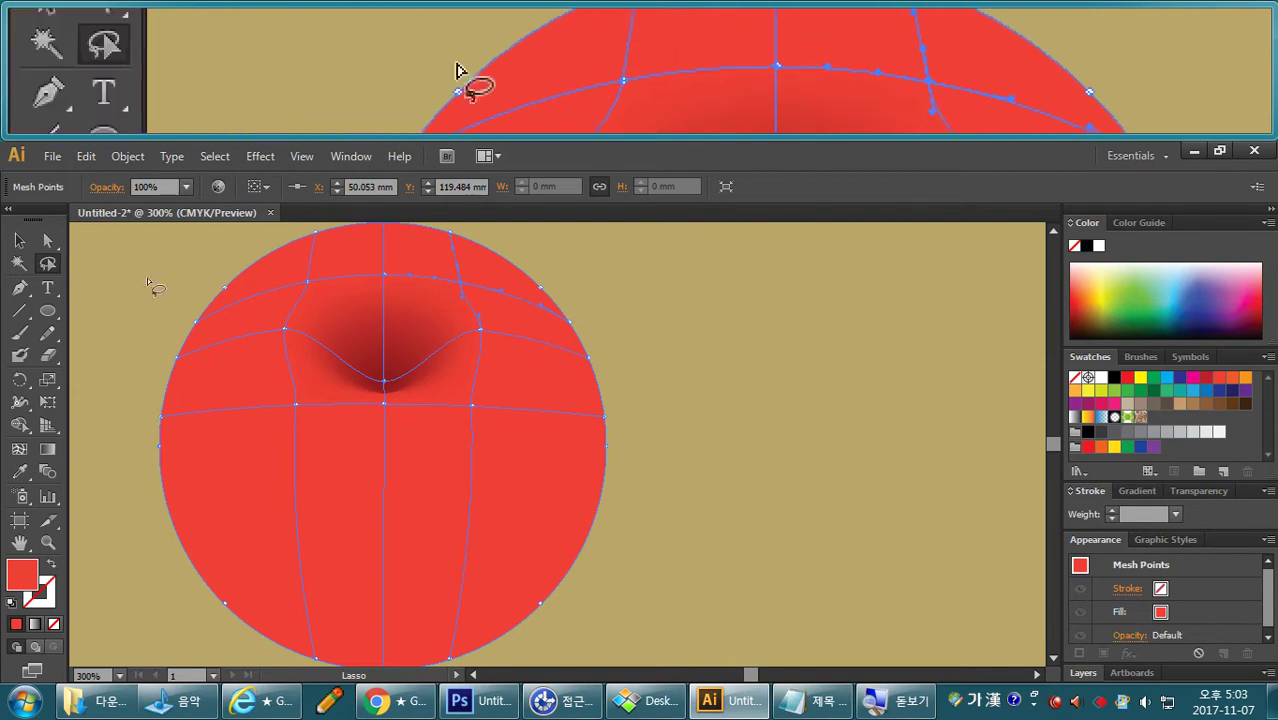
pyautogui.moveTo(293, 268)
pyautogui.mouseDown()
pyautogui.moveTo(314, 282)
pyautogui.moveTo(294, 279)
pyautogui.mouseUp()
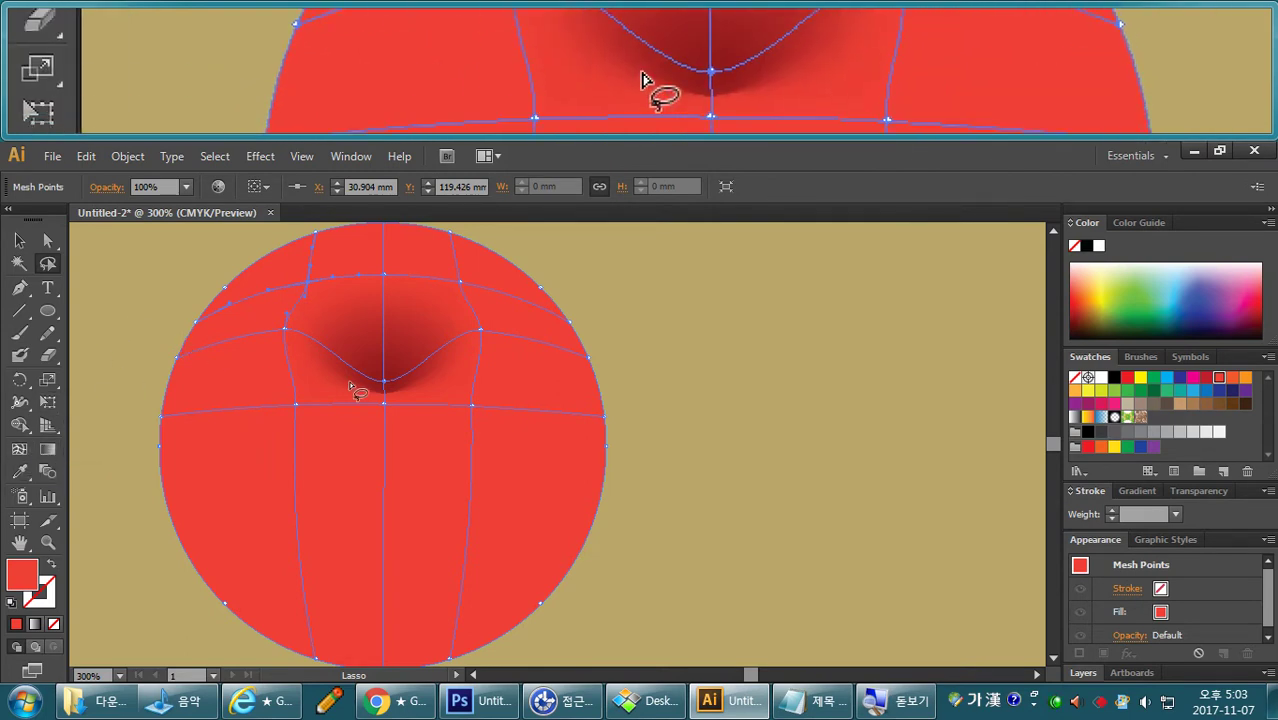
pyautogui.moveTo(408, 385); pyautogui.dragTo(388, 389)
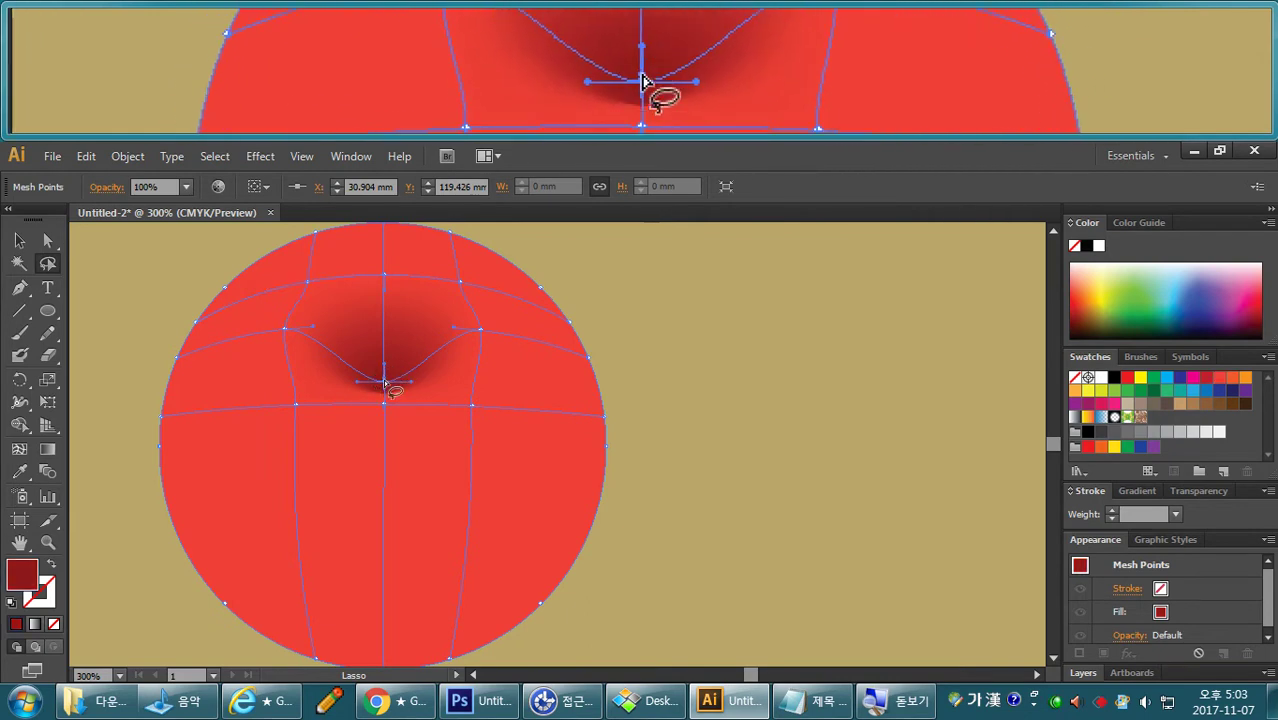
pyautogui.moveTo(303, 270)
pyautogui.mouseDown()
pyautogui.moveTo(301, 293)
pyautogui.moveTo(329, 276)
pyautogui.mouseUp()
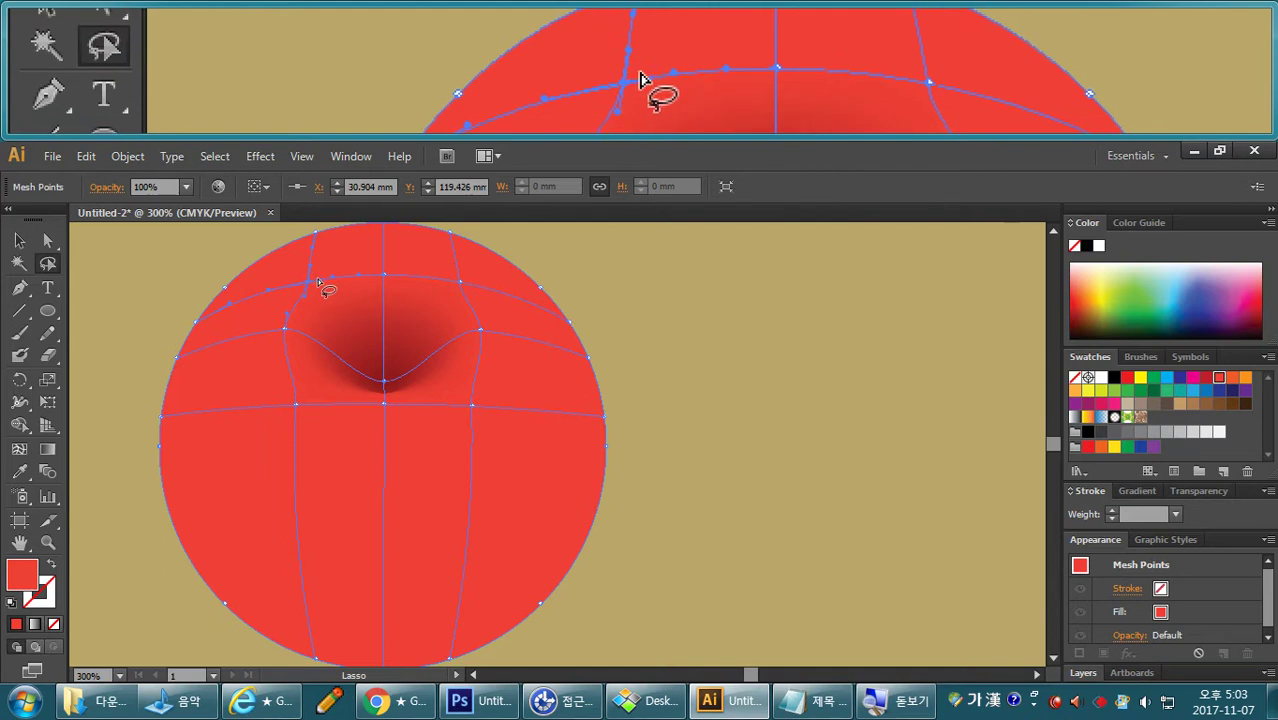
# Add another horizontal mesh line to the red circle just above its topmost one, at about Y 116.65 mm.
pyautogui.click(19, 449)
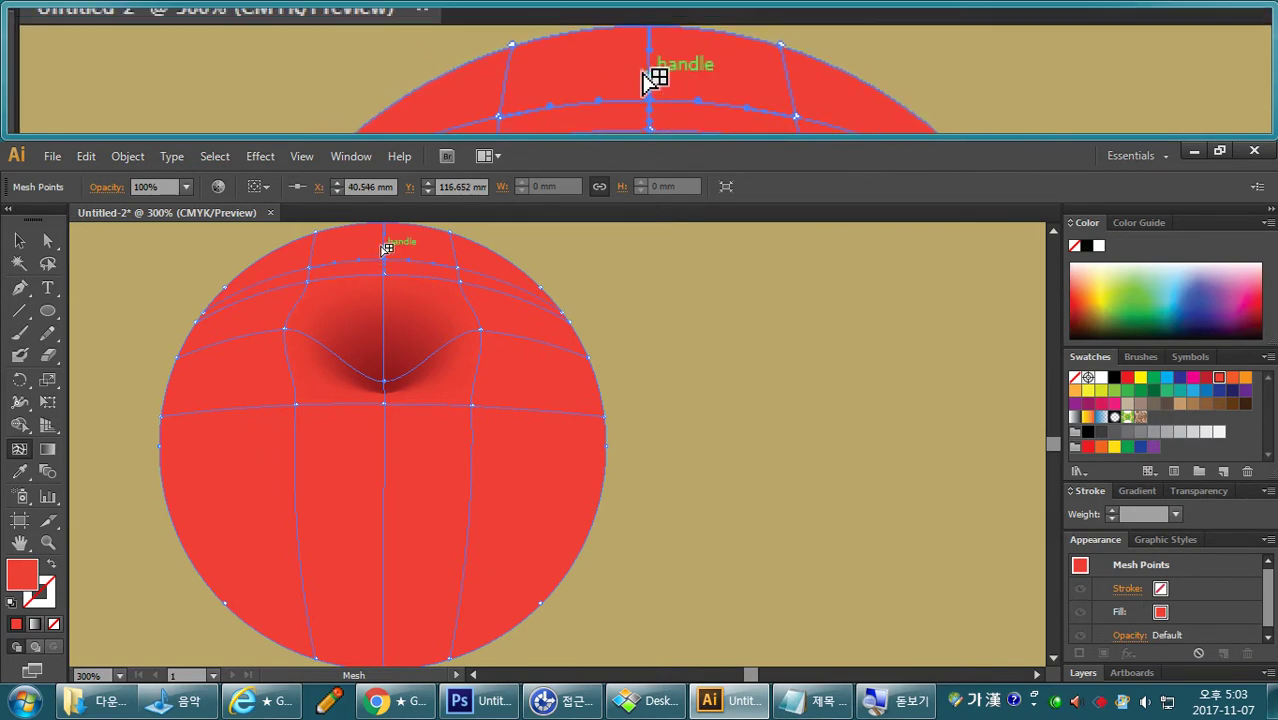
# Add a horizontal mesh line at about Y 114.535 mm and two vertical lines beside the hollow, the outer through X 54.335 mm, Y 120.508 mm.
pyautogui.click(384, 243)
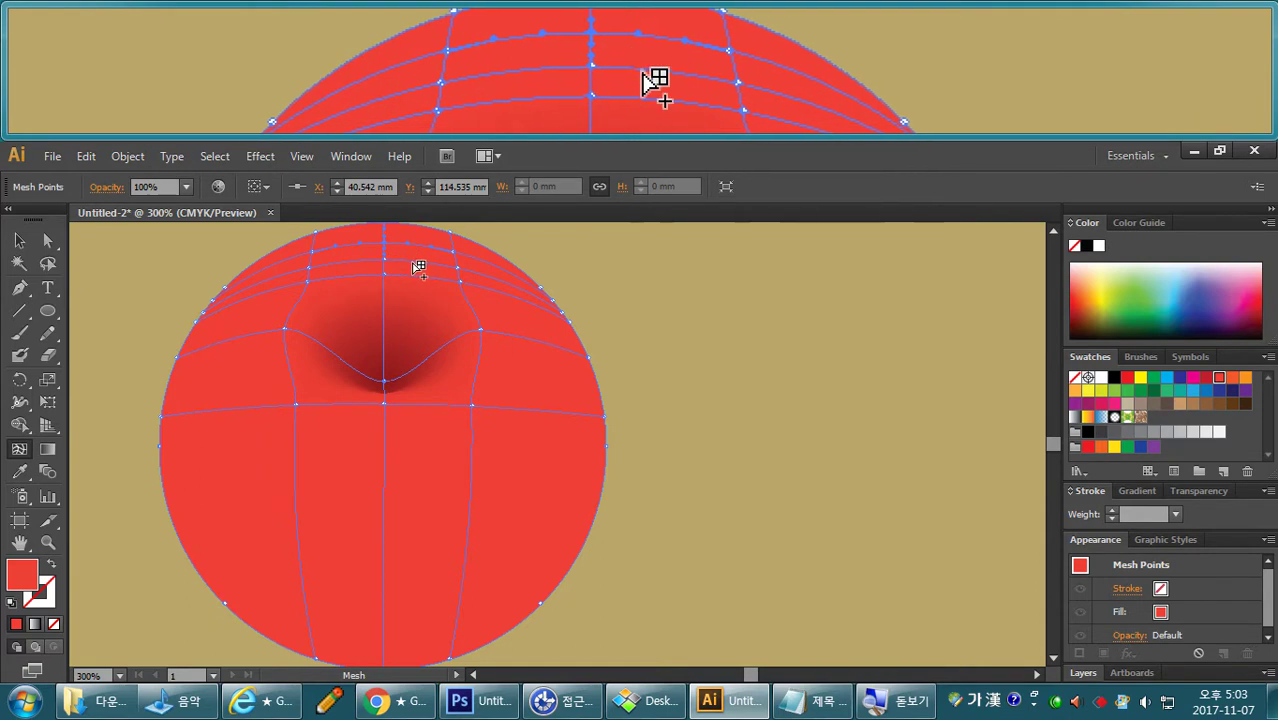
pyautogui.click(477, 281)
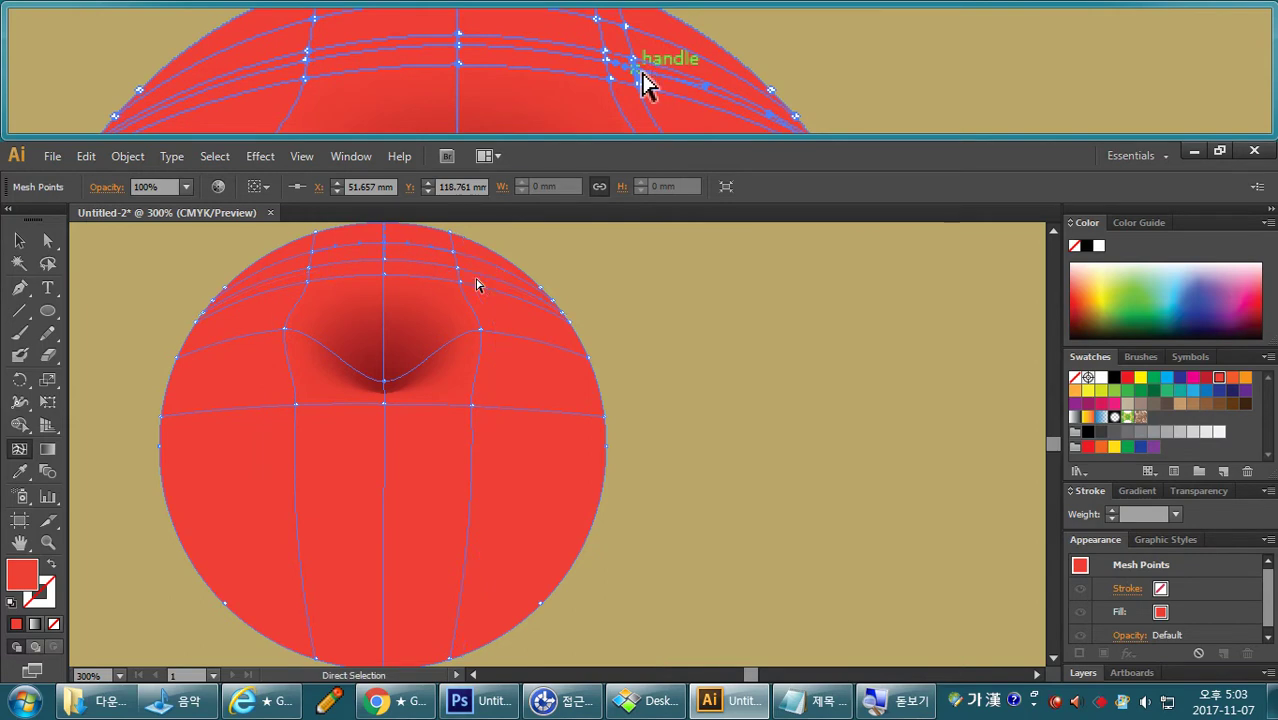
pyautogui.hotkey('ctrl', 'z')
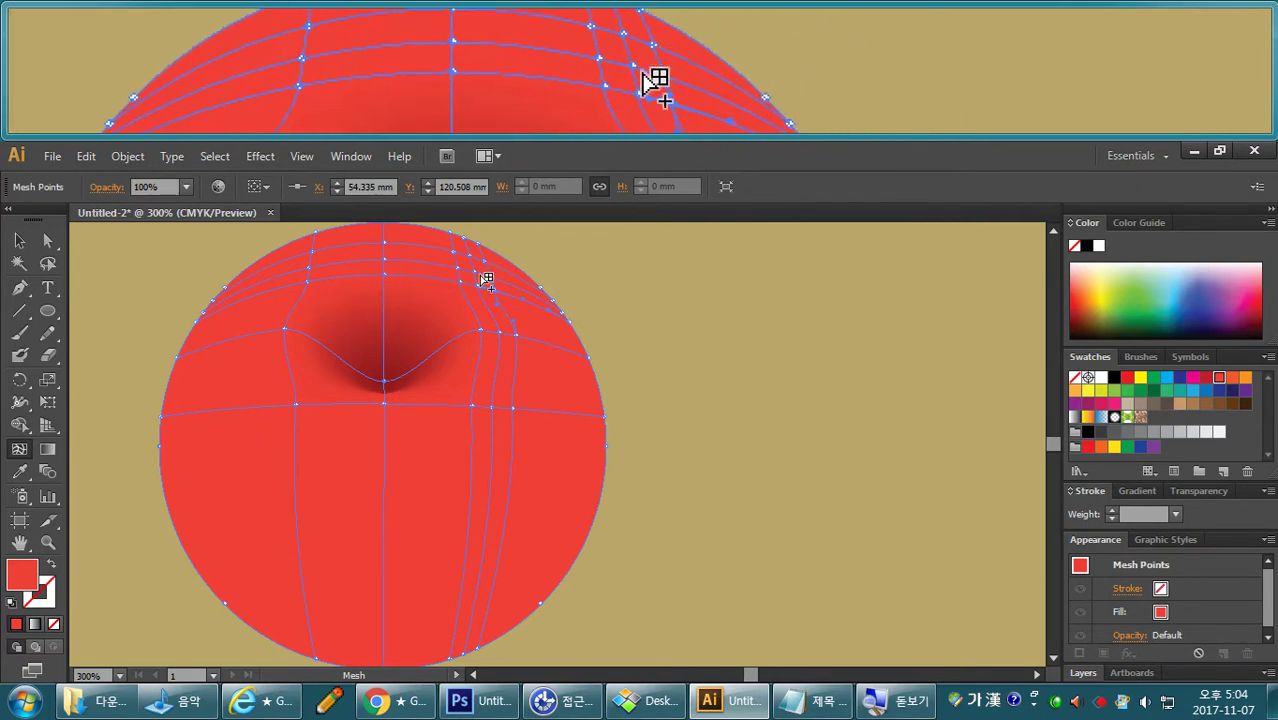
# Lasso the mesh points along the middle upper line from above the hollow to its right side, fill them orange, and deselect.
pyautogui.click(51, 268)
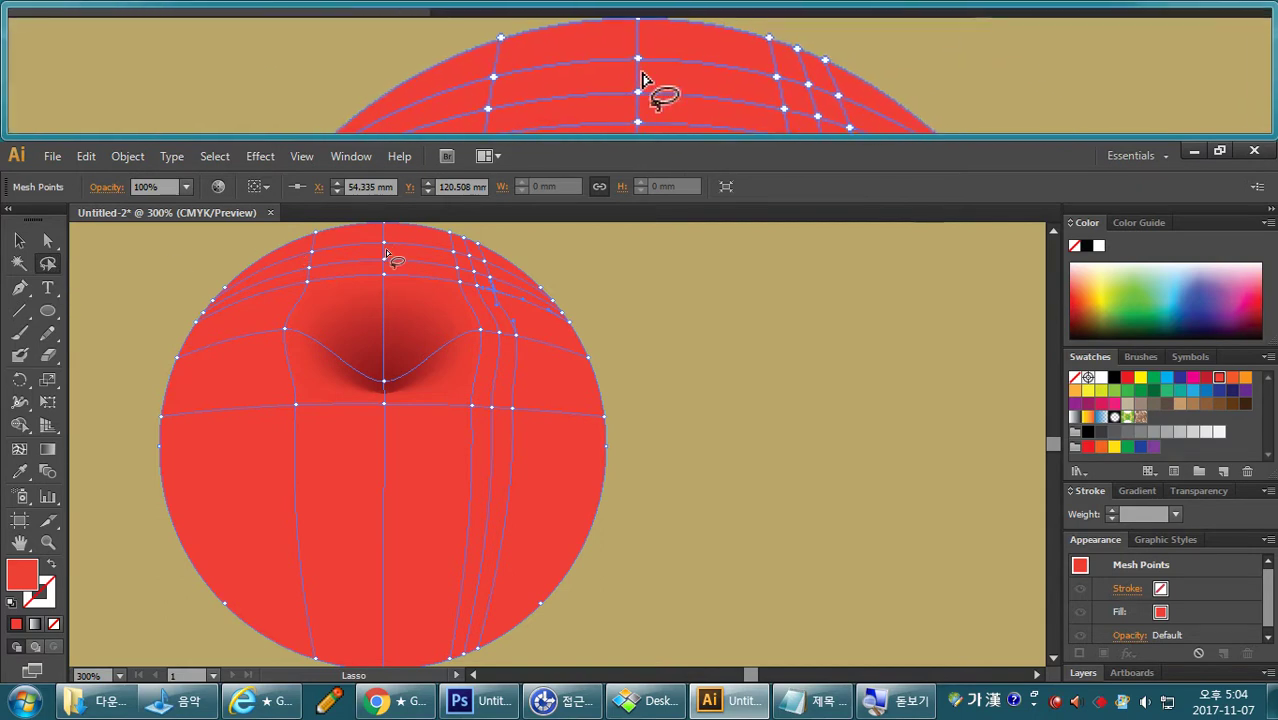
pyautogui.moveTo(388, 252)
pyautogui.mouseDown()
pyautogui.moveTo(473, 275)
pyautogui.moveTo(479, 293)
pyautogui.moveTo(481, 272)
pyautogui.moveTo(432, 264)
pyautogui.mouseUp()
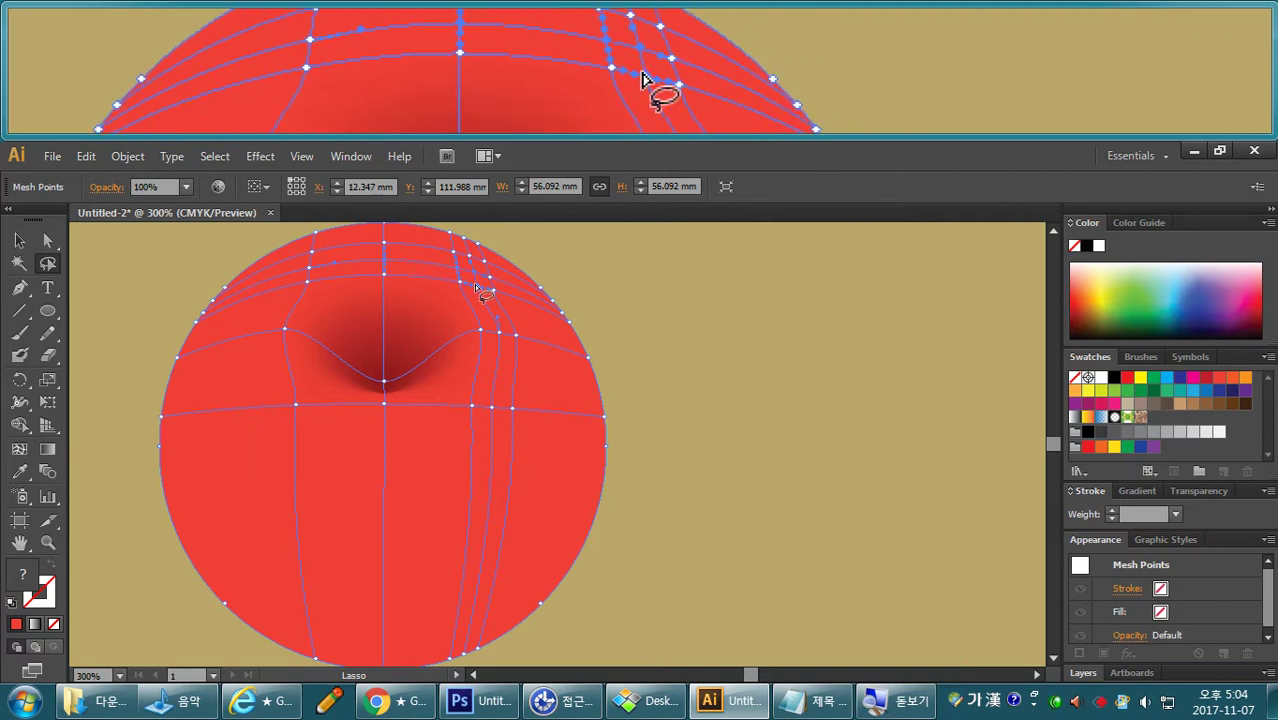
pyautogui.click(404, 258)
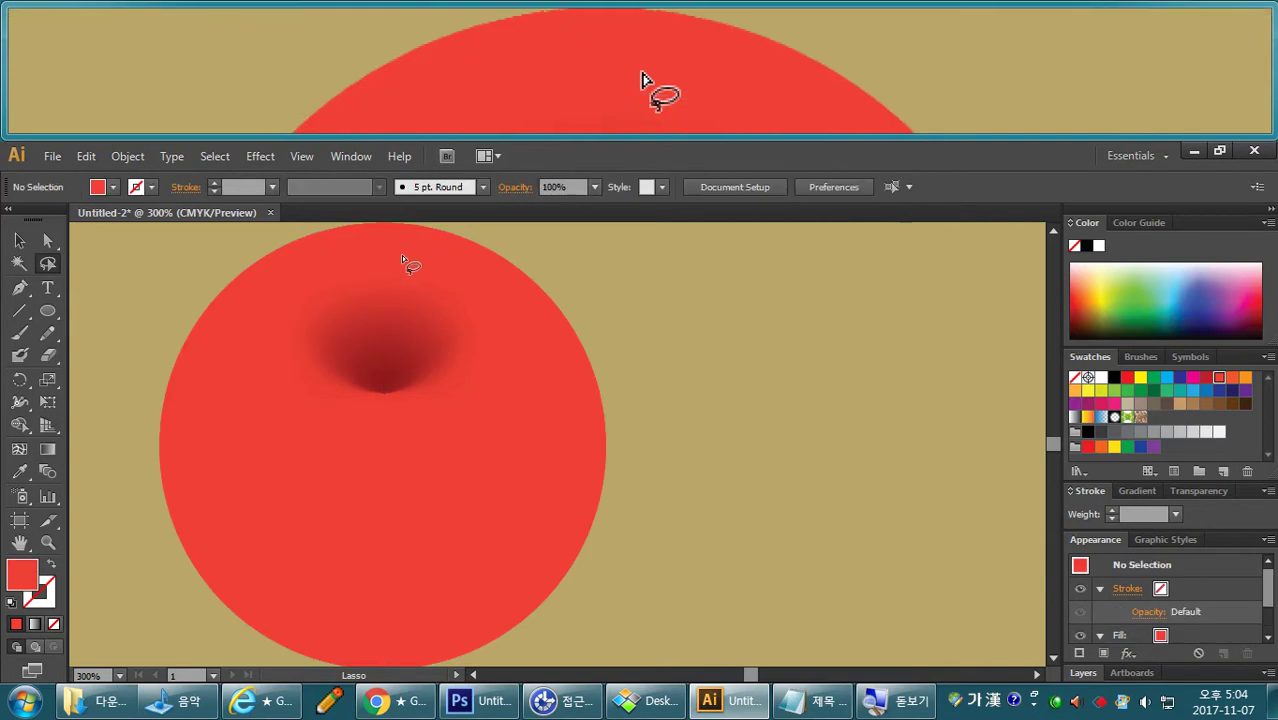
pyautogui.press('ctrl')
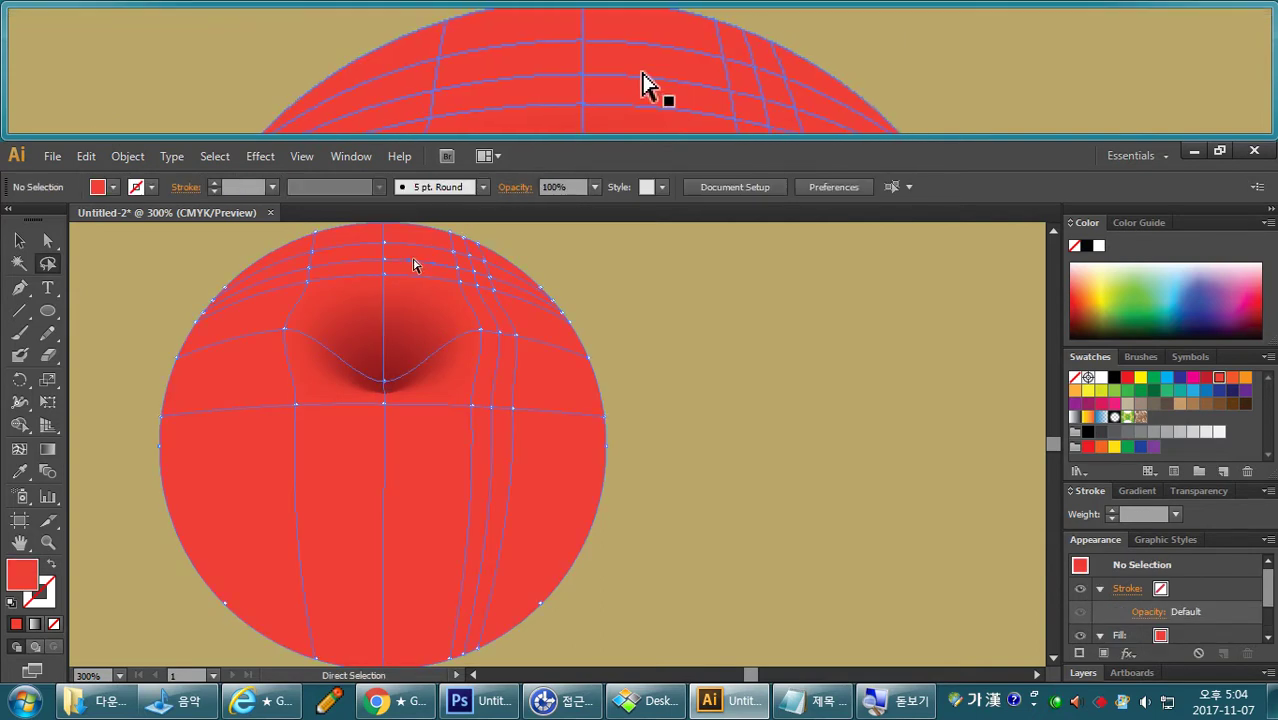
pyautogui.keyDown('ctrl'); pyautogui.click(415, 259); pyautogui.keyUp('ctrl')
pyautogui.moveTo(395, 259)
pyautogui.mouseDown()
pyautogui.moveTo(470, 268)
pyautogui.moveTo(463, 280)
pyautogui.moveTo(455, 265)
pyautogui.mouseUp()
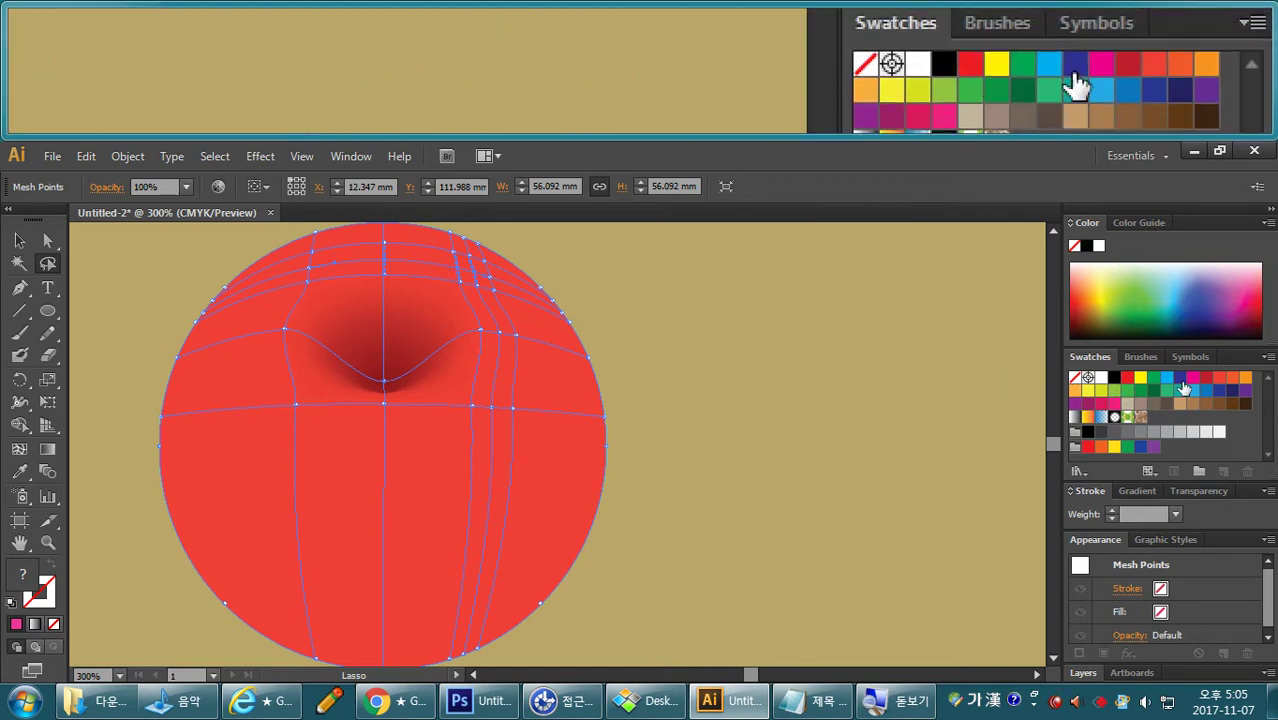
pyautogui.click(1245, 379)
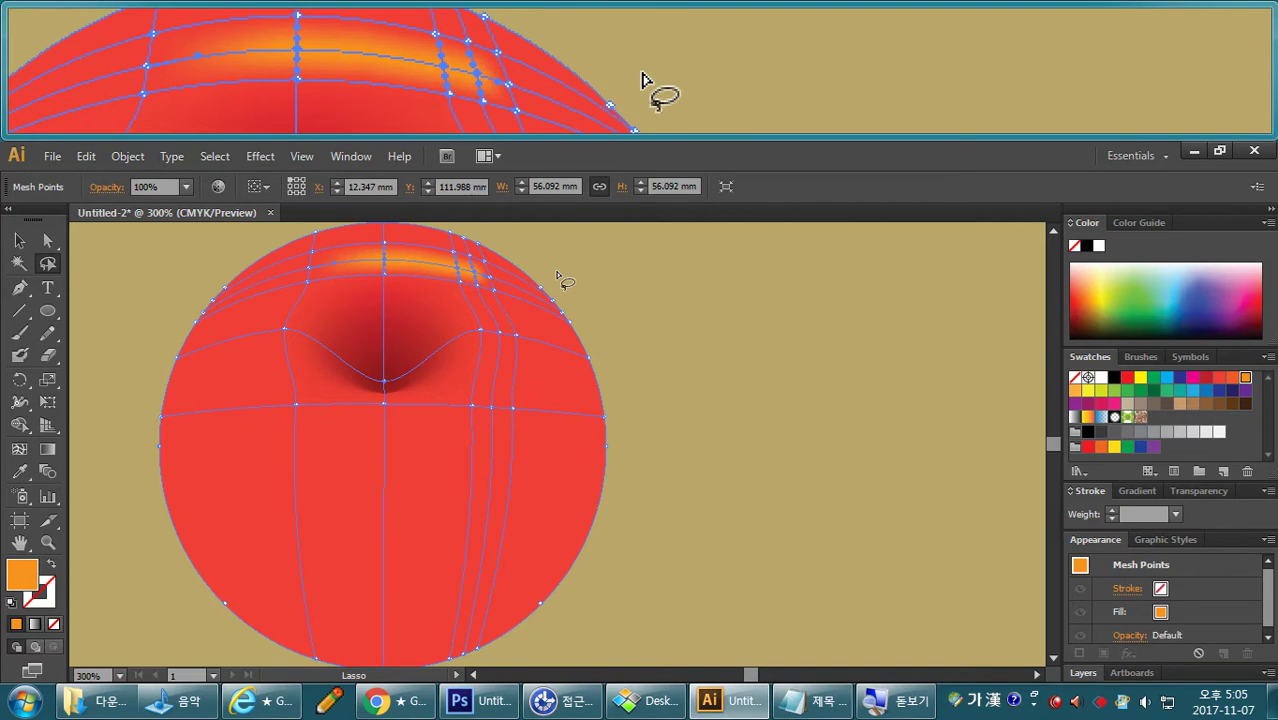
pyautogui.keyDown('ctrl'); pyautogui.click(639, 278); pyautogui.keyUp('ctrl')
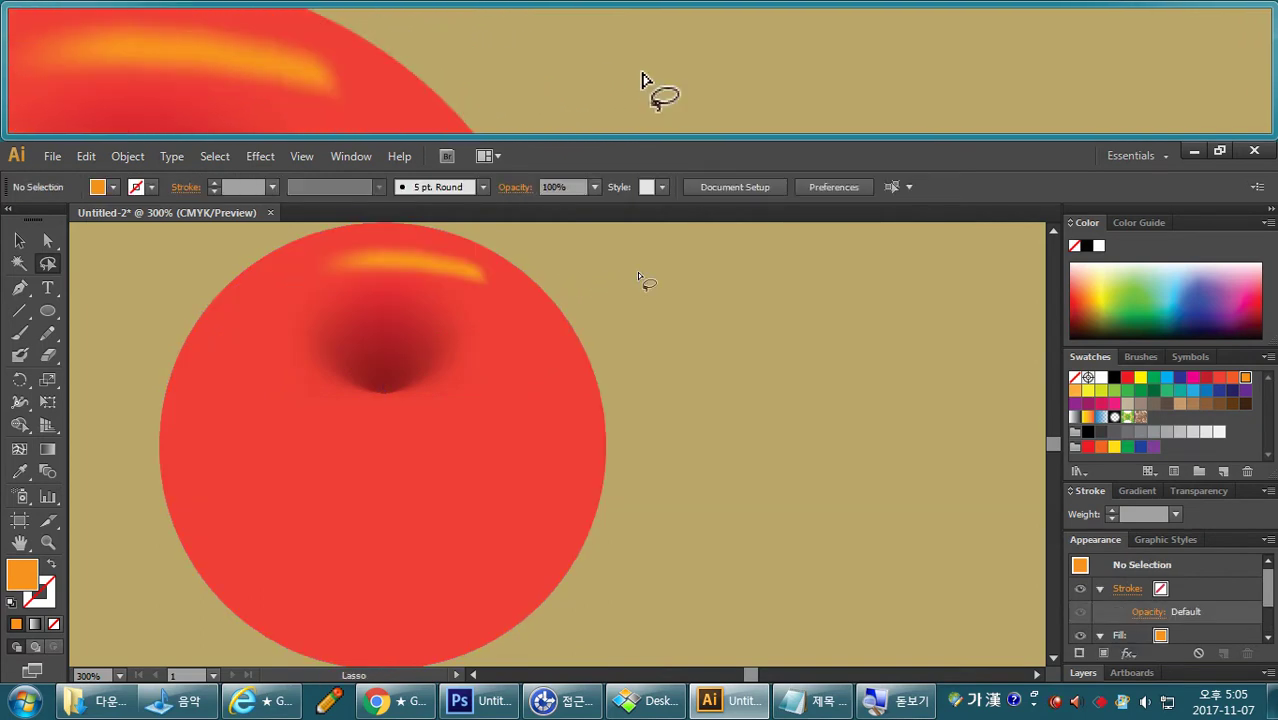
# Lasso the mesh points on the middle of the three vertical lines right of the hollow, fill them yellow, and deselect.
pyautogui.keyDown('ctrl'); pyautogui.click(466, 271); pyautogui.keyUp('ctrl')
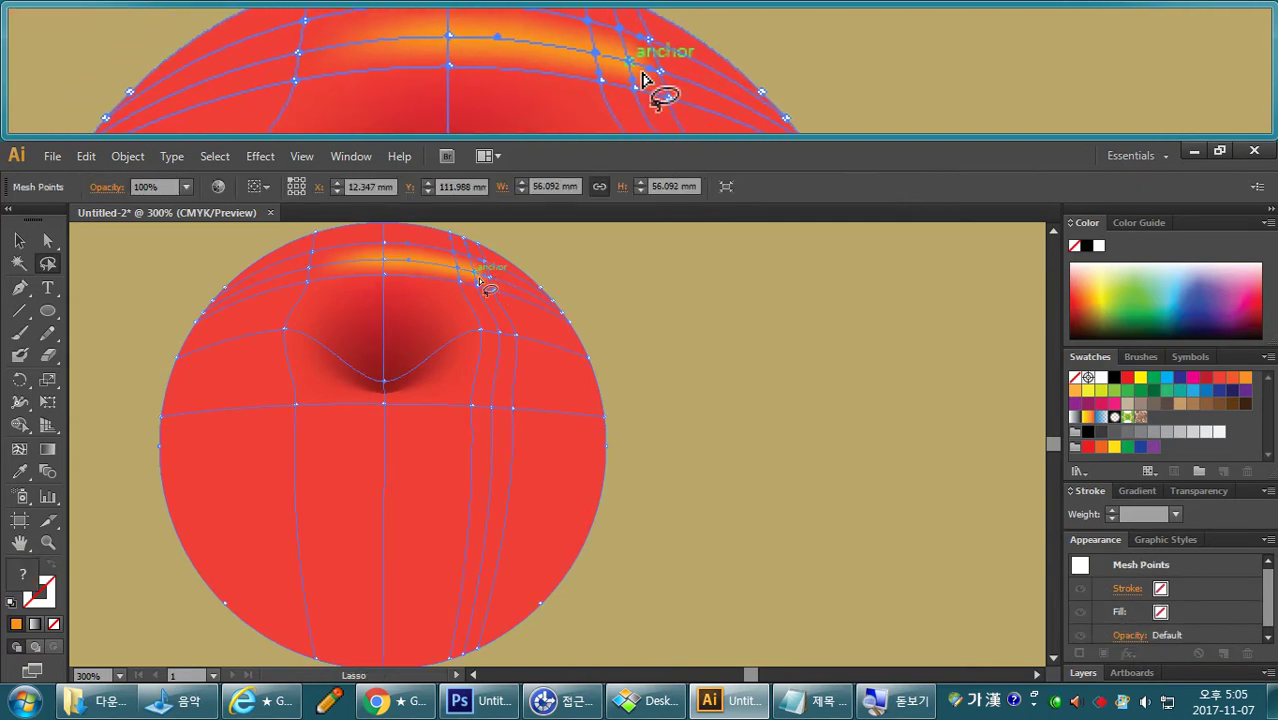
pyautogui.moveTo(472, 281)
pyautogui.mouseDown()
pyautogui.moveTo(481, 290)
pyautogui.moveTo(474, 272)
pyautogui.mouseUp()
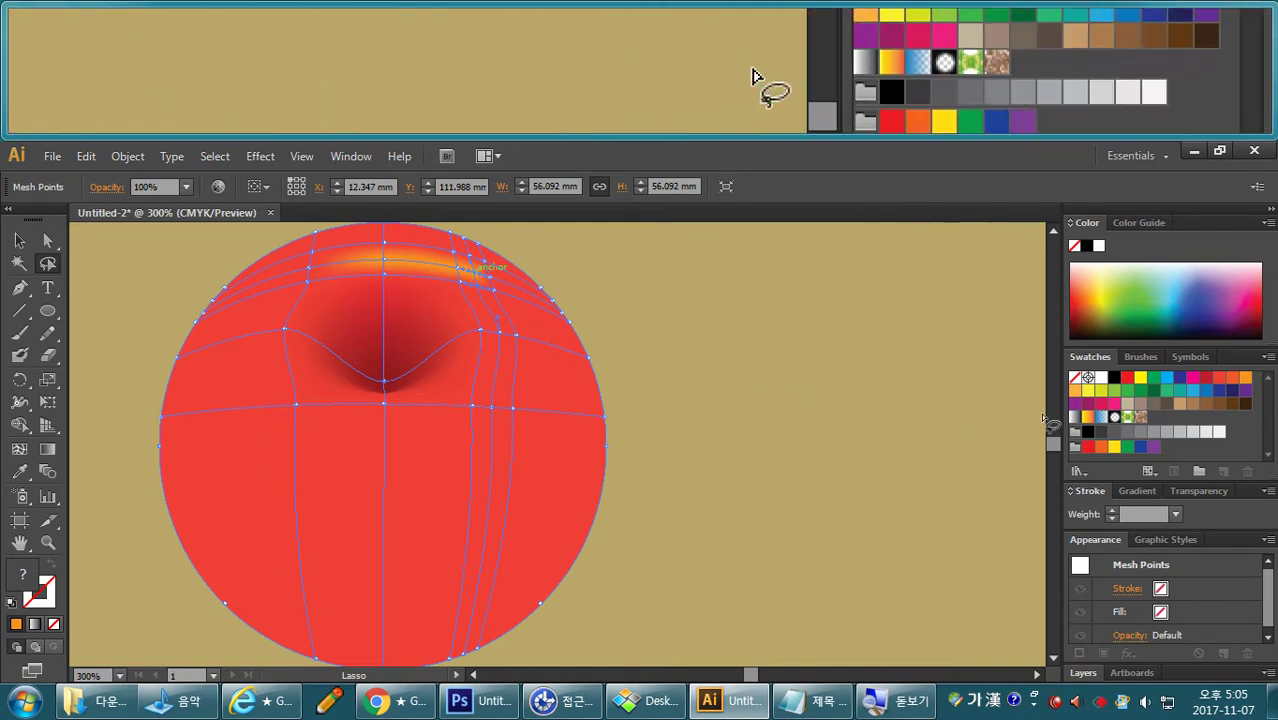
pyautogui.click(1141, 379)
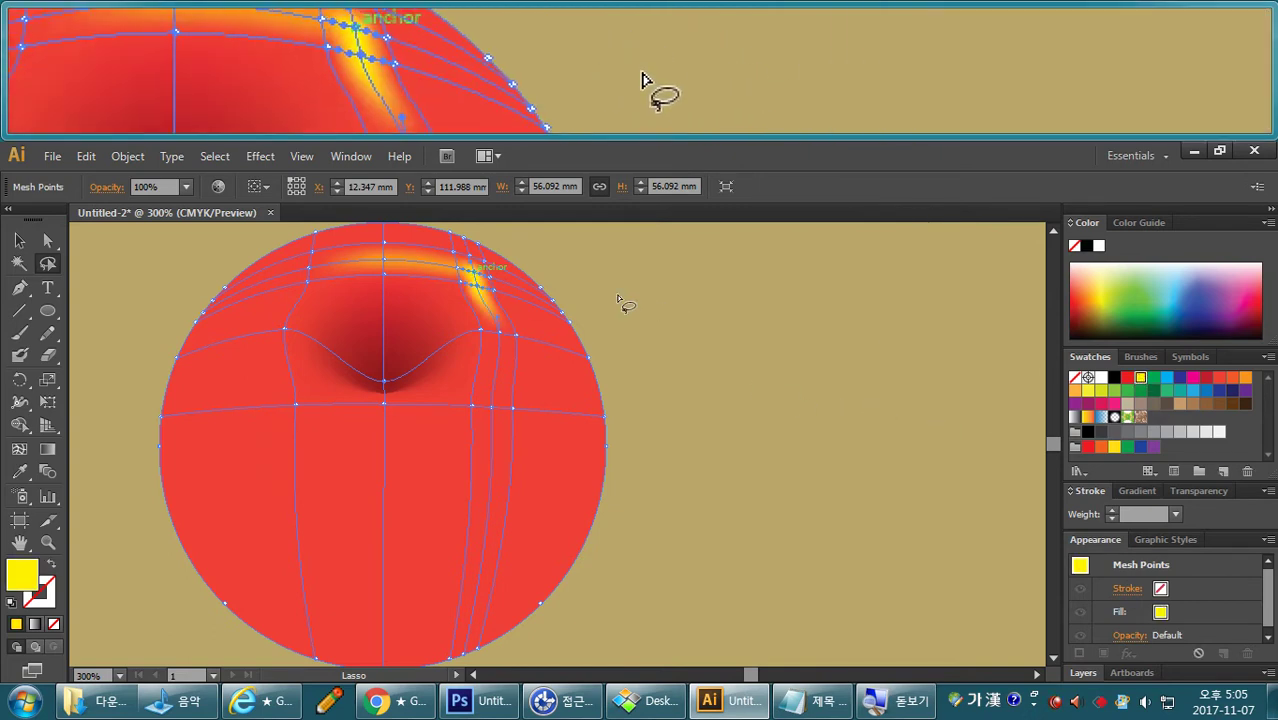
pyautogui.click(623, 295)
pyautogui.hotkey('ctrl', 'h')
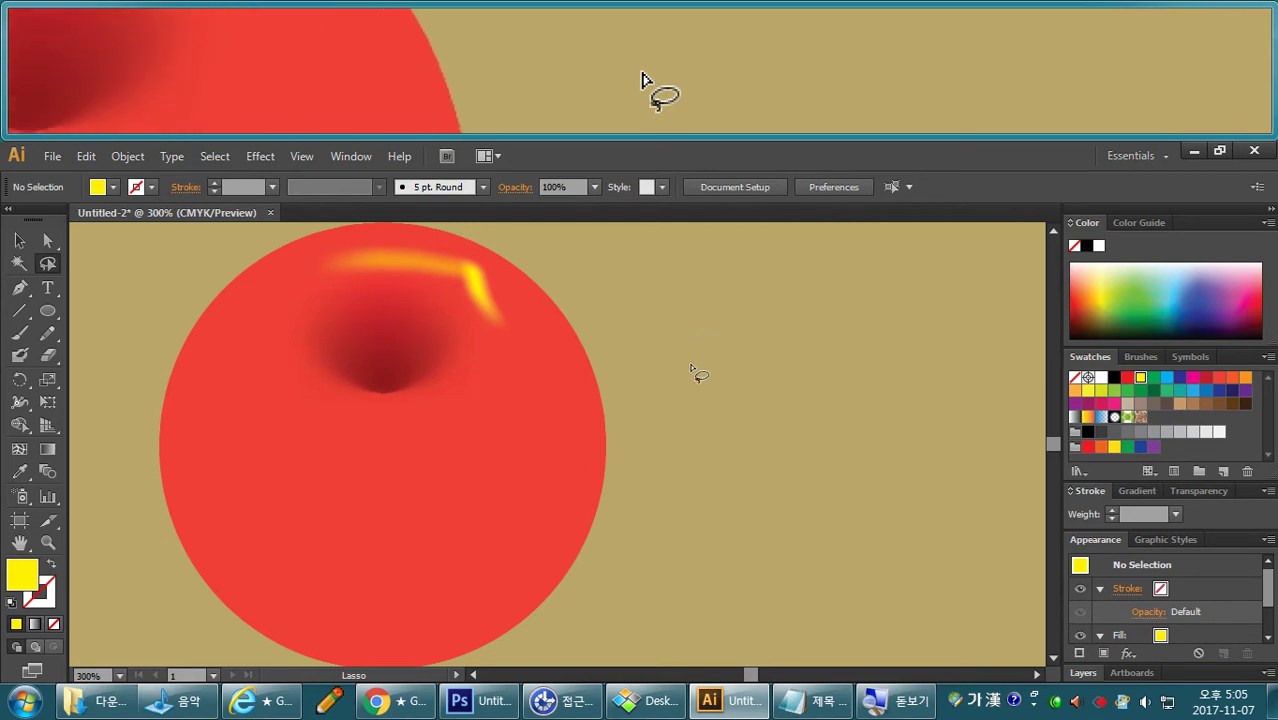
# Add a horizontal mesh line across the red circle's lower half at about Y 149.225 mm.
pyautogui.hotkey('ctrl', '-')
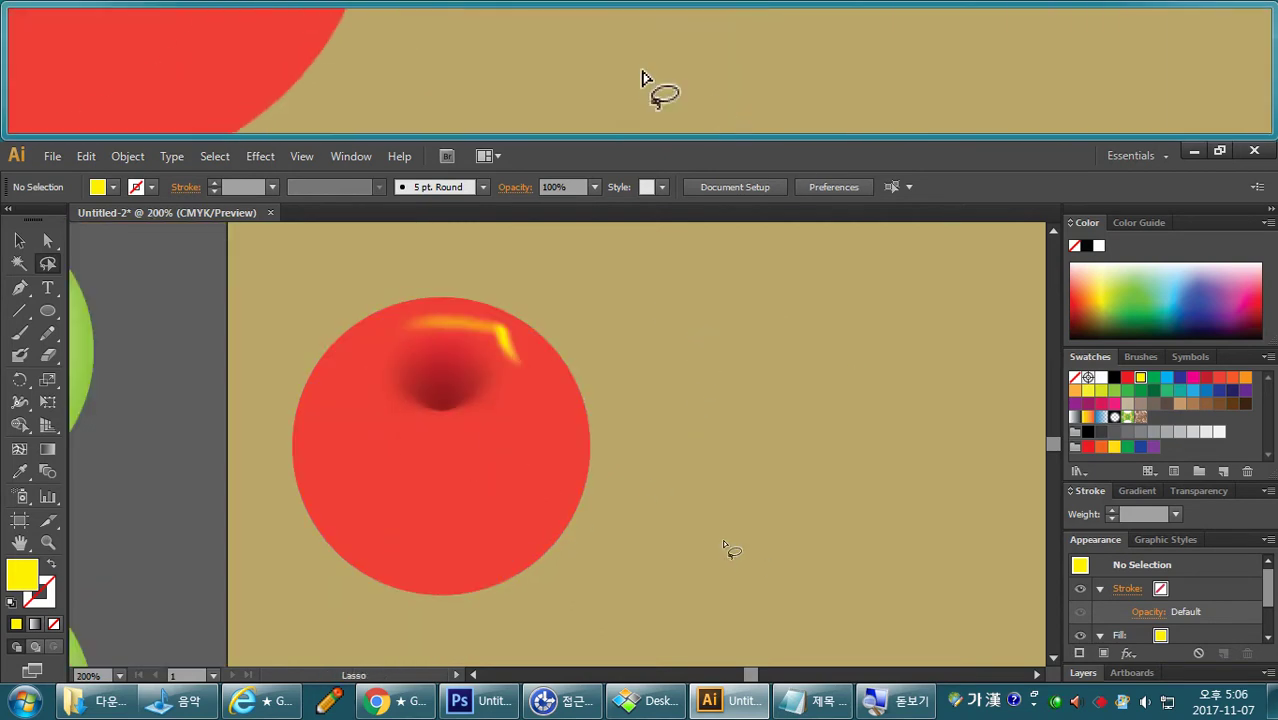
pyautogui.keyDown('ctrl'); pyautogui.click(487, 458); pyautogui.keyUp('ctrl')
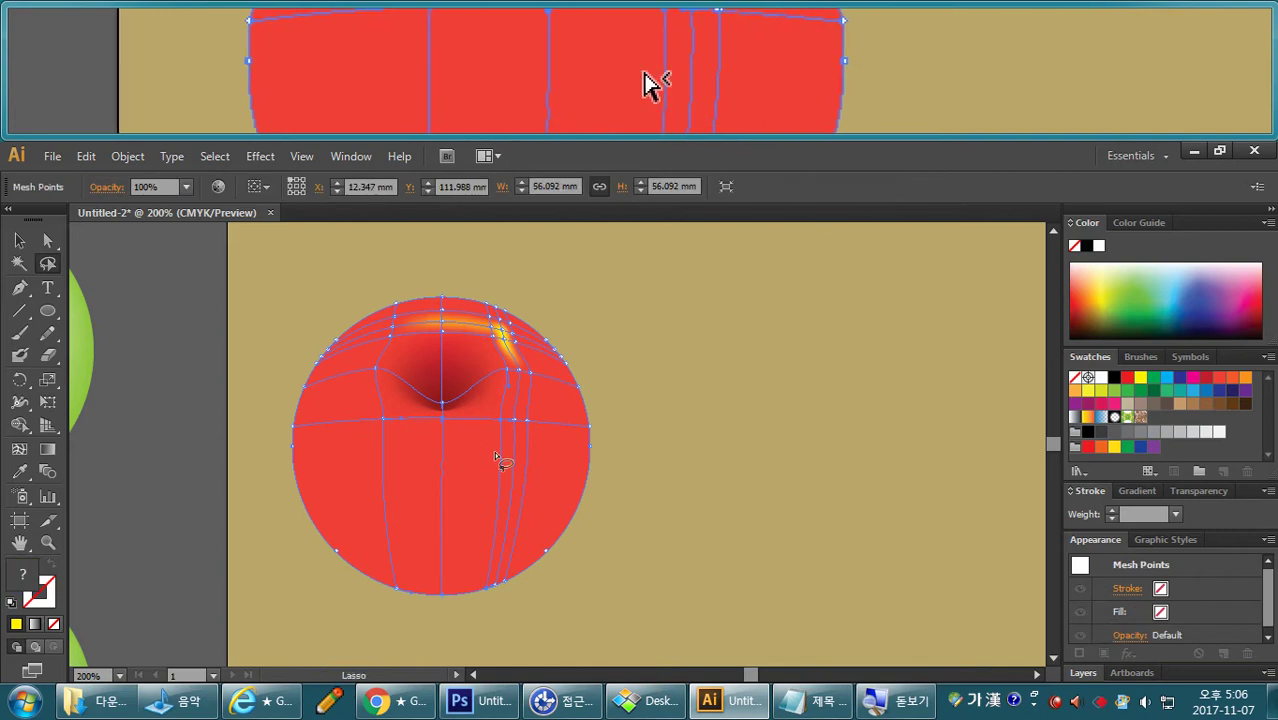
pyautogui.click(56, 260)
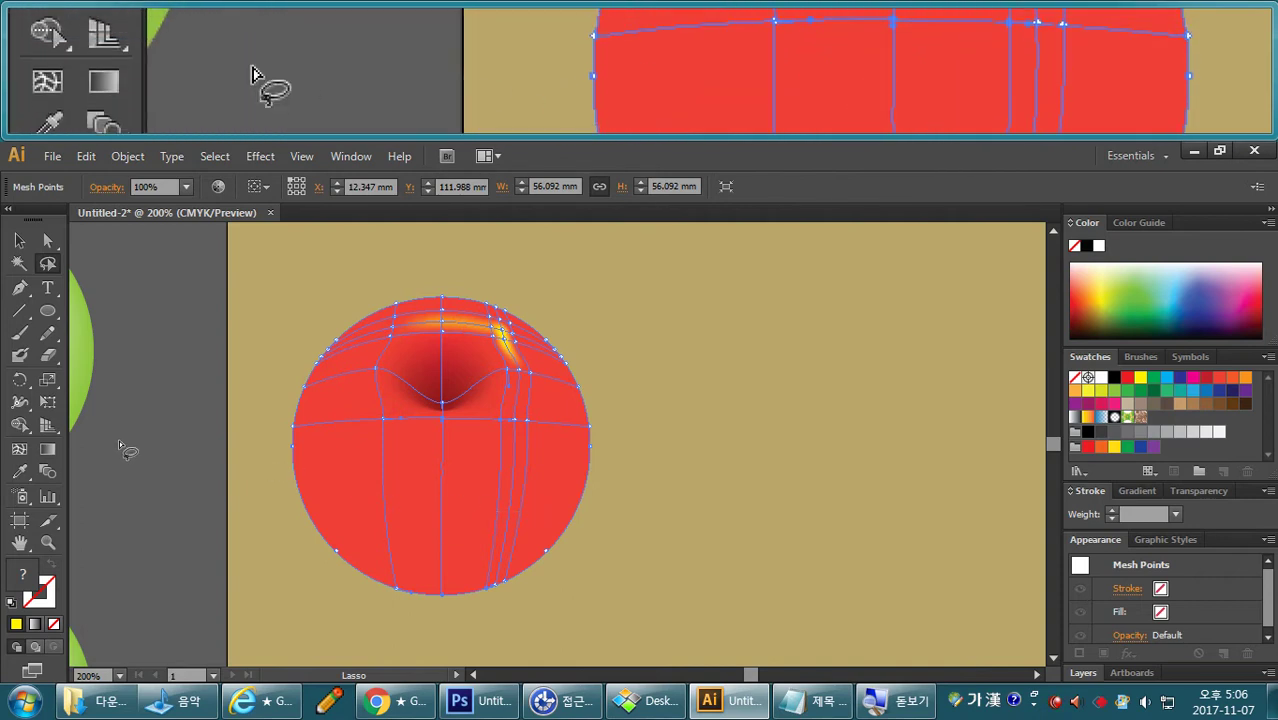
pyautogui.click(19, 449)
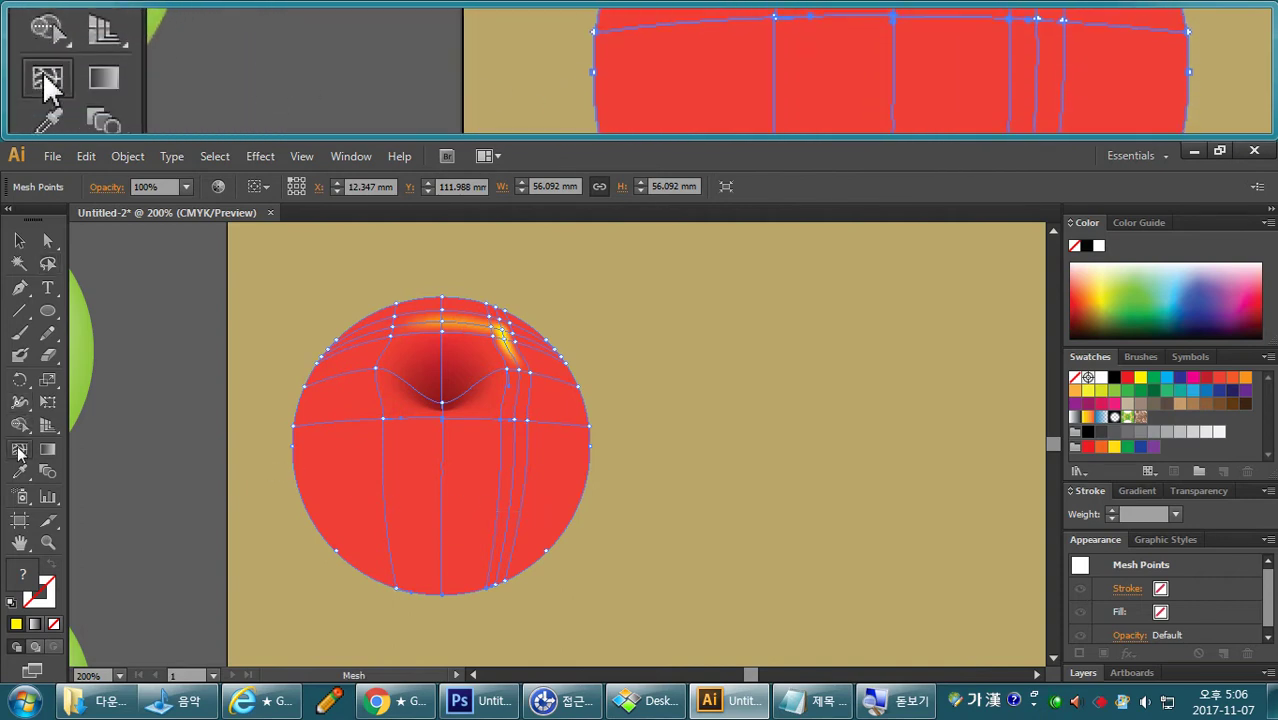
pyautogui.click(442, 492)
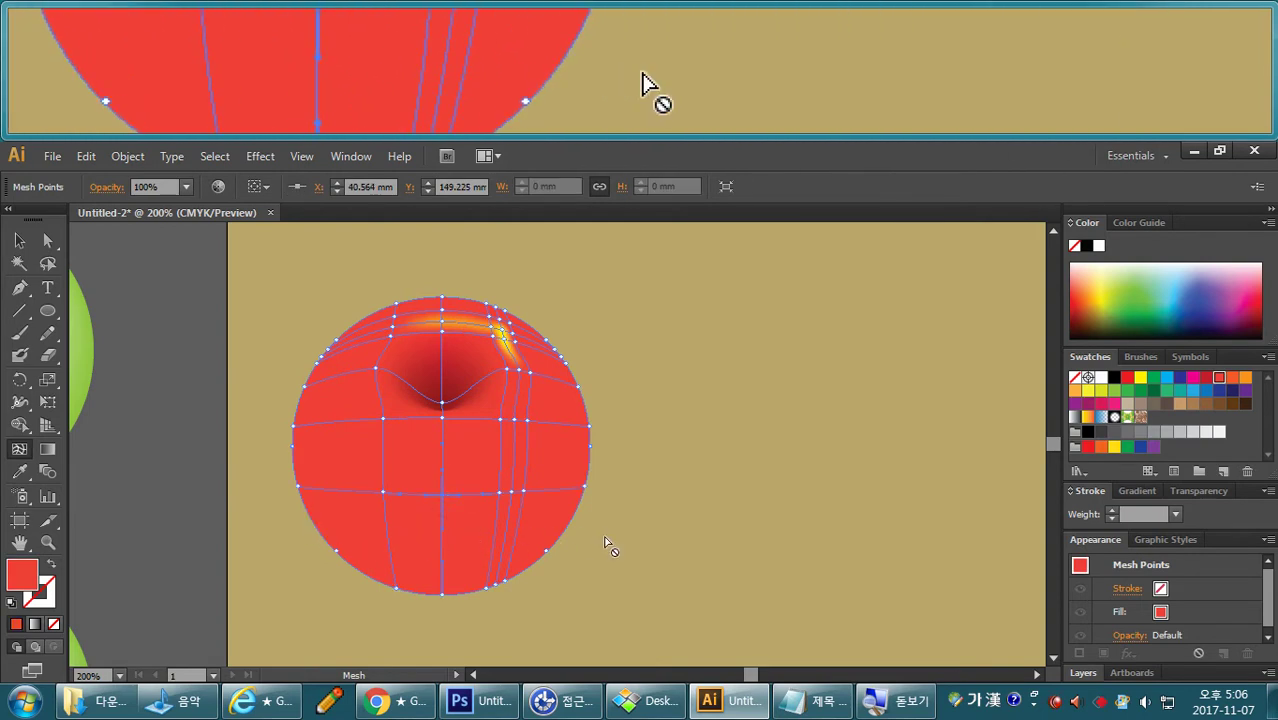
# Lasso the mesh points along the circle's lower edge, fill them with the hollow's dark red, and check the mesh in outline view.
pyautogui.click(47, 263)
pyautogui.moveTo(597, 540)
pyautogui.mouseDown()
pyautogui.moveTo(295, 542)
pyautogui.moveTo(315, 573)
pyautogui.moveTo(395, 611)
pyautogui.moveTo(469, 617)
pyautogui.moveTo(573, 566)
pyautogui.mouseUp()
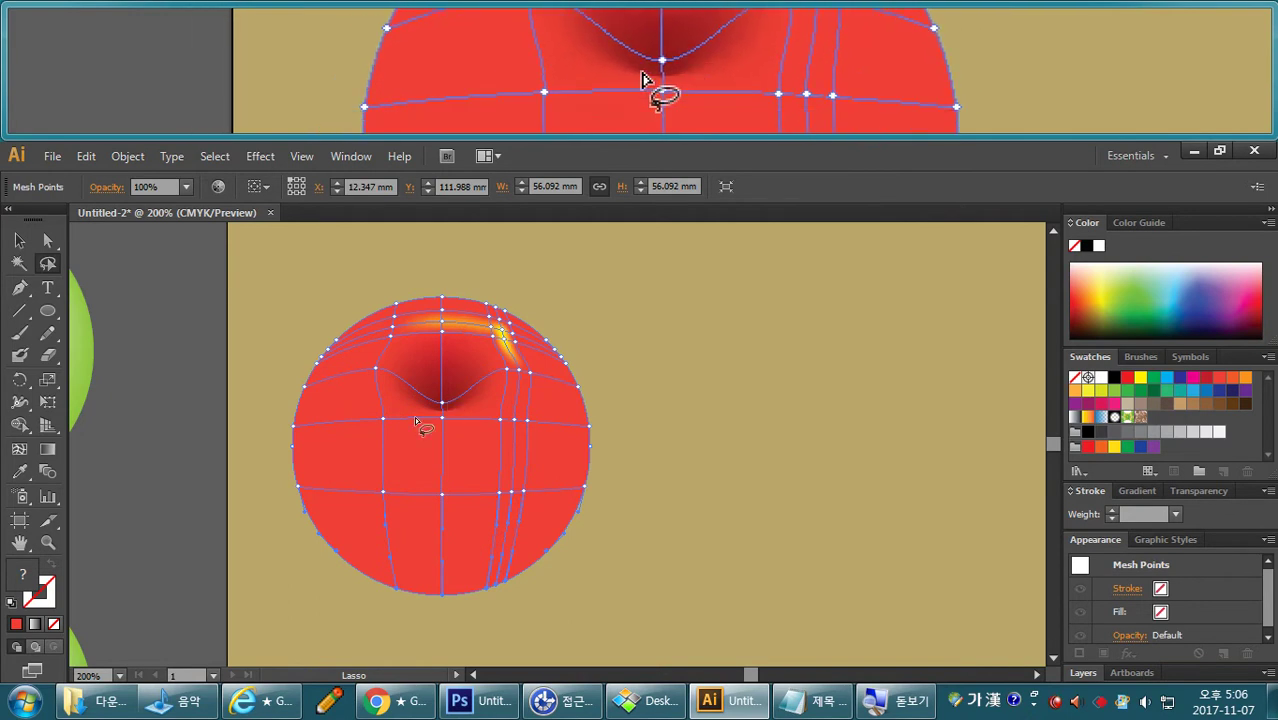
pyautogui.click(20, 474)
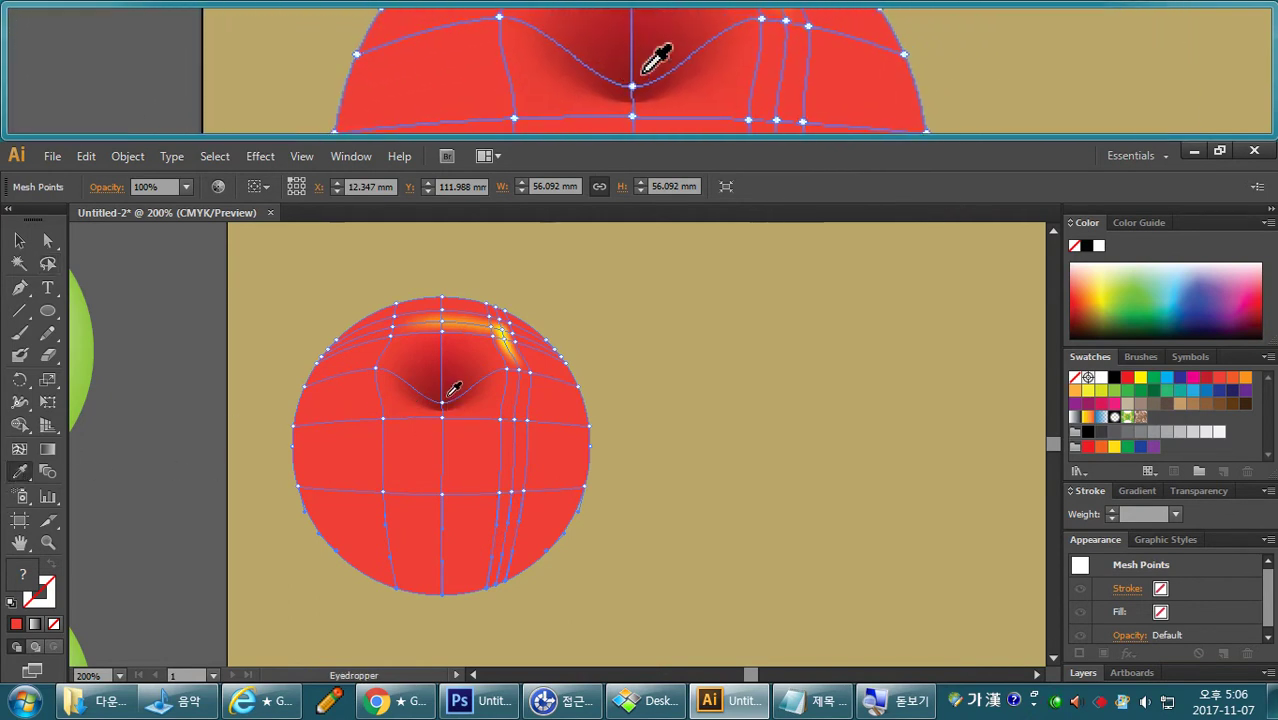
pyautogui.click(450, 394)
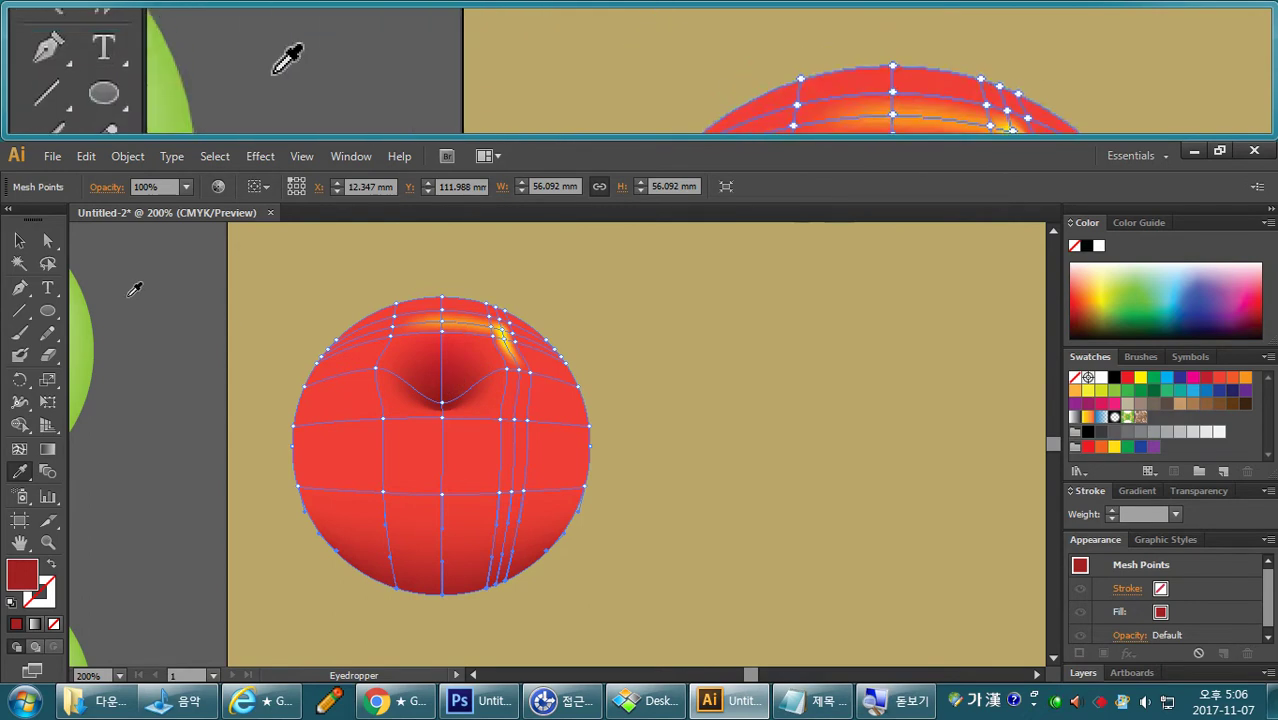
pyautogui.click(20, 241)
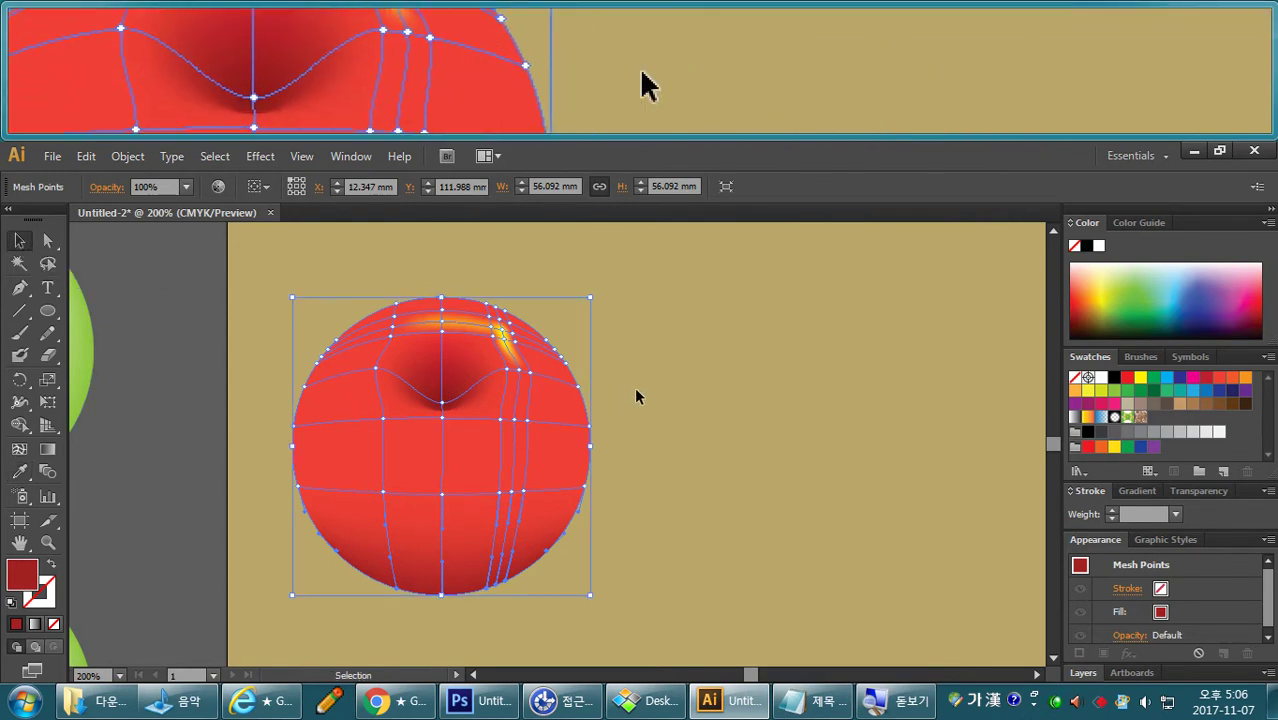
pyautogui.click(636, 397)
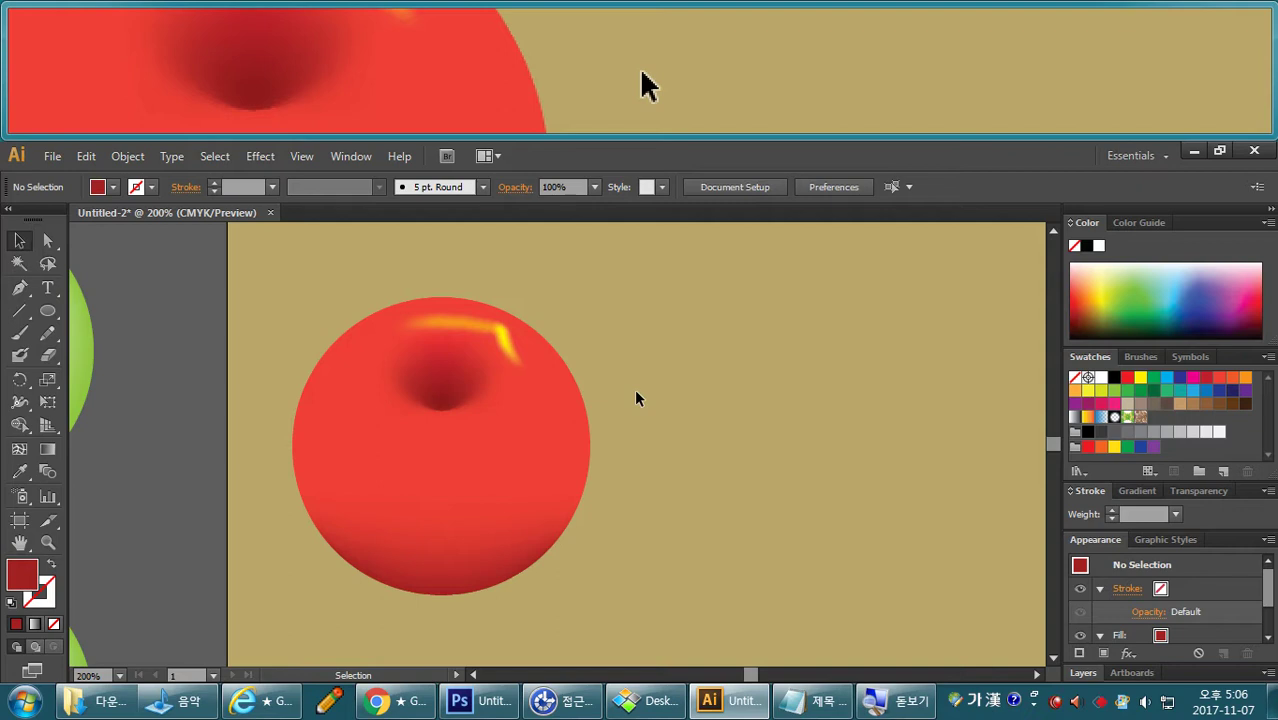
pyautogui.hotkey('ctrl', 'y')
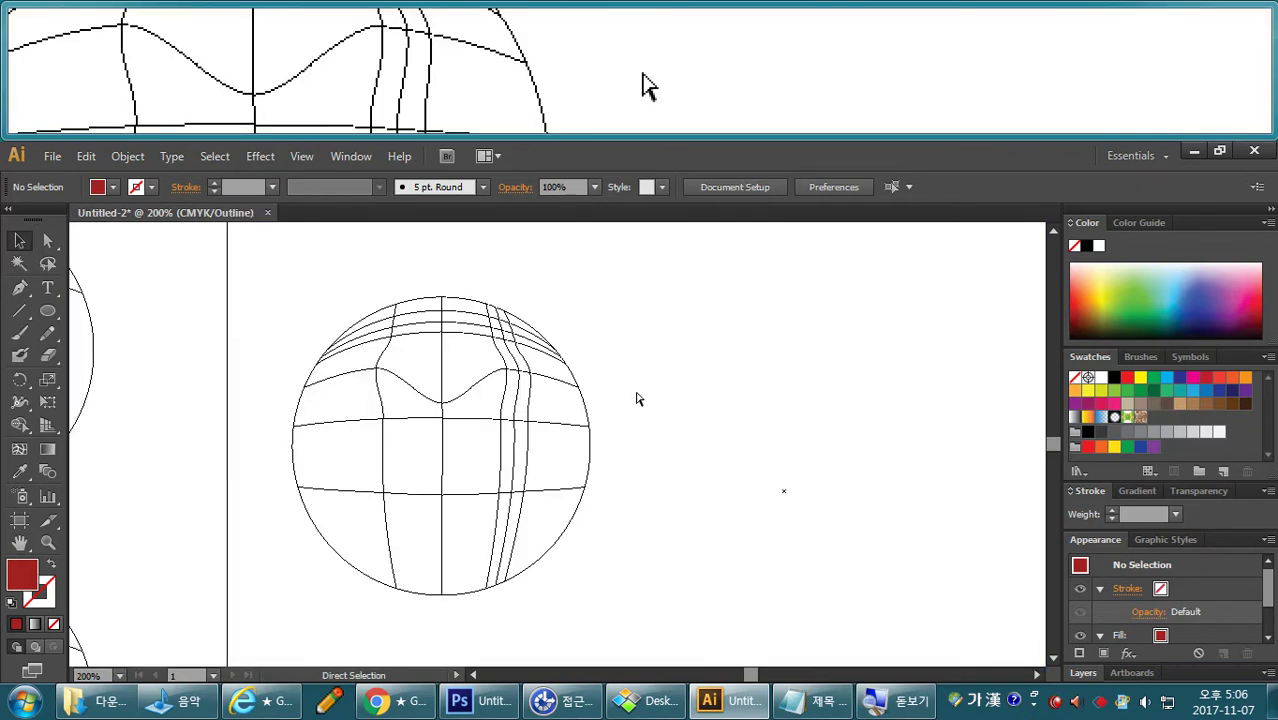
pyautogui.hotkey('ctrl', 'y')
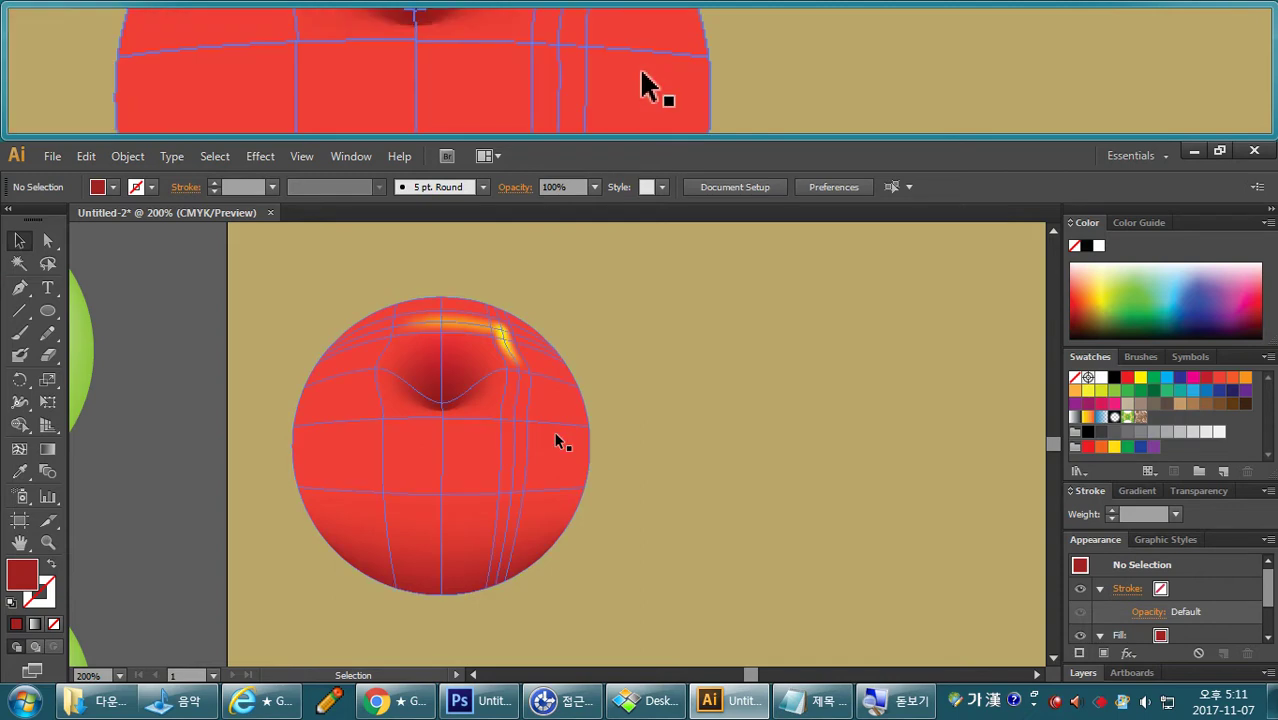
# Move the shaded red circle off the page beside the two green spheres, to about X -126.647 mm, Y 126.804 mm.
pyautogui.click(180, 380)
pyautogui.hotkey('ctrl', '-')
pyautogui.hotkey('ctrl', '-')
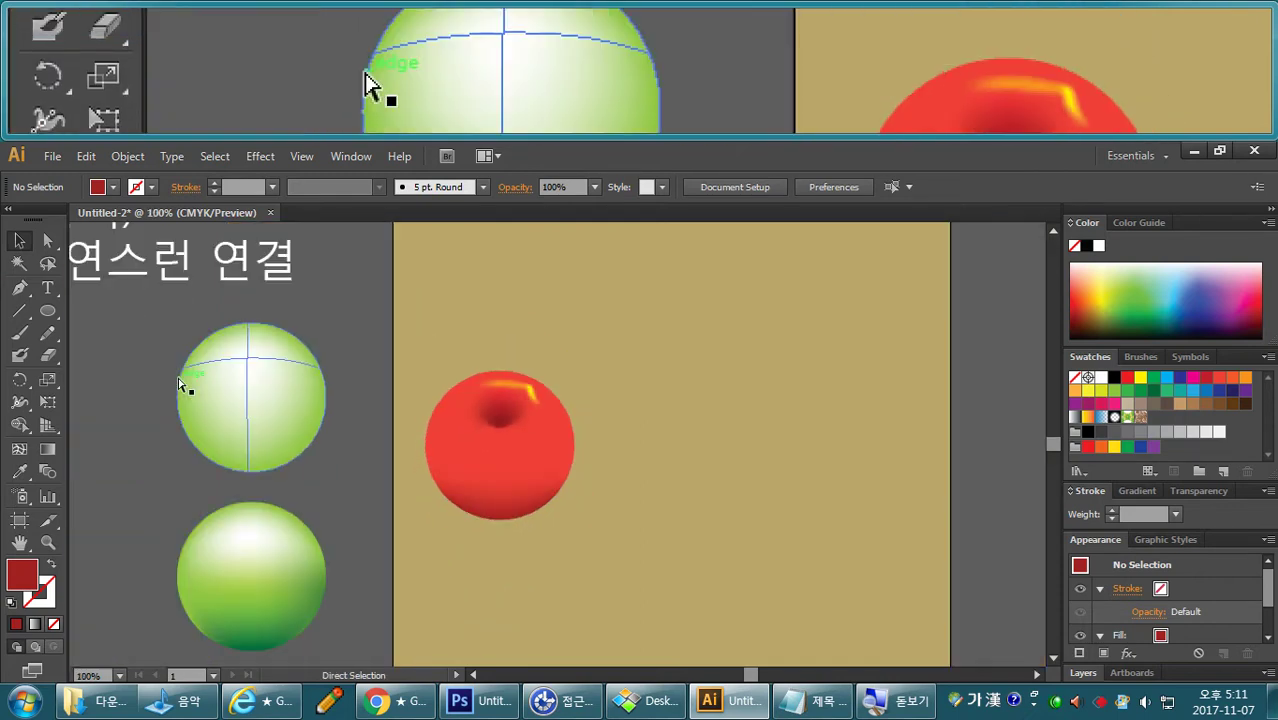
pyautogui.moveTo(157, 312); pyautogui.dragTo(305, 640)
pyautogui.moveTo(574, 471)
pyautogui.mouseDown()
pyautogui.moveTo(249, 523)
pyautogui.moveTo(180, 513)
pyautogui.moveTo(211, 511)
pyautogui.moveTo(183, 522)
pyautogui.moveTo(138, 582)
pyautogui.mouseUp()
pyautogui.moveTo(298, 466); pyautogui.dragTo(253, 541)
# Switch to the reference poster image in the image viewer, check its colour and mesh specifications, and return to Illustrator.
pyautogui.moveTo(815, 707)
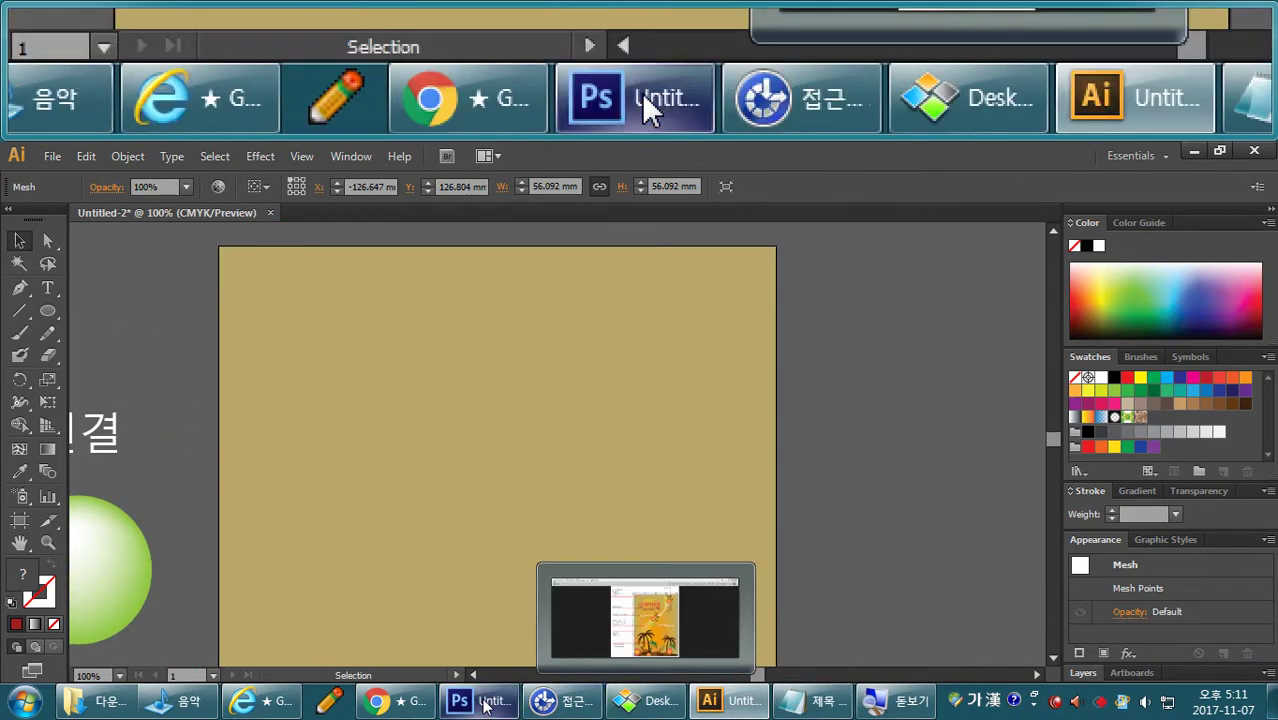
pyautogui.click(630, 700)
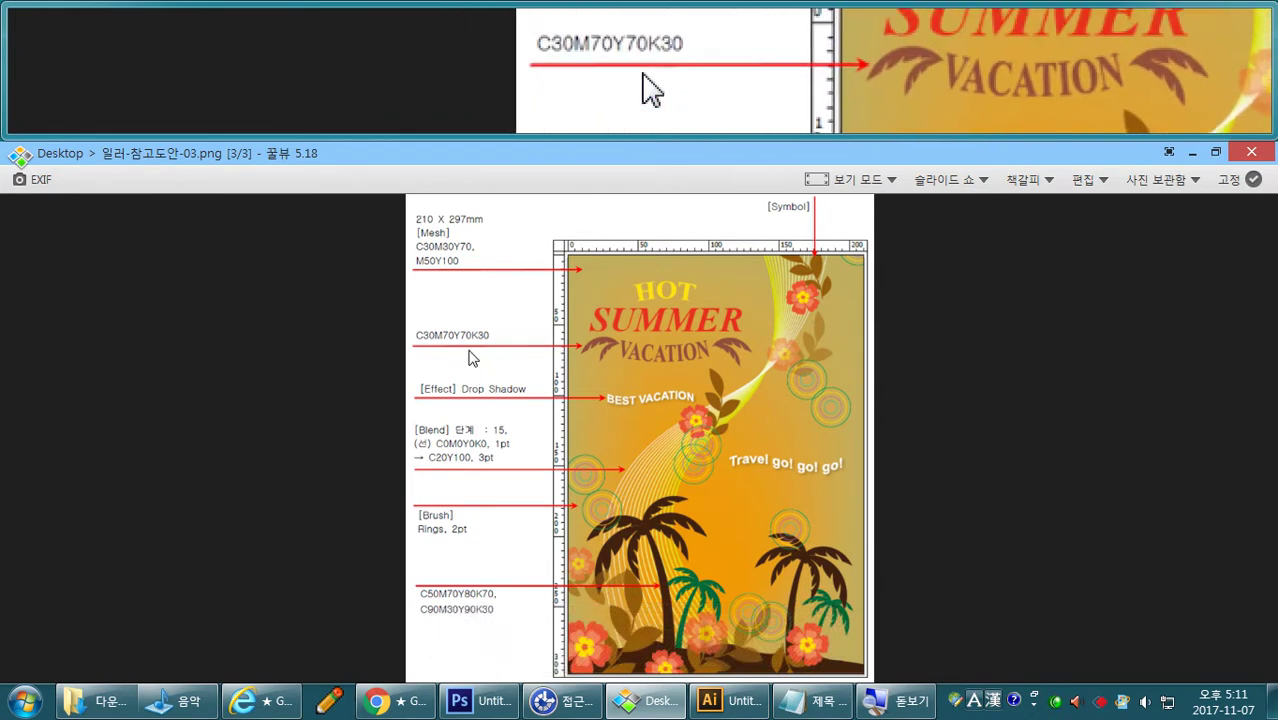
pyautogui.click(742, 705)
# Select the tan background rectangle and add a mesh point in its upper part at about X 79.856 mm, Y 89.477 mm.
pyautogui.click(559, 405)
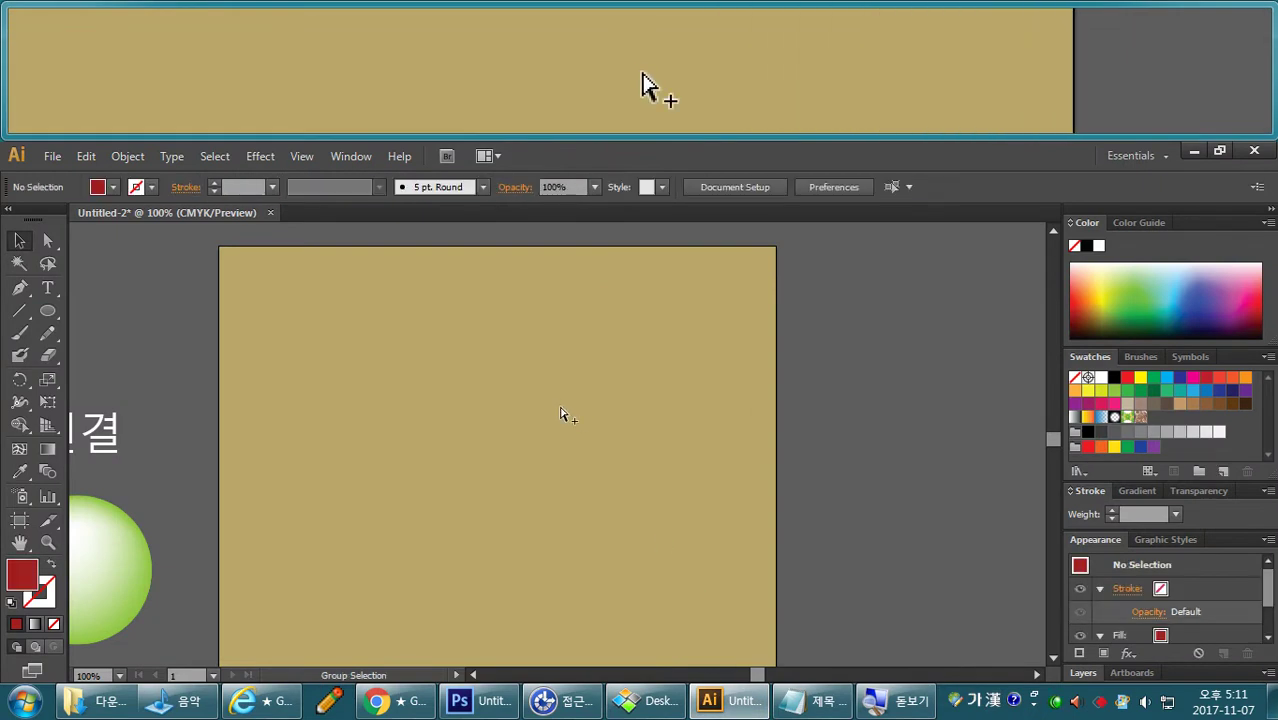
pyautogui.keyDown('alt'); pyautogui.click(560, 413); pyautogui.keyUp('alt')
pyautogui.keyDown('alt'); pyautogui.click(842, 316); pyautogui.keyUp('alt')
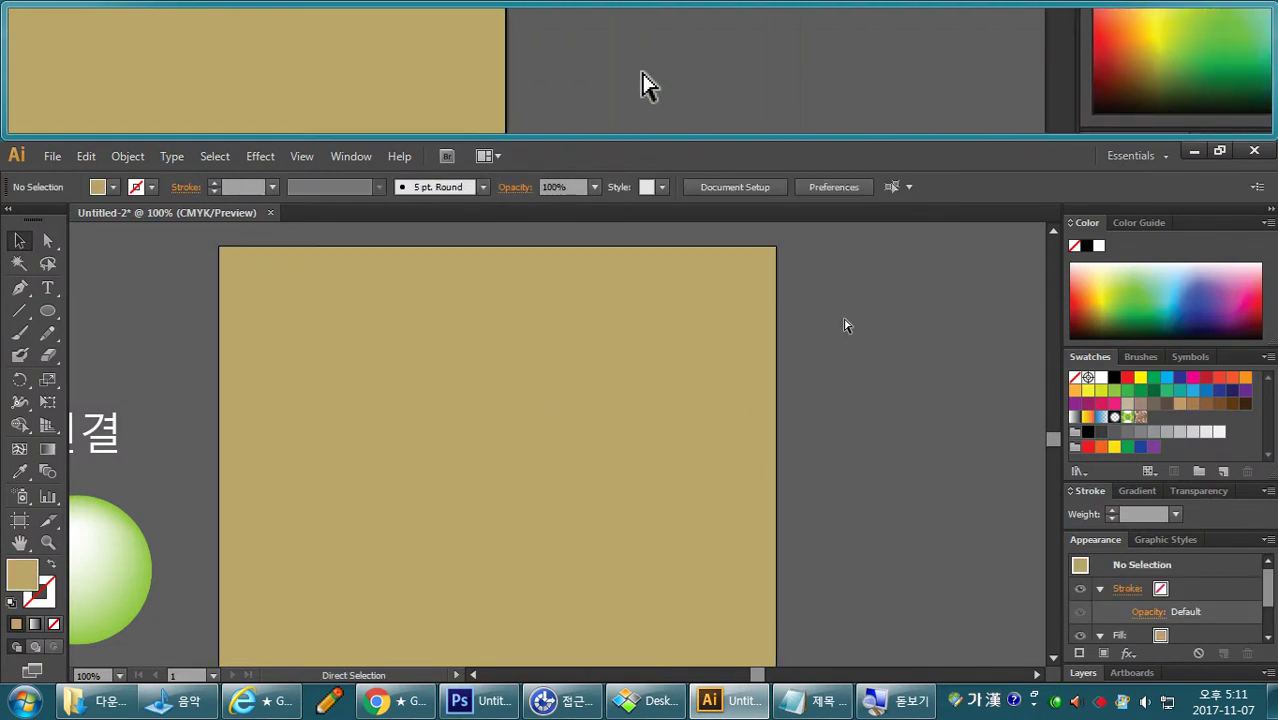
pyautogui.hotkey('ctrl', '0')
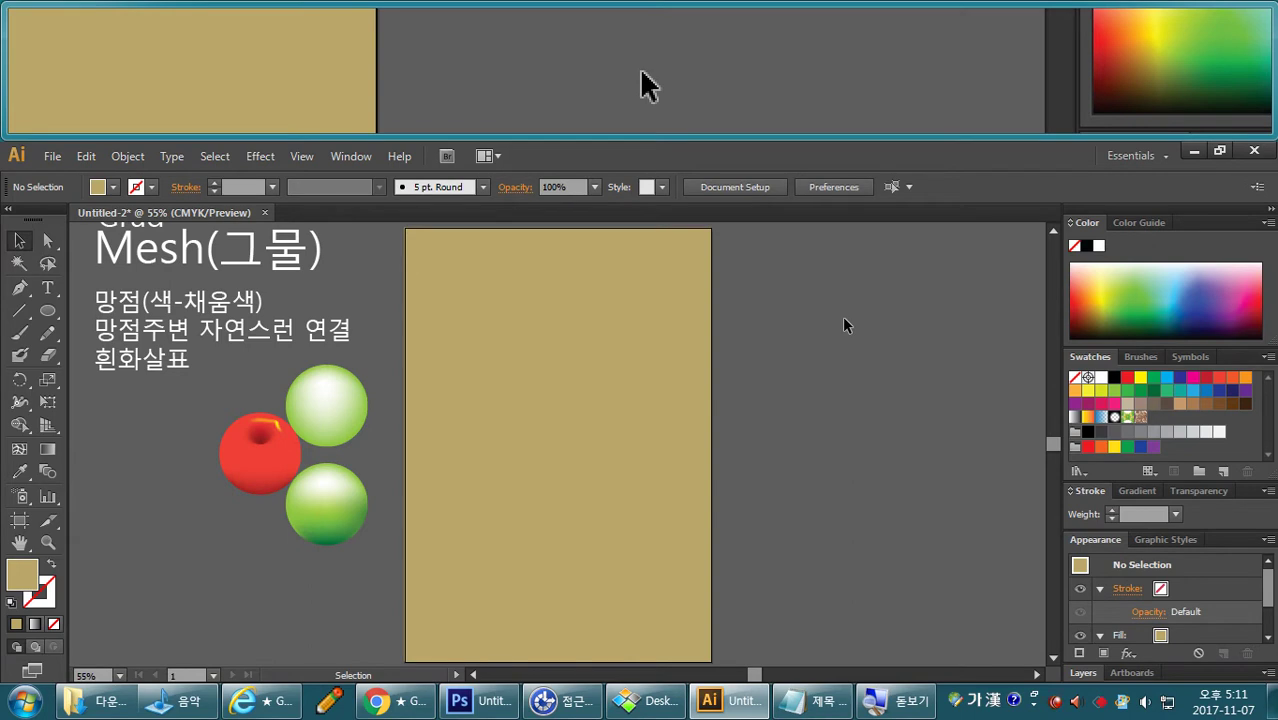
pyautogui.click(548, 335)
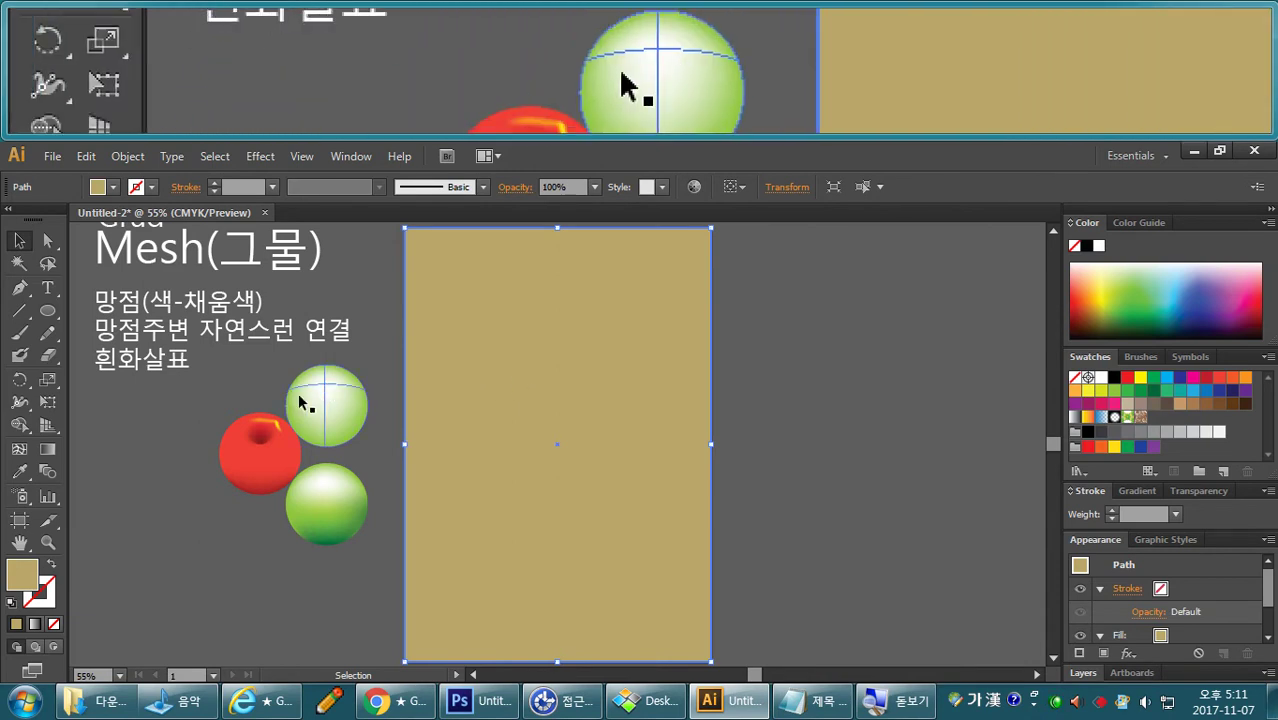
pyautogui.click(19, 449)
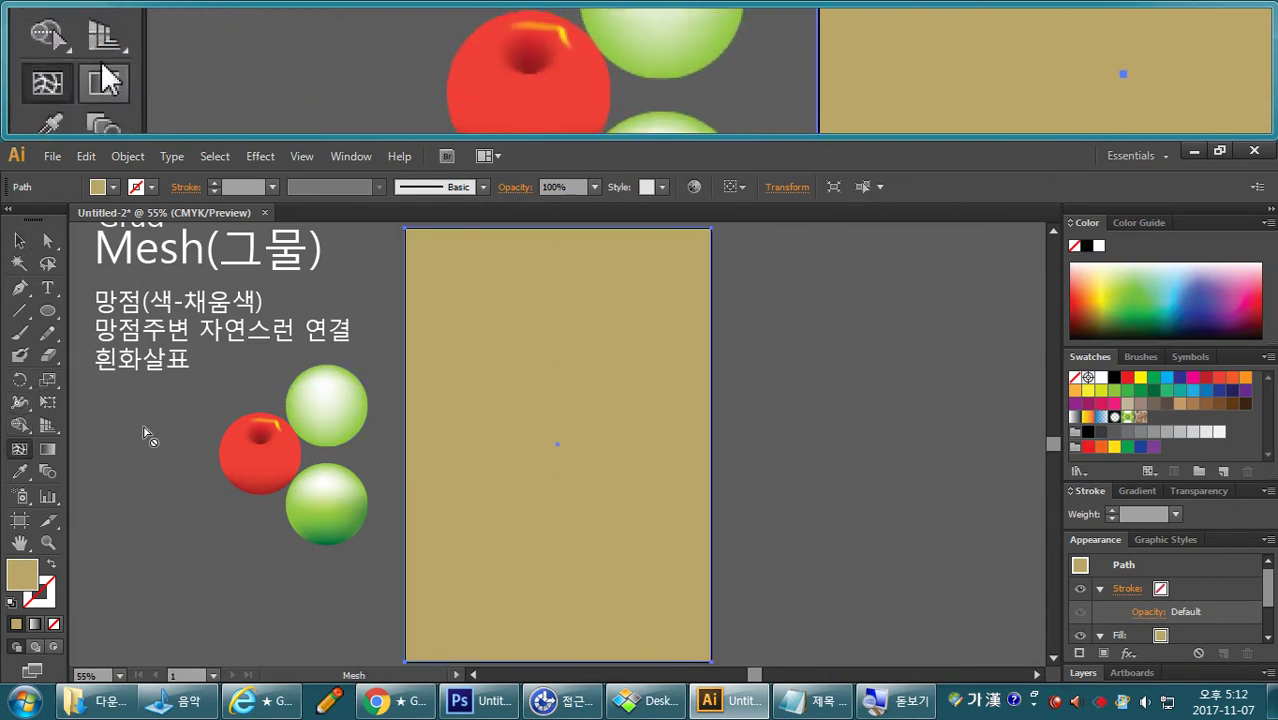
pyautogui.click(520, 357)
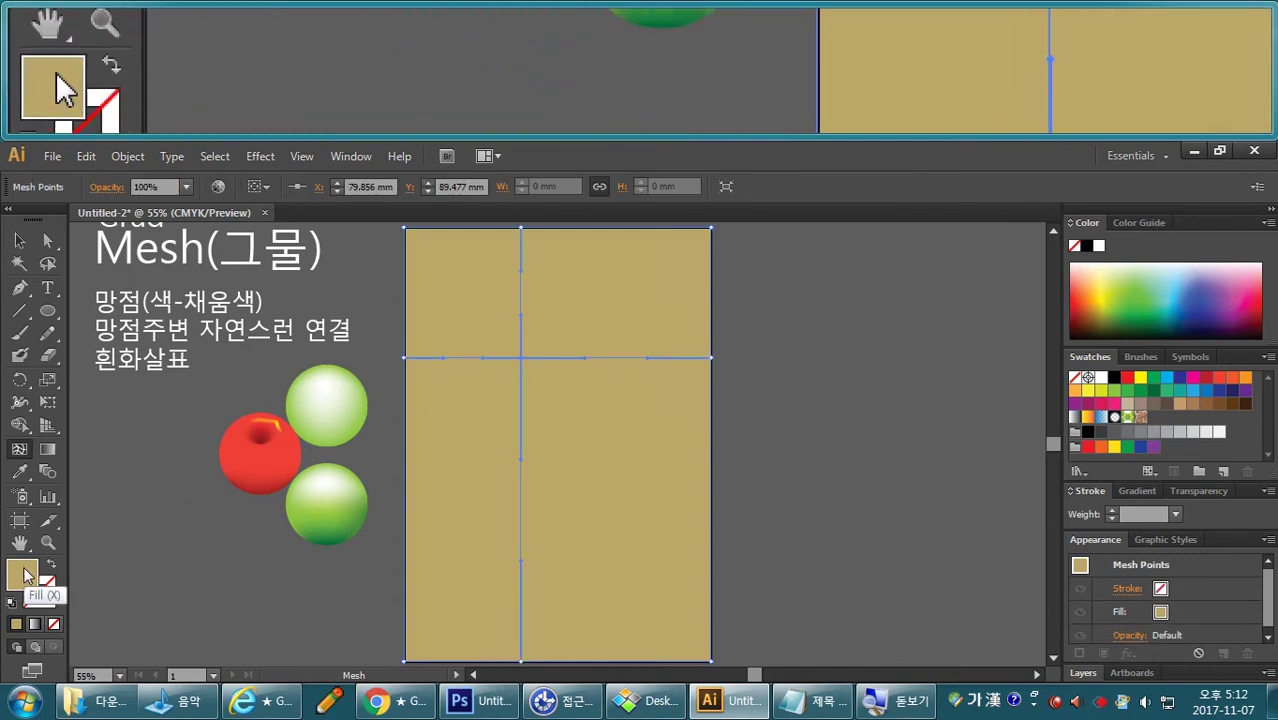
# Fill the background's new mesh point with orange C 0, M 50, Y 100, and deselect the rectangle.
pyautogui.doubleClick(24, 572)
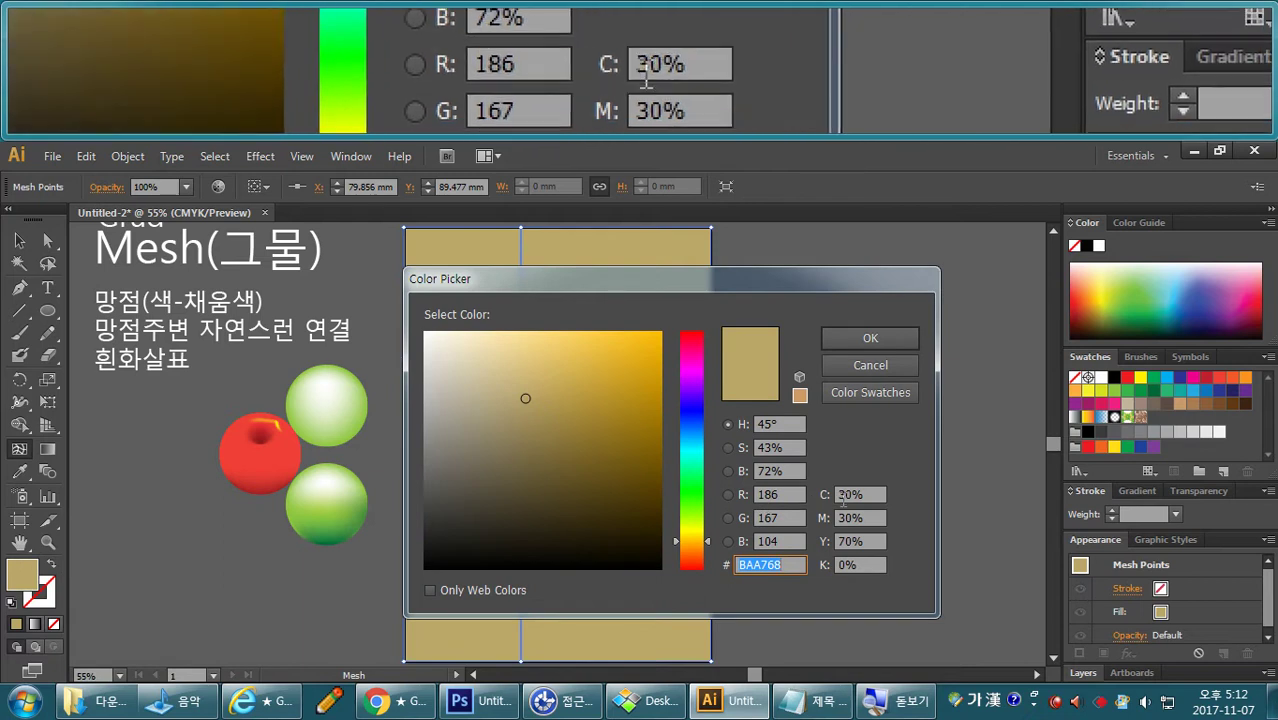
pyautogui.click(843, 496)
pyautogui.doubleClick(844, 497)
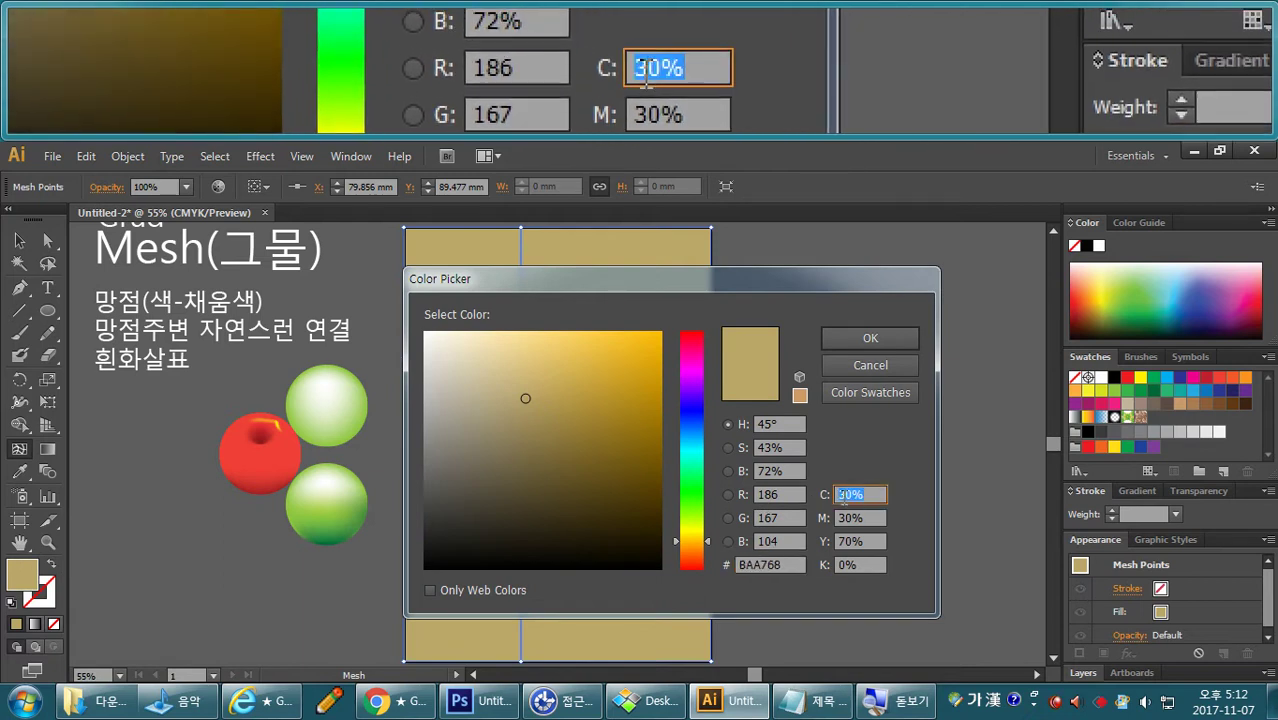
pyautogui.write('0')
pyautogui.press('Tab')
pyautogui.write('50')
pyautogui.press('Tab')
pyautogui.write('100')
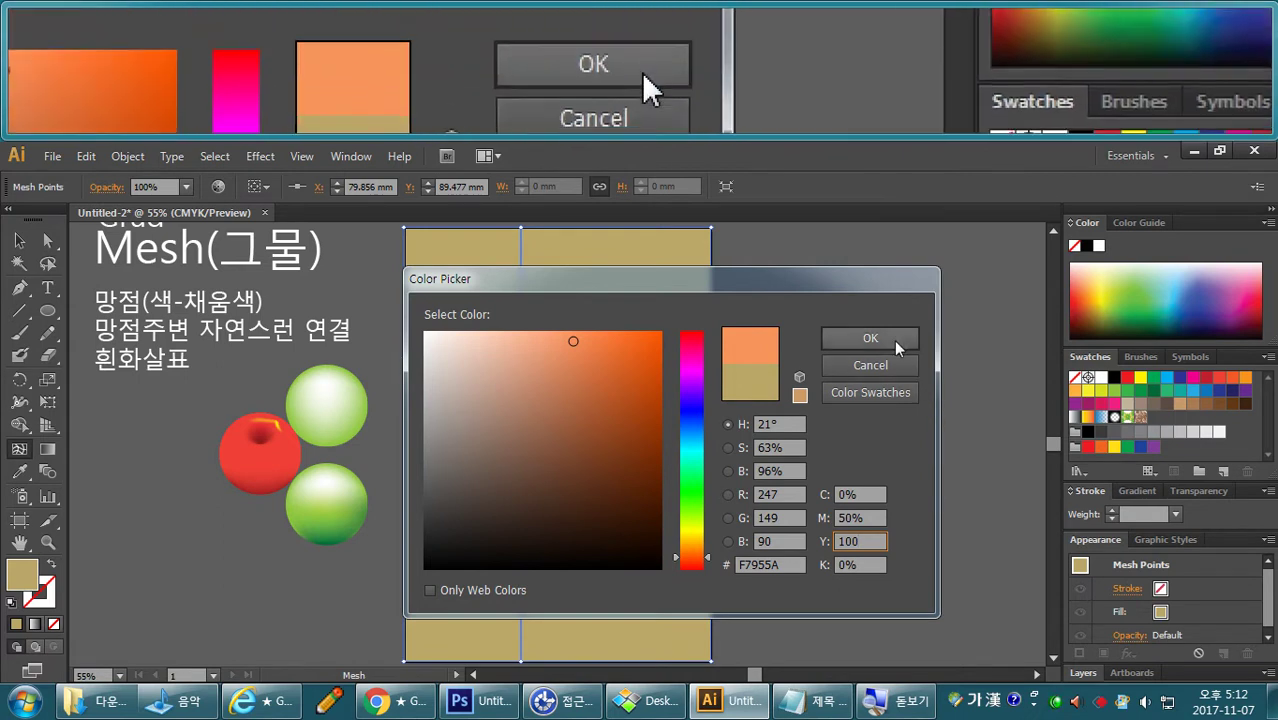
pyautogui.click(870, 338)
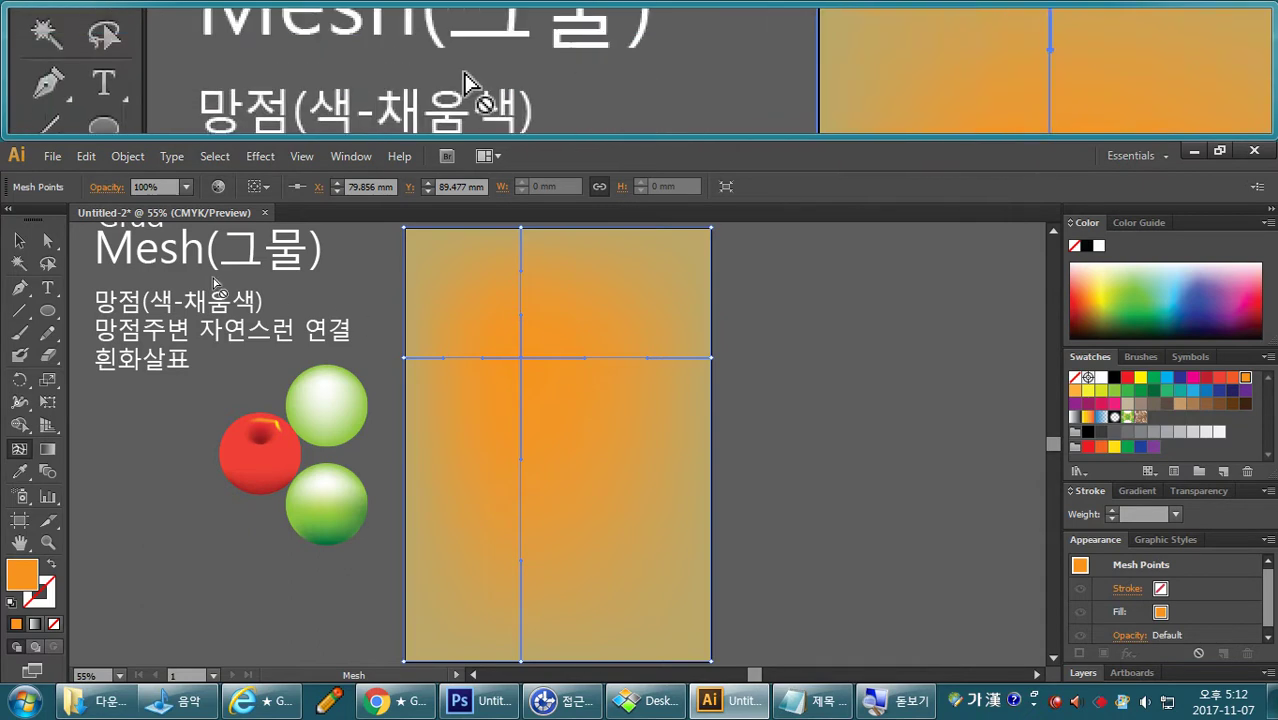
pyautogui.click(19, 240)
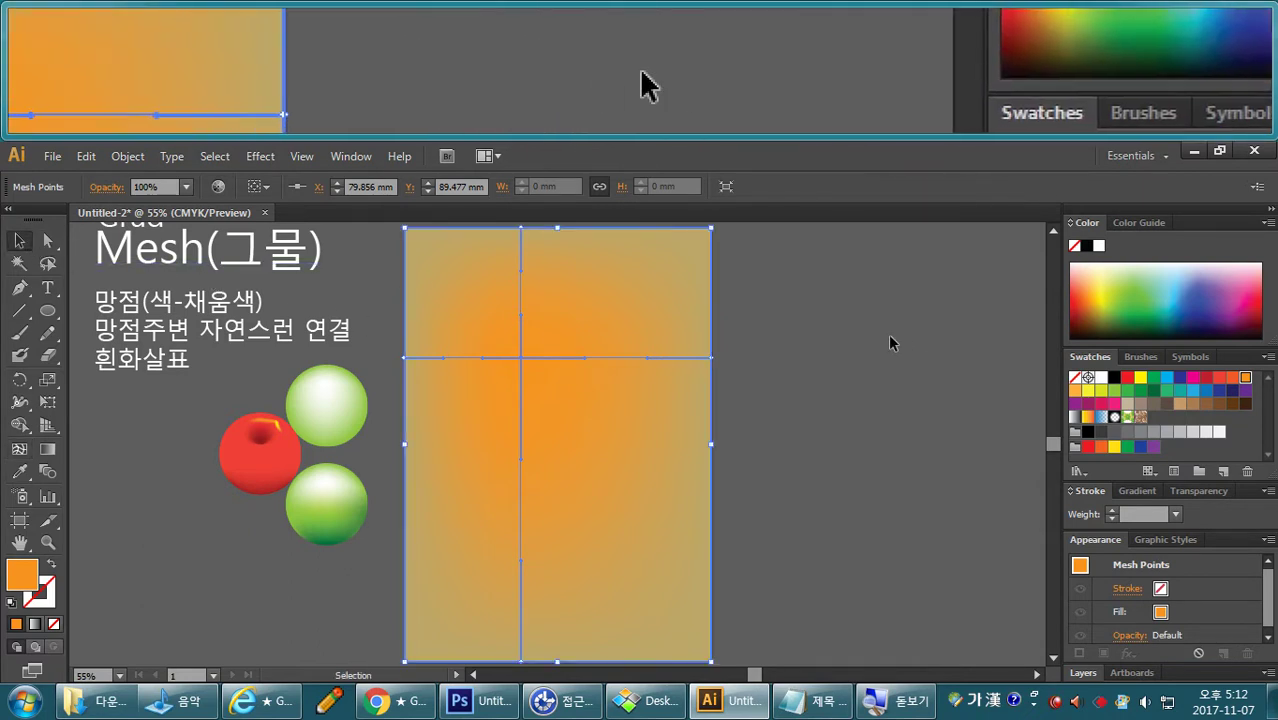
pyautogui.click(880, 335)
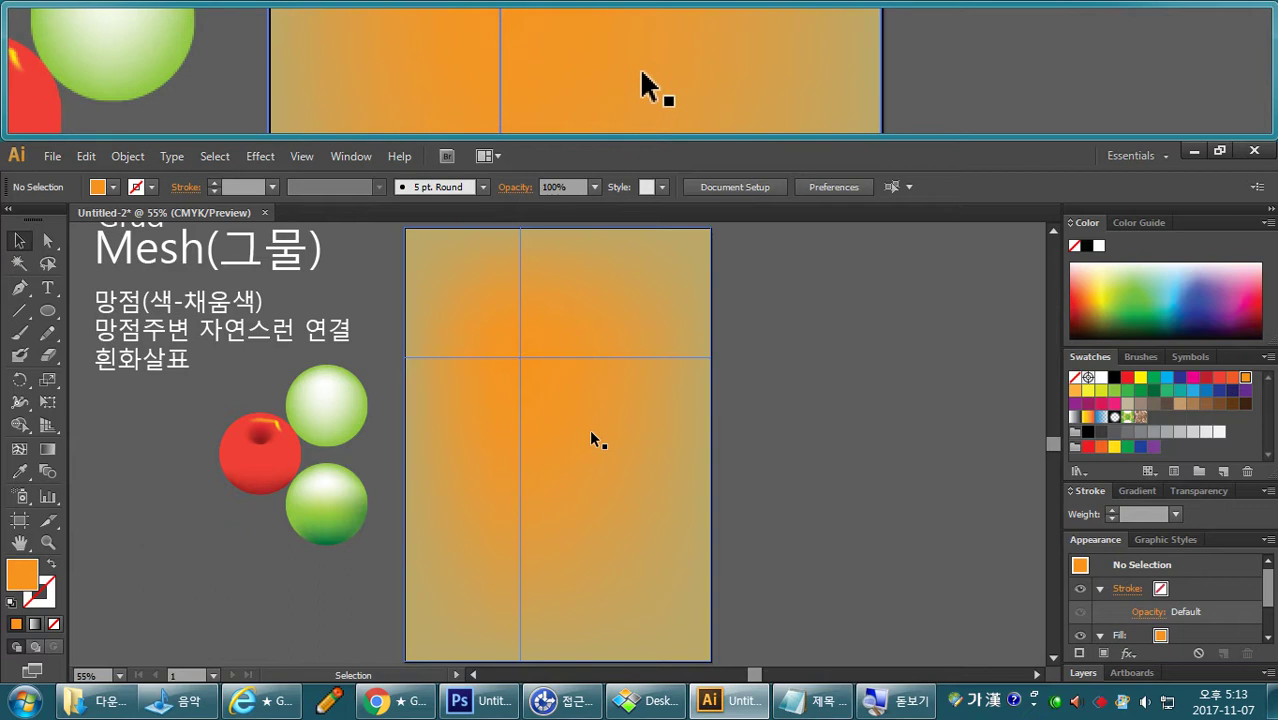
# Lock Layer 1 and create a new layer above it.
pyautogui.press('F7')
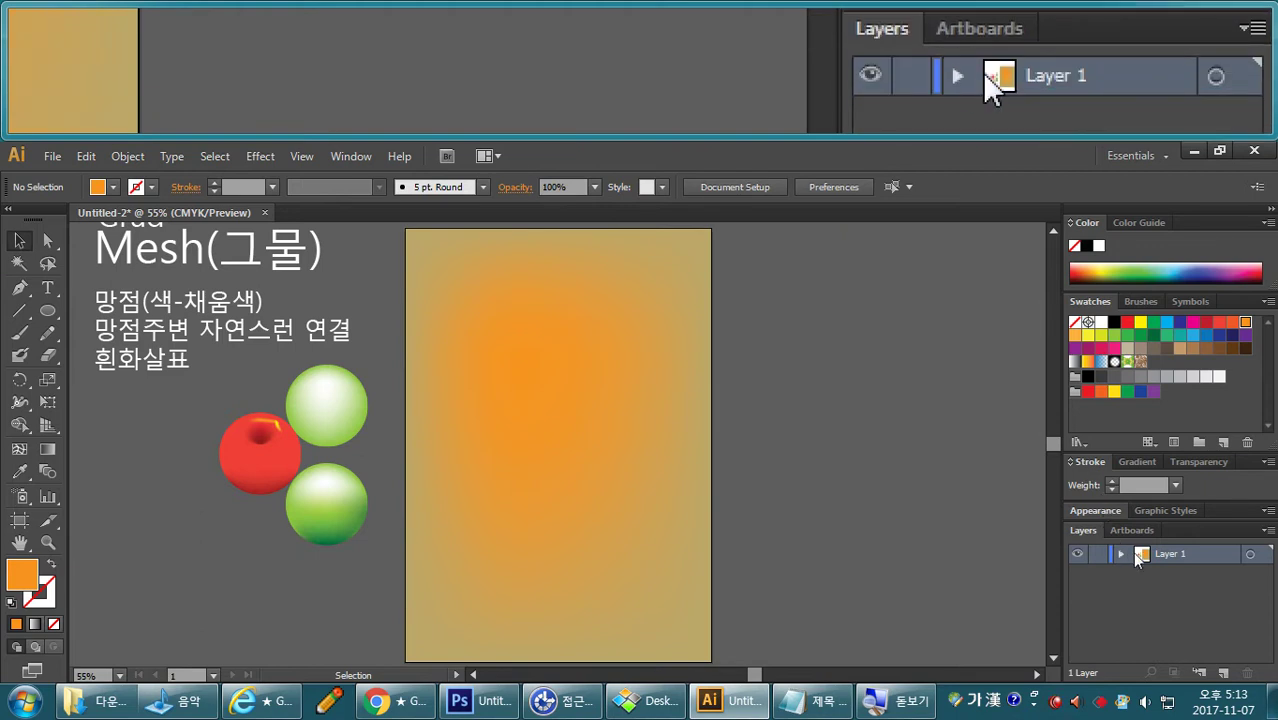
pyautogui.click(1097, 555)
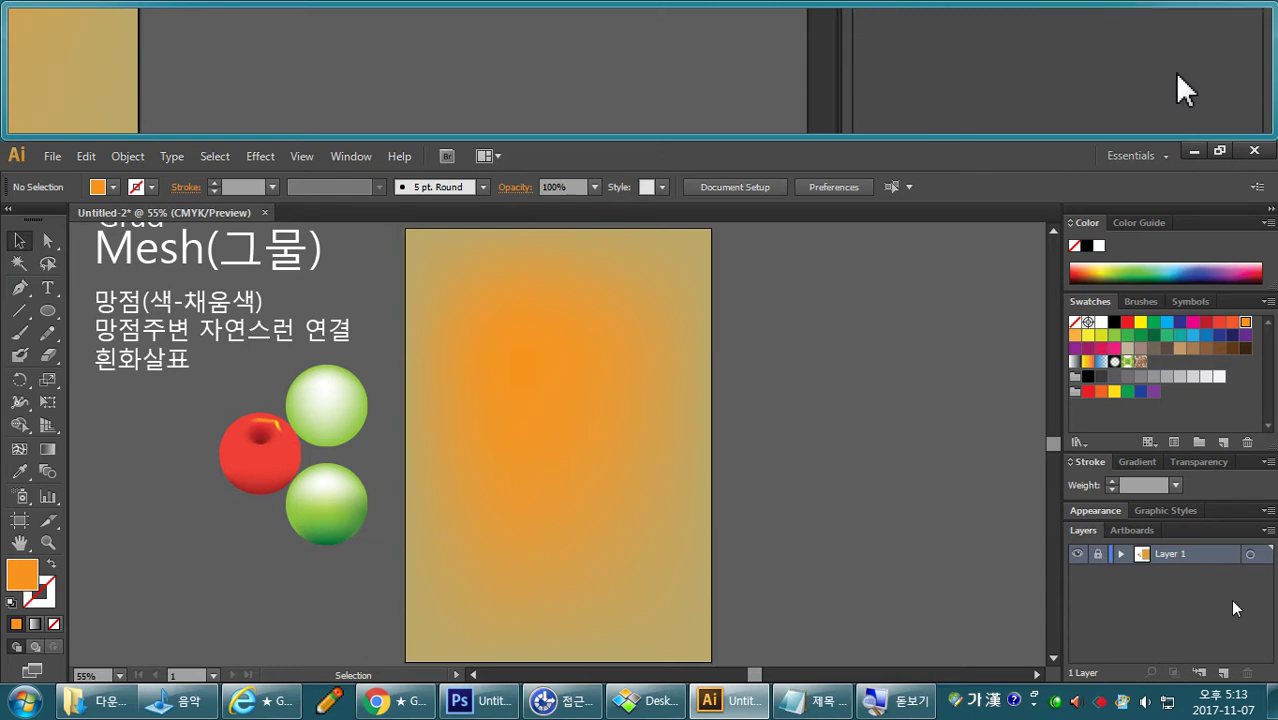
pyautogui.click(1223, 673)
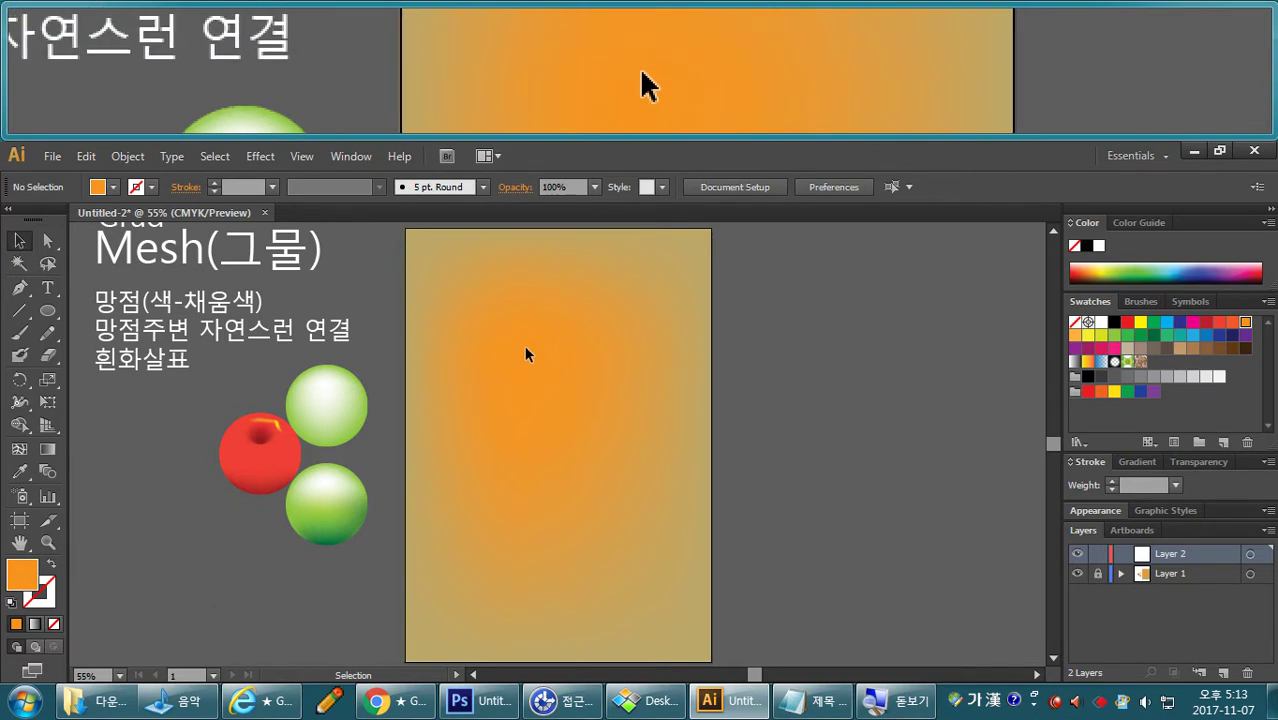
# Check the blend lines in the reference poster image, return to Illustrator, and set no fill with a bright yellow stroke.
pyautogui.hotkey('alt', 'Tab')
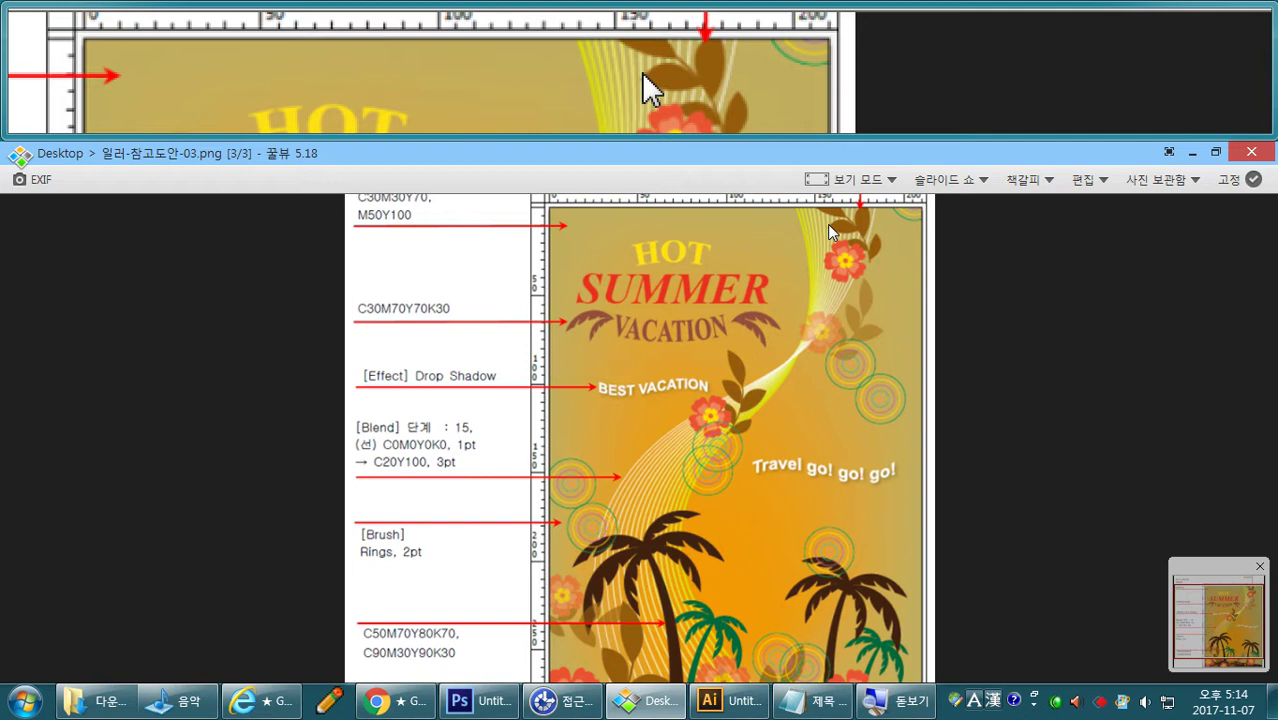
pyautogui.hotkey('alt', 'Tab')
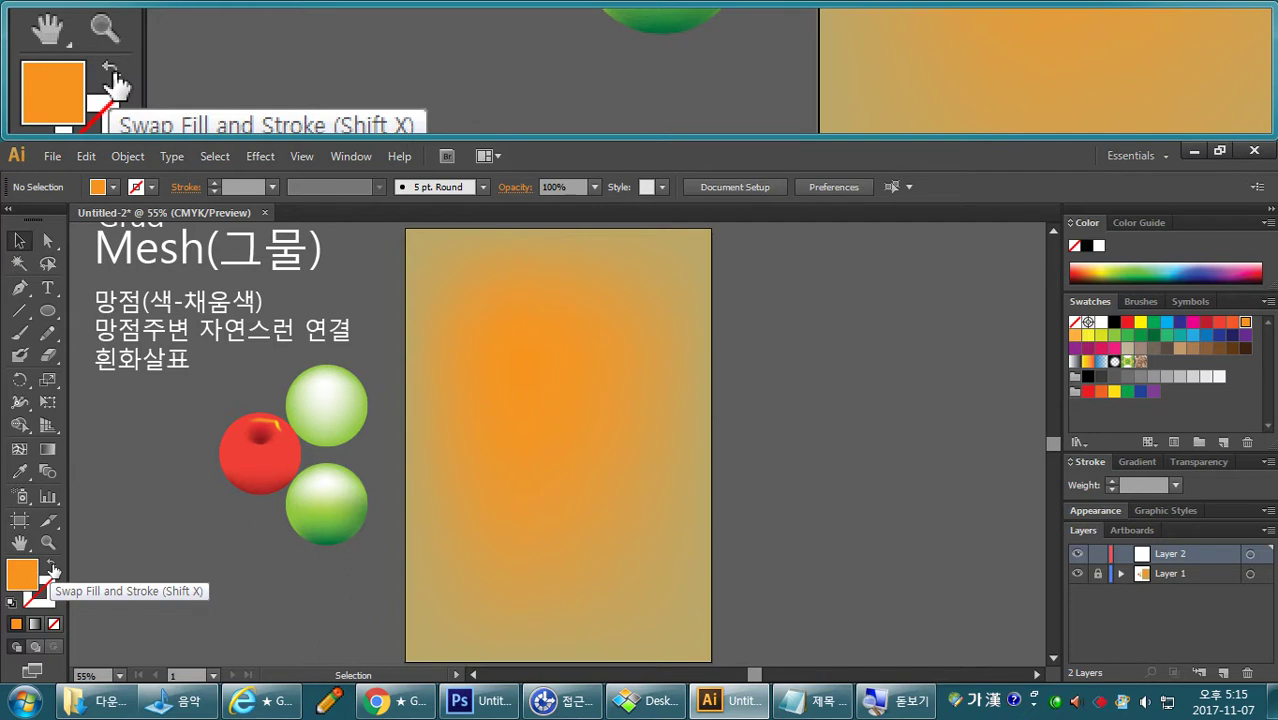
pyautogui.click(52, 567)
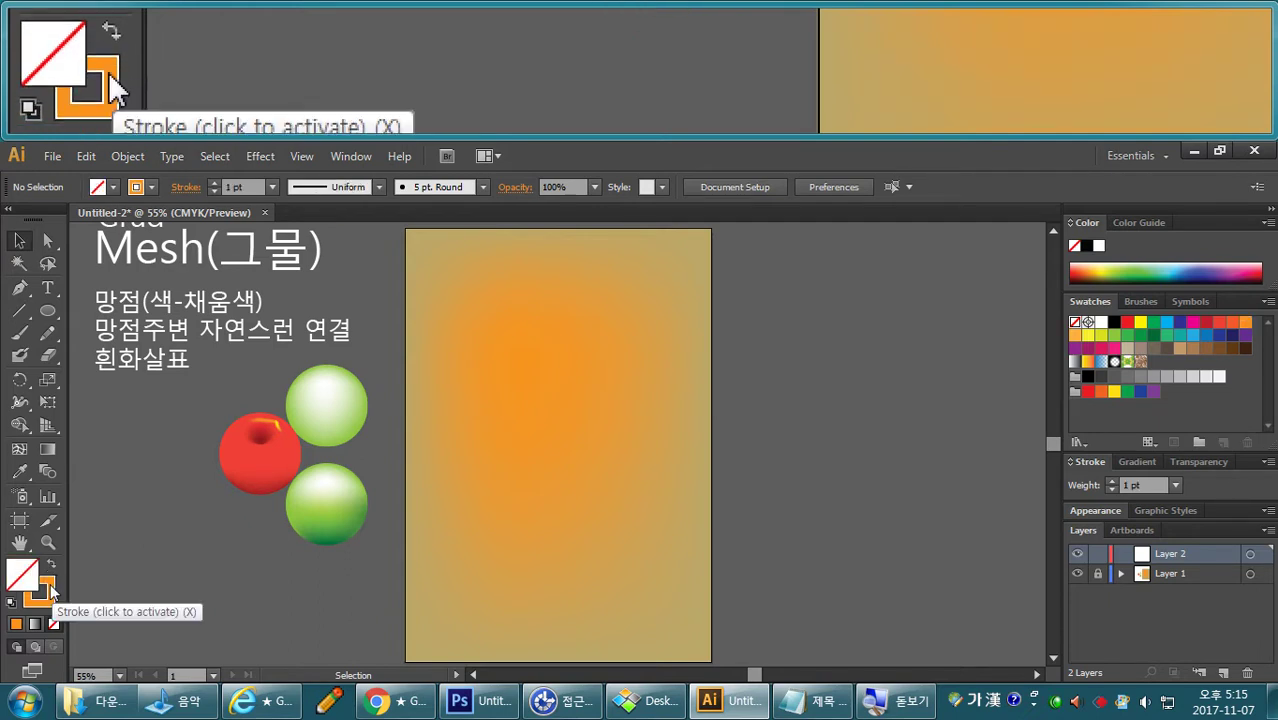
pyautogui.click(55, 588)
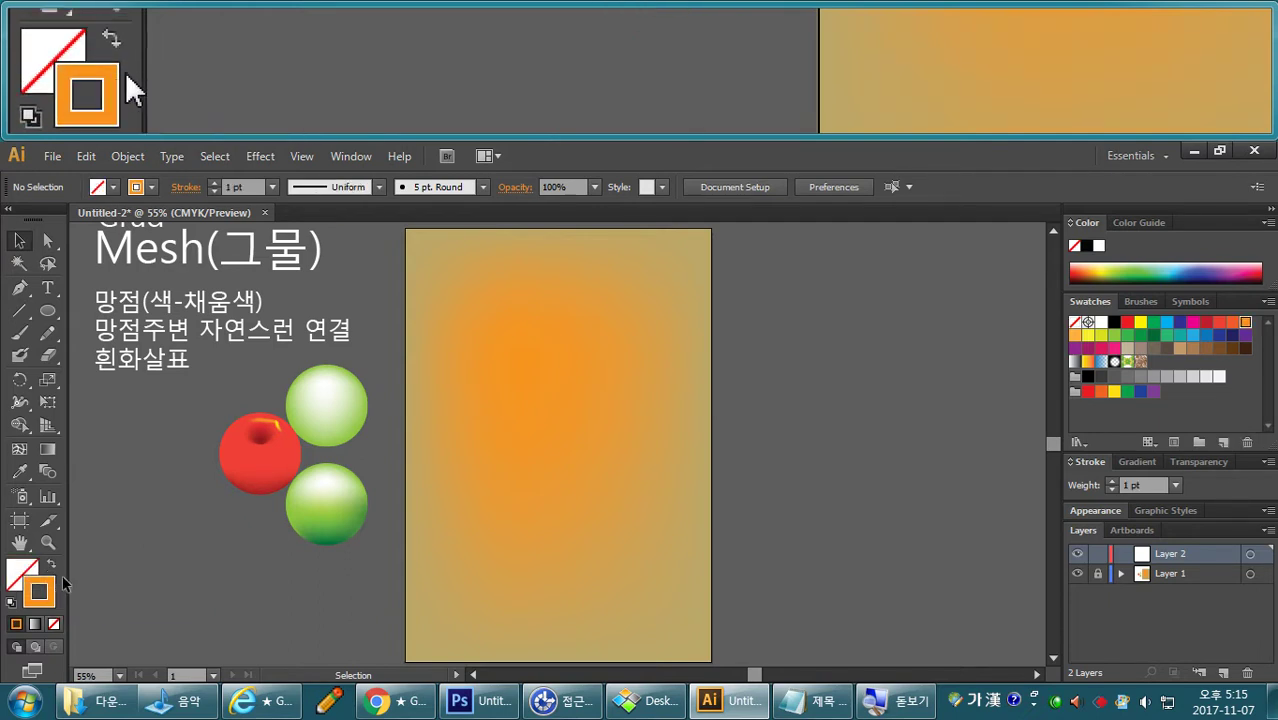
pyautogui.click(1100, 340)
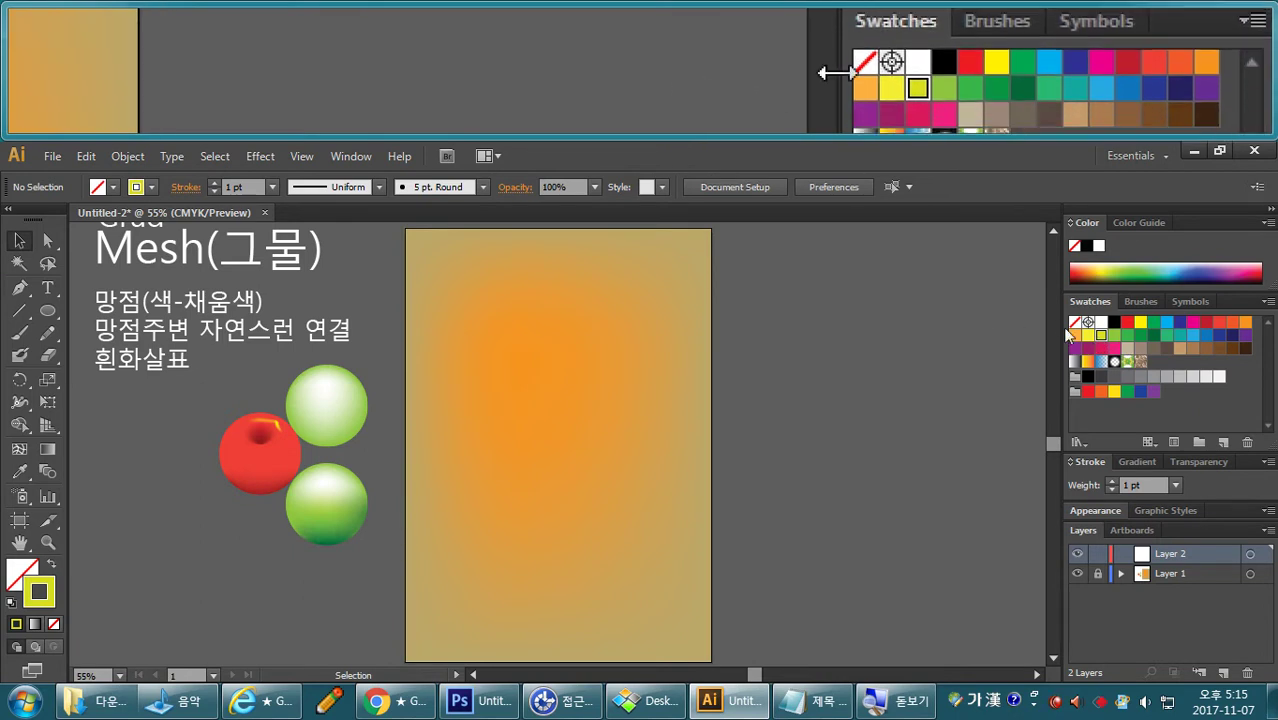
pyautogui.click(1140, 322)
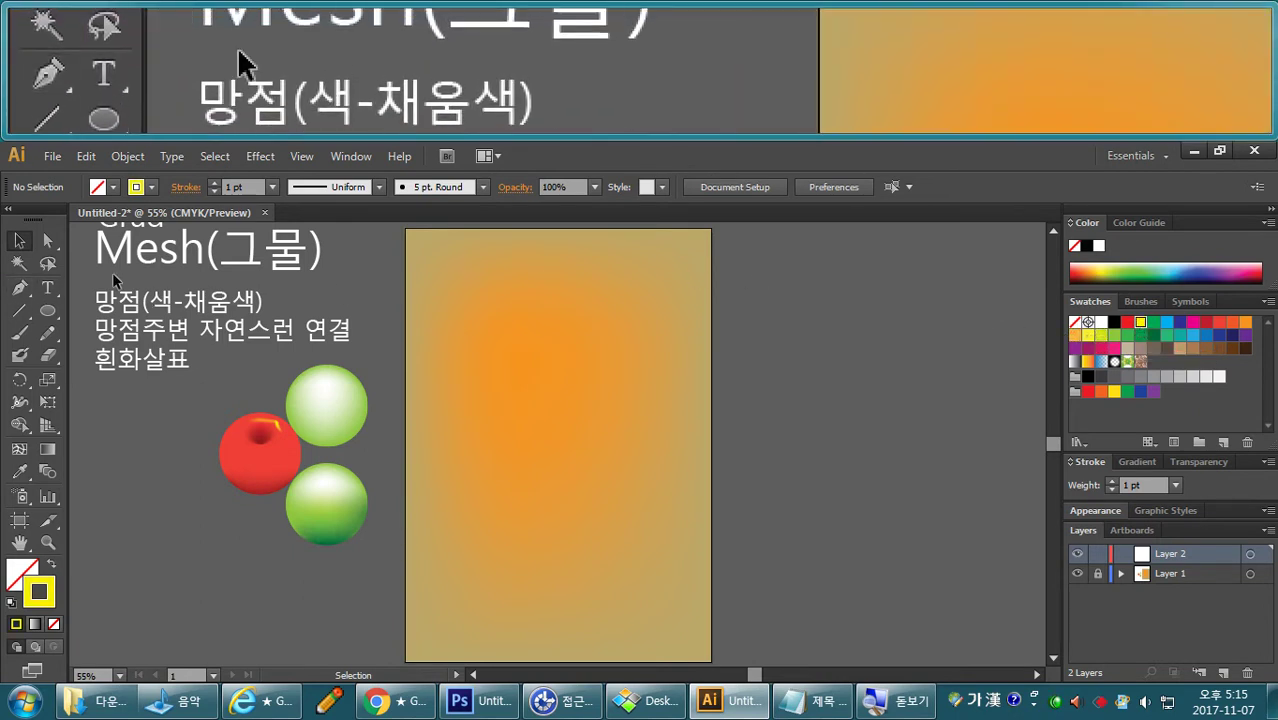
# Draw an S-shaped Pen path from the page's top edge through about X 96.3 mm, Y 154.9 mm to about X 55.4 mm, Y 300.6 mm.
pyautogui.click(21, 291)
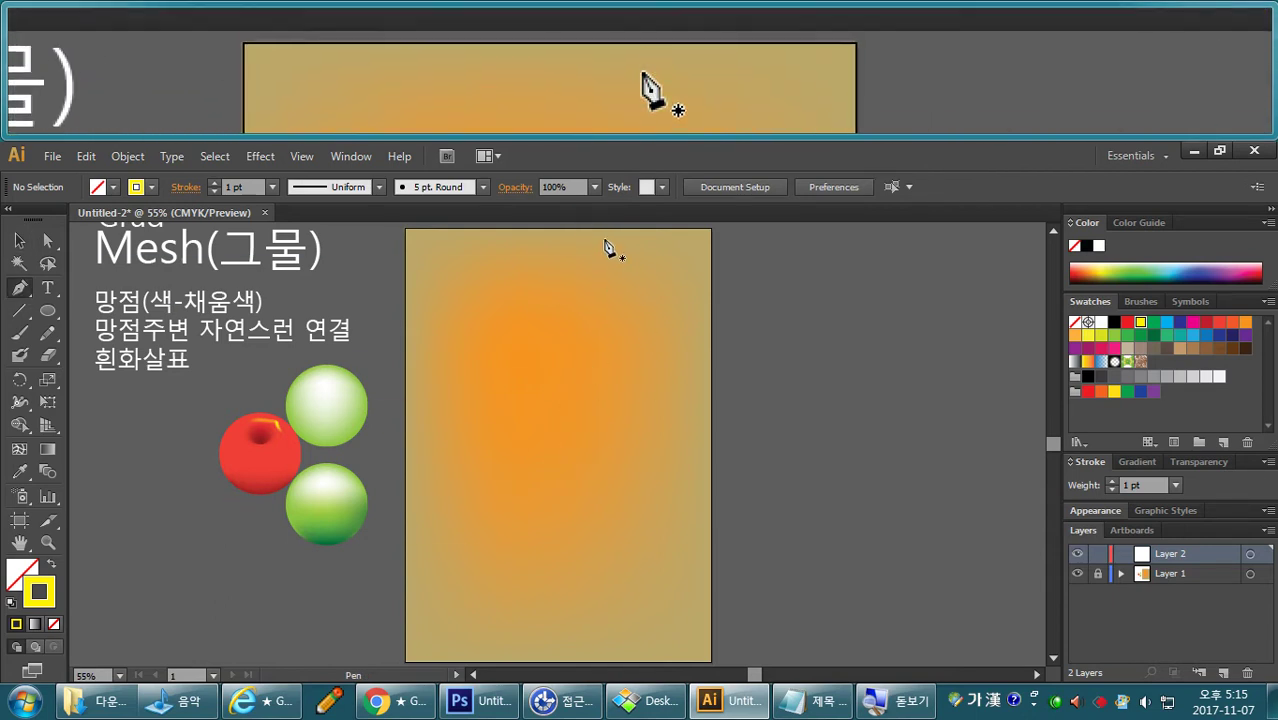
pyautogui.click(612, 229)
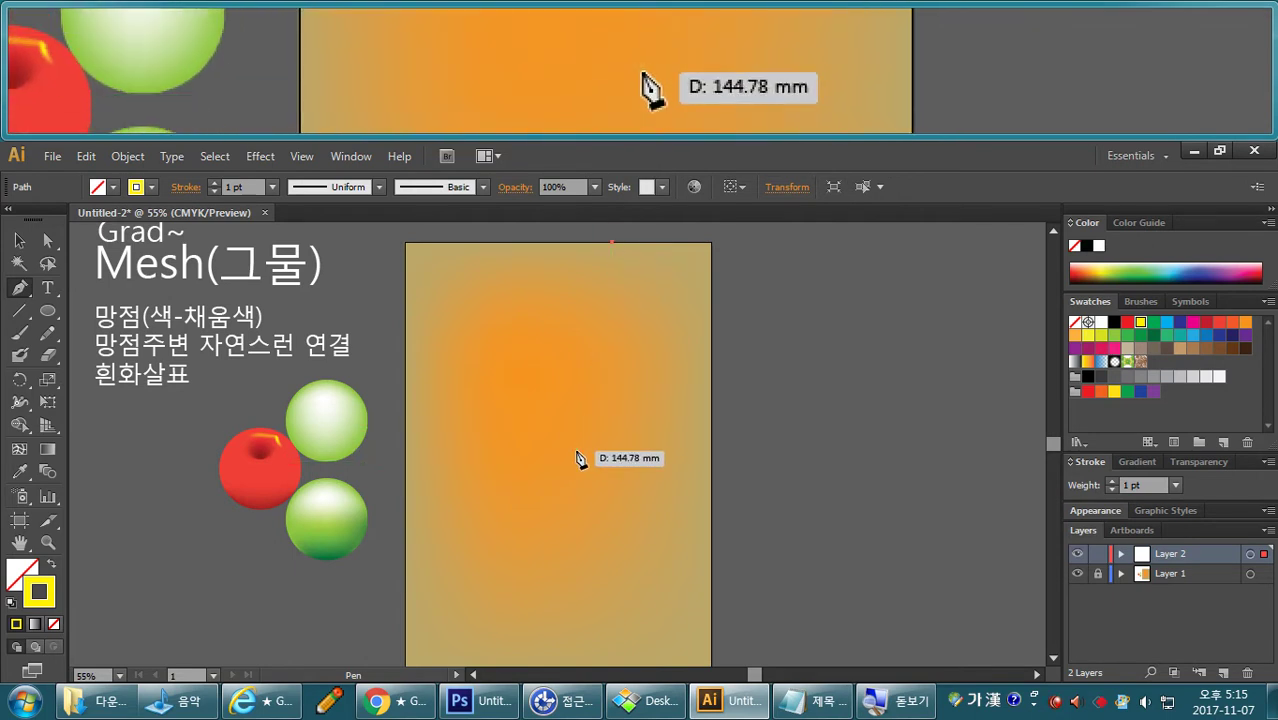
pyautogui.hotkey('ctrl', '-')
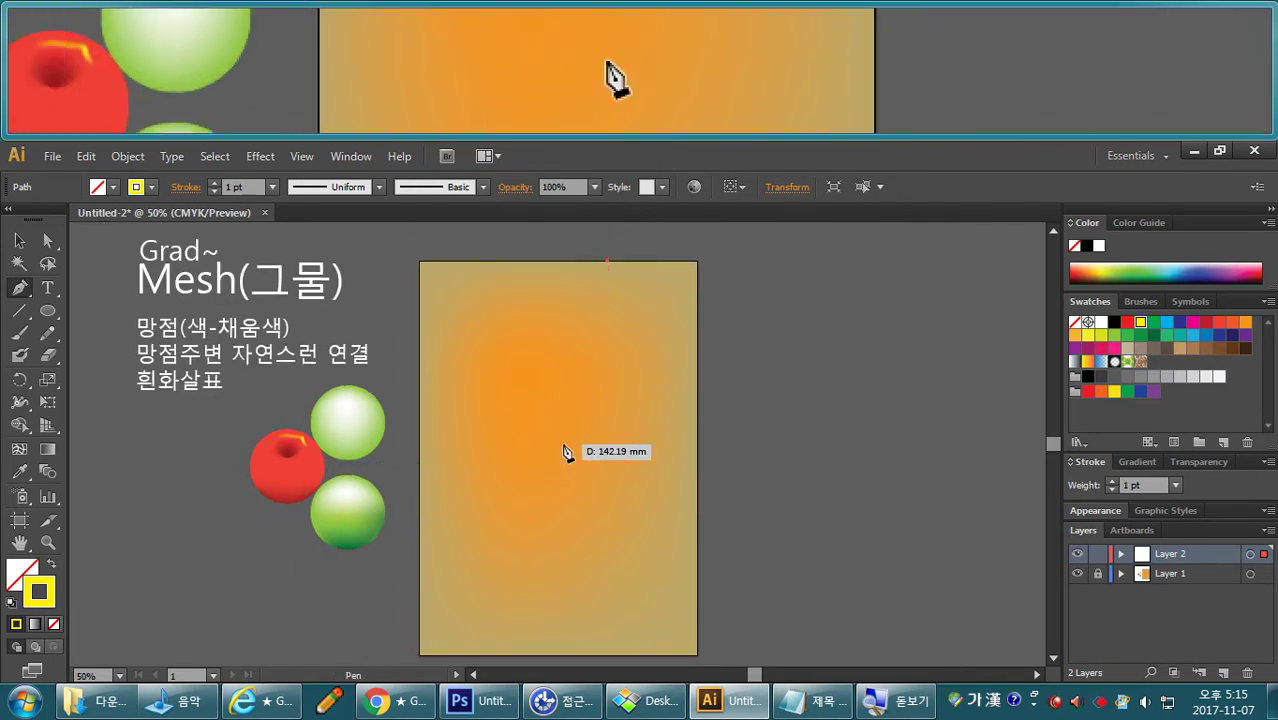
pyautogui.moveTo(545, 466); pyautogui.dragTo(476, 608)
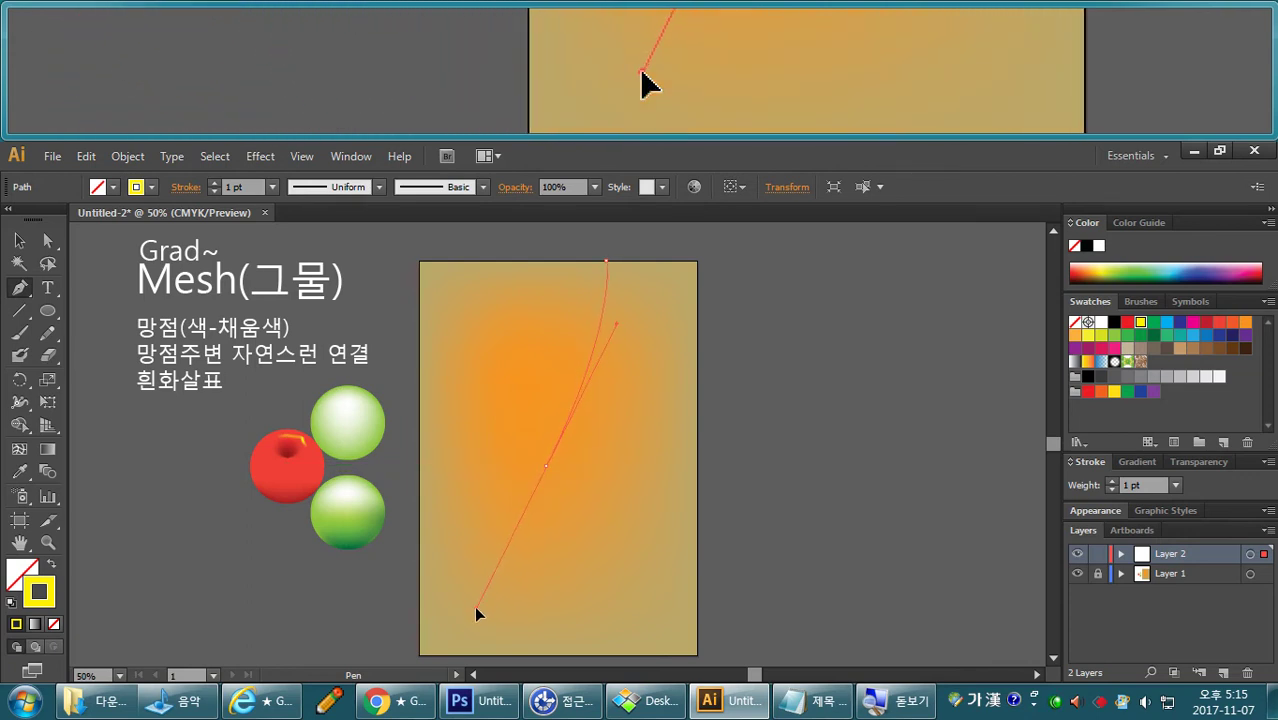
pyautogui.moveTo(475, 610); pyautogui.dragTo(466, 607)
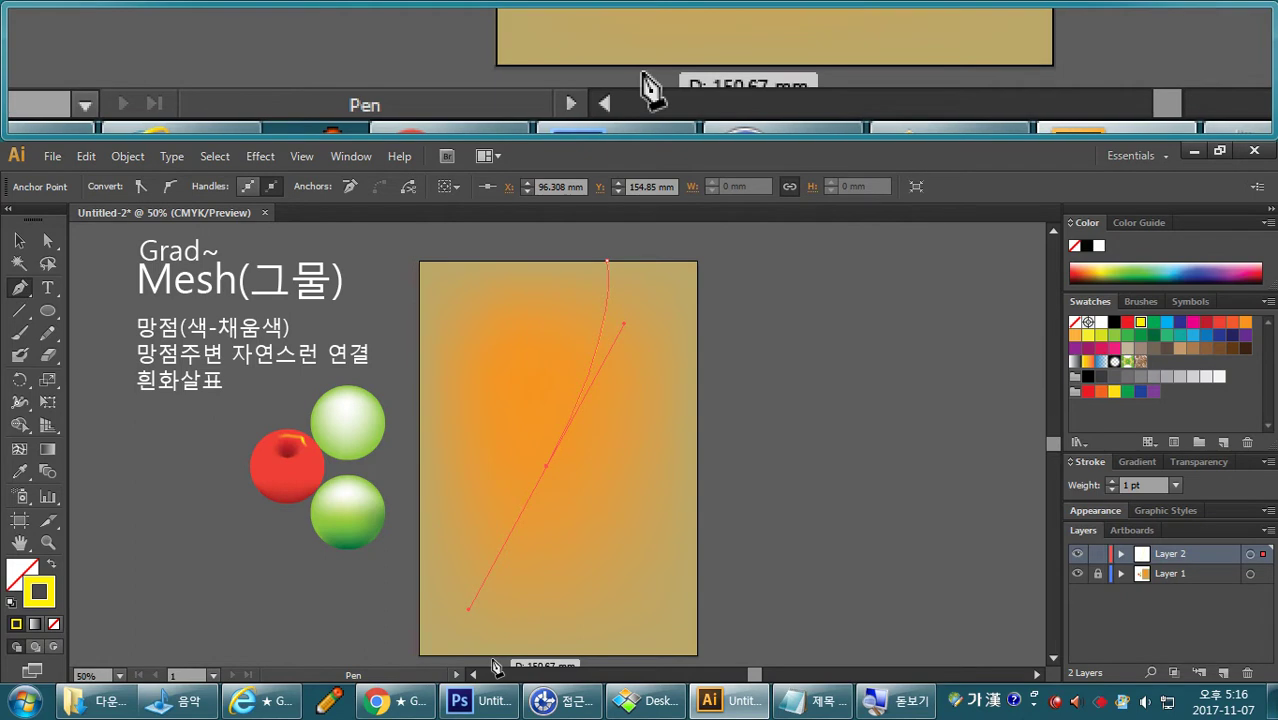
pyautogui.click(491, 662)
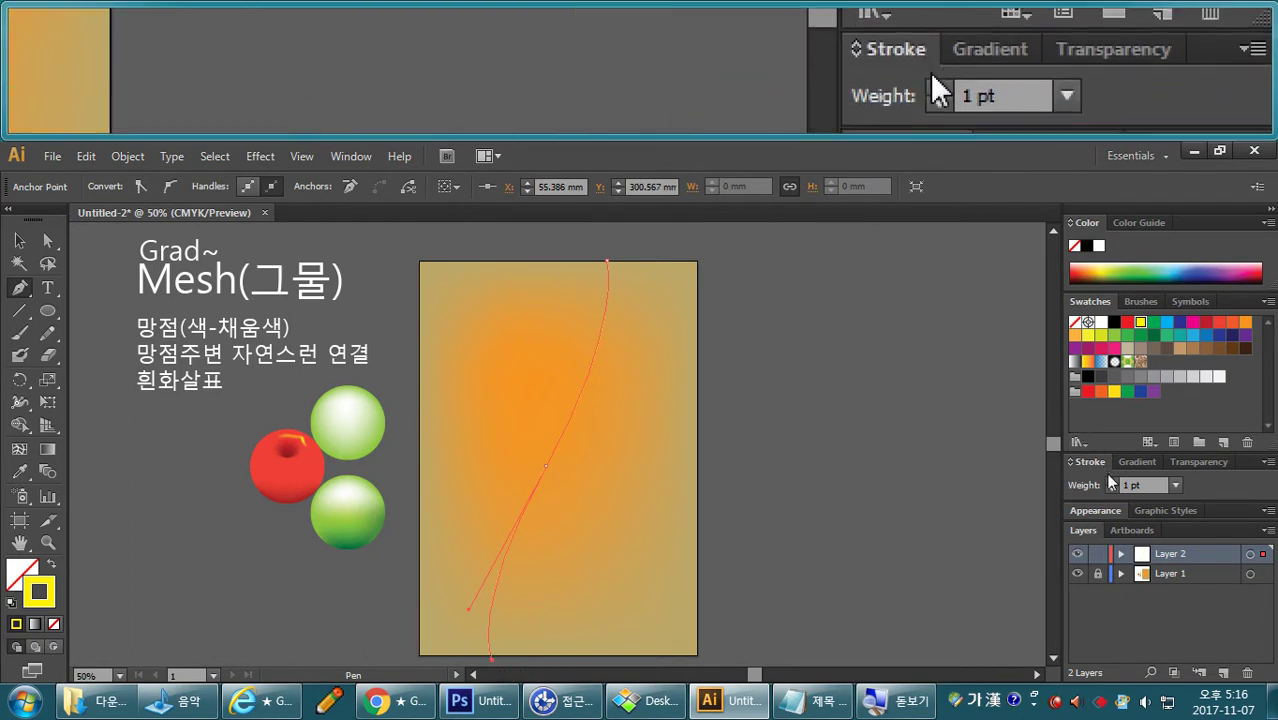
# Set the yellow curve's stroke weight to 8 pt and deselect it.
pyautogui.click(1110, 481)
pyautogui.click(1110, 481)
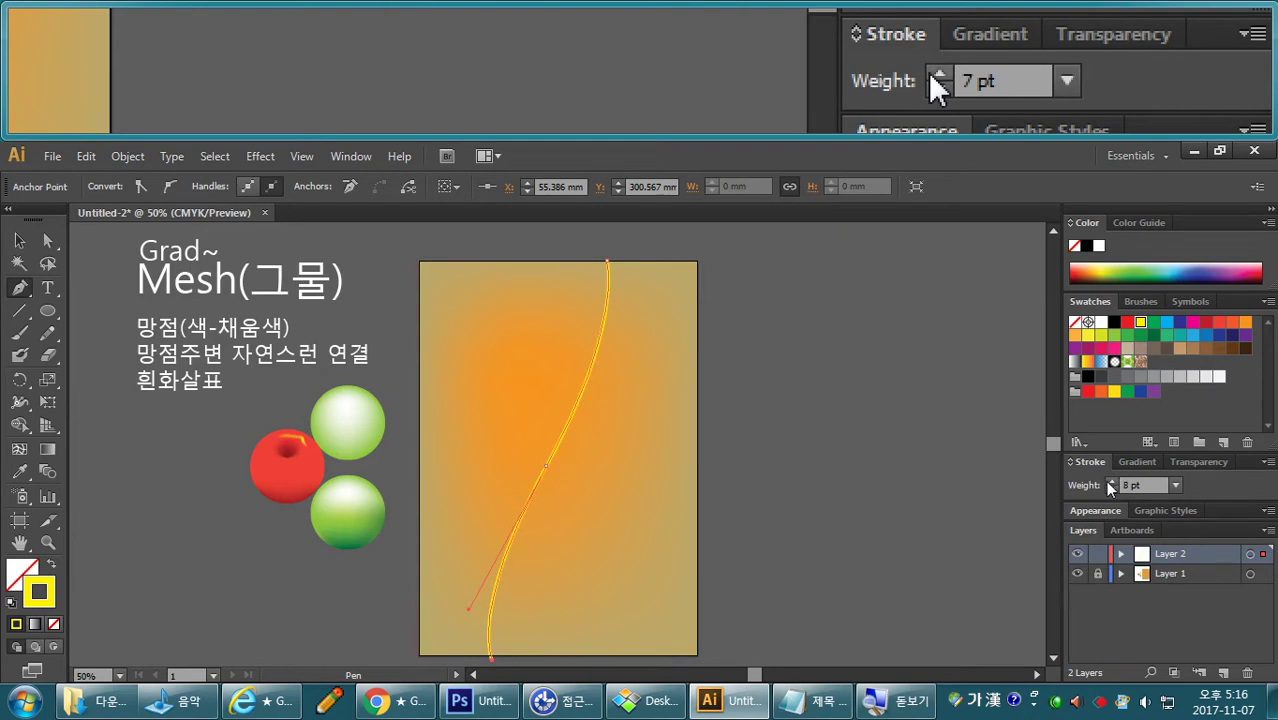
pyautogui.click(1110, 481)
pyautogui.click(19, 240)
pyautogui.click(678, 372)
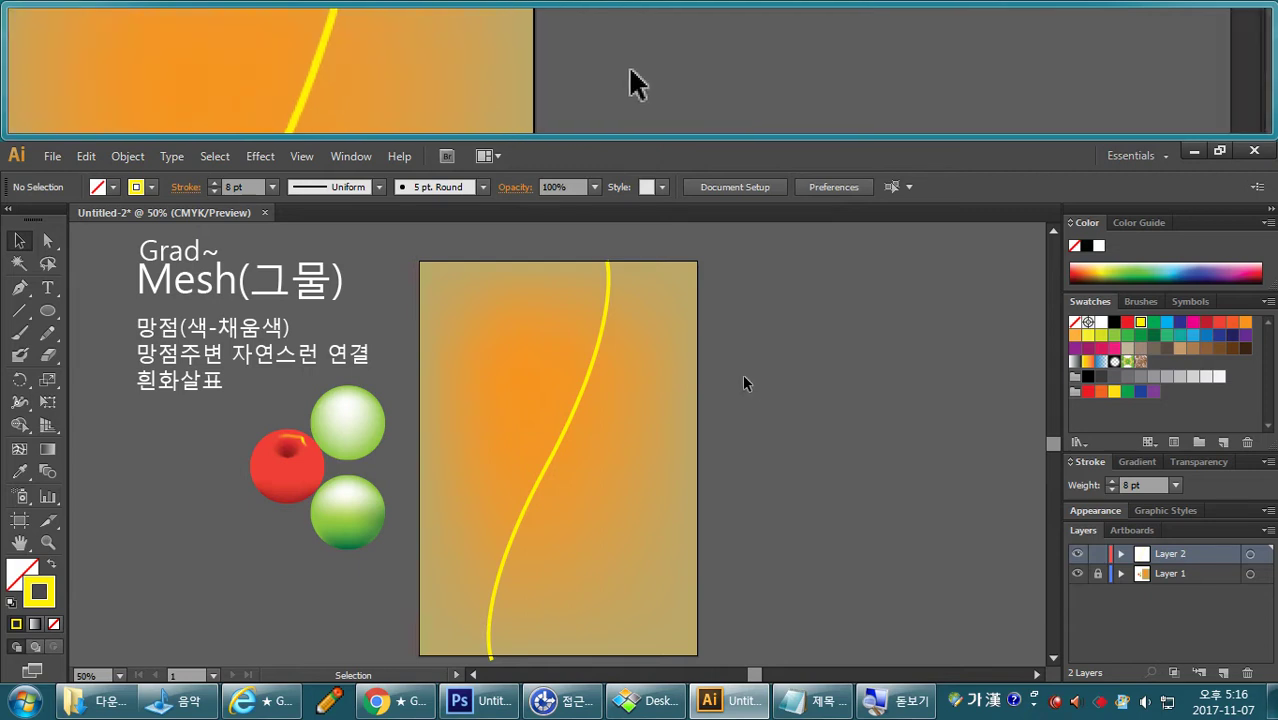
# Rotate a copy of the yellow curve slightly counter-clockwise about its centre and give the copy a white stroke.
pyautogui.hotkey('ctrl', 'a')
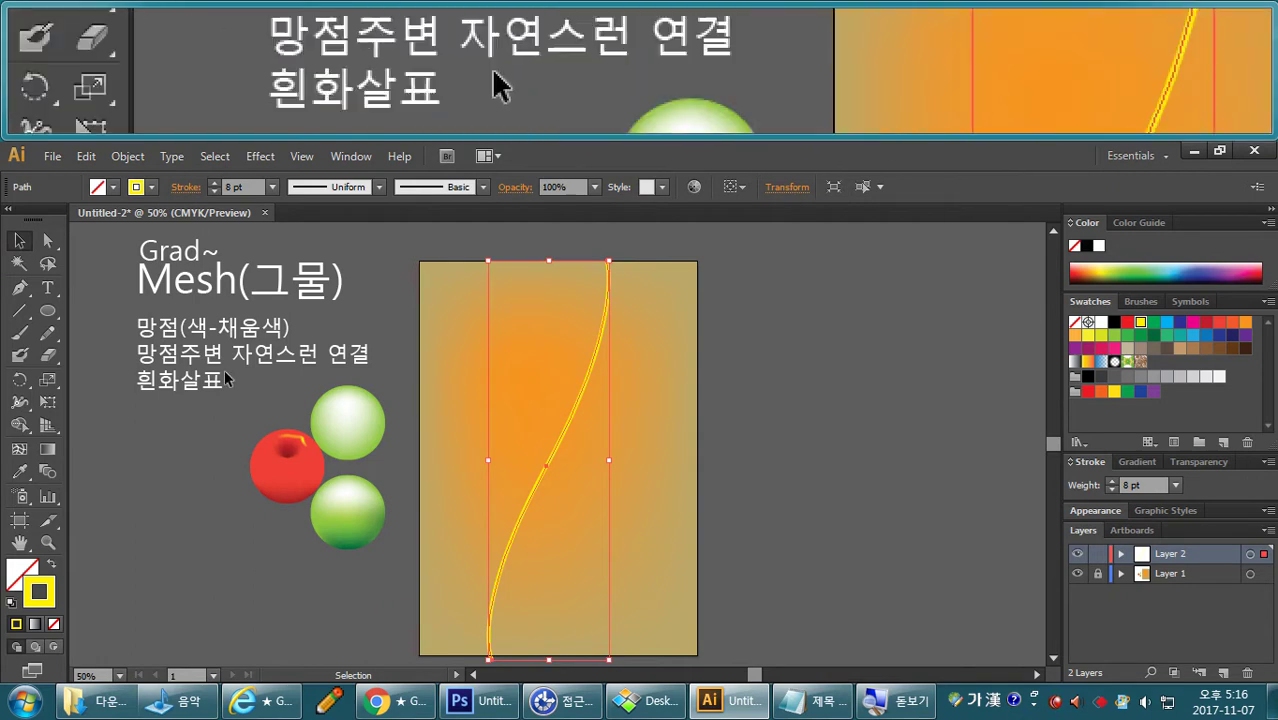
pyautogui.click(18, 381)
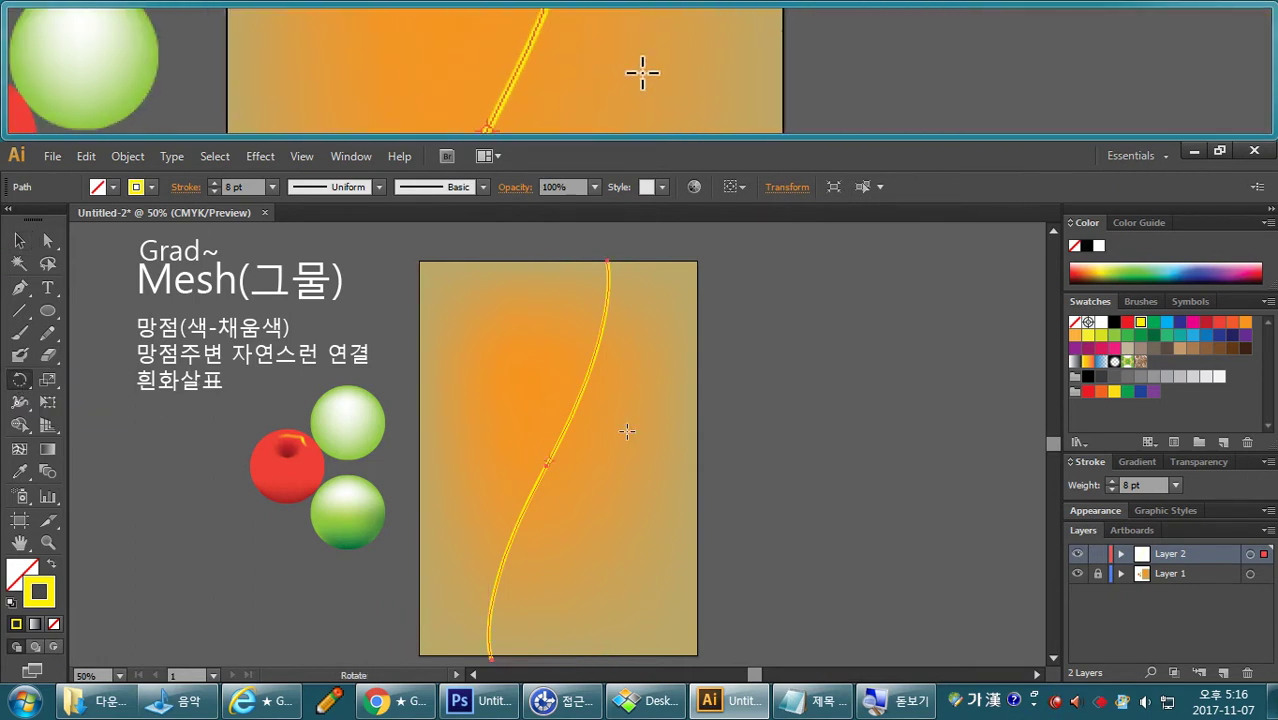
pyautogui.moveTo(627, 430); pyautogui.dragTo(666, 402)
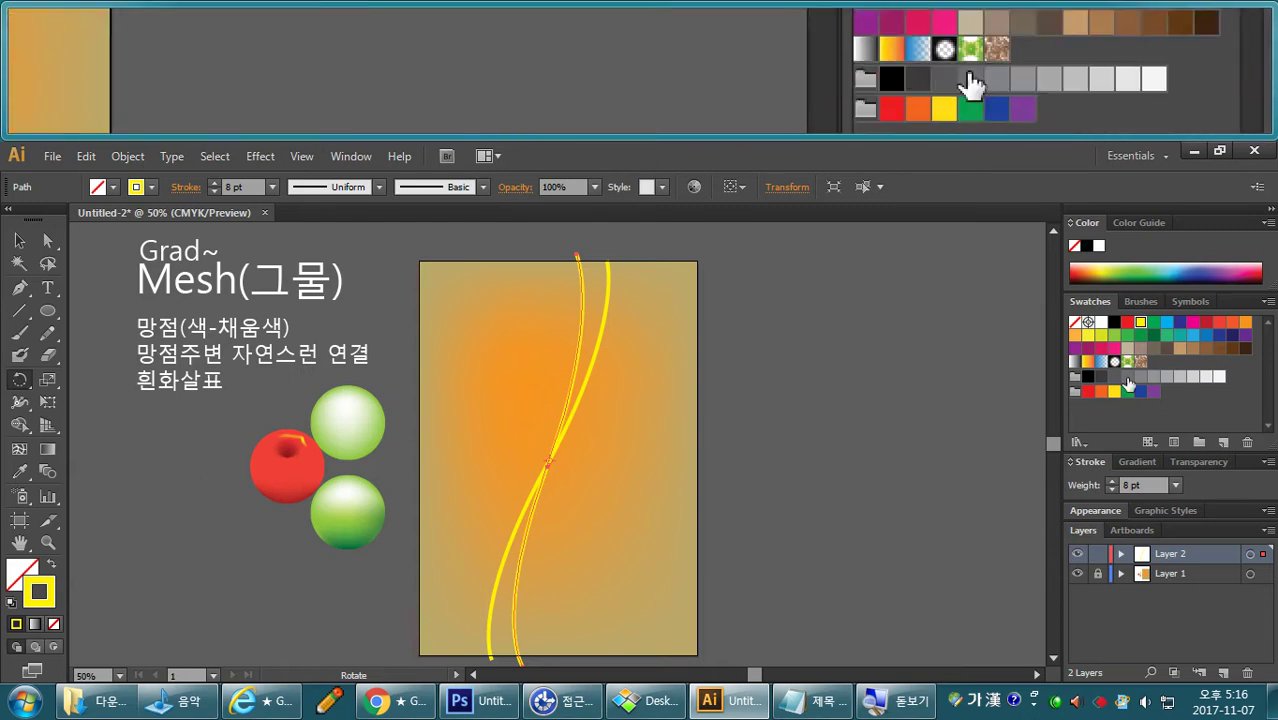
pyautogui.click(1101, 322)
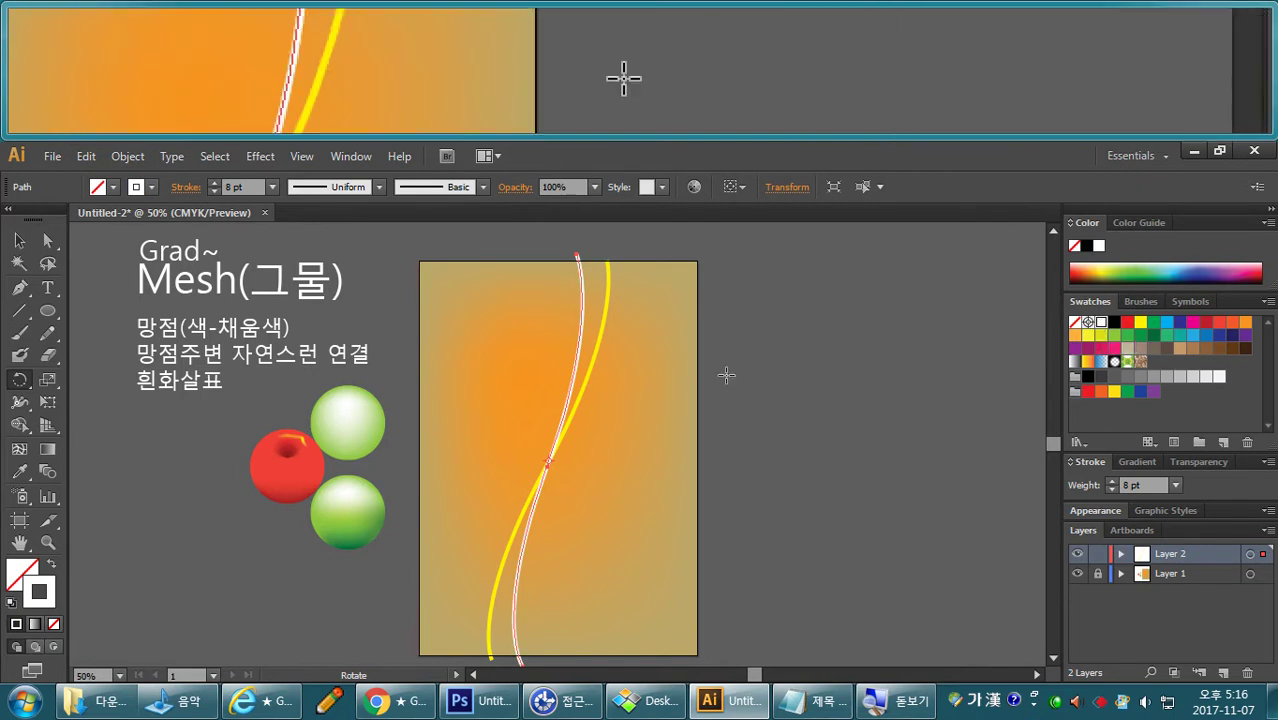
# Inspect the crossing of the two curves at 200%, then check the blend line weights in the reference poster and return to Illustrator.
pyautogui.press('v')
pyautogui.hotkey('ctrl', '=')
pyautogui.hotkey('ctrl', '=')
pyautogui.hotkey('ctrl', '=')
pyautogui.hotkey('ctrl', '=')
pyautogui.press('r')
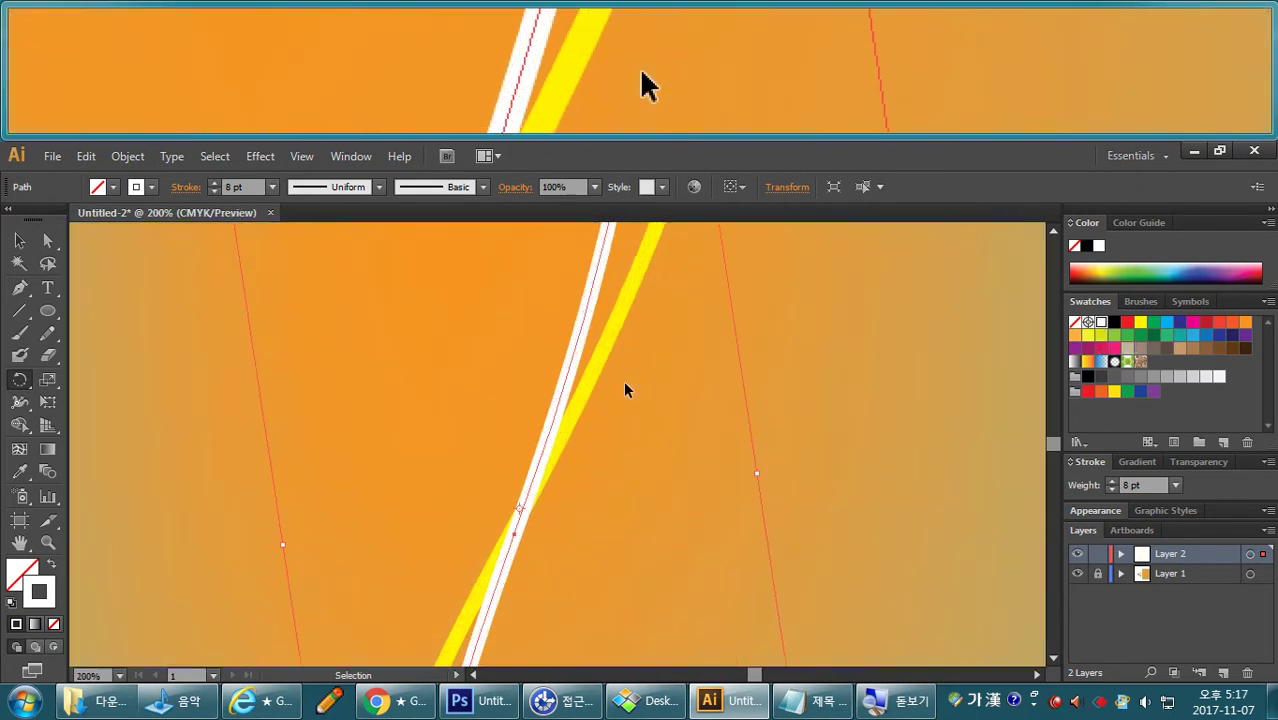
pyautogui.click(19, 241)
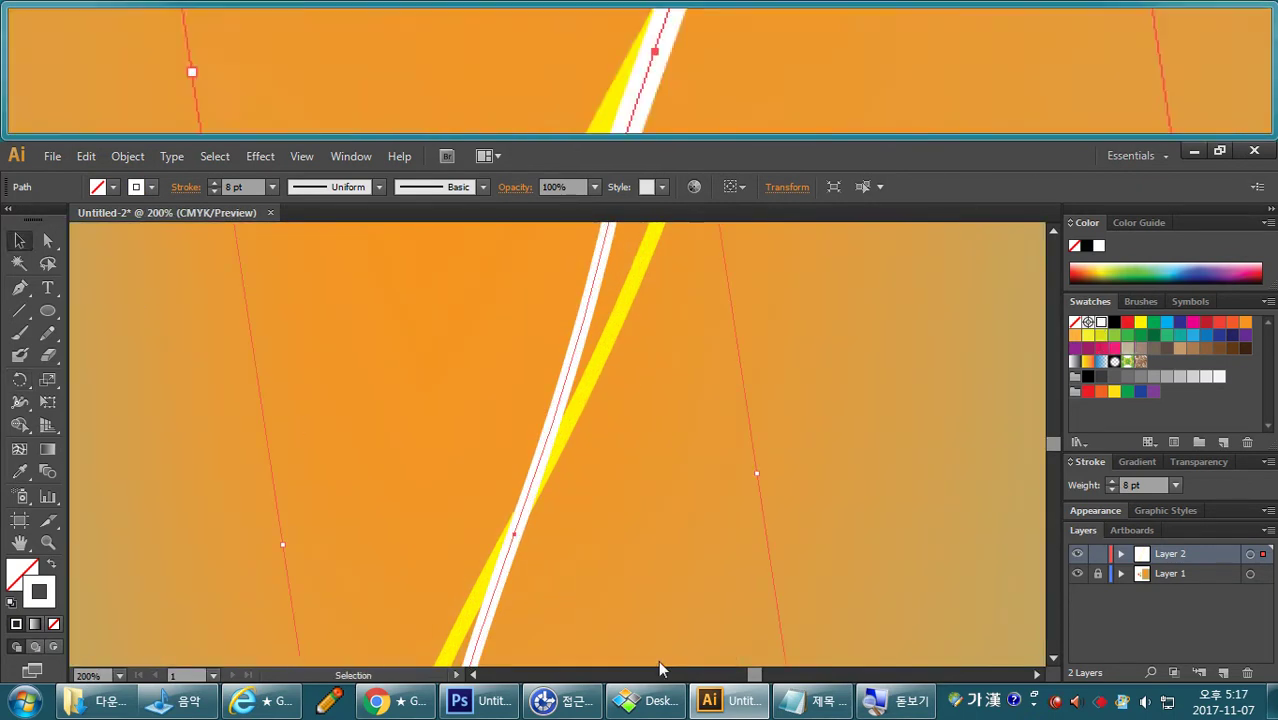
pyautogui.click(665, 705)
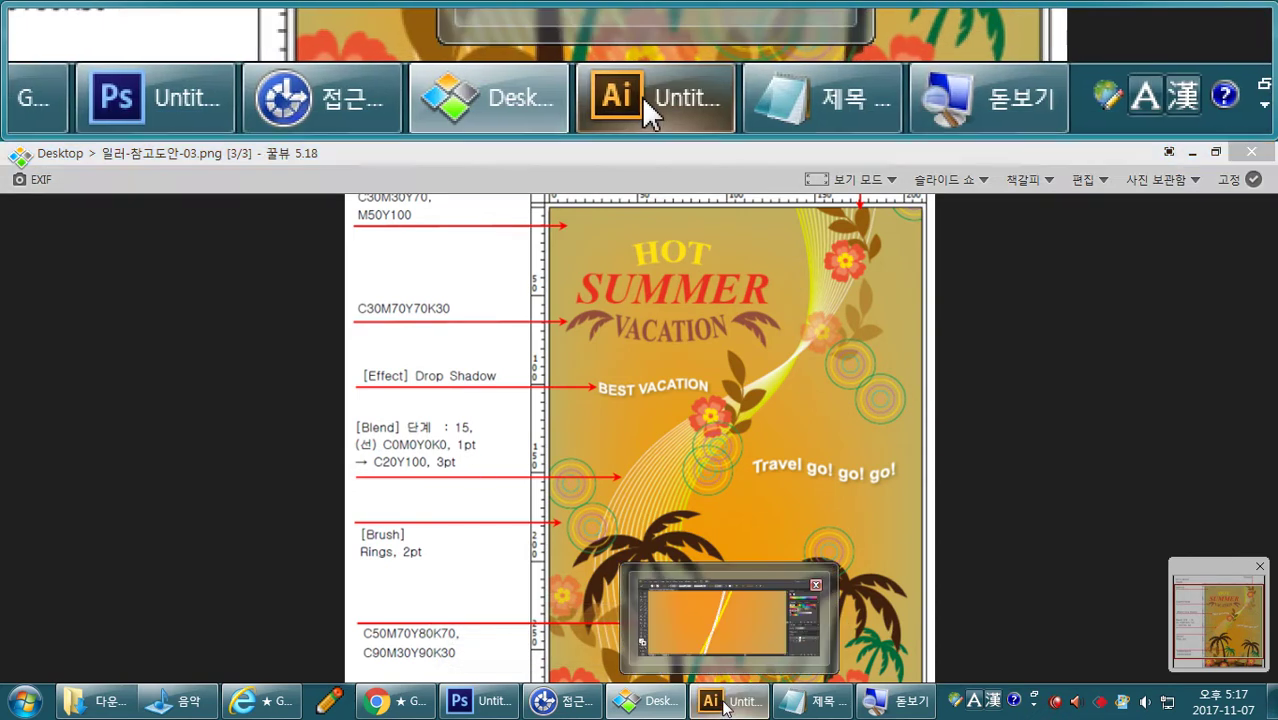
pyautogui.click(737, 700)
# Set the yellow curve's stroke weight to 3 pt and the white curve's to 1 pt.
pyautogui.click(627, 480)
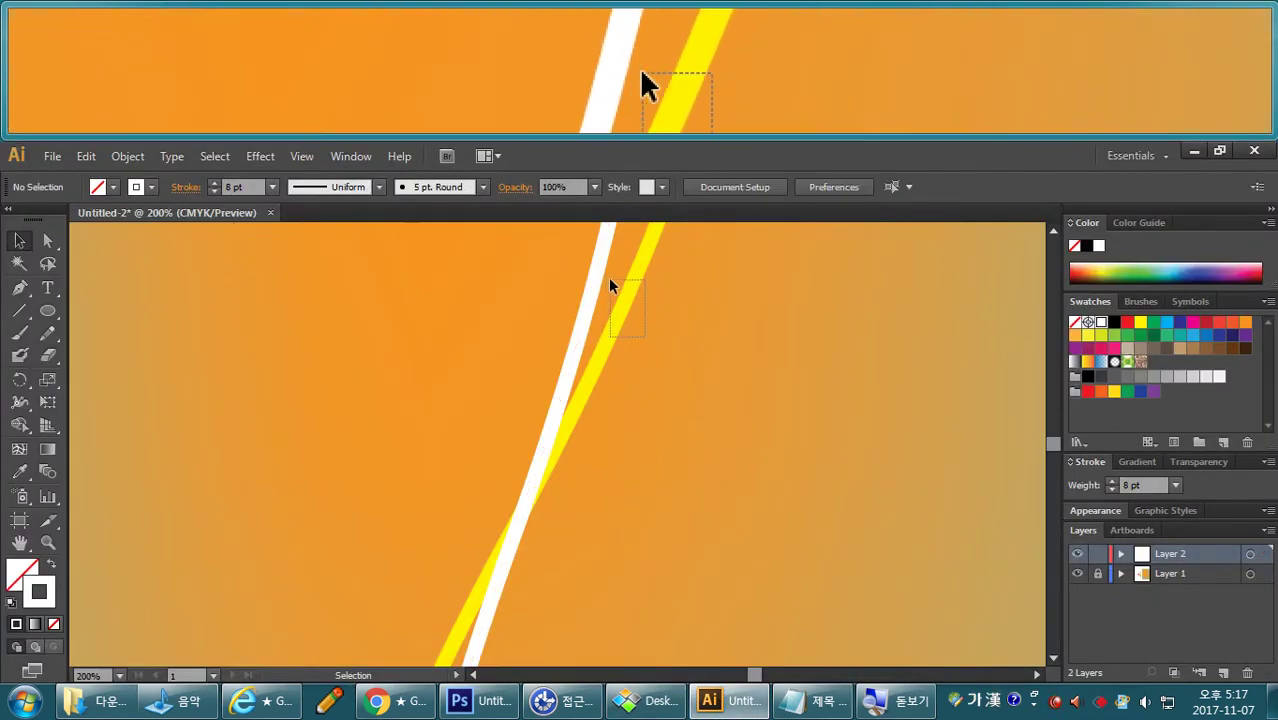
pyautogui.click(608, 282)
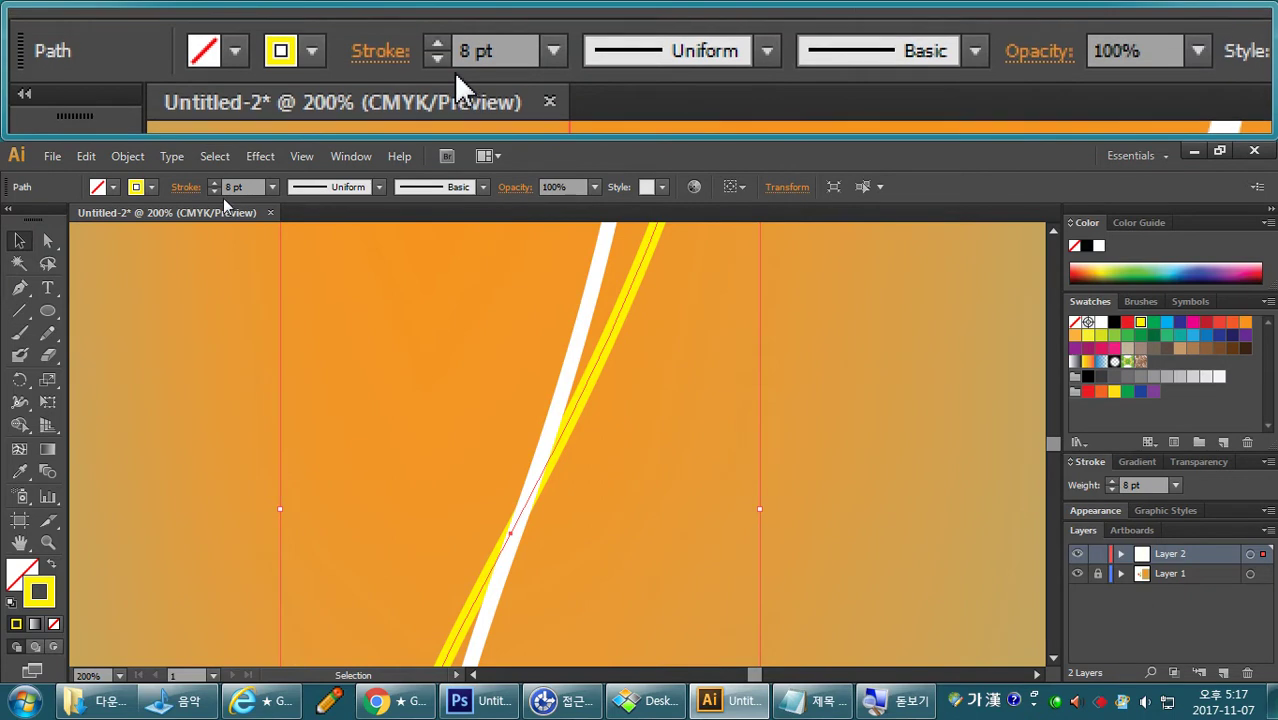
pyautogui.click(273, 186)
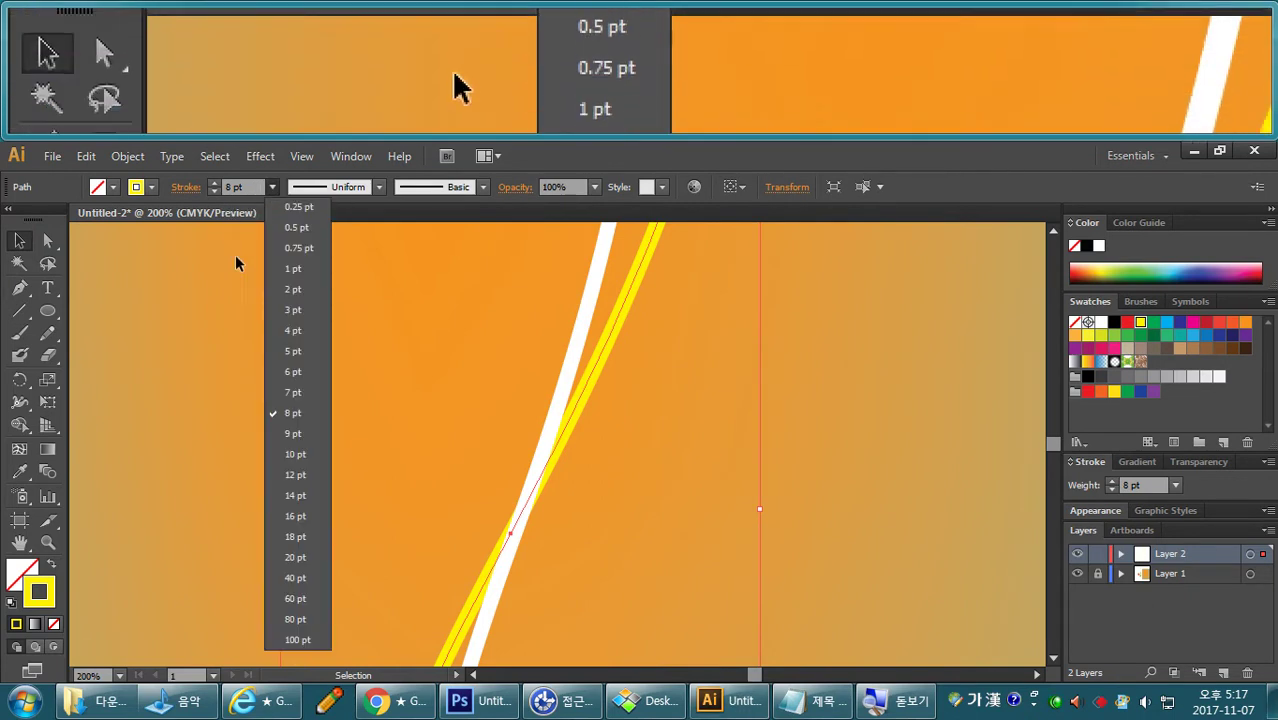
pyautogui.click(288, 311)
pyautogui.moveTo(541, 279); pyautogui.dragTo(598, 302)
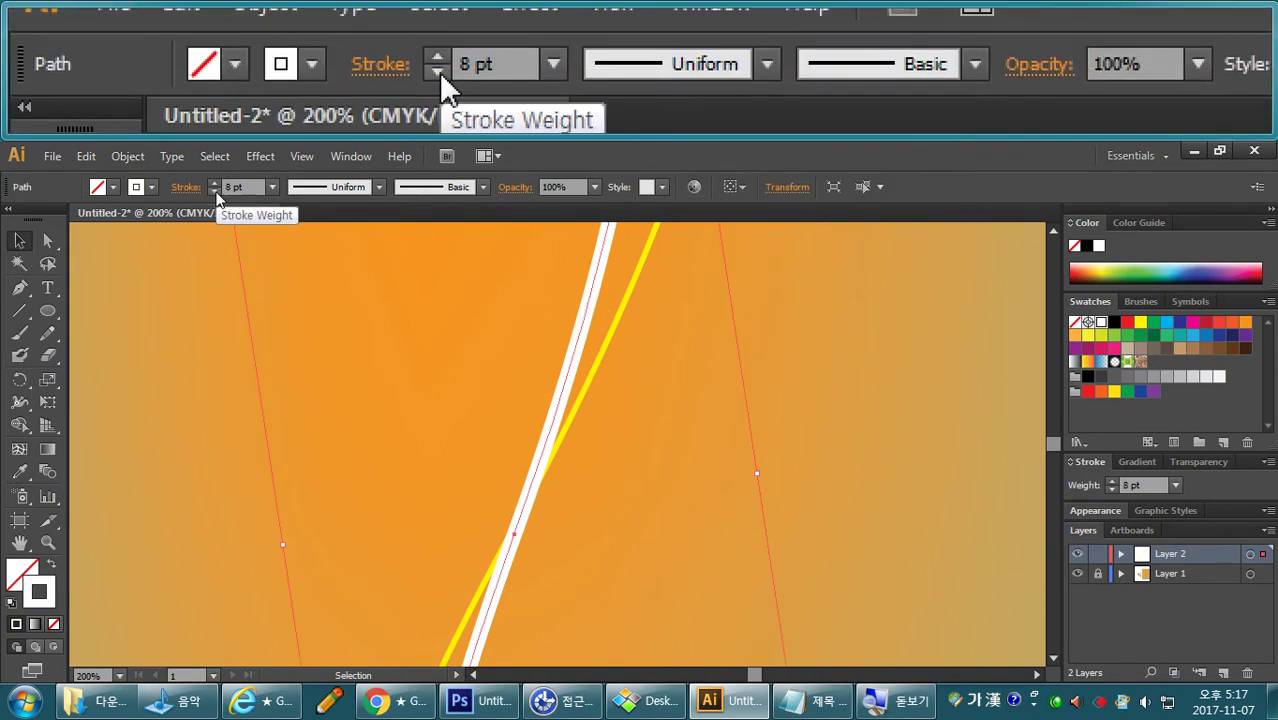
pyautogui.click(272, 186)
pyautogui.click(300, 266)
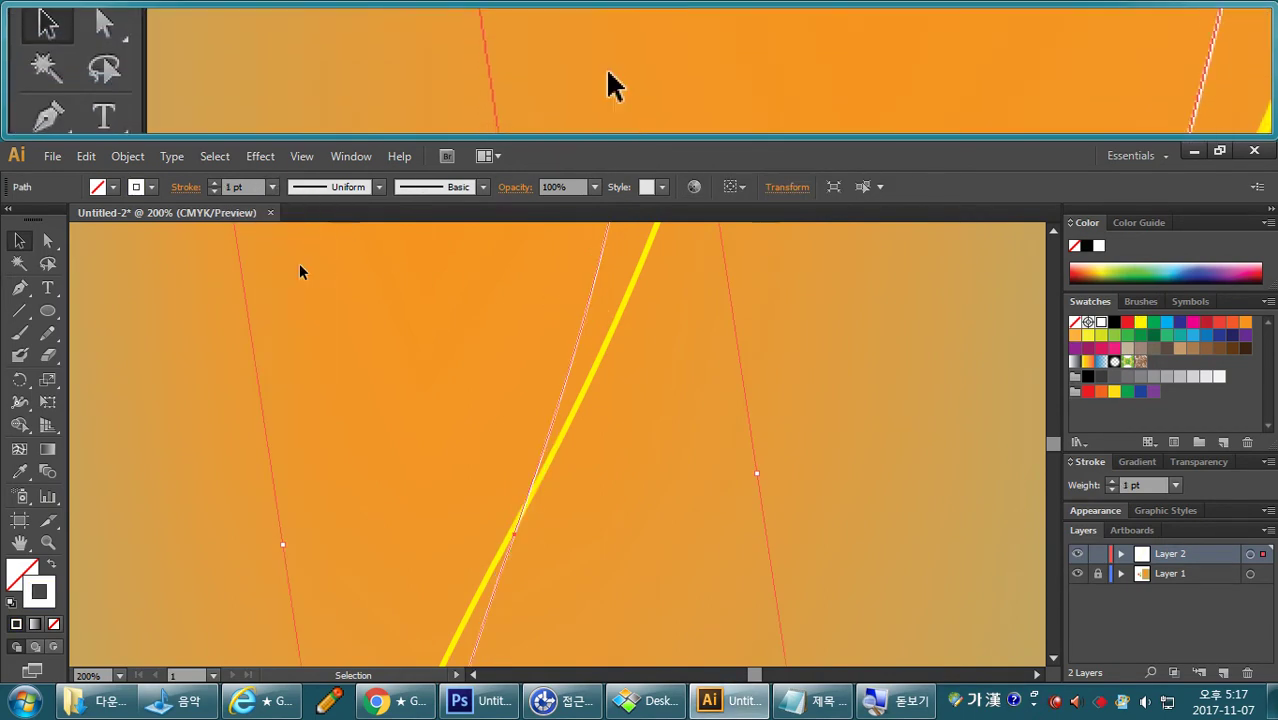
# Deselect the curves, view them at 100%, then check the blended wave in the reference poster and return to Illustrator.
pyautogui.click(685, 403)
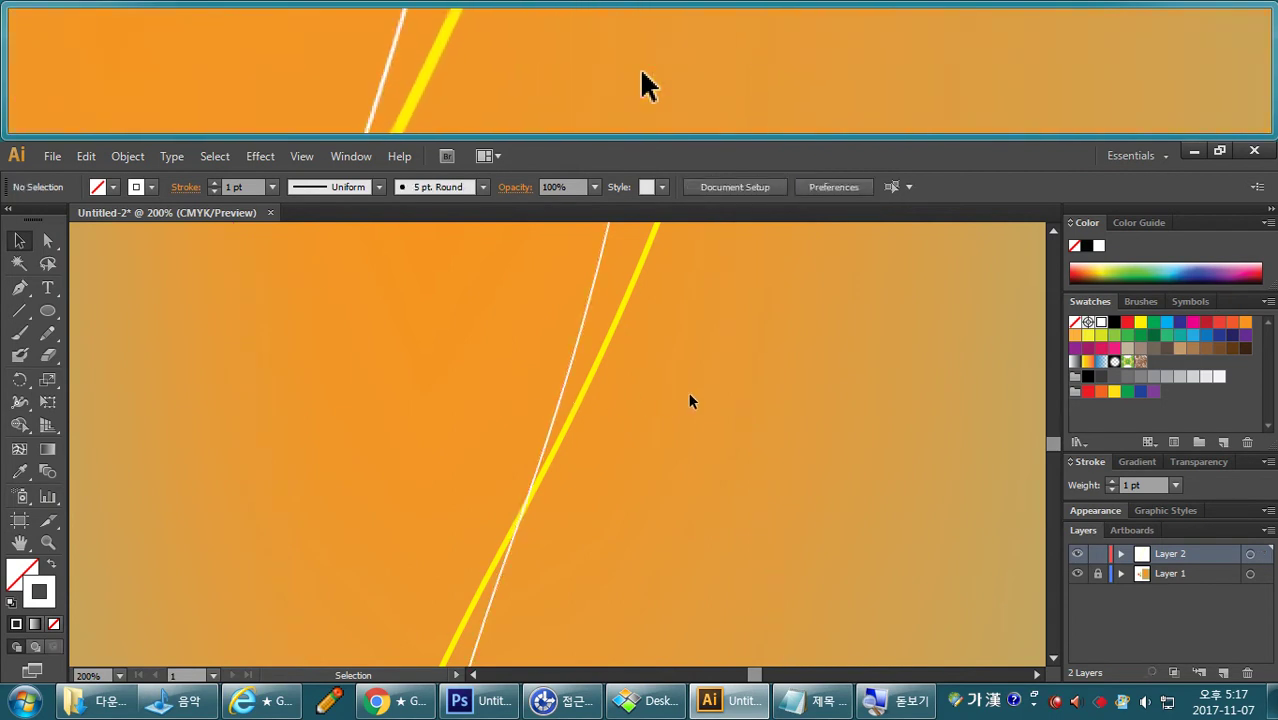
pyautogui.hotkey('ctrl', '1')
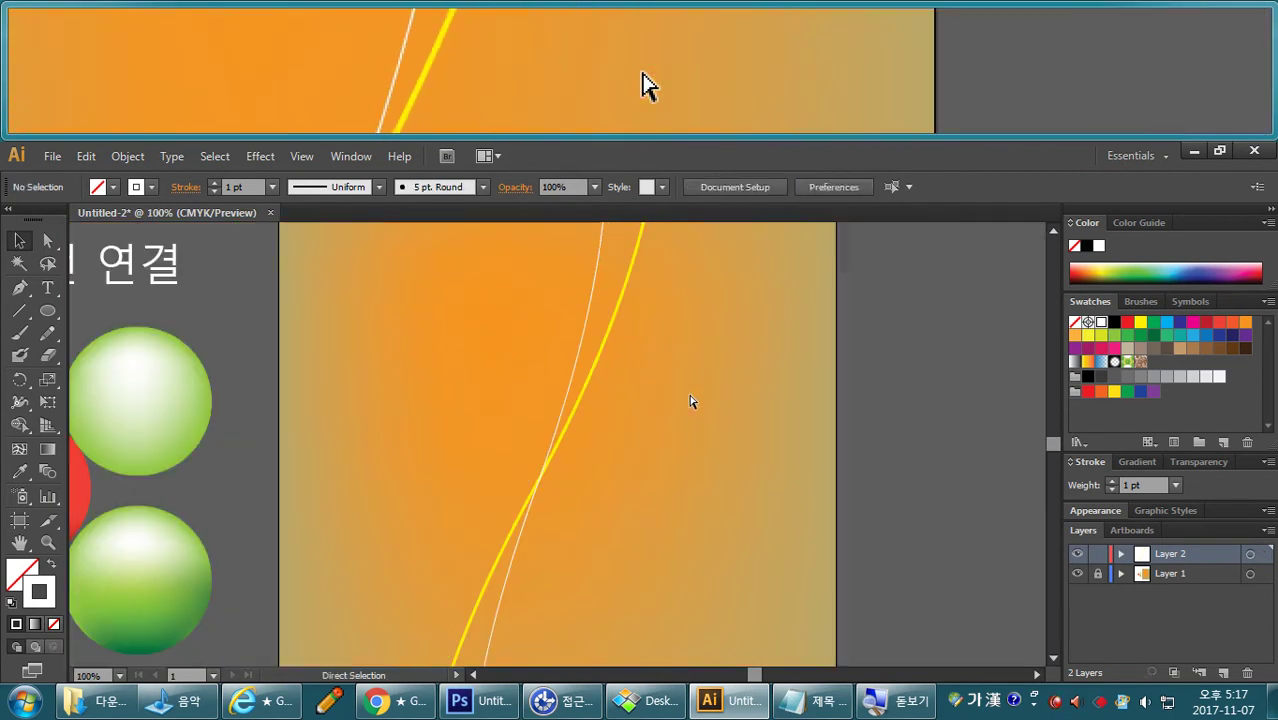
pyautogui.hotkey('ctrl', '-')
pyautogui.hotkey('ctrl', '+')
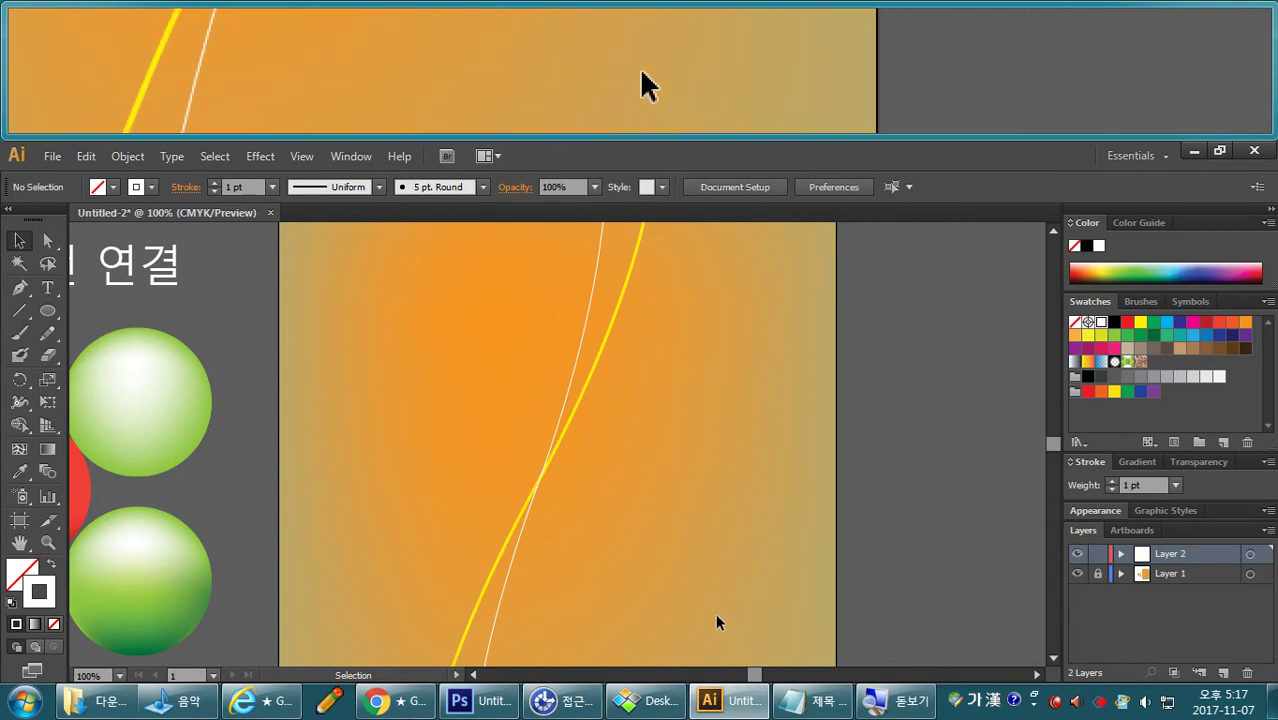
pyautogui.click(650, 700)
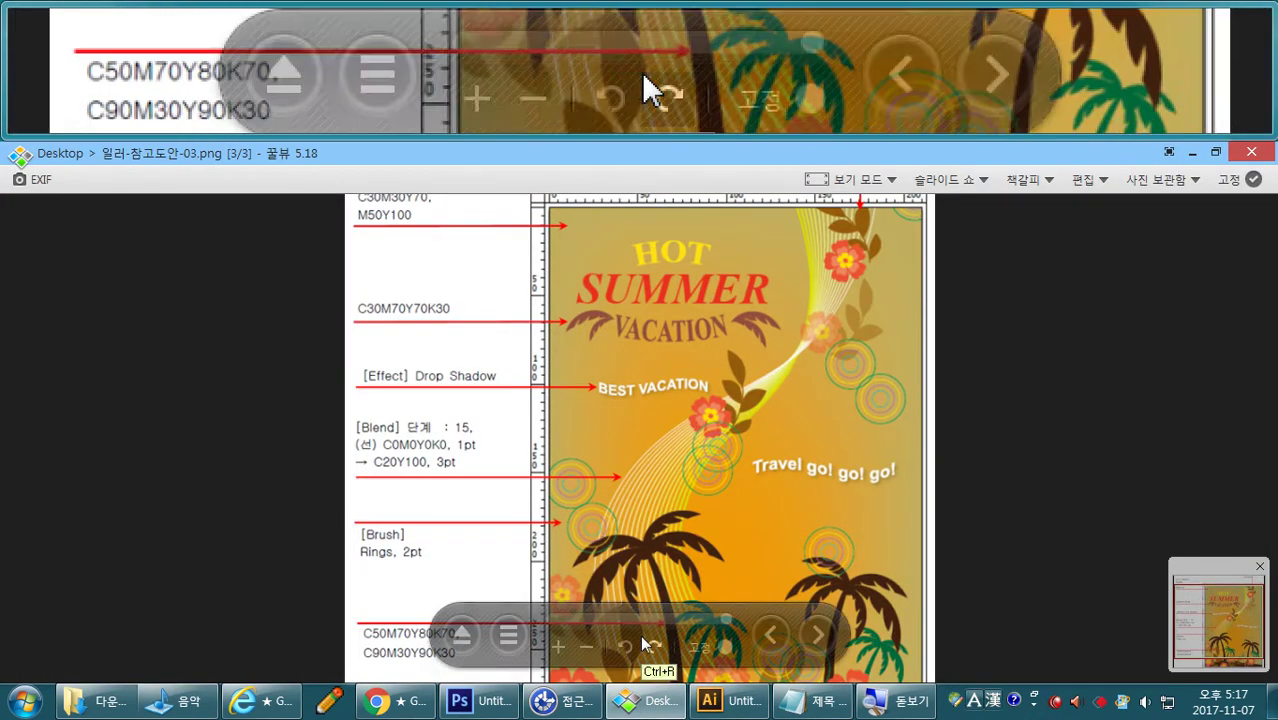
pyautogui.click(728, 700)
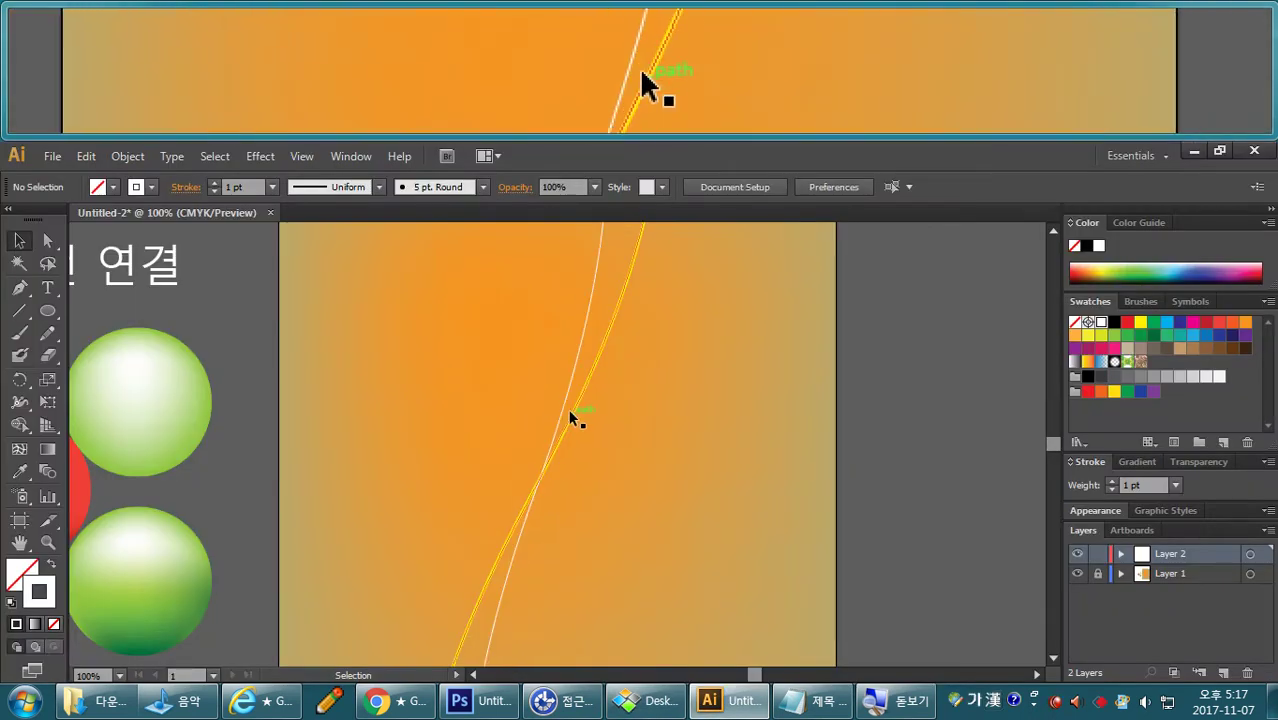
# Rotate the yellow curve slightly clockwise to widen the gap from the white curve, and deselect it.
pyautogui.click(576, 408)
pyautogui.hotkey('ctrl', '-')
pyautogui.hotkey('ctrl', '-')
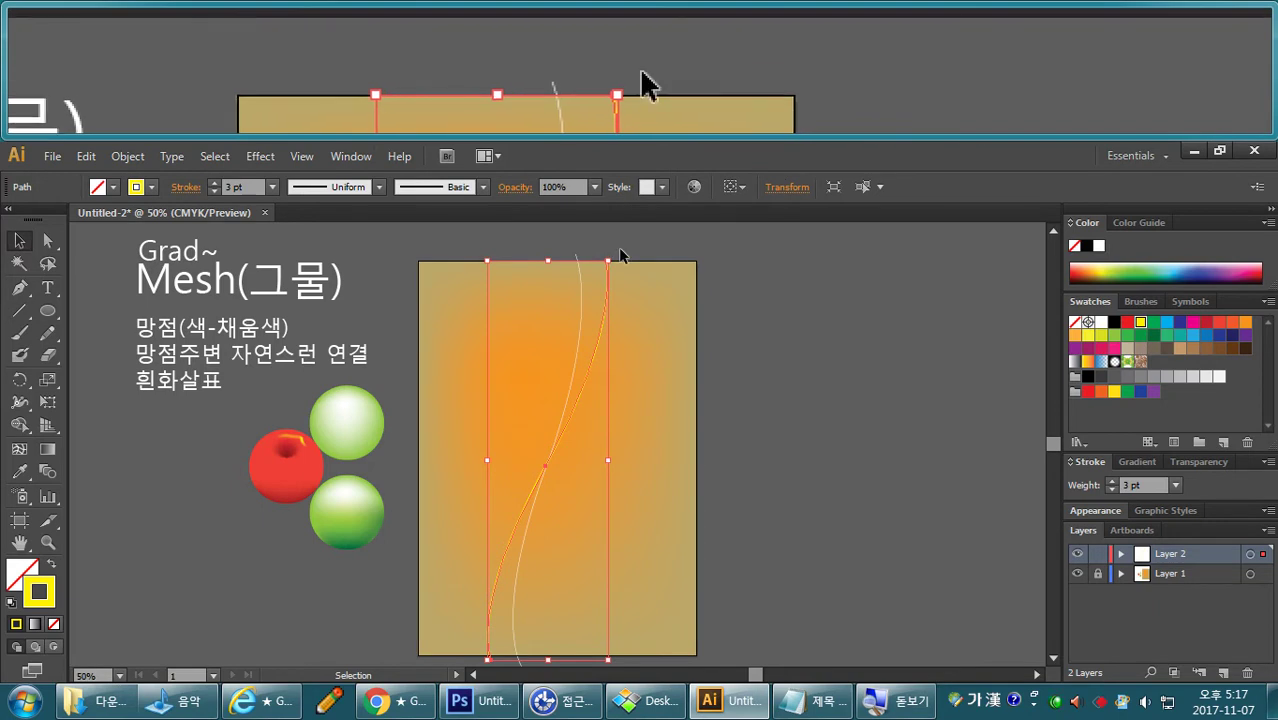
pyautogui.moveTo(621, 251); pyautogui.dragTo(655, 266)
pyautogui.click(604, 256)
pyautogui.click(671, 247)
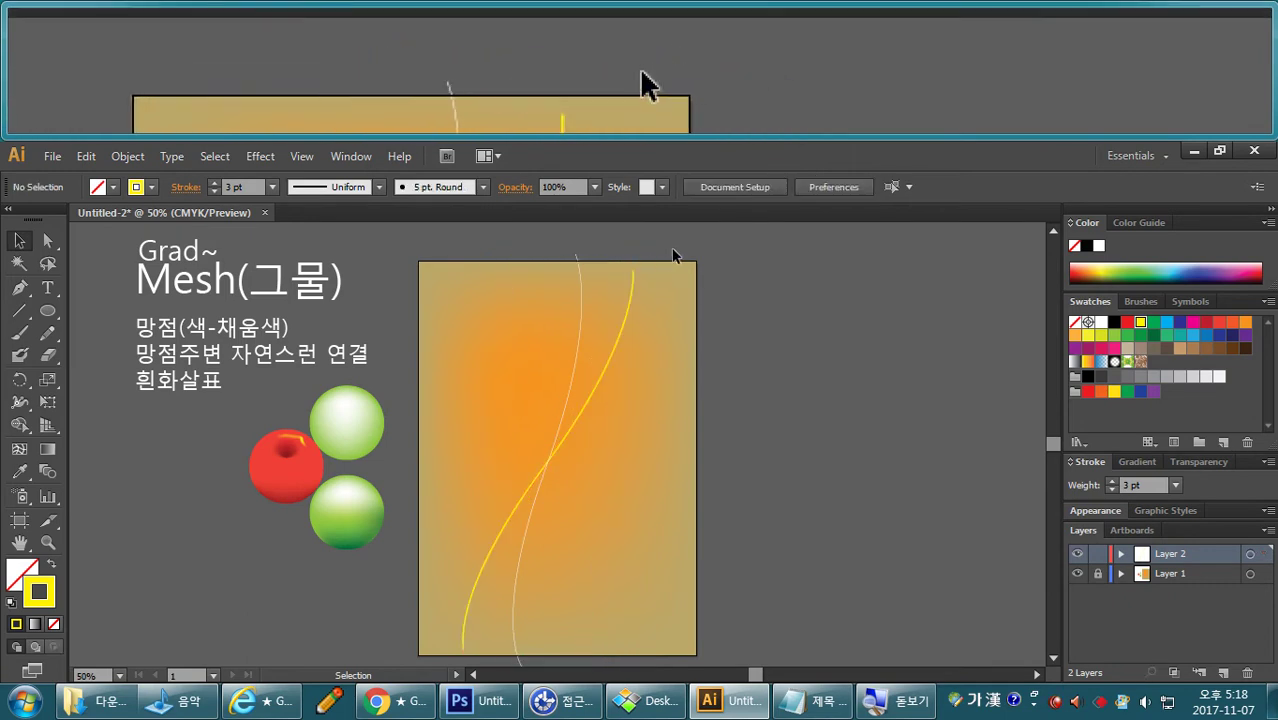
# Move only the yellow curve's top anchor point up to about Y -4.9 mm, just beyond the page's top edge.
pyautogui.click(47, 247)
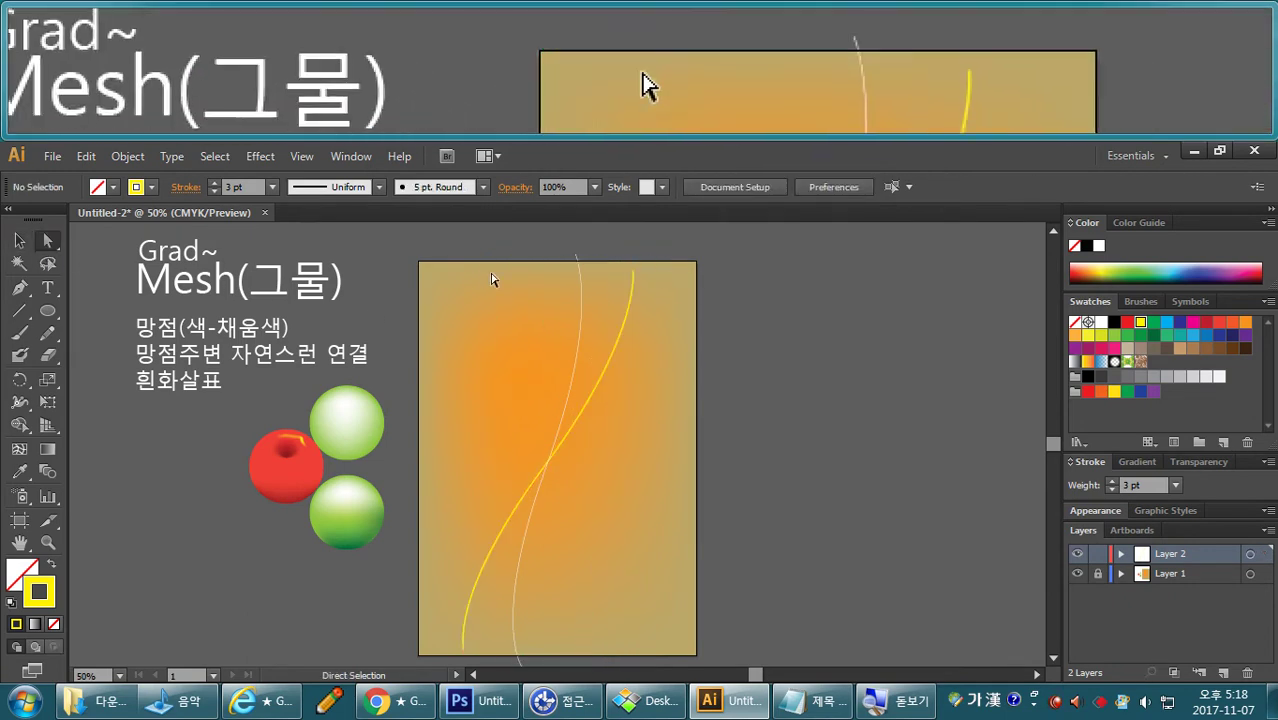
pyautogui.moveTo(671, 288); pyautogui.dragTo(618, 241)
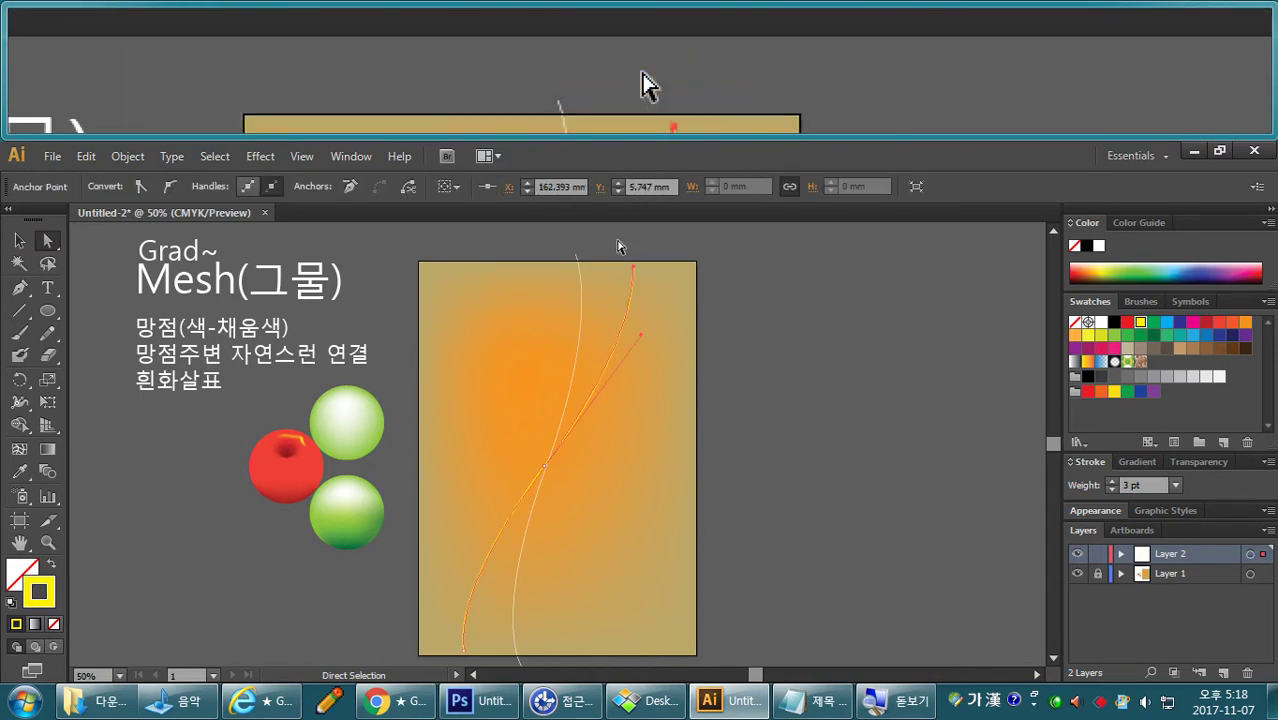
pyautogui.moveTo(636, 260); pyautogui.dragTo(634, 252)
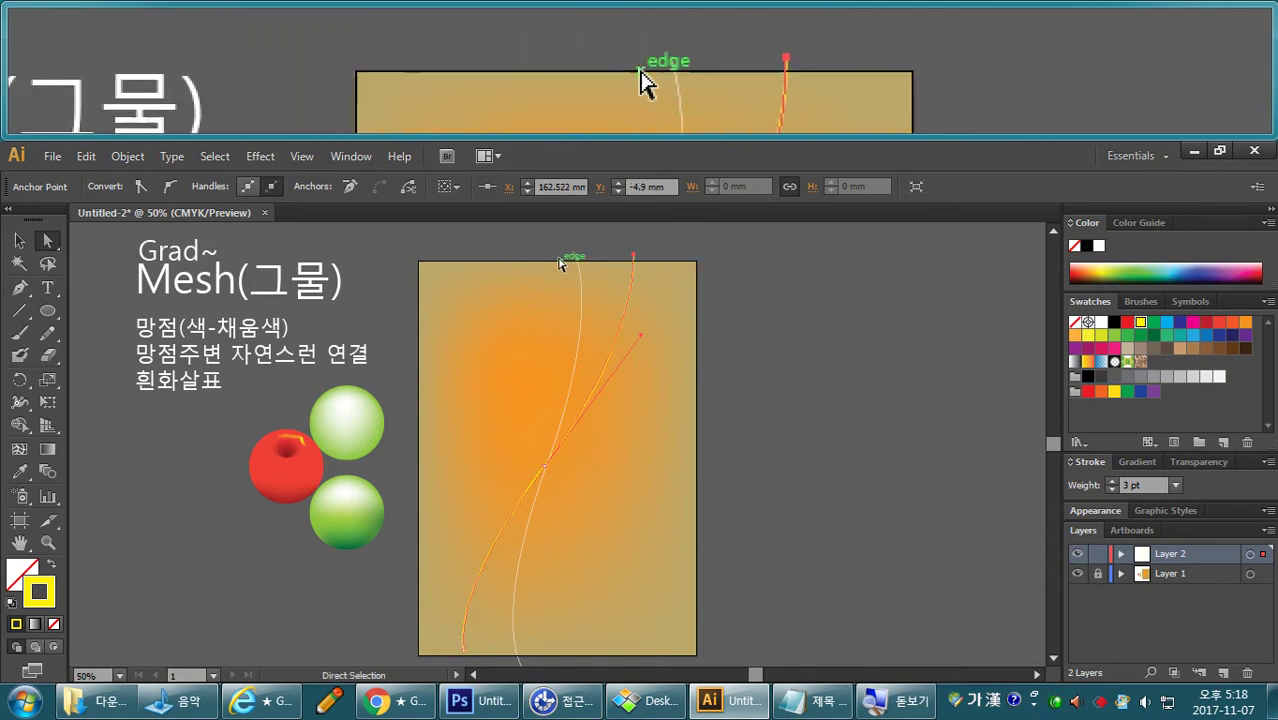
# Adjust both curves' bottom anchors to end at the page's bottom edge, and bring their top anchors onto the page's top edge.
pyautogui.scroll(-3, 610, 350)
pyautogui.moveTo(464, 515); pyautogui.dragTo(462, 520)
pyautogui.moveTo(550, 557); pyautogui.dragTo(484, 527)
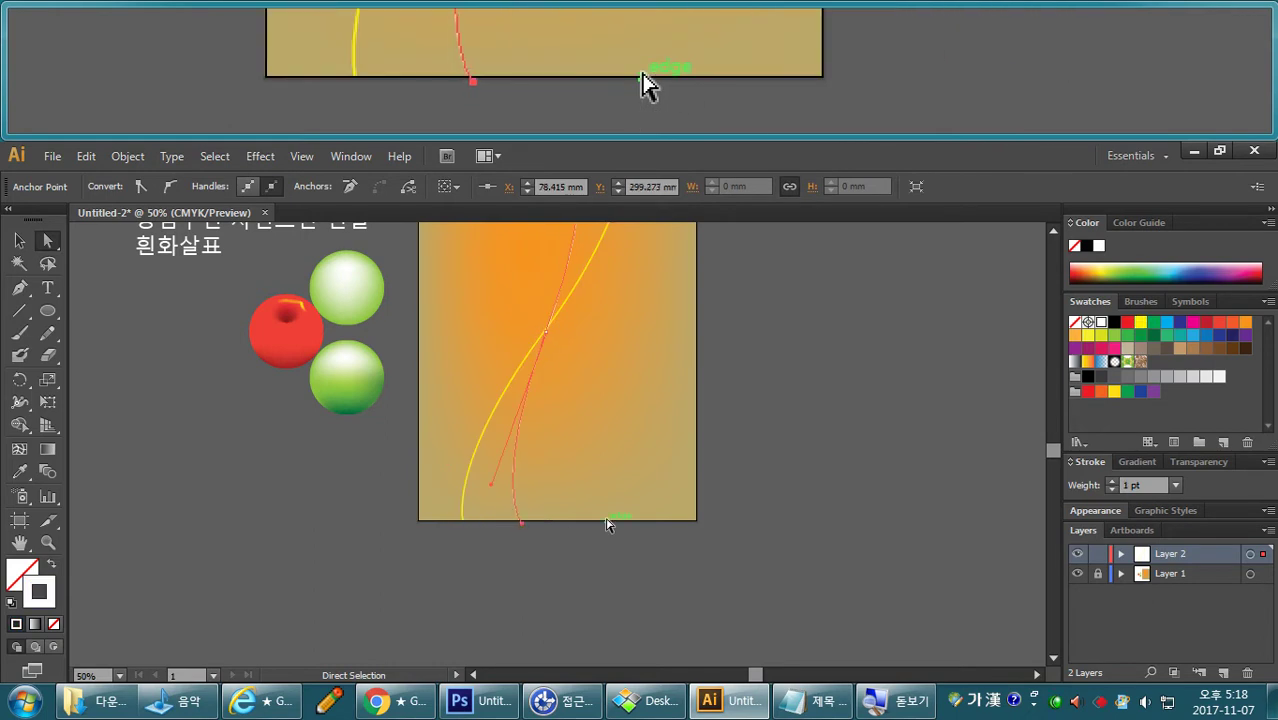
pyautogui.click(785, 465)
pyautogui.scroll(3, 785, 465)
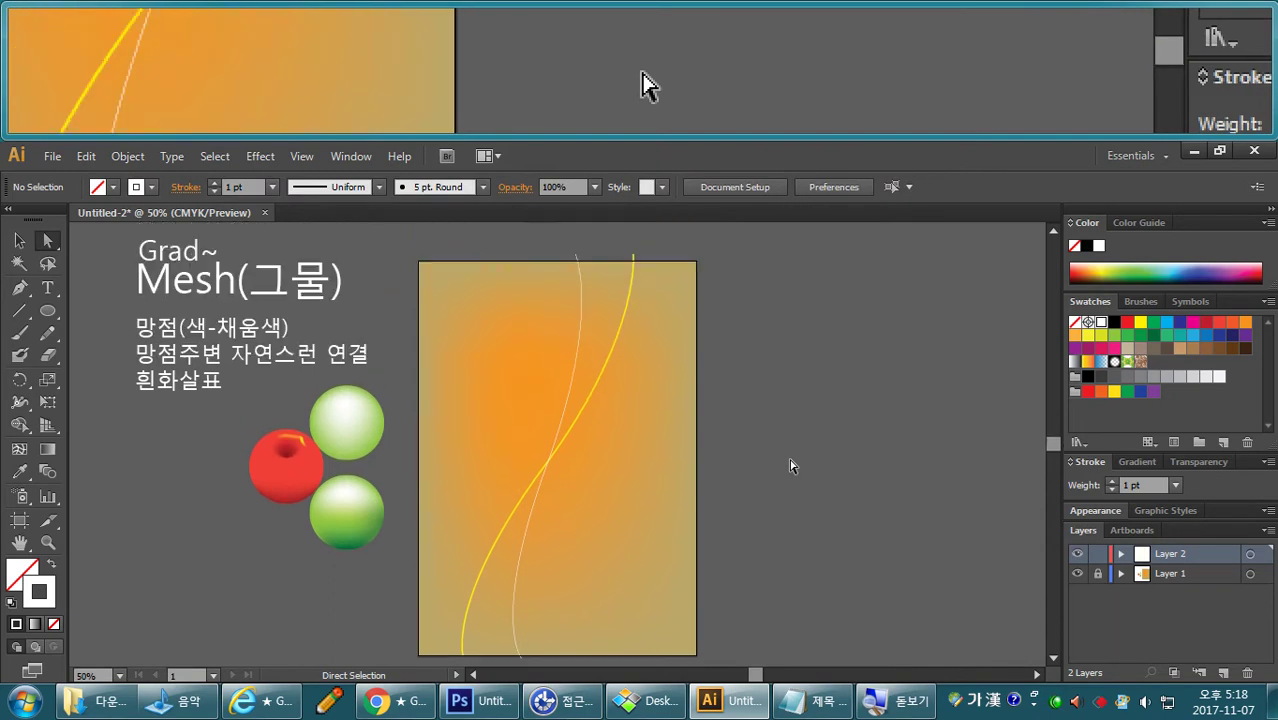
pyautogui.moveTo(553, 242); pyautogui.dragTo(688, 274)
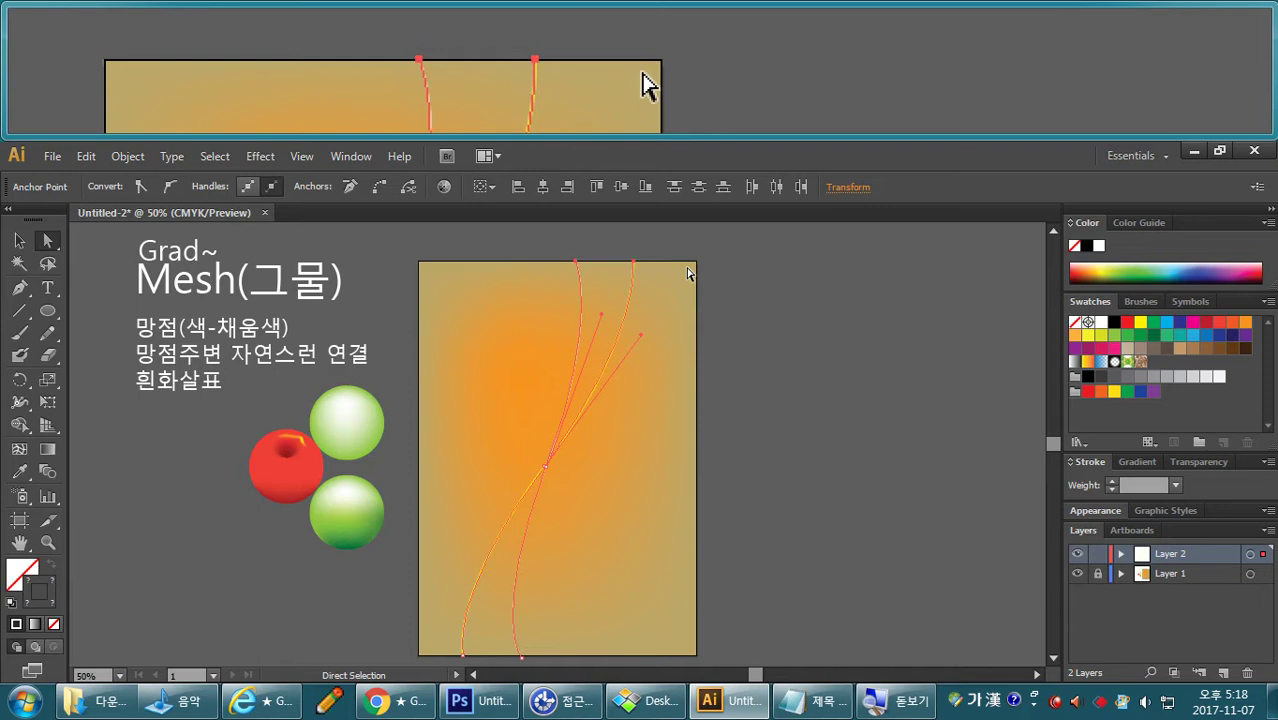
pyautogui.click(452, 416)
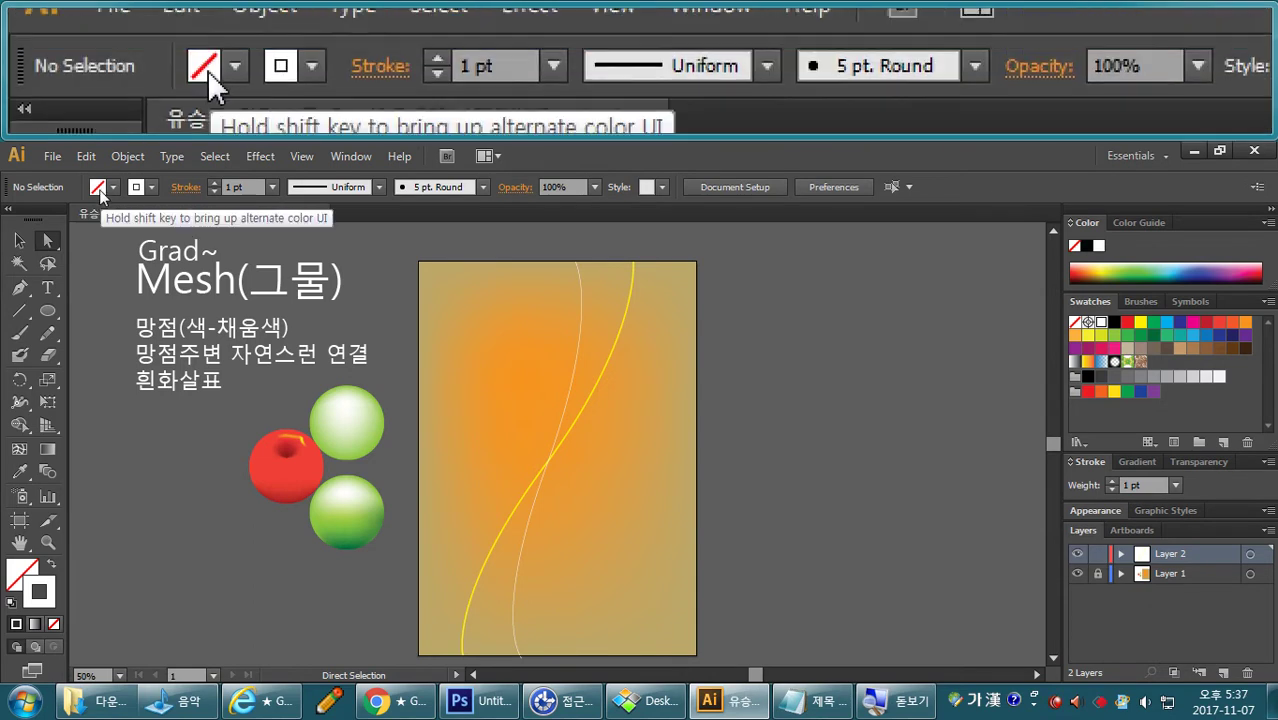
# Make a blend between the white and yellow curves and deselect it.
pyautogui.click(19, 240)
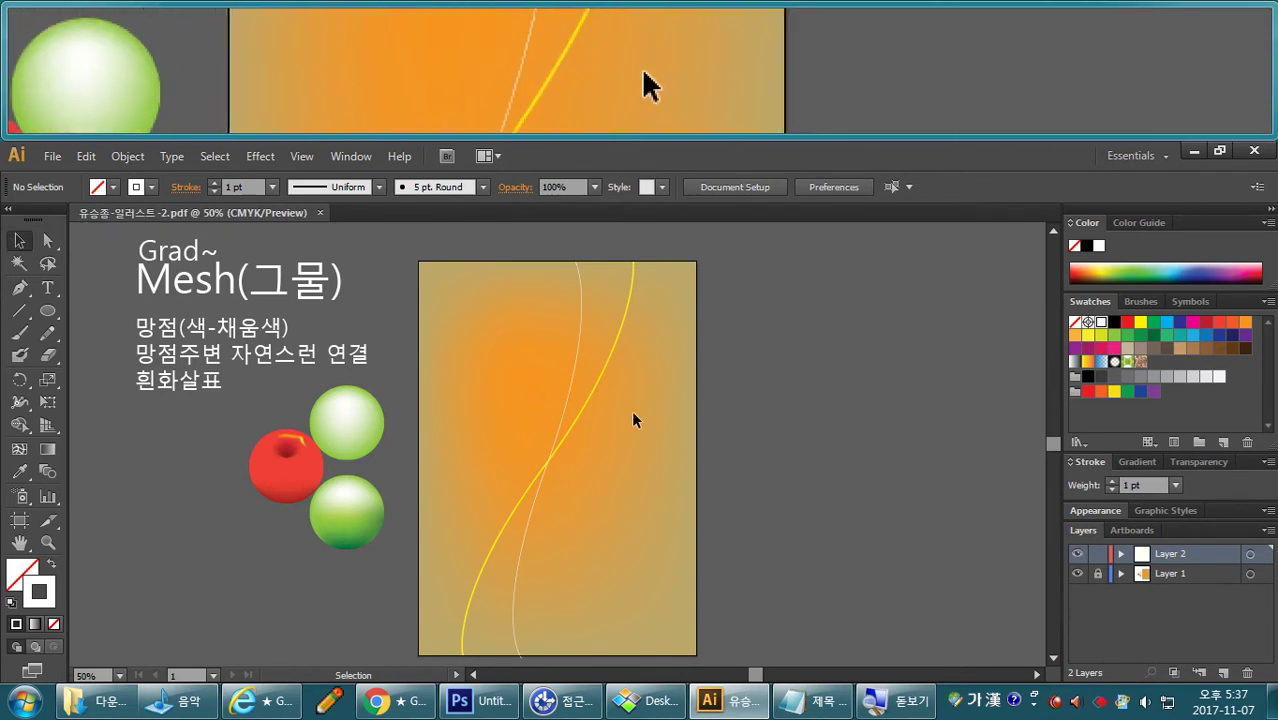
pyautogui.moveTo(640, 416); pyautogui.dragTo(537, 349)
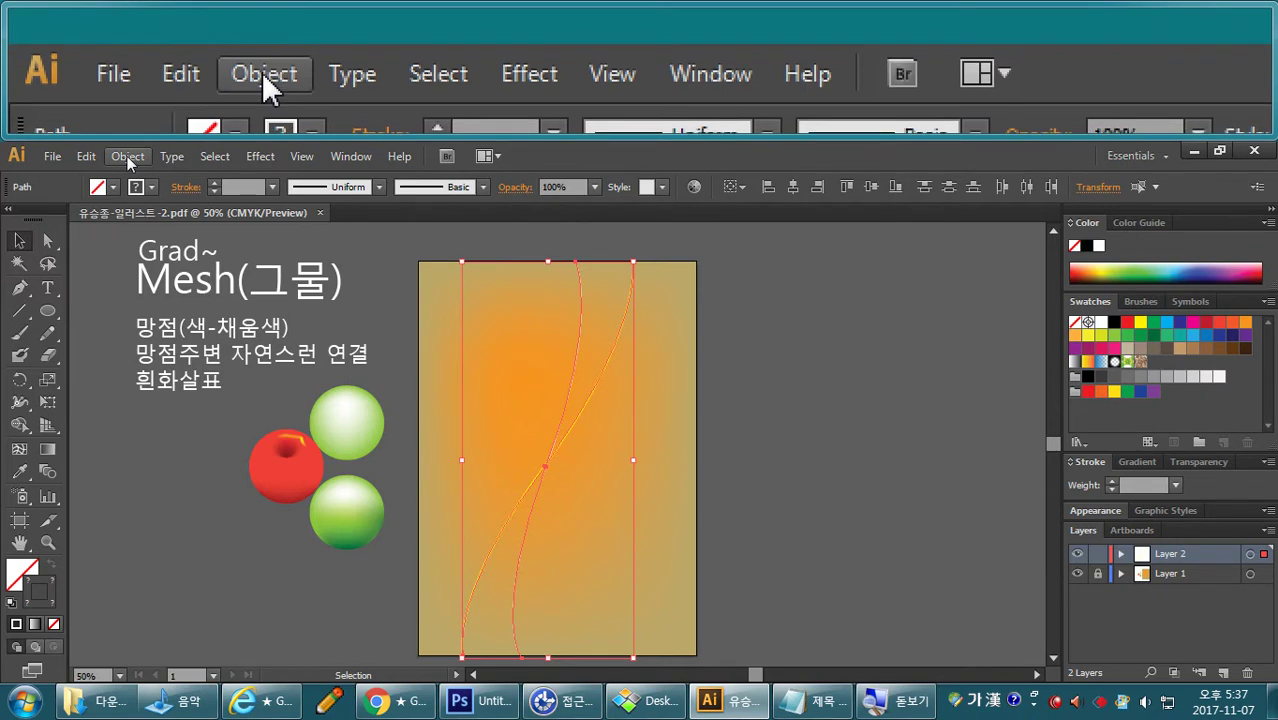
pyautogui.click(128, 157)
pyautogui.moveTo(245, 555)
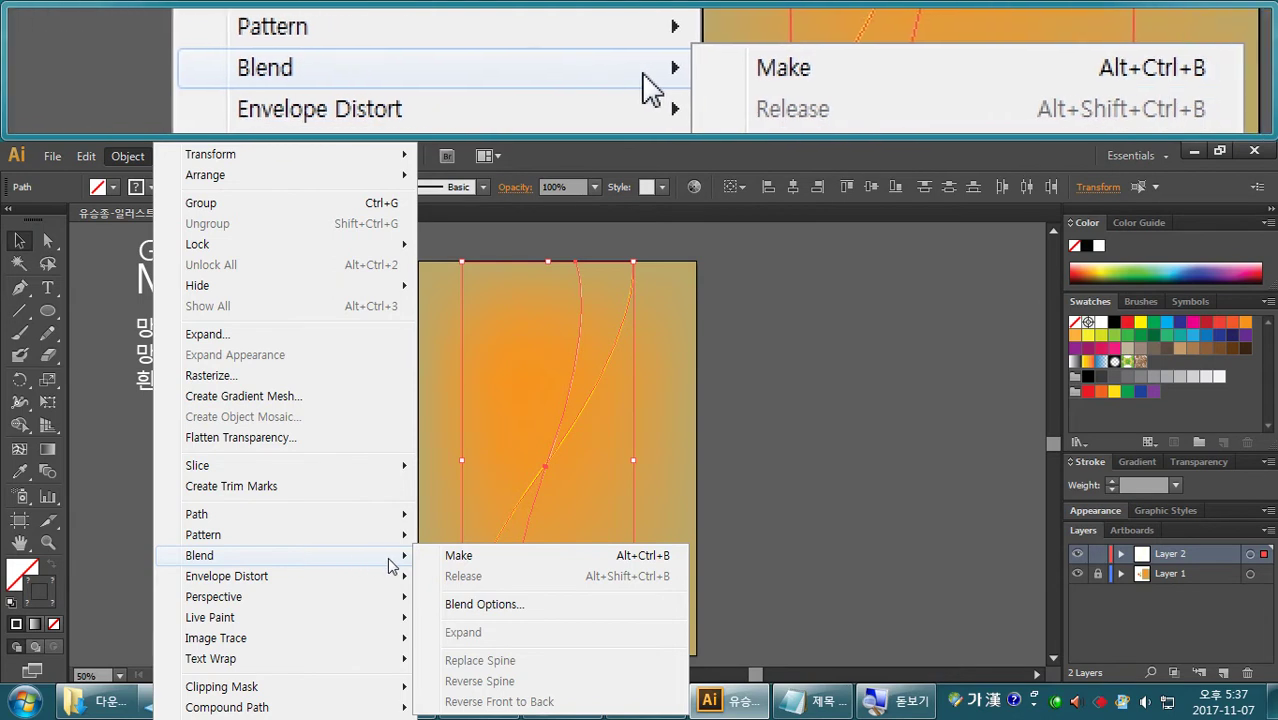
pyautogui.click(544, 558)
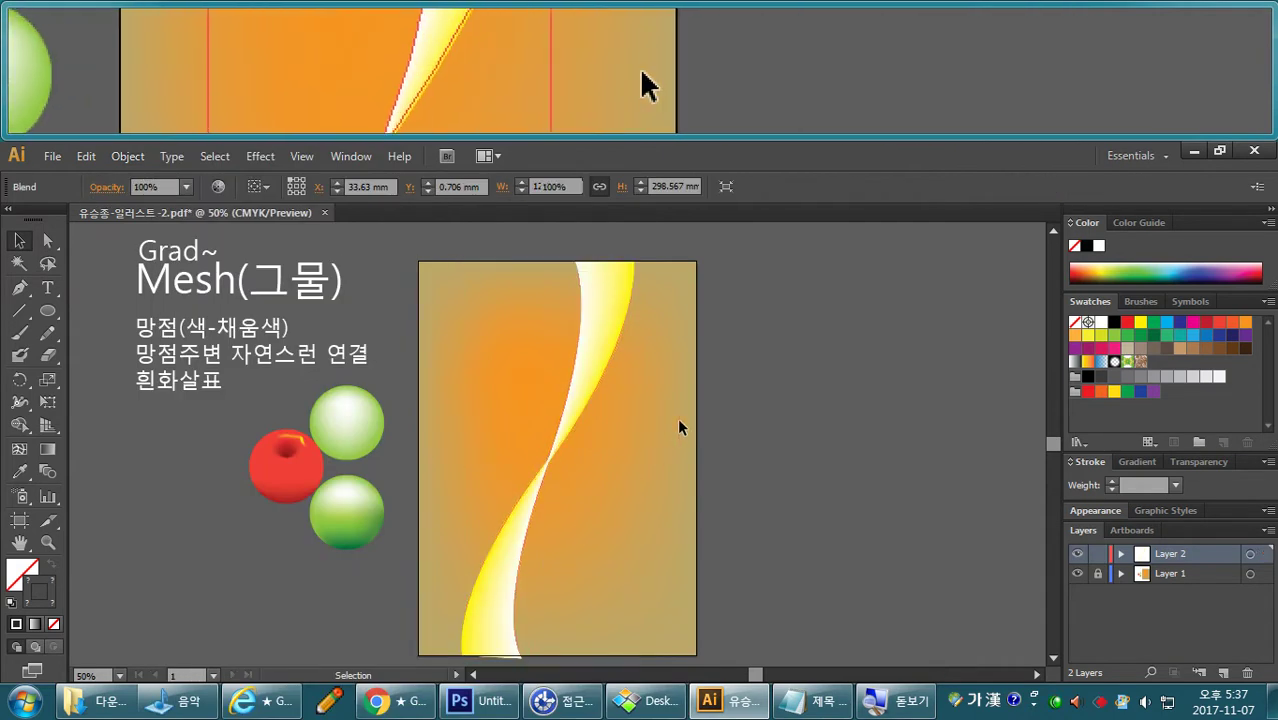
pyautogui.click(646, 397)
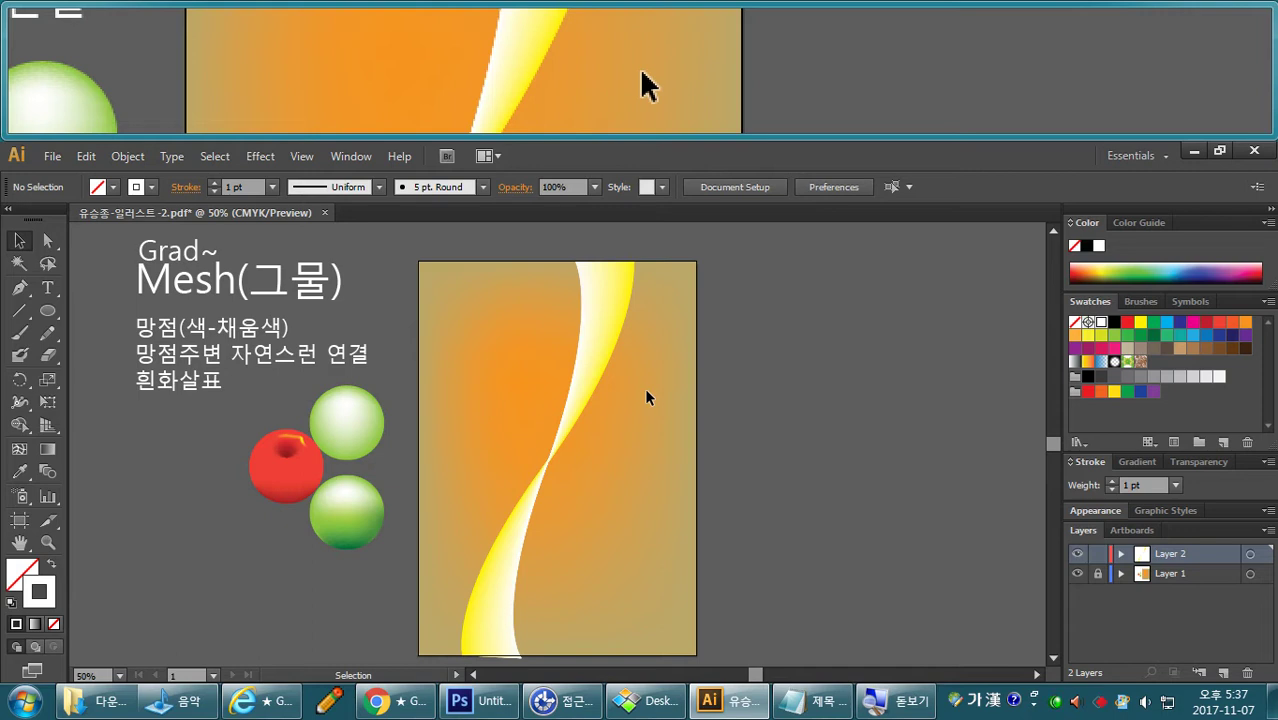
# Hide Layer 1, checking the wave's paths in outline view, and select the blend in preview mode.
pyautogui.hotkey('ctrl', 'y')
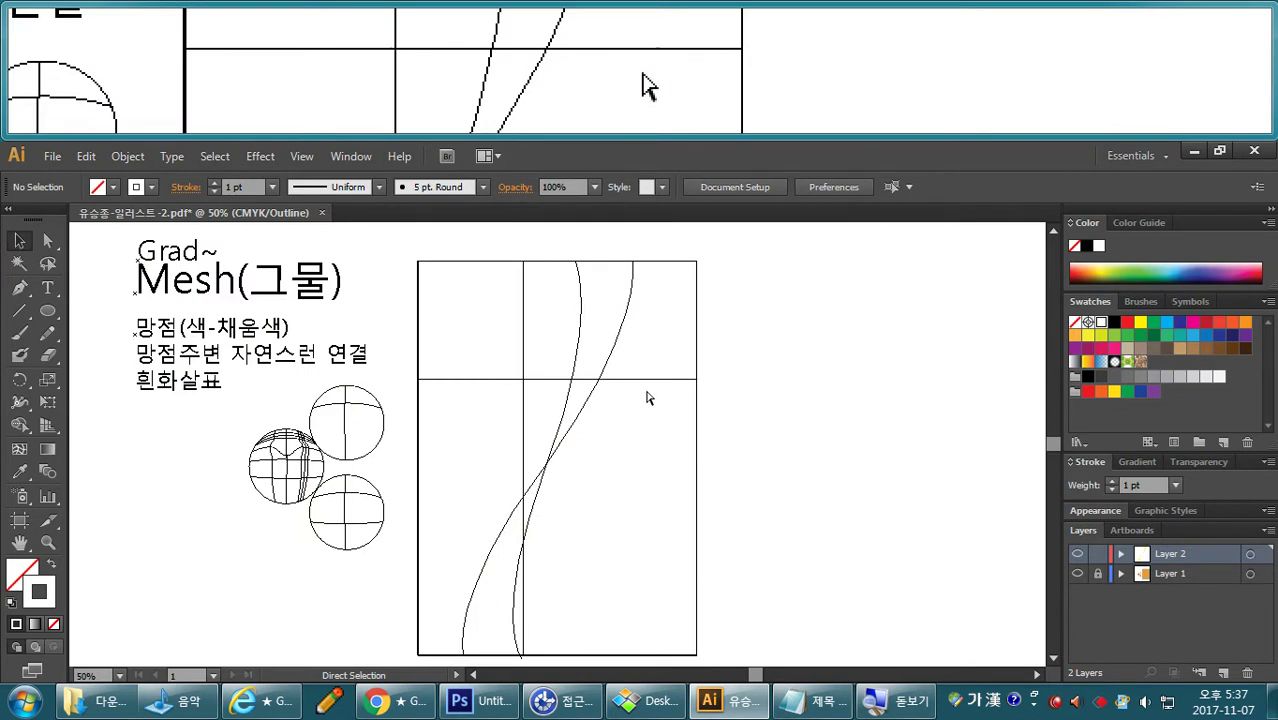
pyautogui.hotkey('ctrl', 'y')
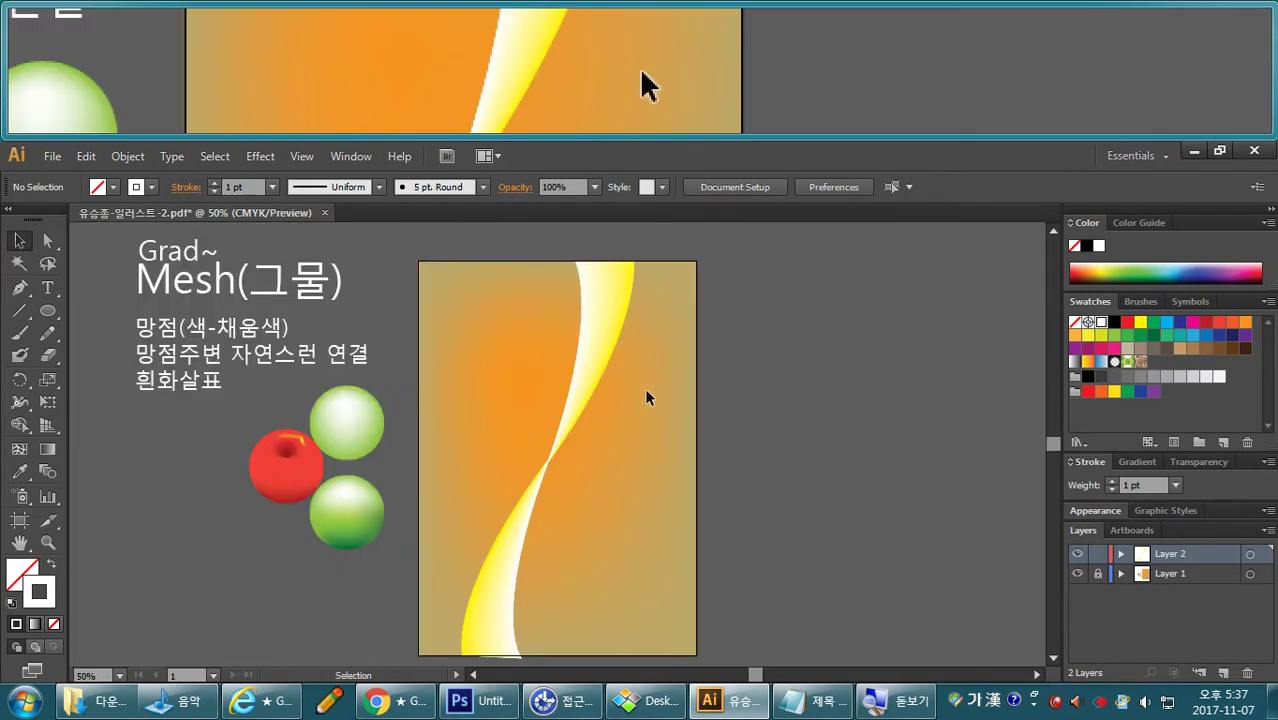
pyautogui.click(1077, 573)
pyautogui.hotkey('ctrl', 'y')
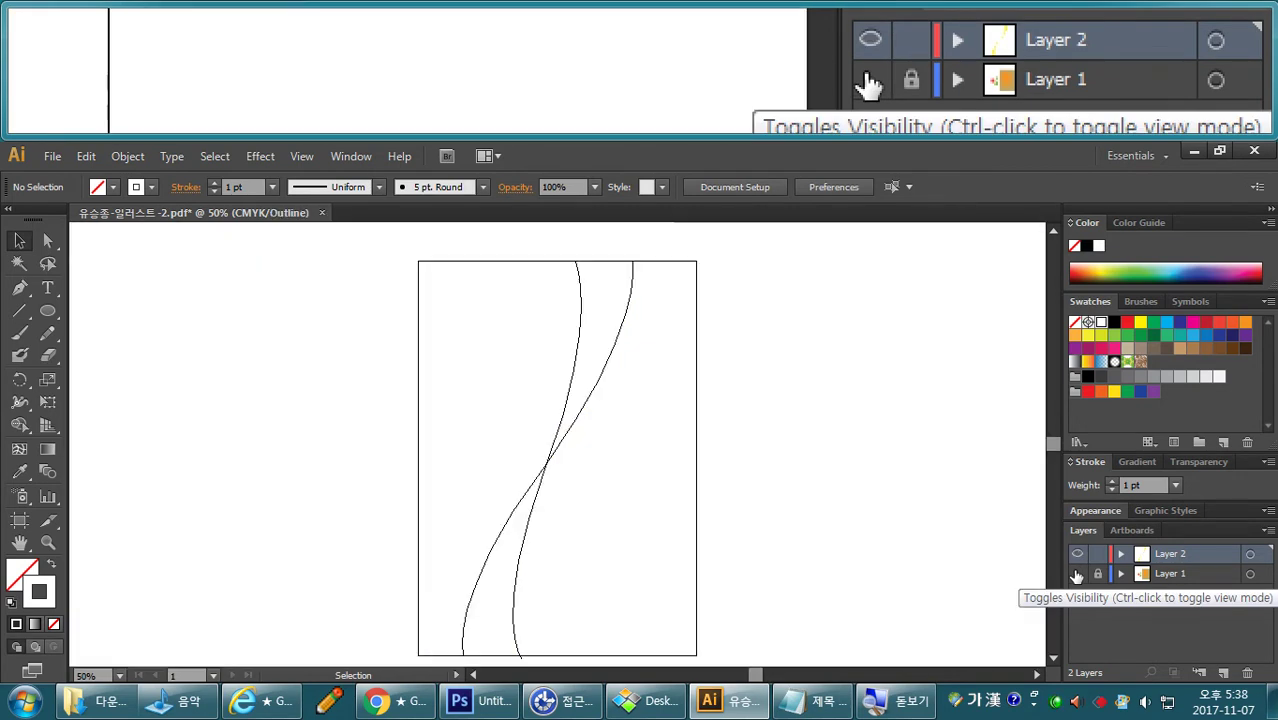
pyautogui.hotkey('ctrl', 'y')
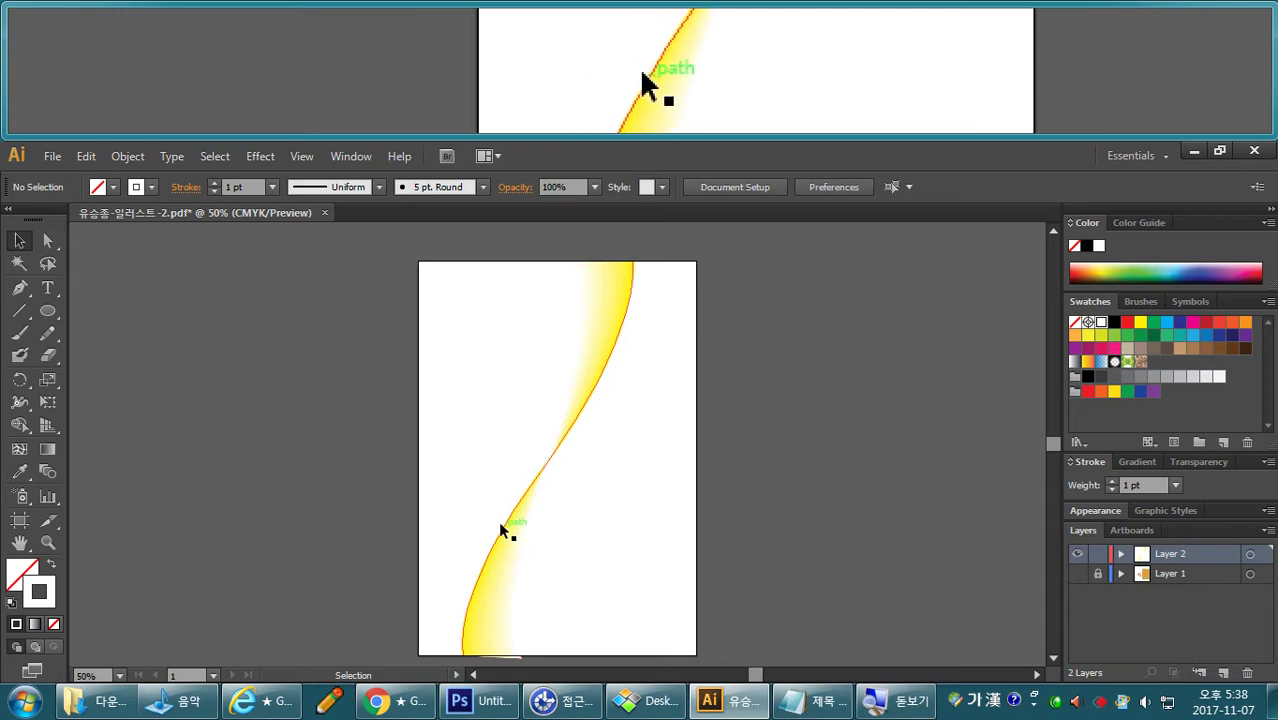
pyautogui.moveTo(499, 523); pyautogui.dragTo(521, 523)
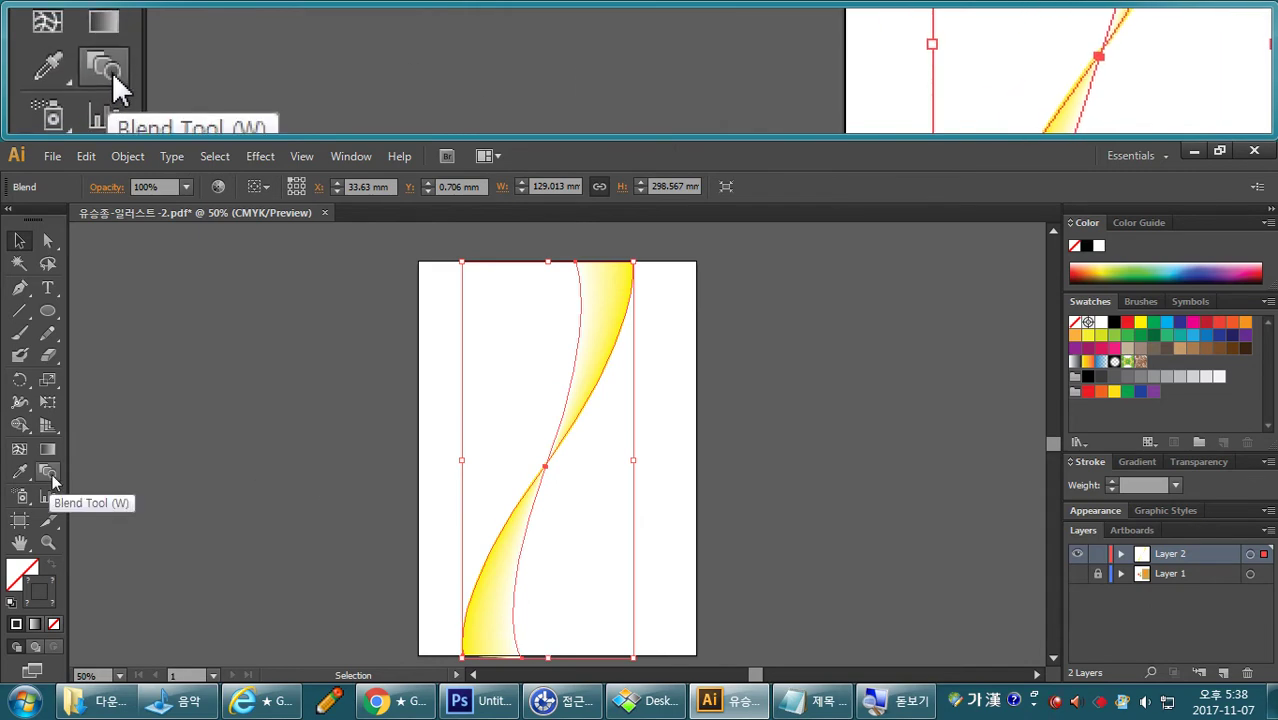
pyautogui.doubleClick(48, 476)
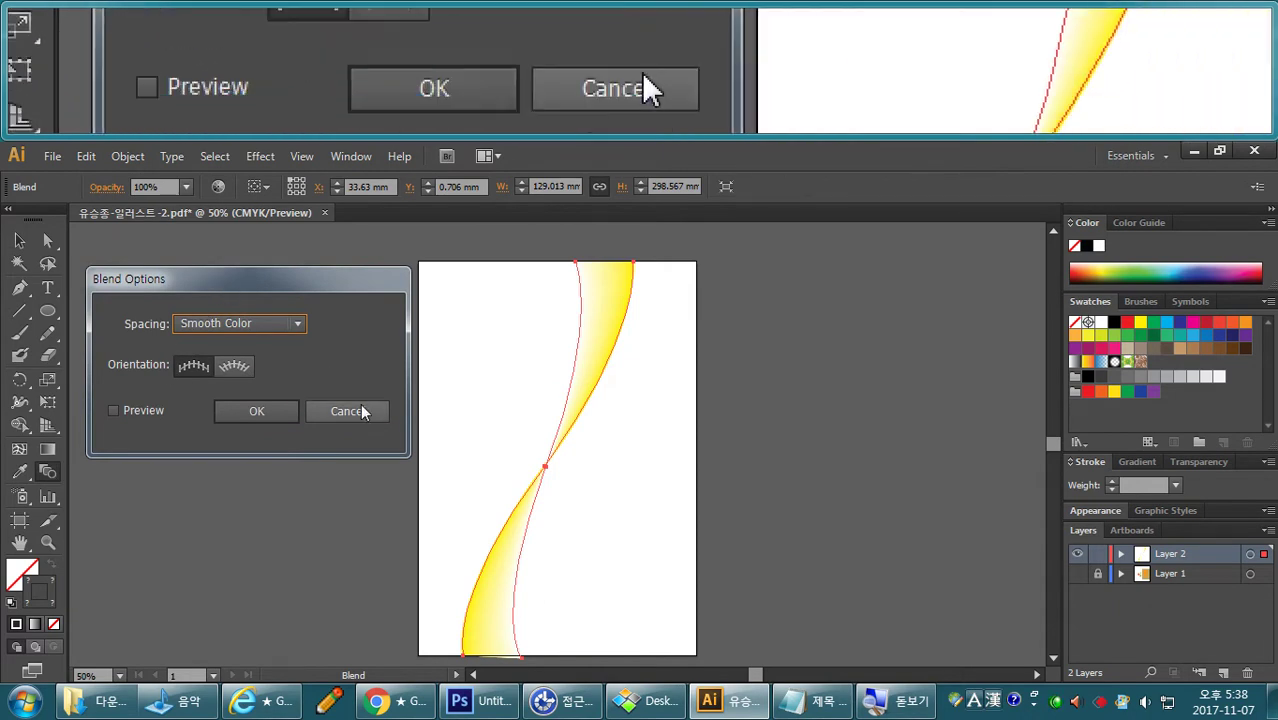
pyautogui.click(357, 410)
pyautogui.click(127, 157)
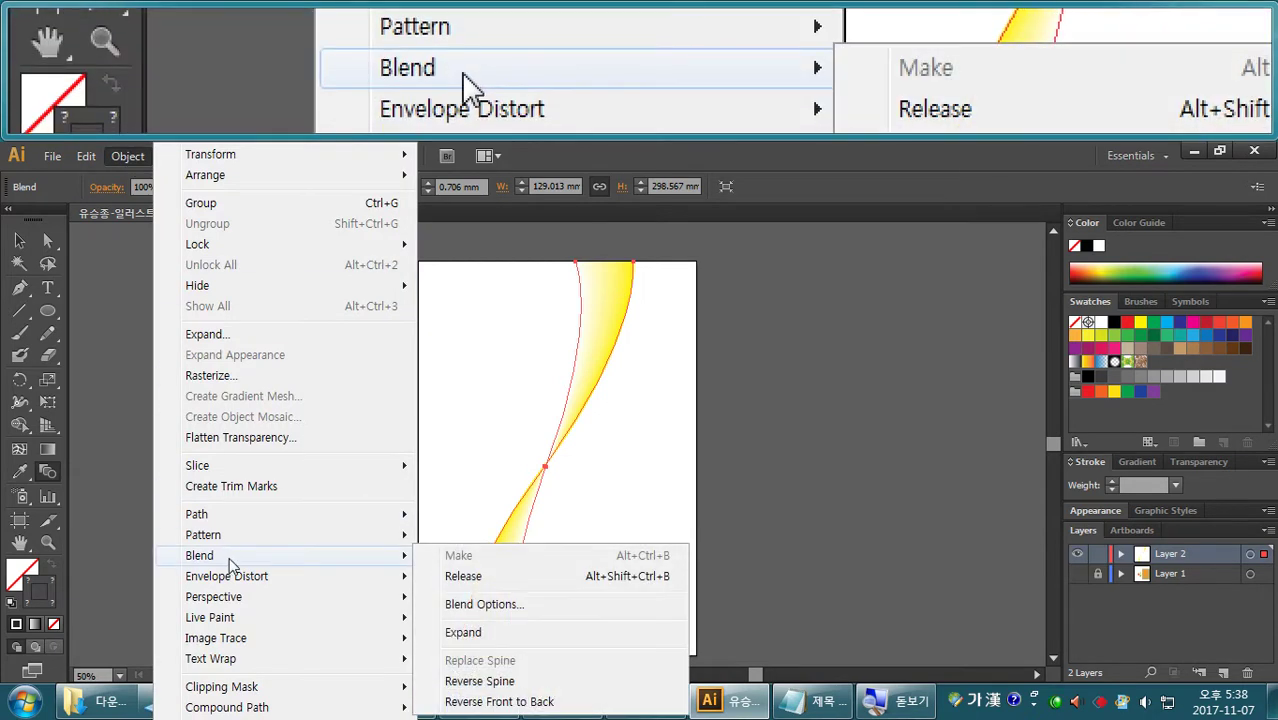
pyautogui.click(466, 605)
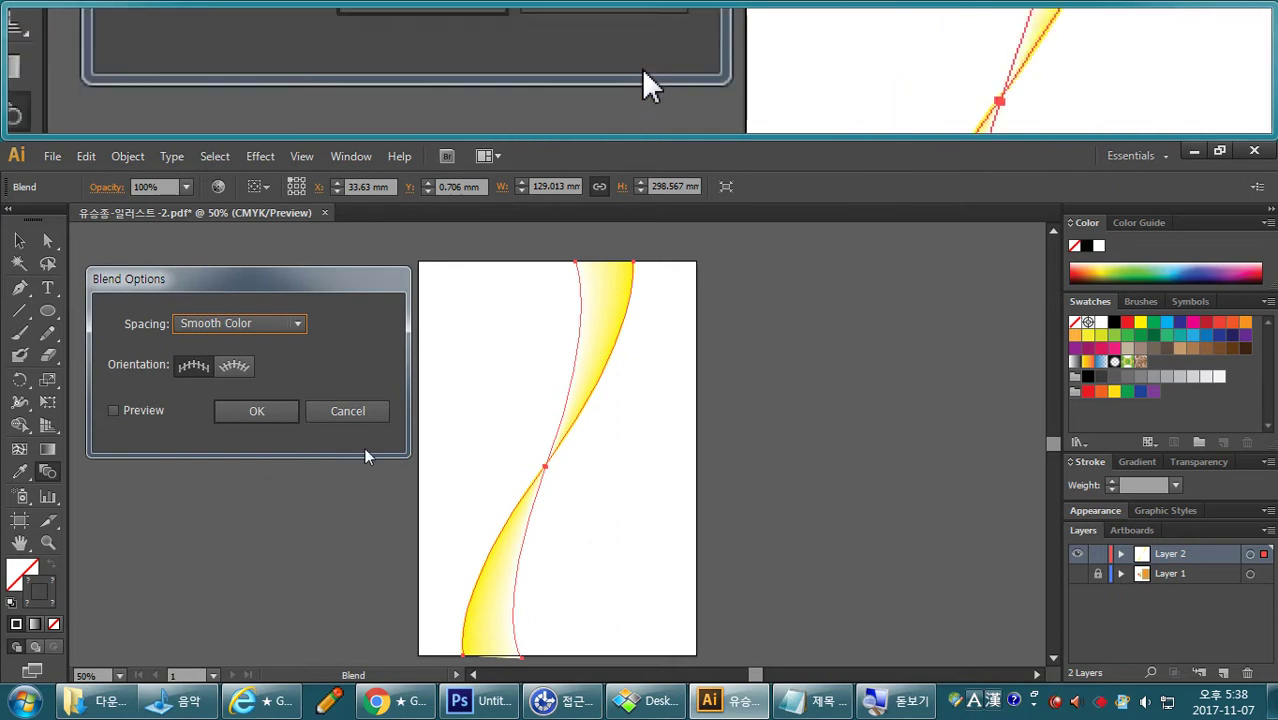
pyautogui.click(352, 409)
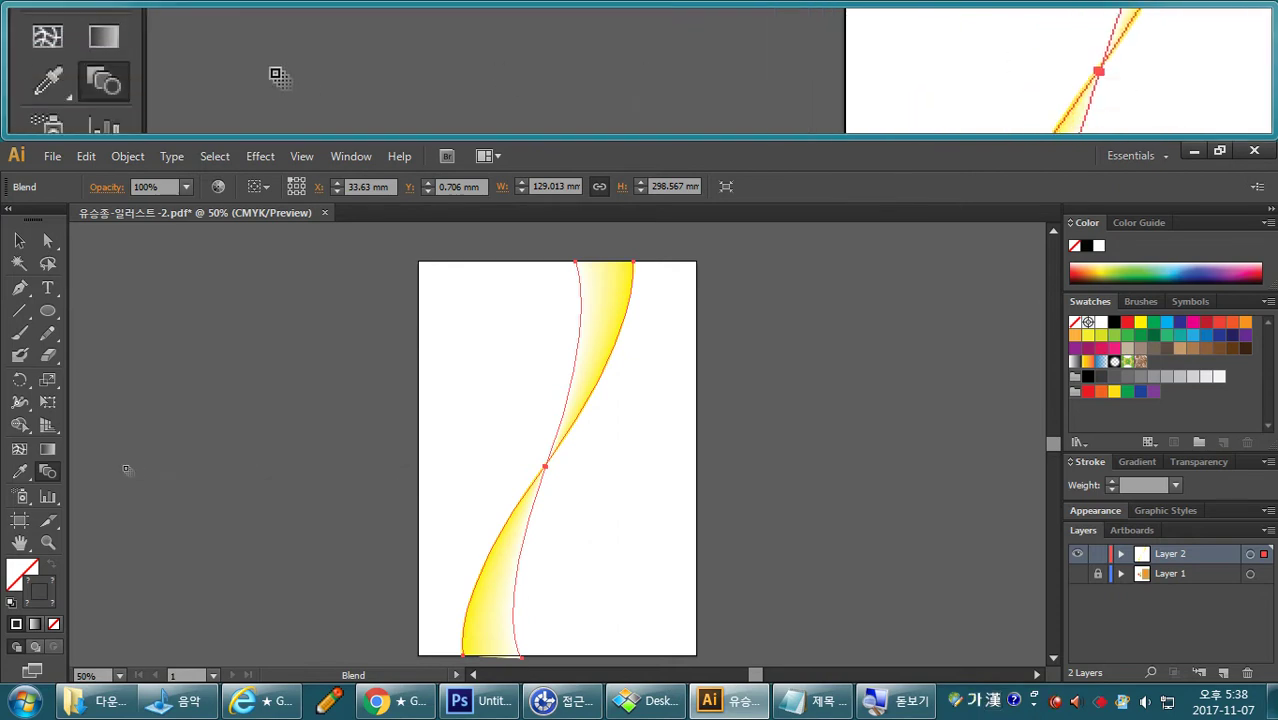
# Set the blend's spacing to Specified Steps with 15 steps, previewing the result before applying it, and return to the Selection tool.
pyautogui.doubleClick(47, 471)
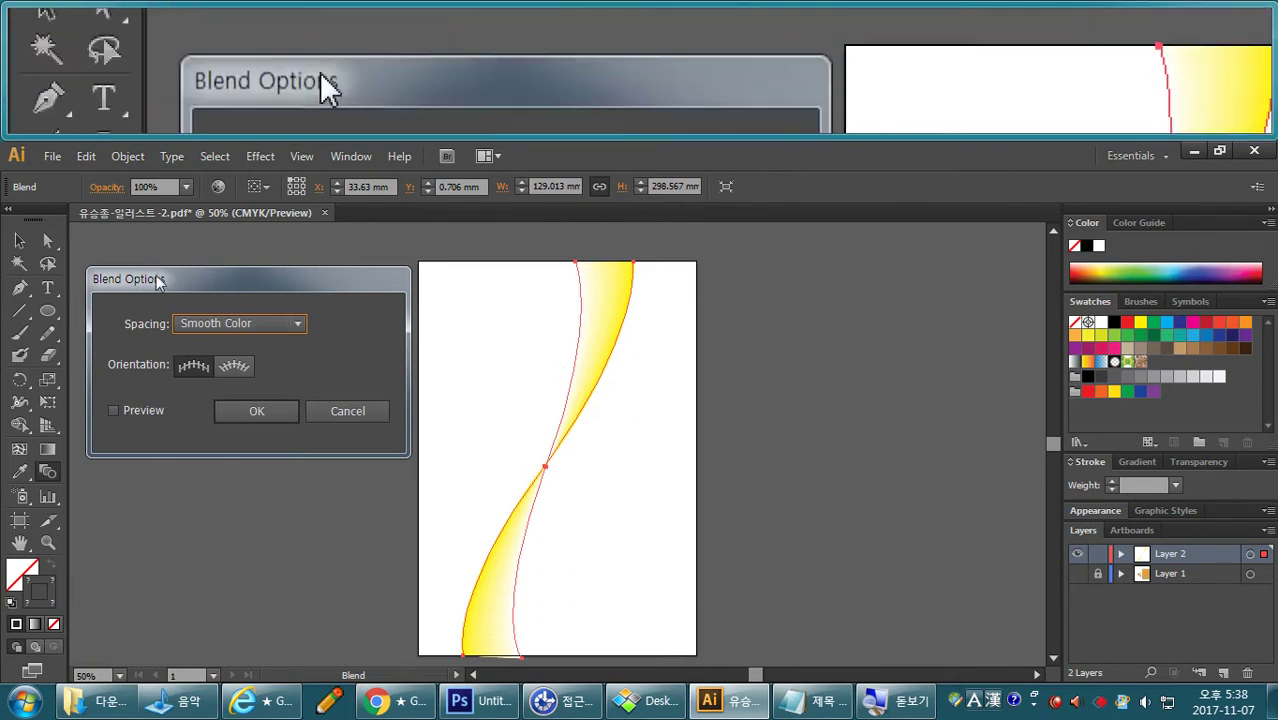
pyautogui.click(188, 330)
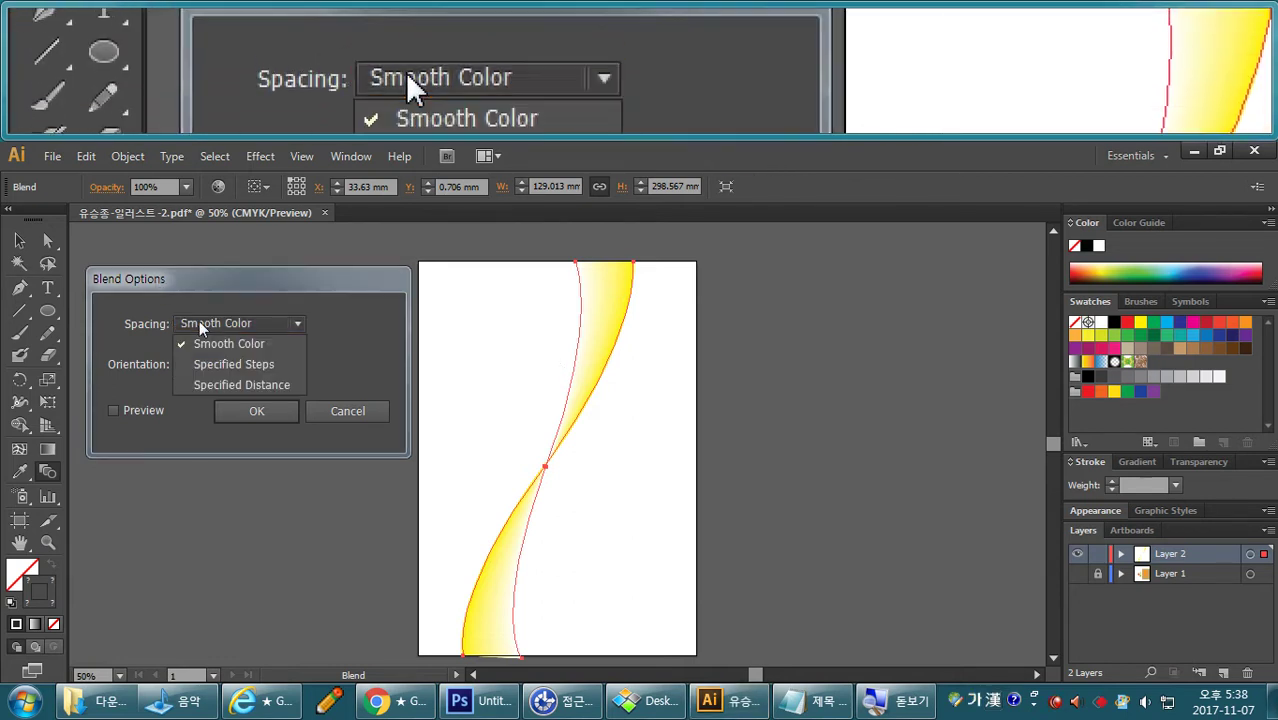
pyautogui.click(246, 366)
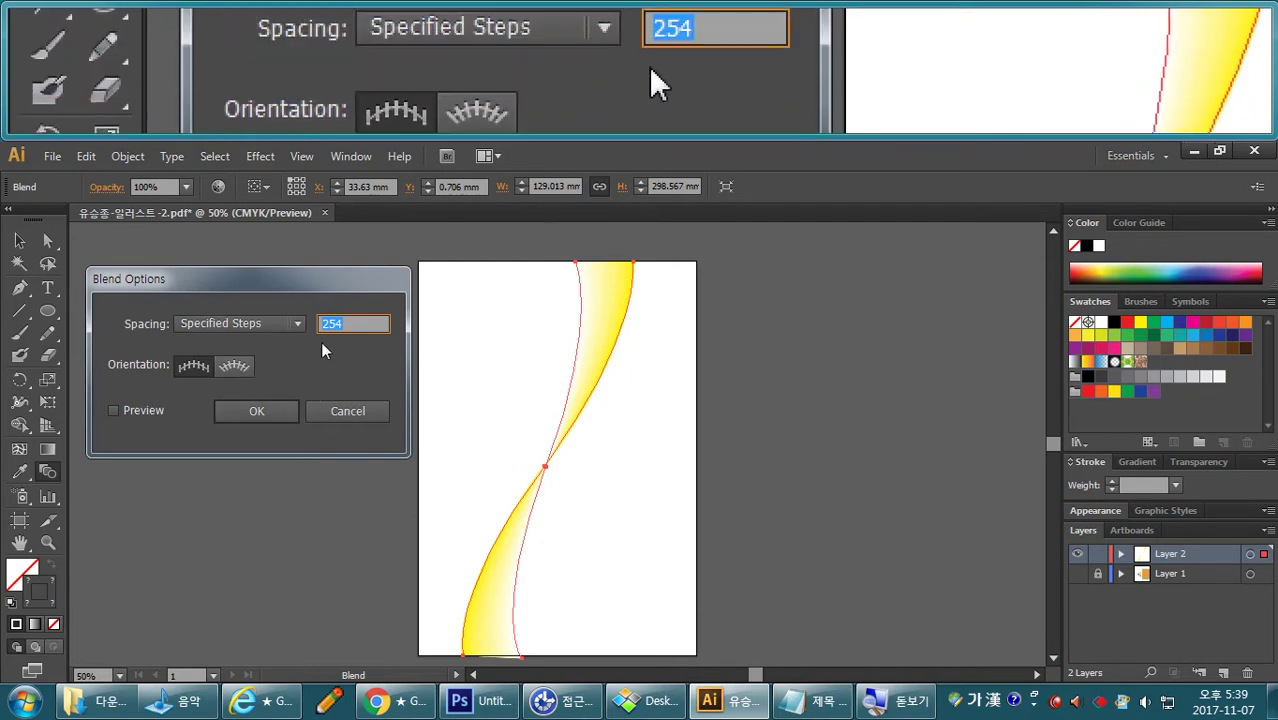
pyautogui.write('15')
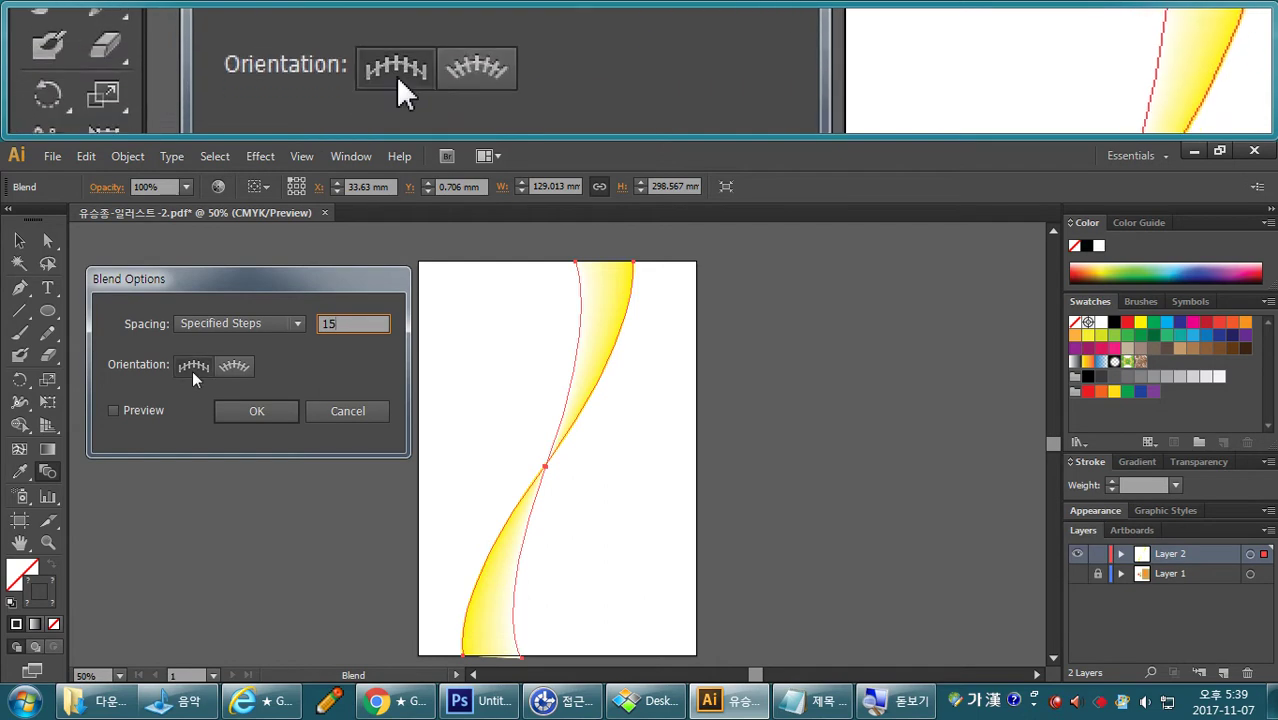
pyautogui.click(113, 412)
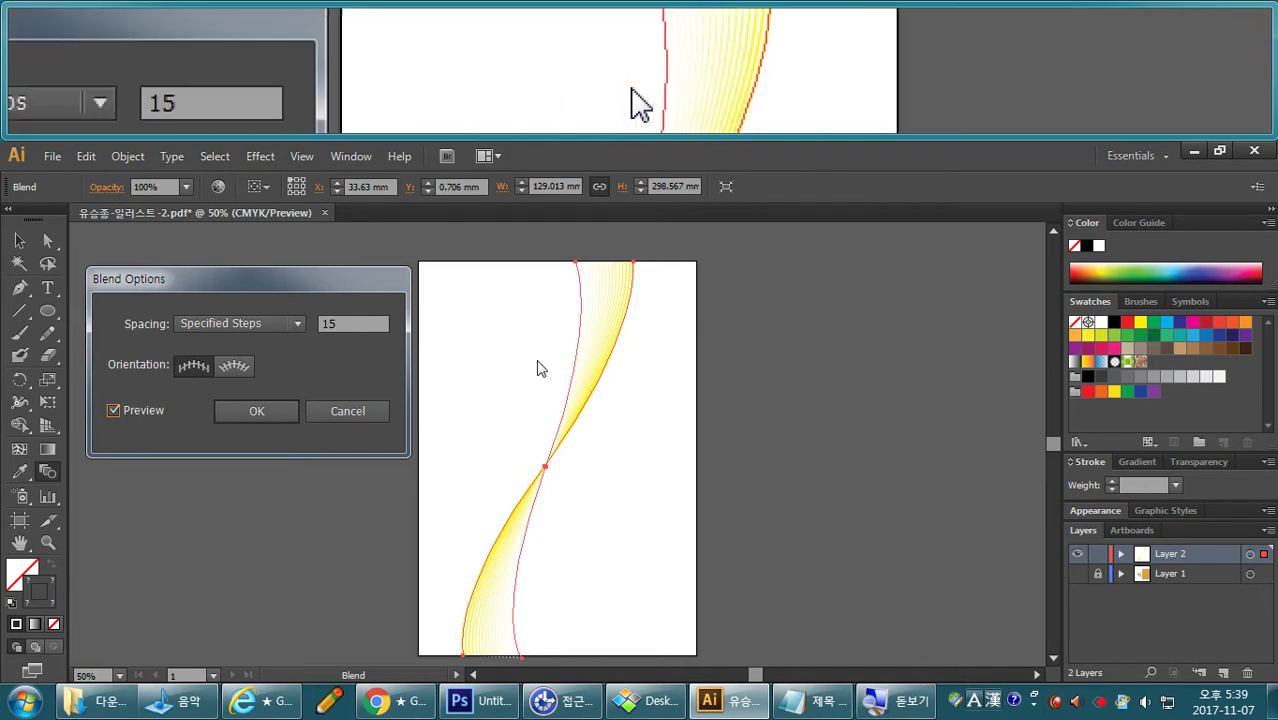
pyautogui.click(258, 413)
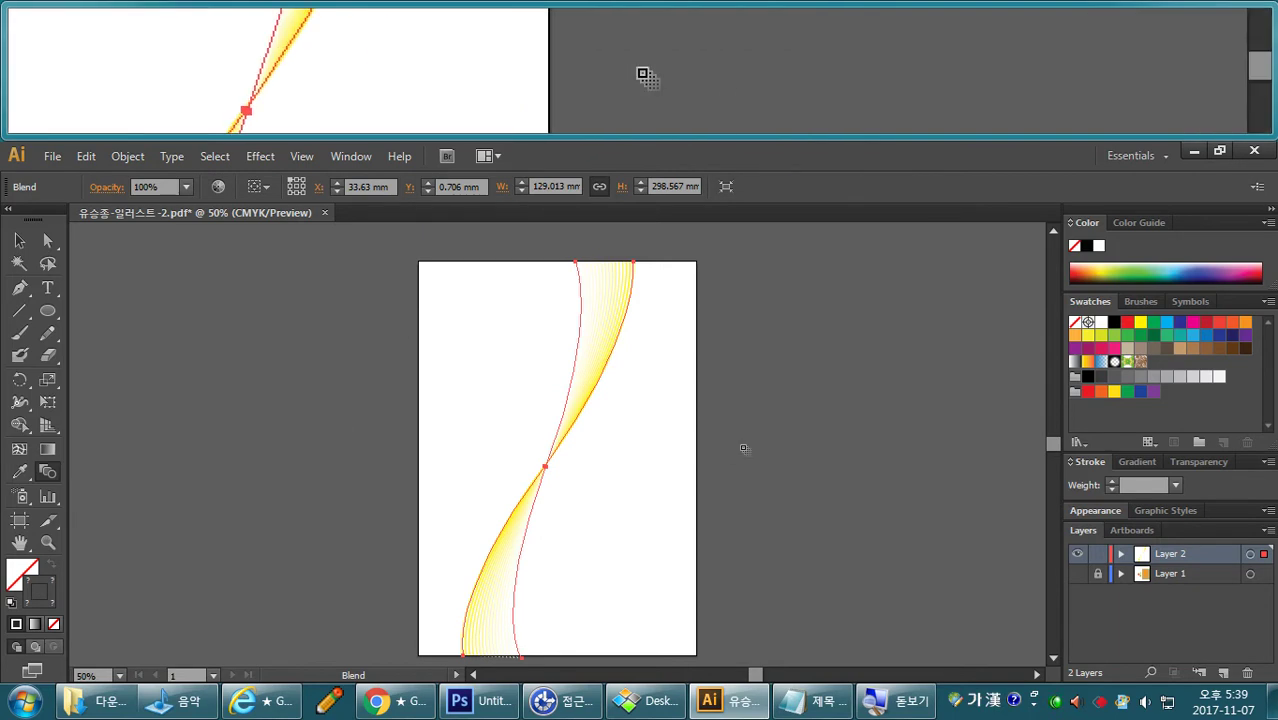
pyautogui.click(19, 240)
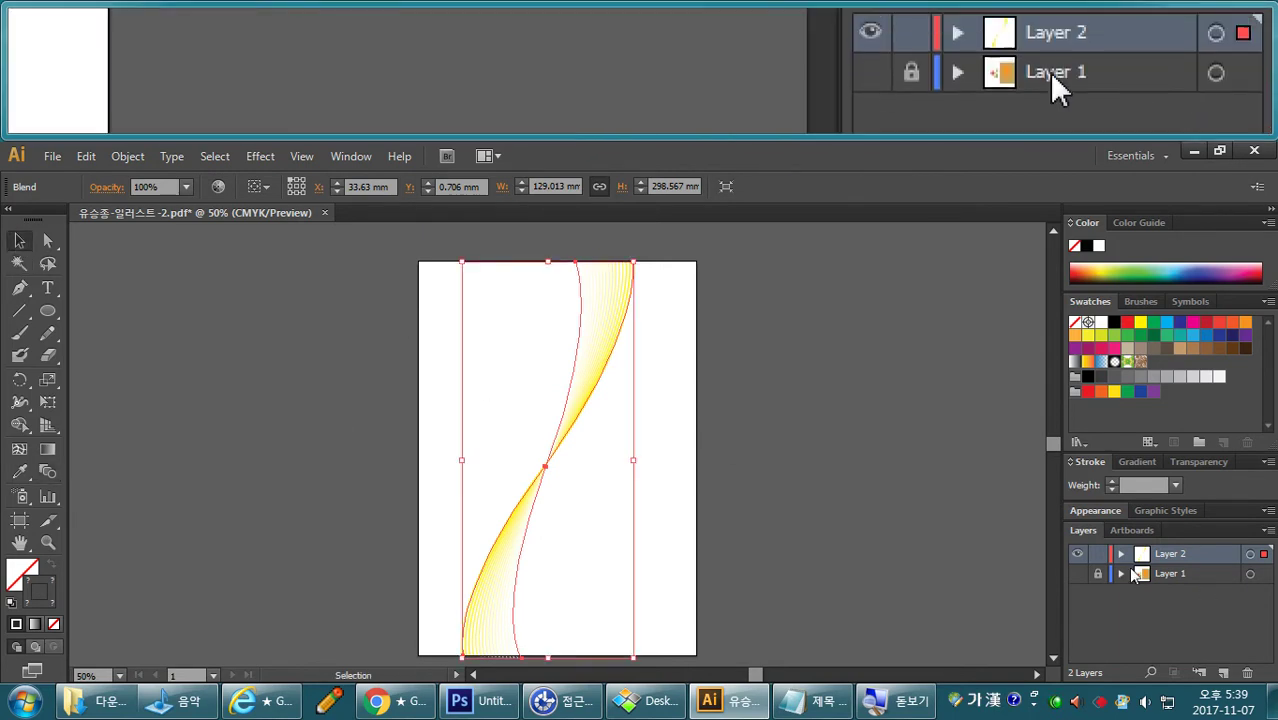
# Show Layer 1 again, deselect the blend, and check the wave's shape against the reference poster.
pyautogui.click(1076, 577)
pyautogui.click(833, 466)
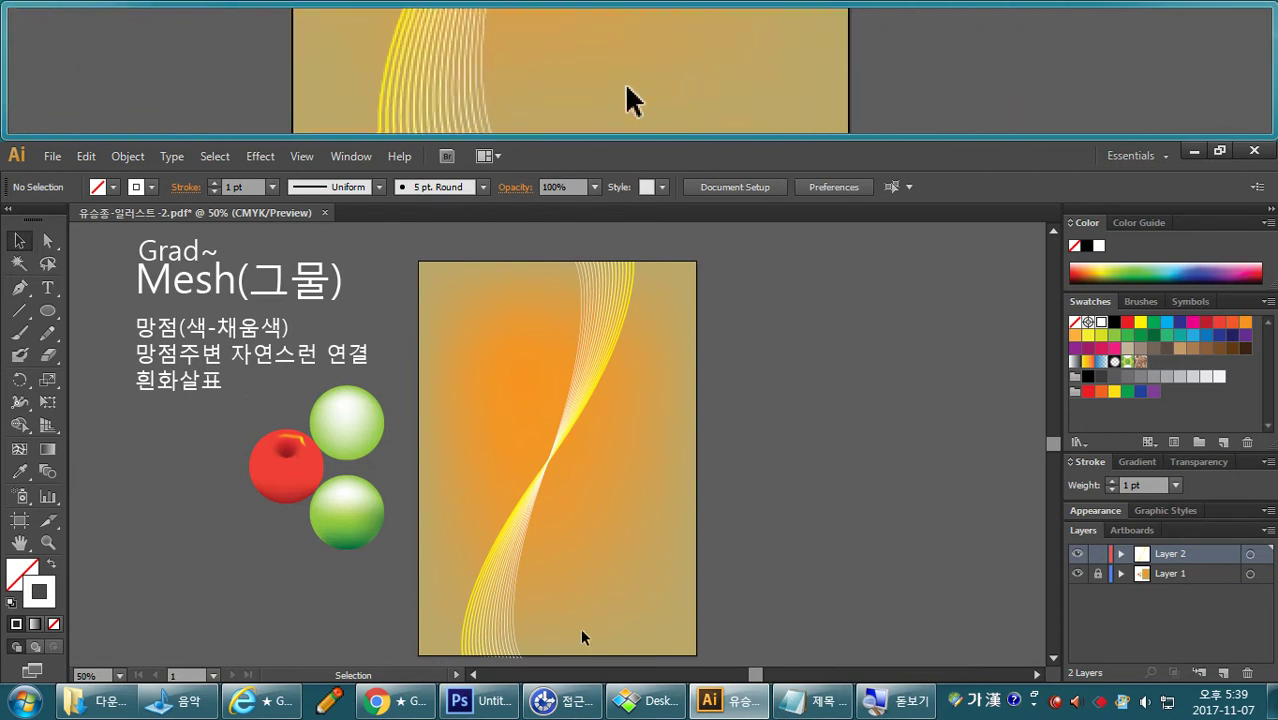
pyautogui.click(653, 706)
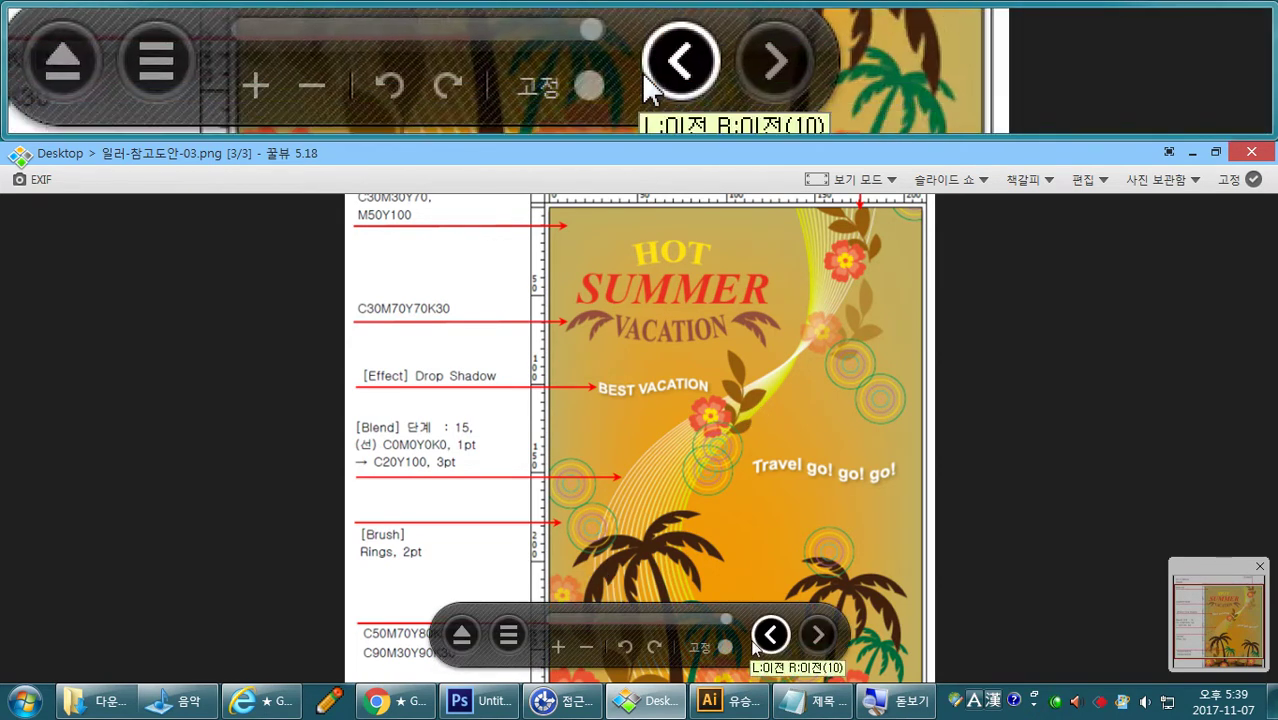
pyautogui.click(730, 700)
# Rotate the wave blend slightly clockwise so its upper end leans further toward the page's right side.
pyautogui.click(547, 468)
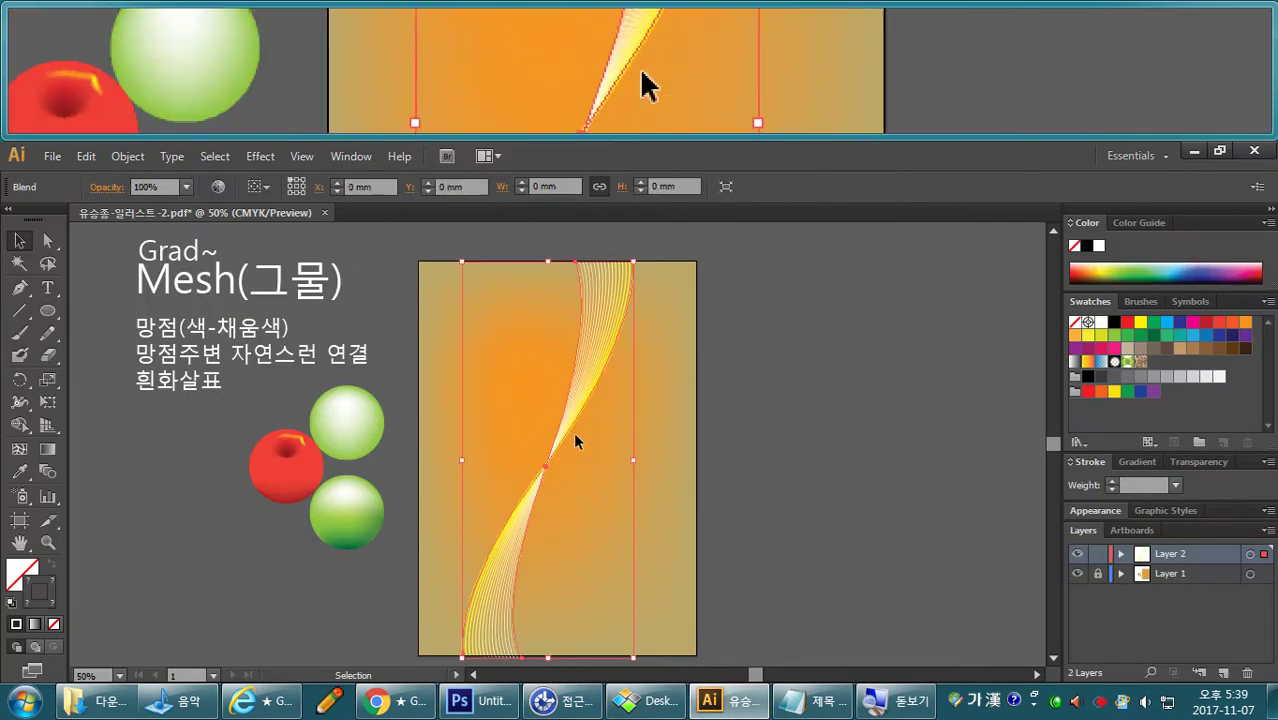
pyautogui.moveTo(638, 252); pyautogui.dragTo(654, 261)
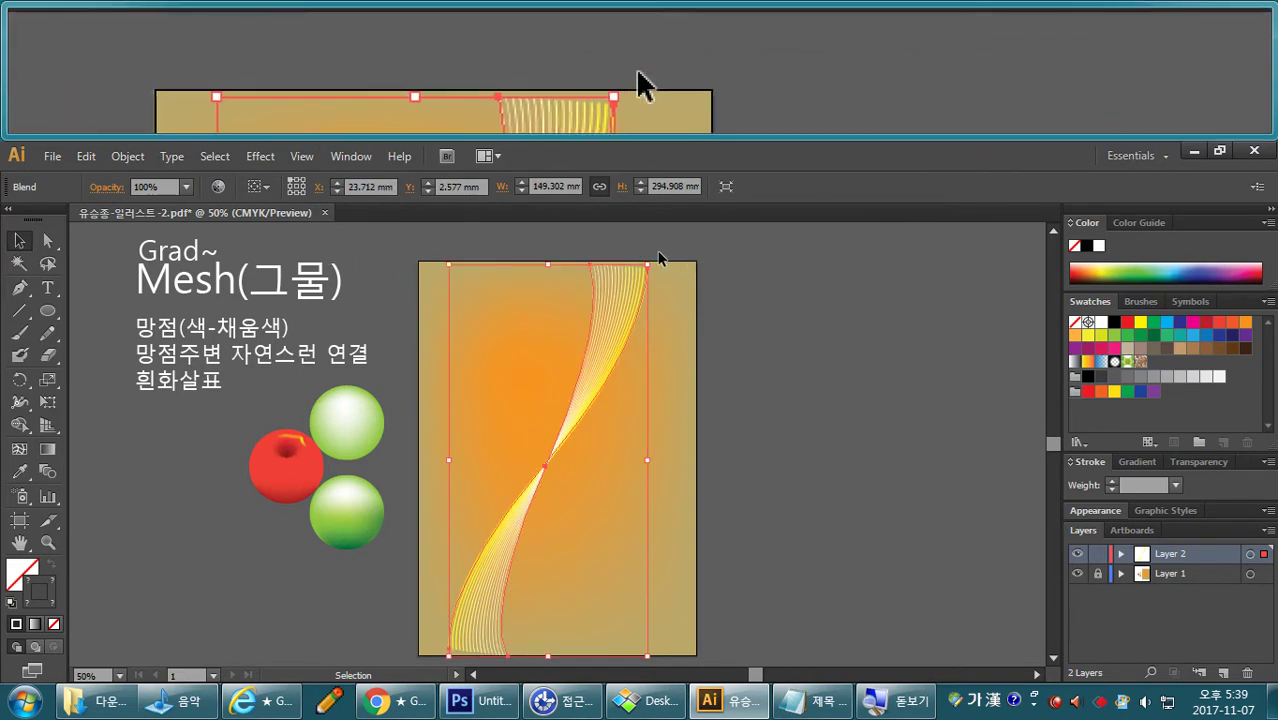
pyautogui.moveTo(655, 258); pyautogui.dragTo(662, 258)
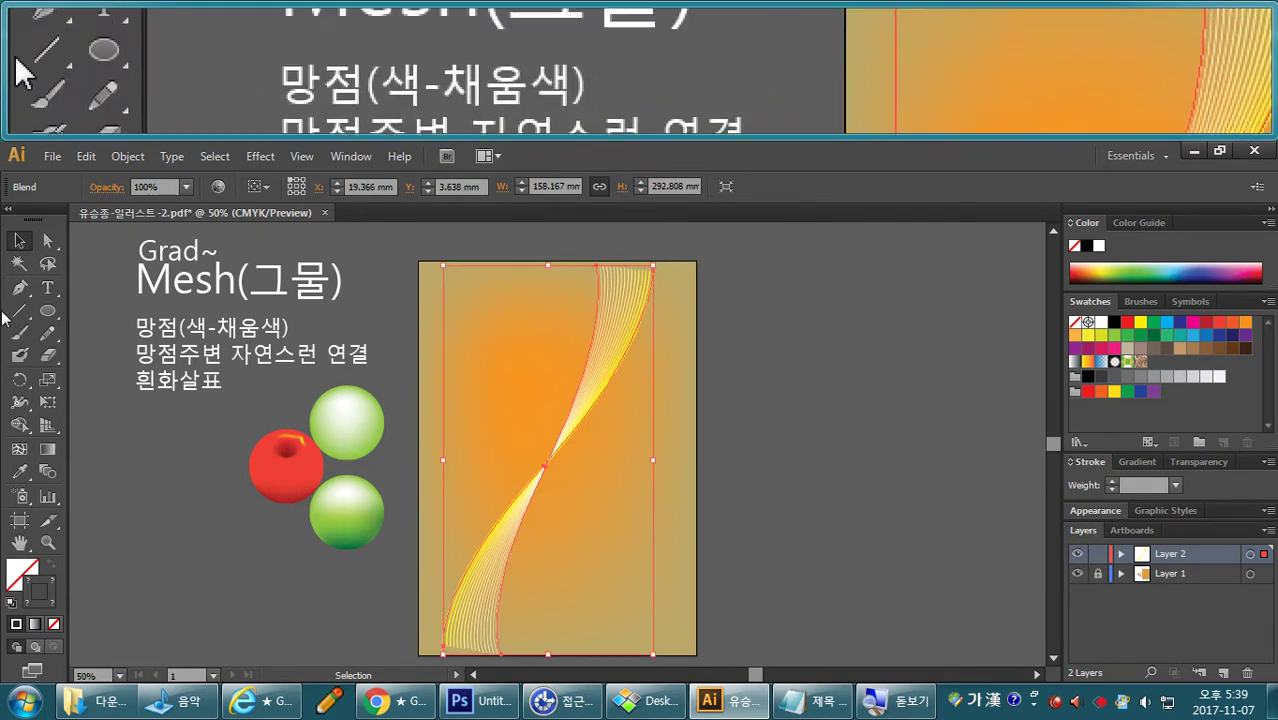
# Level both curves' top anchors by averaging them on the Horizontal axis, and place them on the page's top edge.
pyautogui.click(47, 241)
pyautogui.click(721, 436)
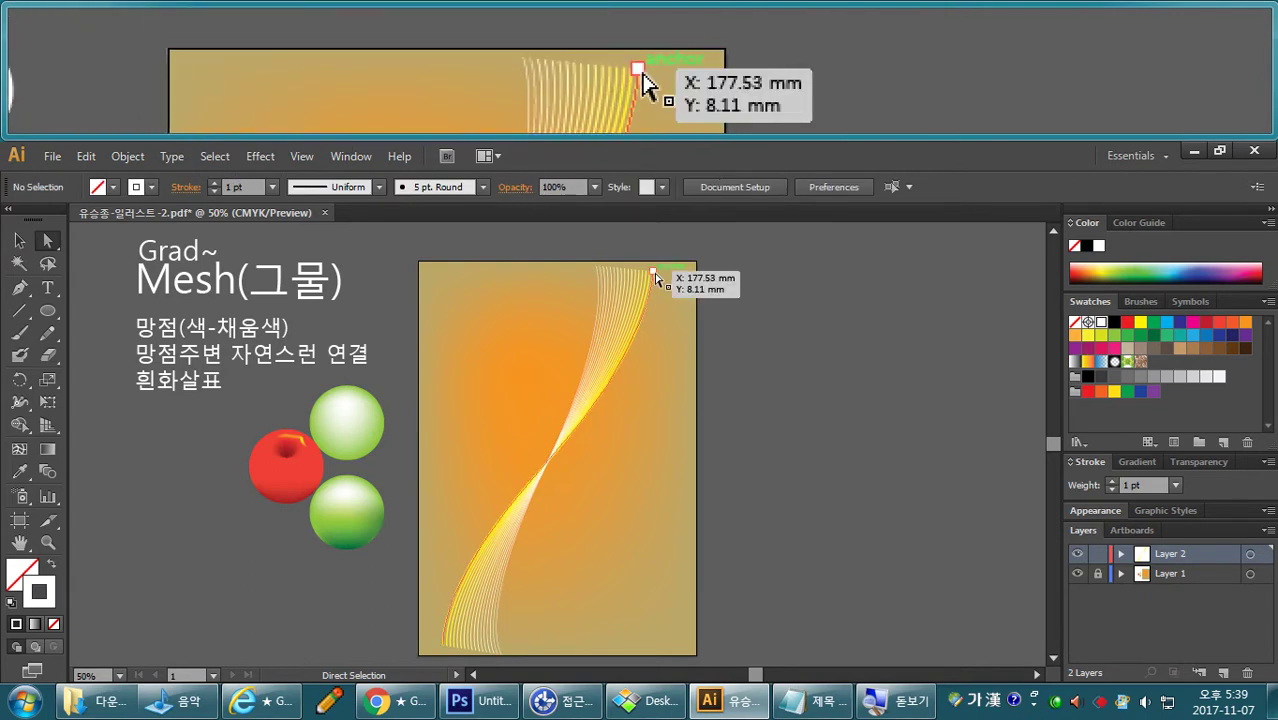
pyautogui.moveTo(669, 271); pyautogui.dragTo(575, 254)
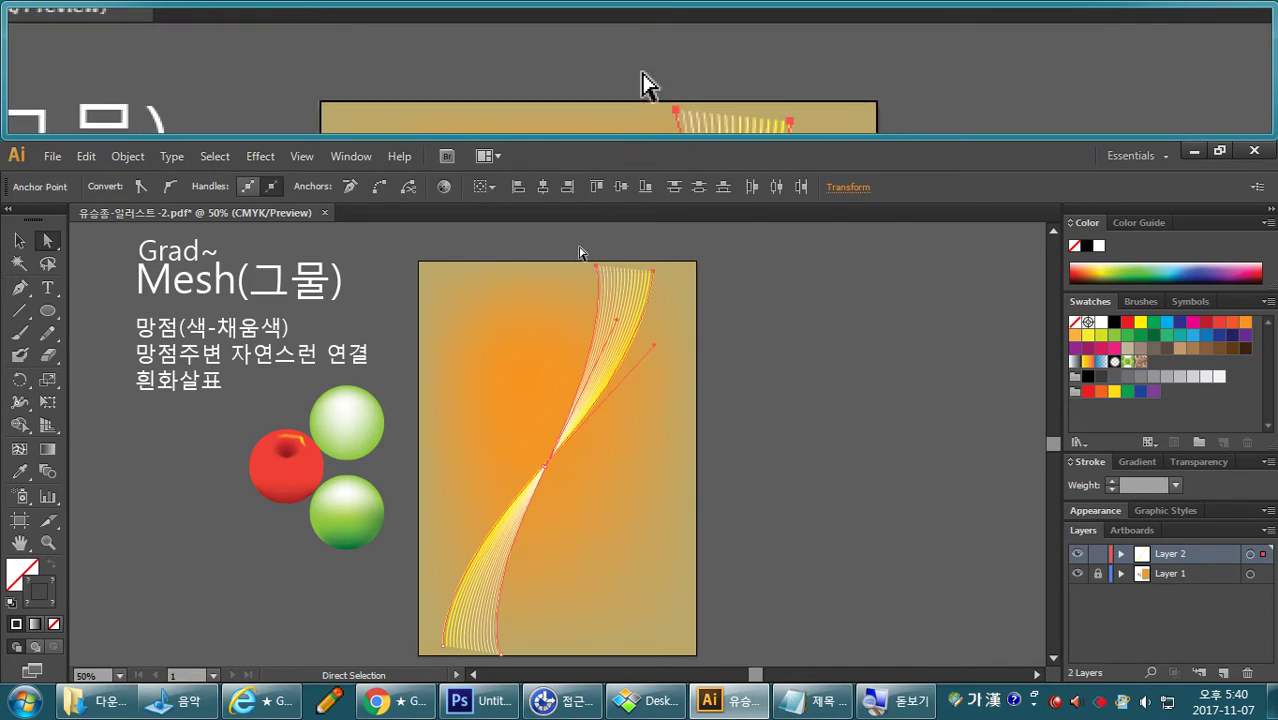
pyautogui.hotkey('ctrl', 'alt', 'j')
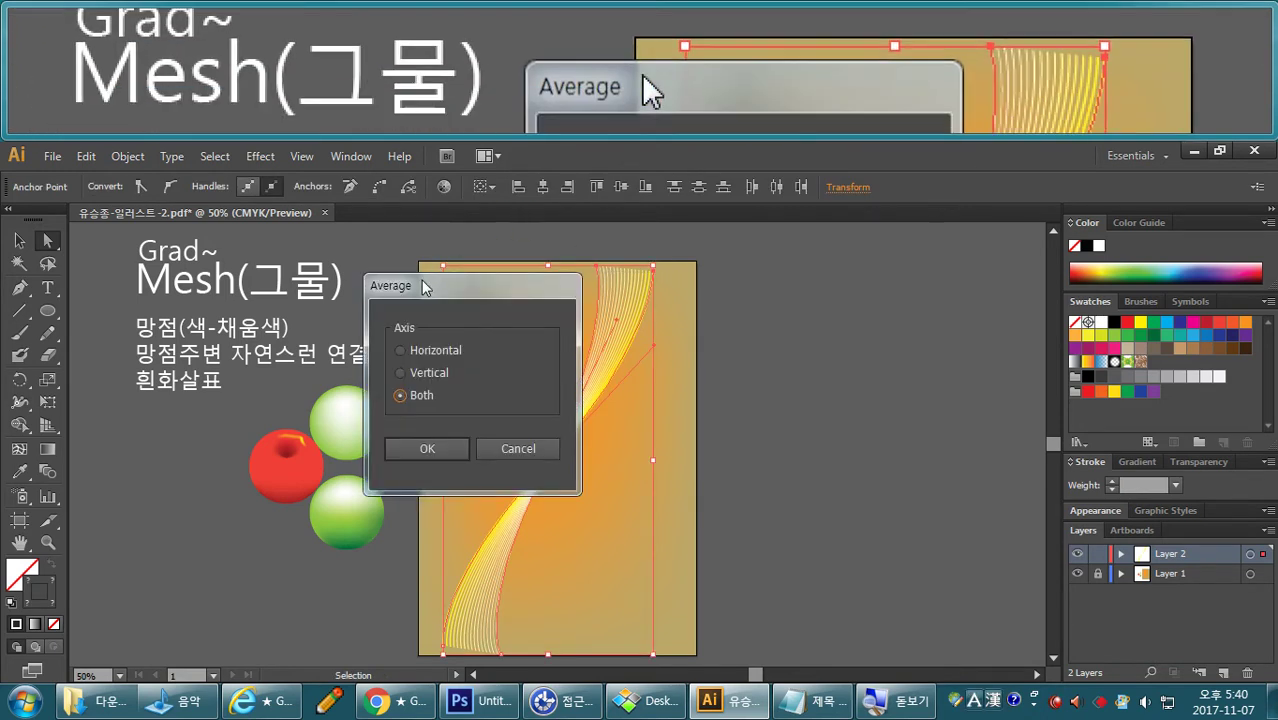
pyautogui.click(418, 356)
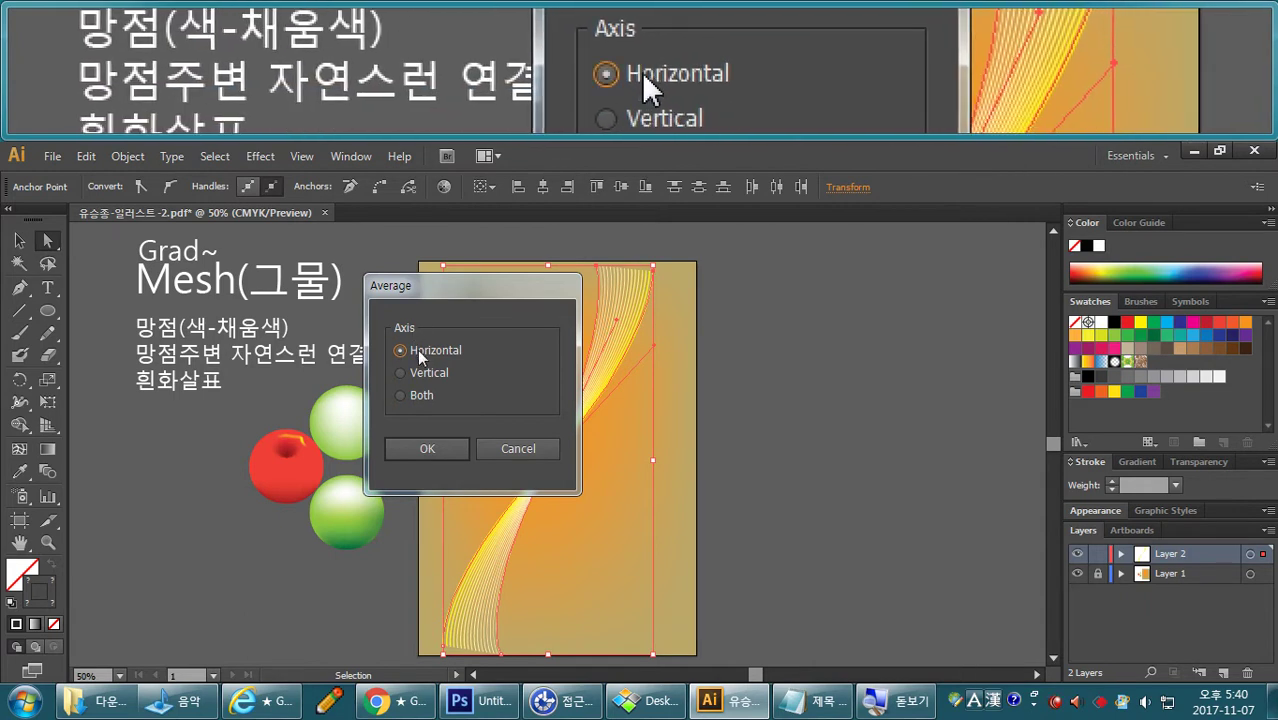
pyautogui.click(427, 448)
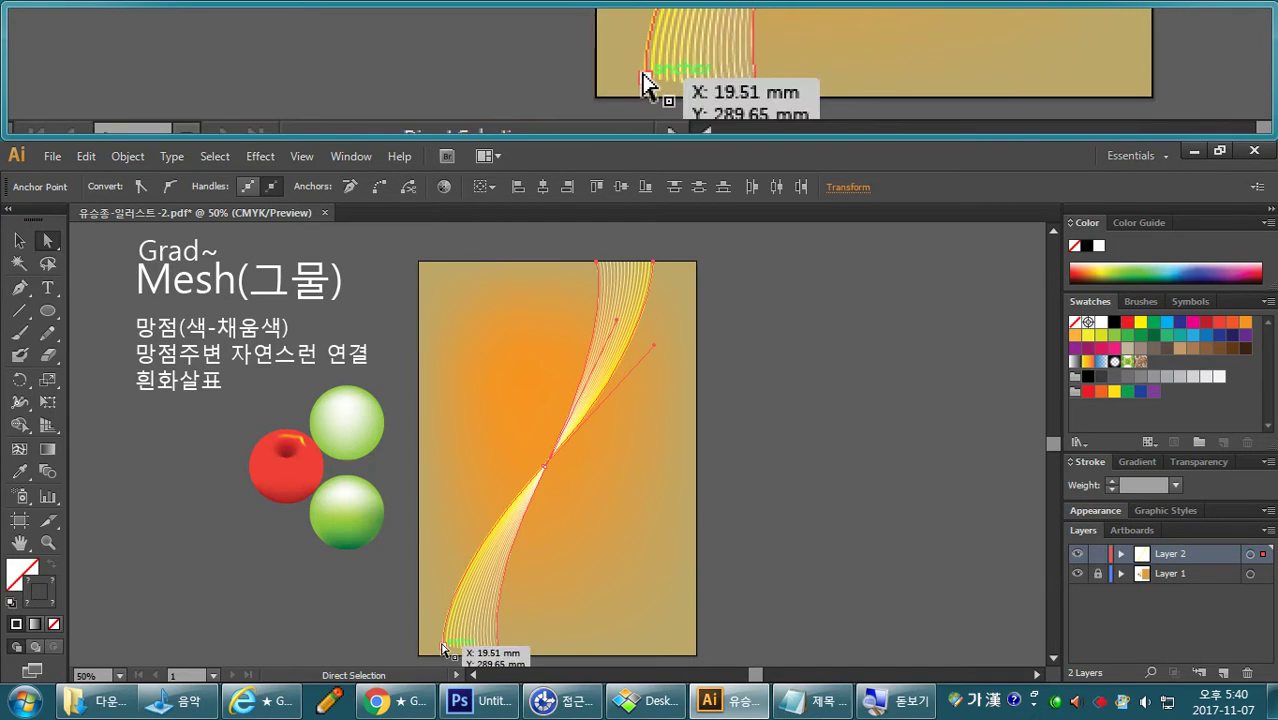
# Bring the curves' bottom anchors onto the page's bottom edge, deselect the wave, and compare it with the reference poster.
pyautogui.moveTo(441, 653); pyautogui.dragTo(442, 652)
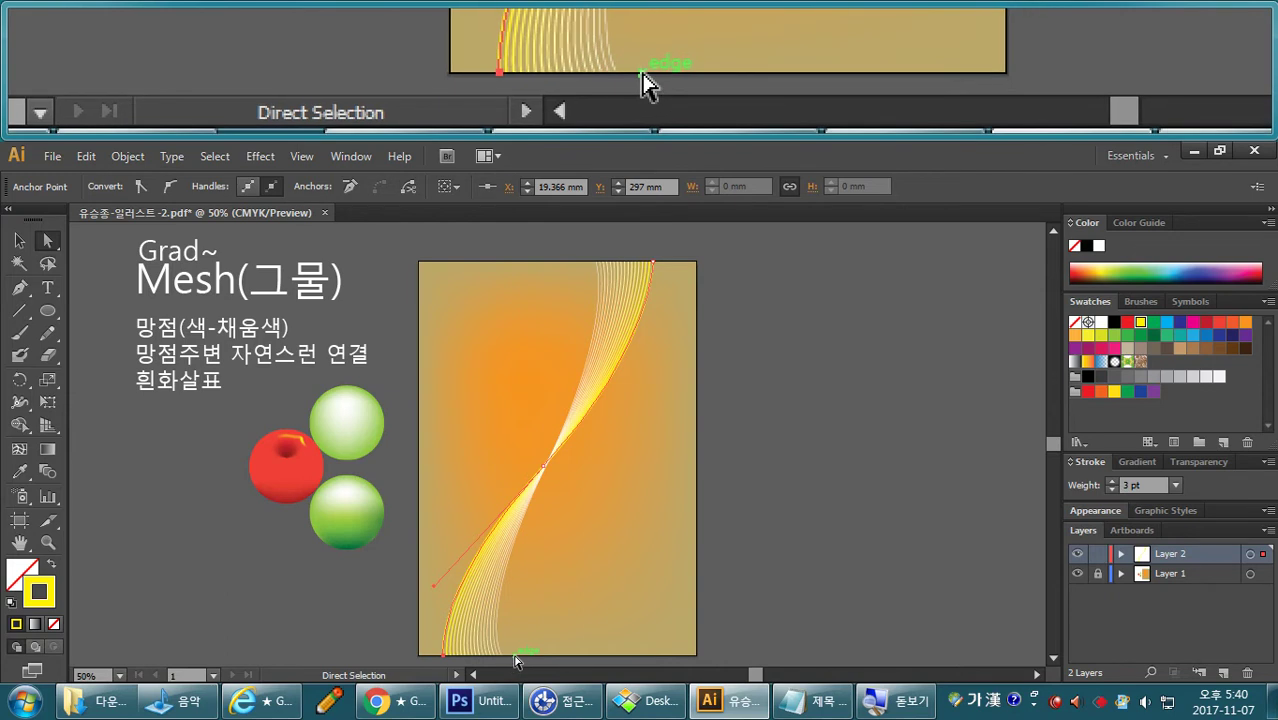
pyautogui.click(516, 660)
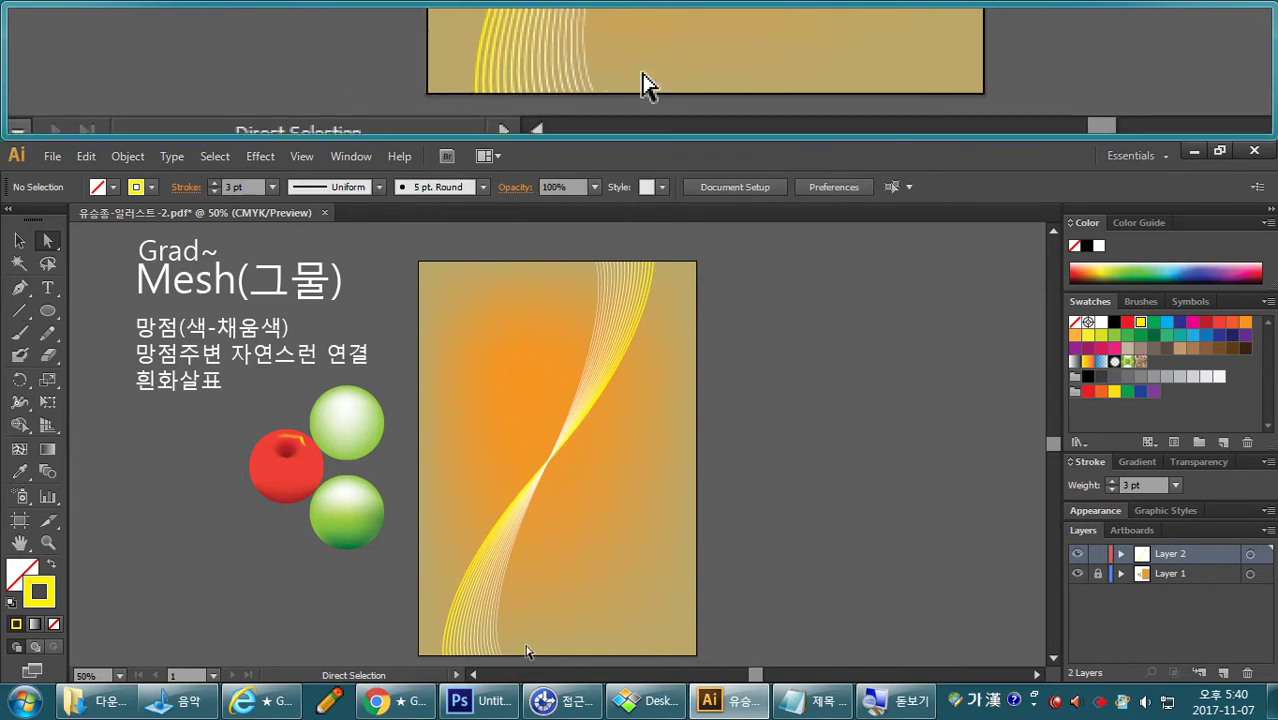
pyautogui.click(665, 702)
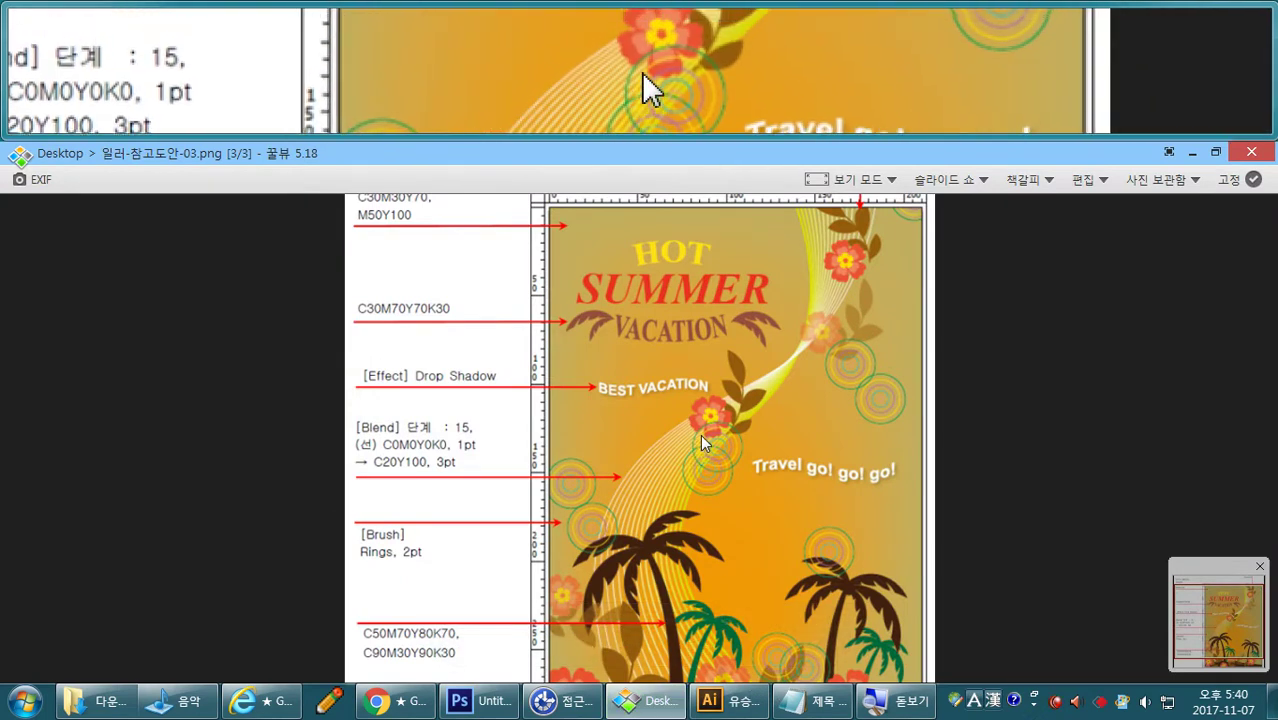
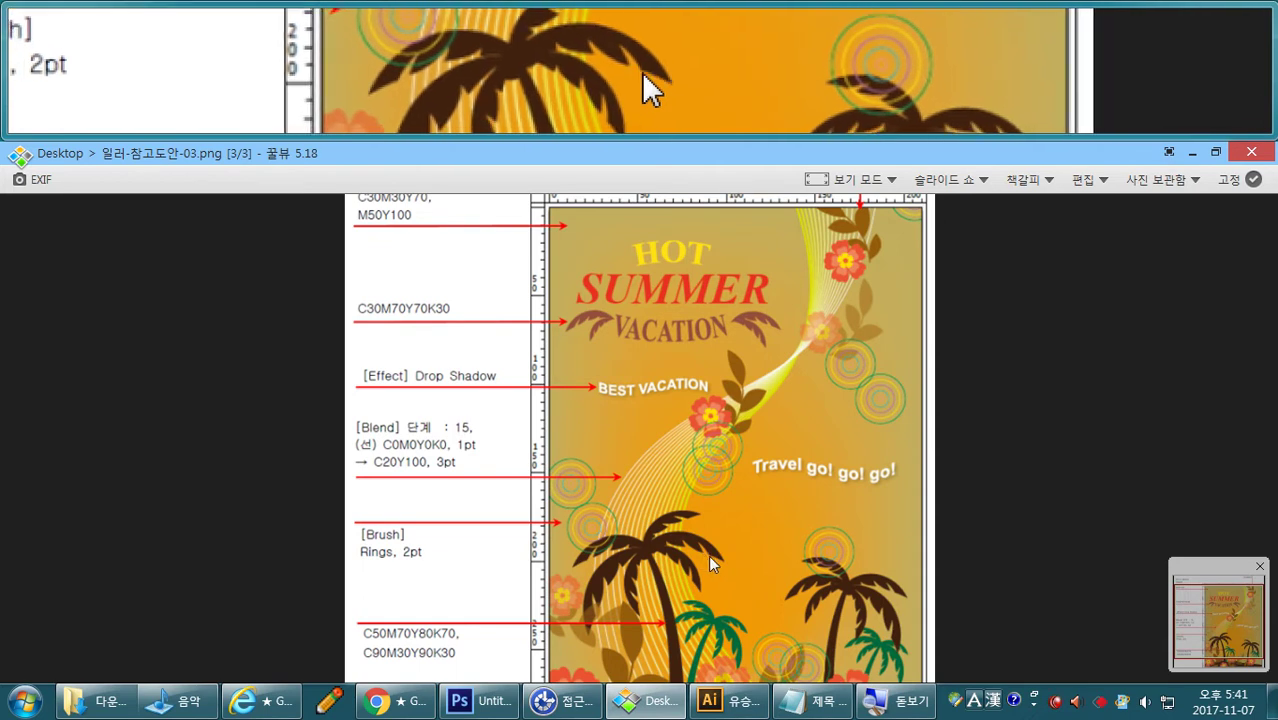
# Return to Illustrator, lock Layer 2, and add a new layer above it for the palm leaf.
pyautogui.click(735, 700)
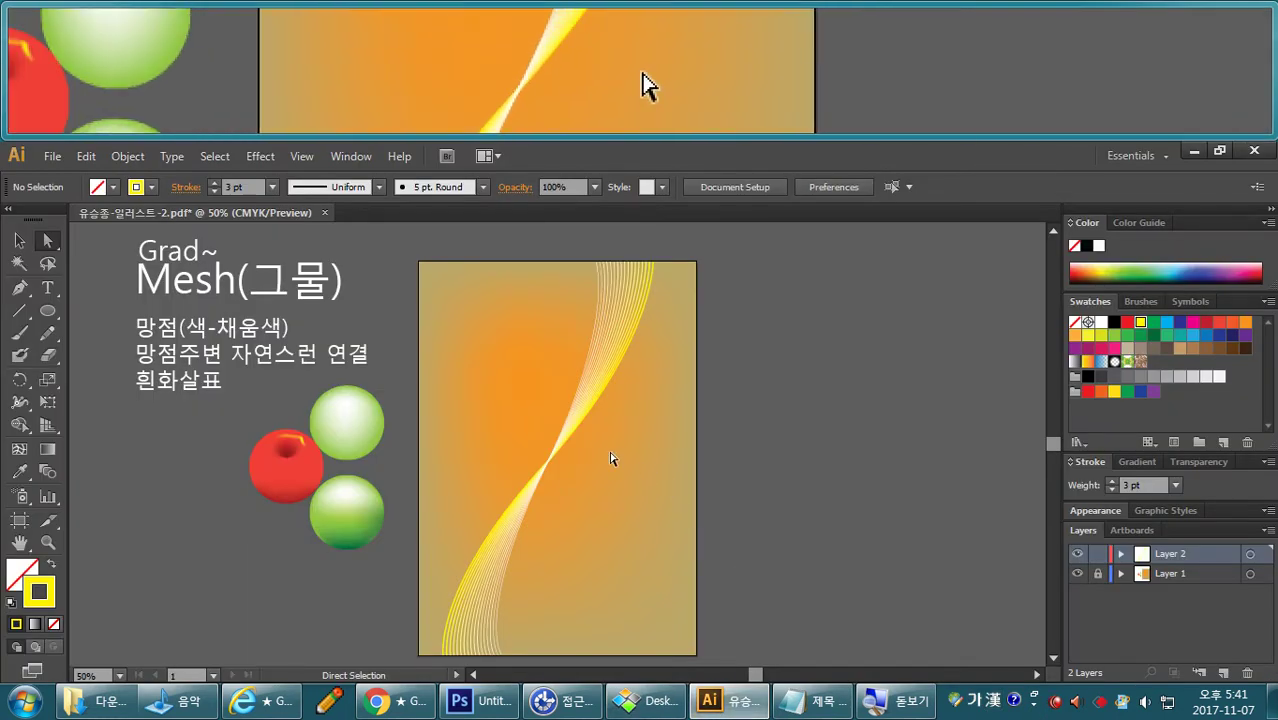
pyautogui.hotkey('ctrl', '=')
pyautogui.hotkey('ctrl', '=')
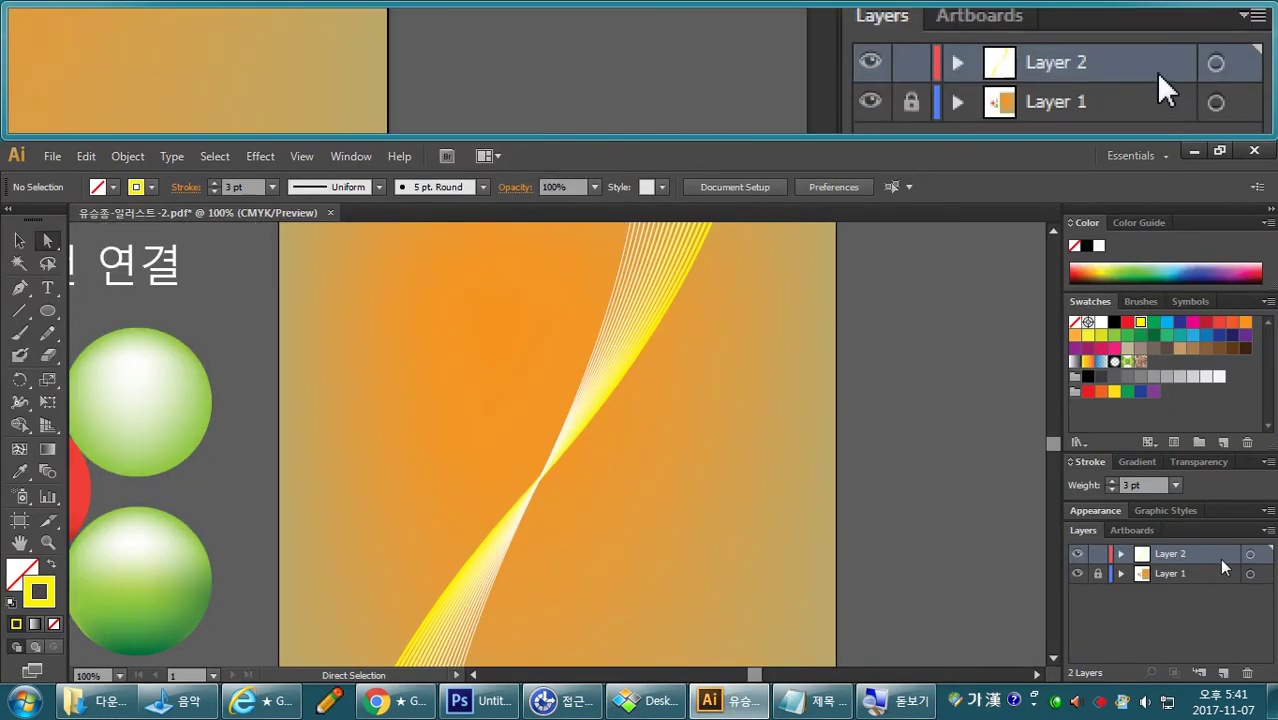
pyautogui.click(1097, 553)
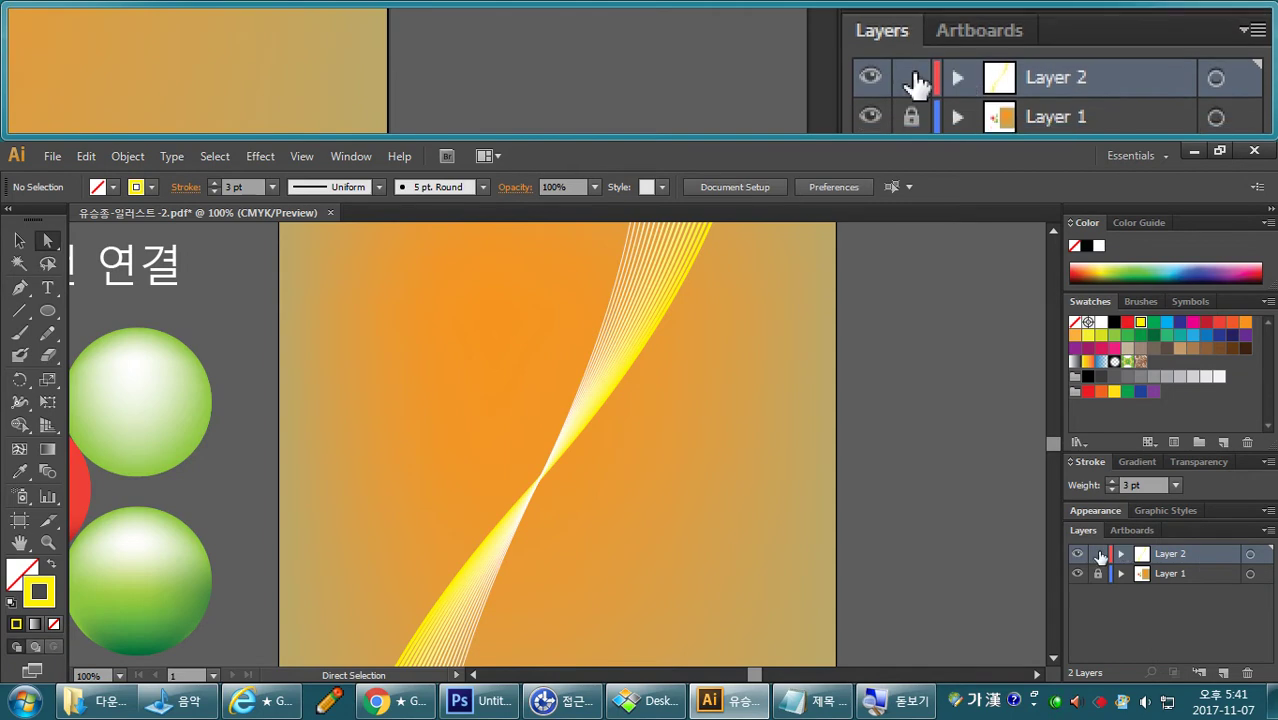
pyautogui.click(1224, 673)
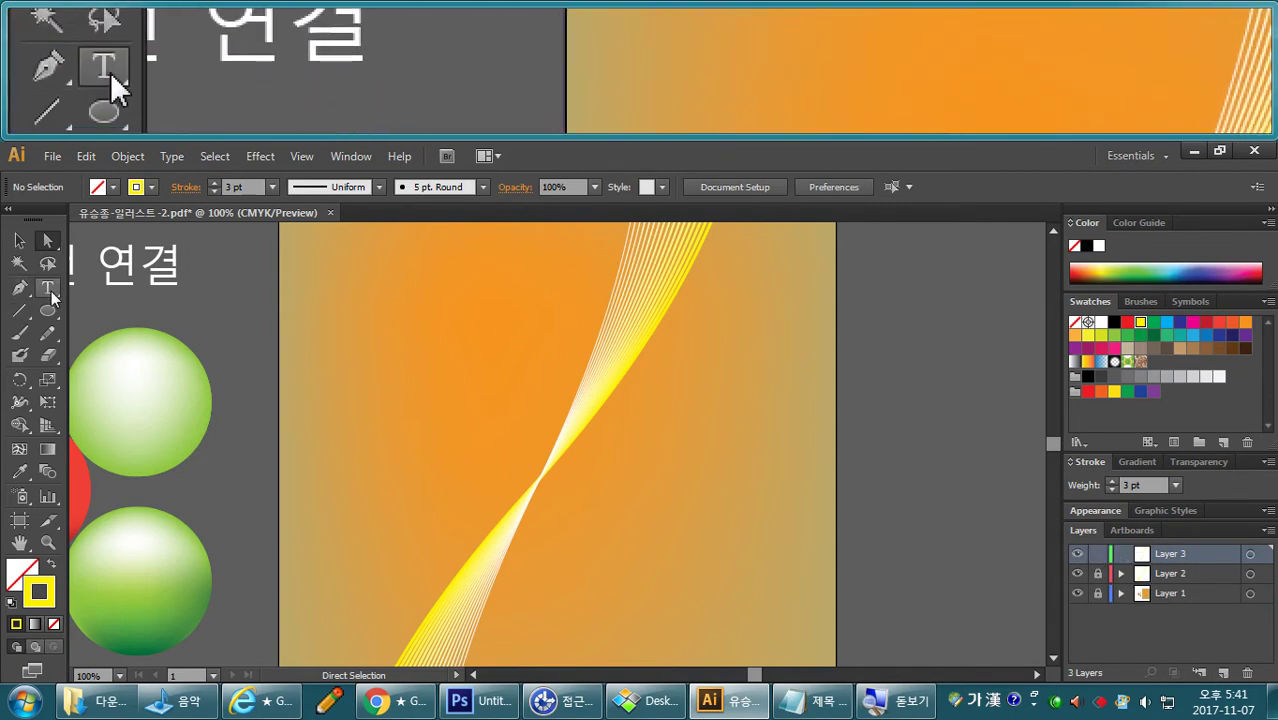
# Try to draw a palm leaf outline with the Pen tool as an upper arc with a short notch, leaving the path open.
pyautogui.click(24, 290)
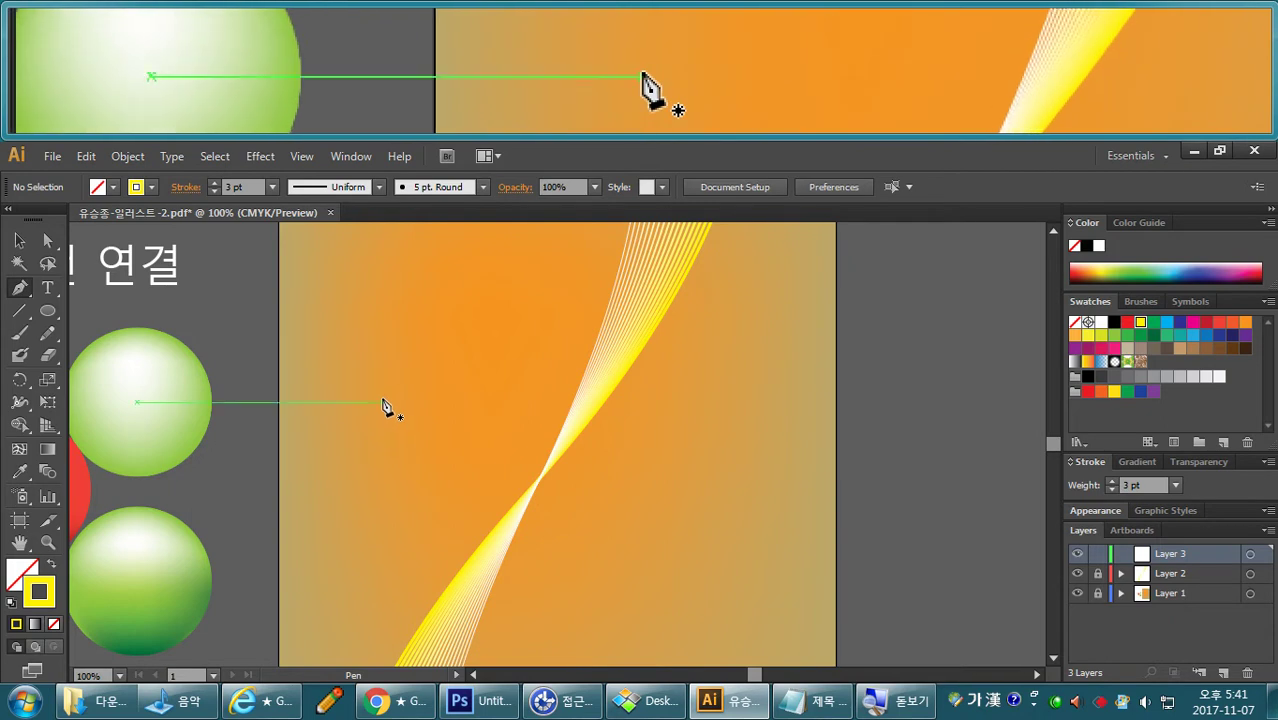
pyautogui.click(383, 389)
pyautogui.moveTo(532, 378); pyautogui.dragTo(621, 427)
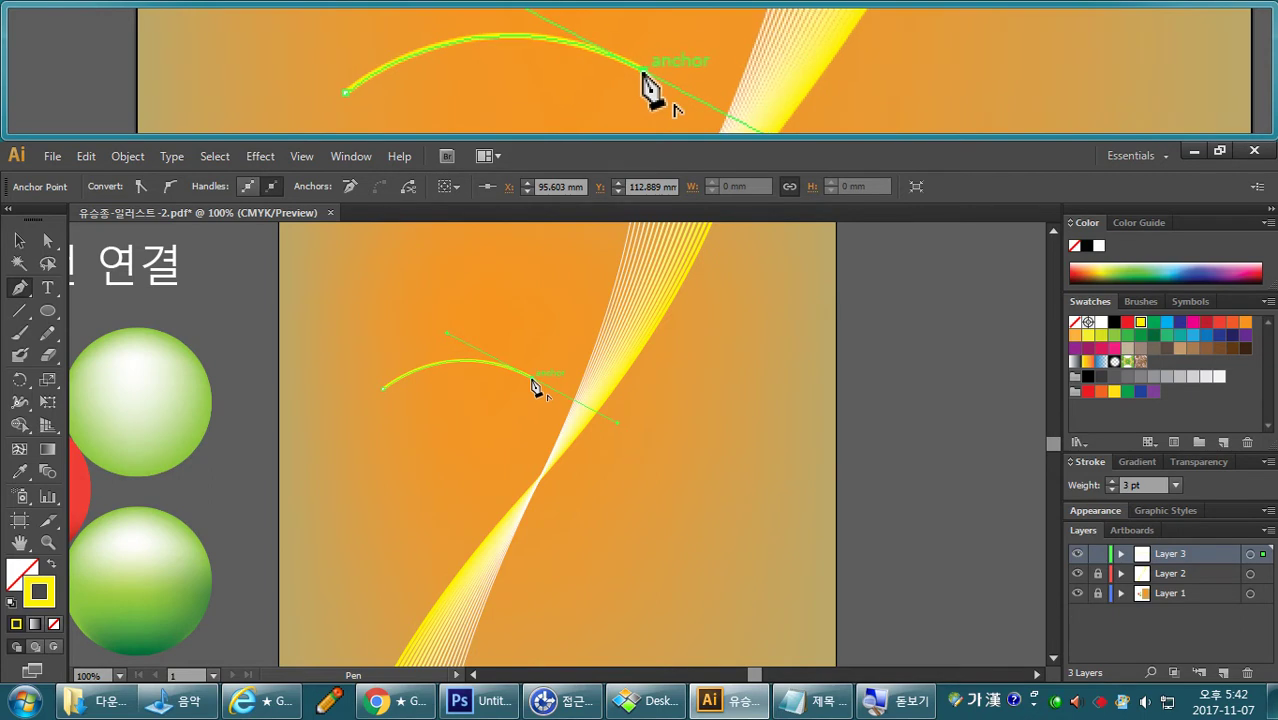
pyautogui.moveTo(534, 384); pyautogui.dragTo(504, 390)
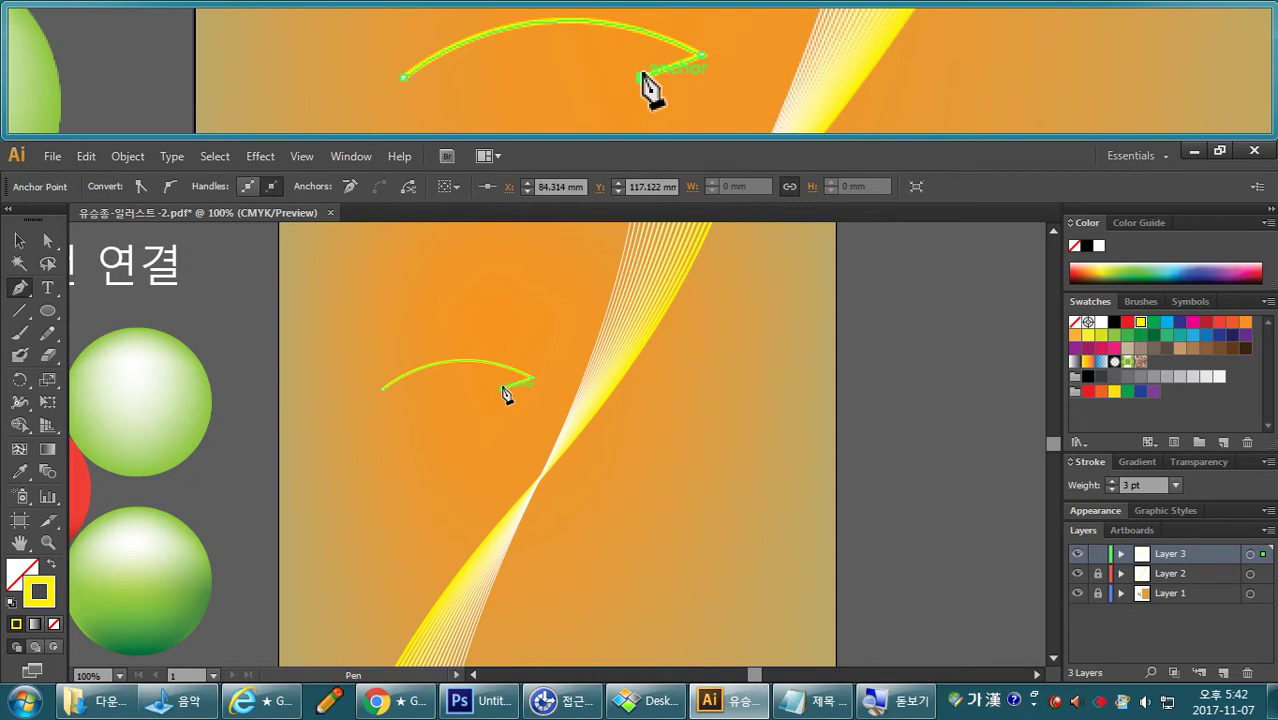
pyautogui.moveTo(505, 394); pyautogui.dragTo(503, 394)
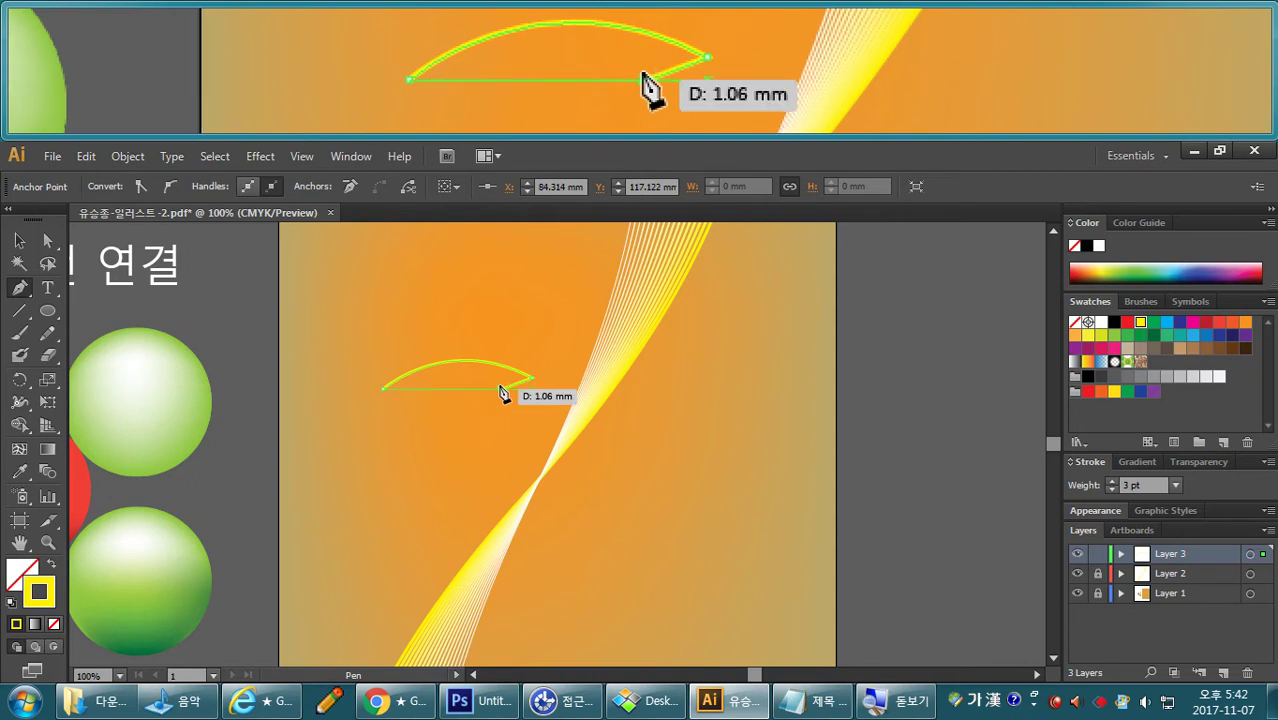
pyautogui.keyDown('ctrl'); pyautogui.click(552, 314); pyautogui.keyUp('ctrl')
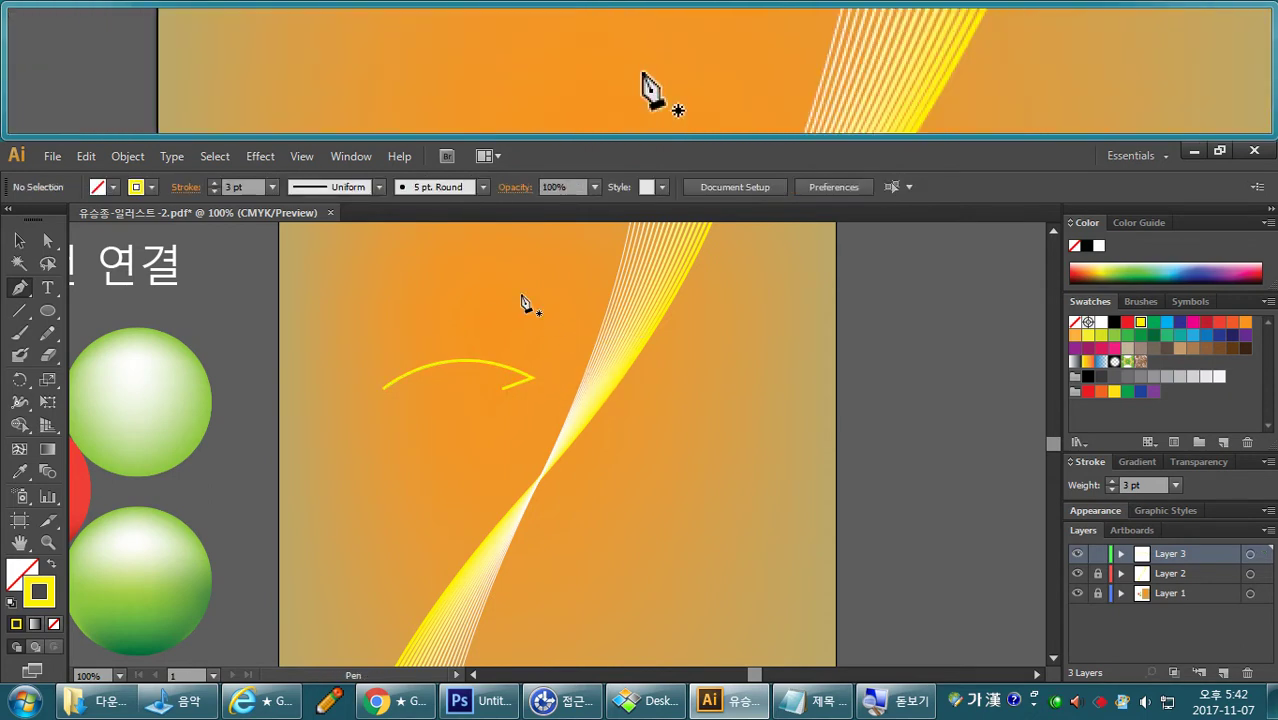
# Start a new palm leaf outline above the first arc with the Pen tool, drawing its curved upper edge and first underside notch.
pyautogui.click(400, 305)
pyautogui.moveTo(538, 279); pyautogui.dragTo(644, 317)
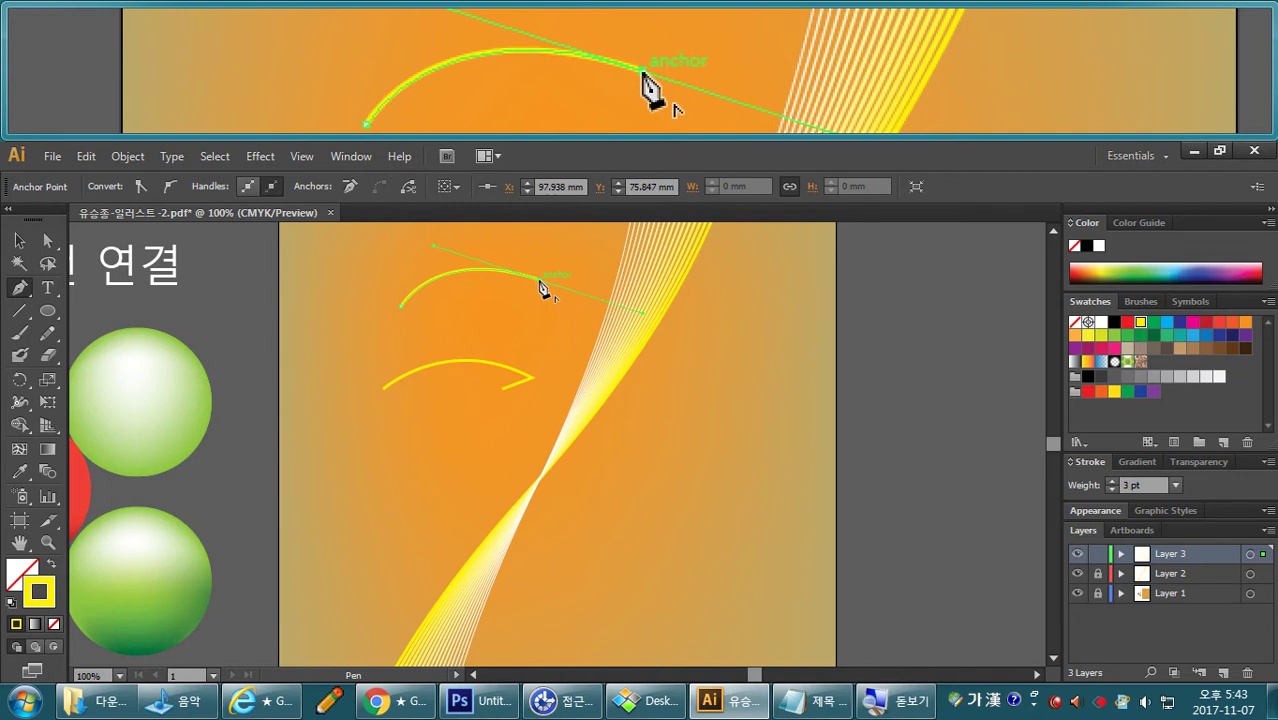
pyautogui.moveTo(509, 303); pyautogui.dragTo(472, 284)
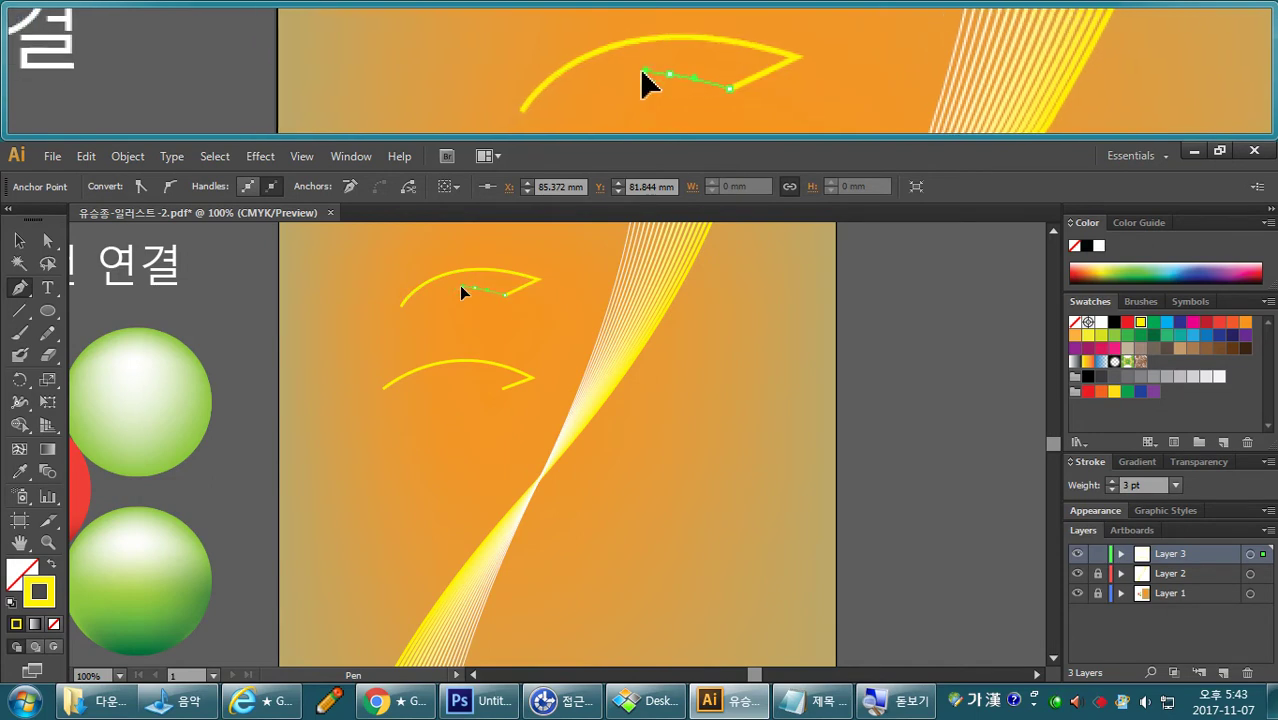
pyautogui.click(454, 291)
pyautogui.moveTo(456, 293); pyautogui.dragTo(491, 298)
pyautogui.click(475, 289)
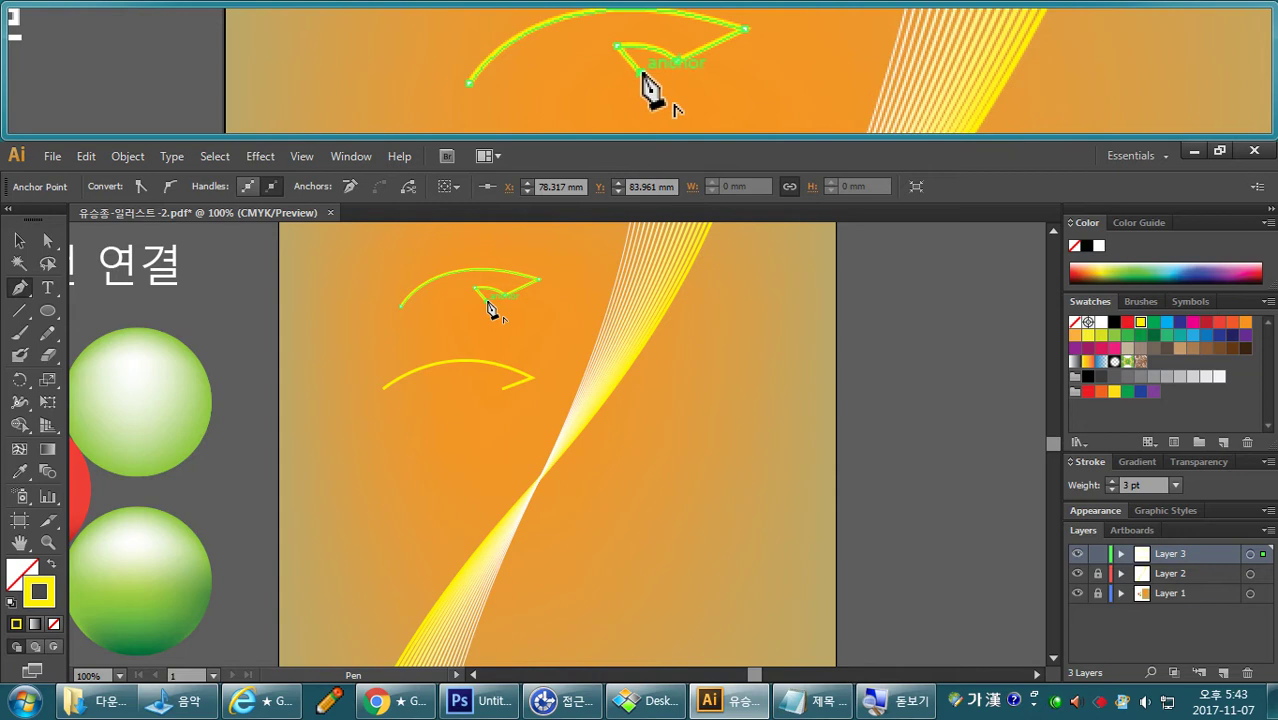
# Continue the jagged notches along the leaf's underside and close the outline at the lower tip.
pyautogui.moveTo(489, 303); pyautogui.dragTo(667, 530)
pyautogui.hotkey('ctrl', '+')
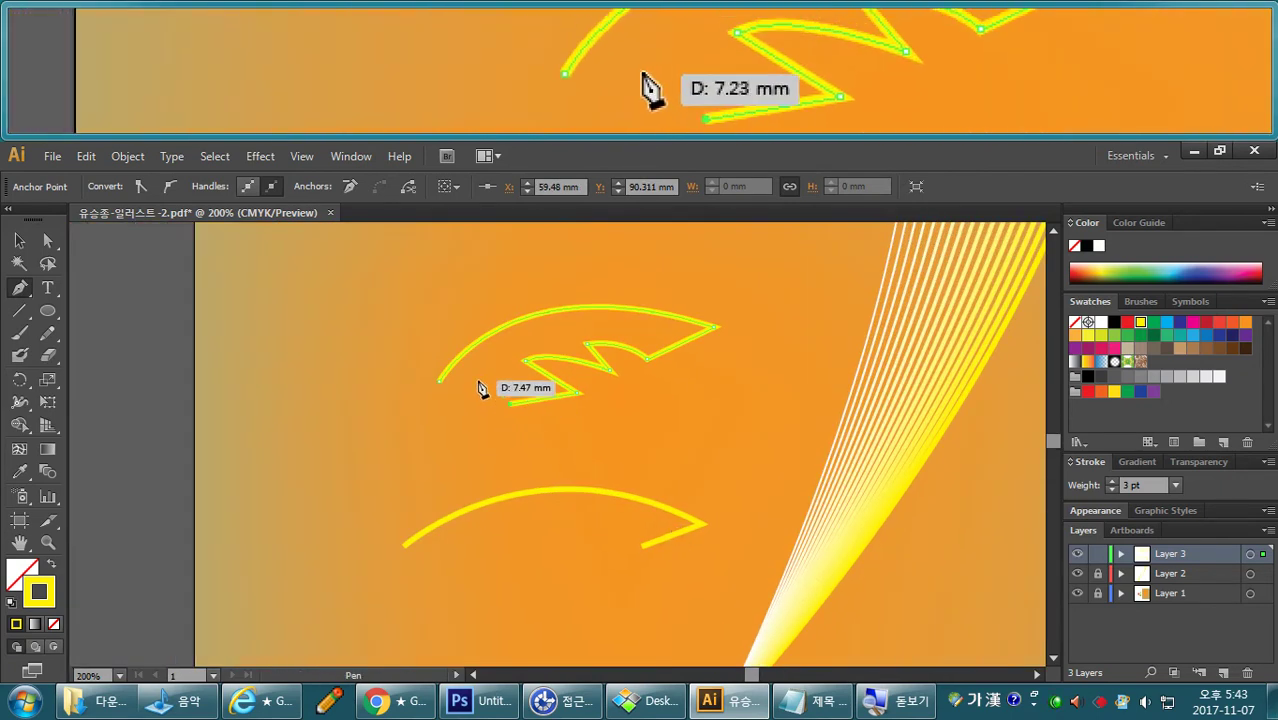
pyautogui.moveTo(459, 385); pyautogui.dragTo(424, 401)
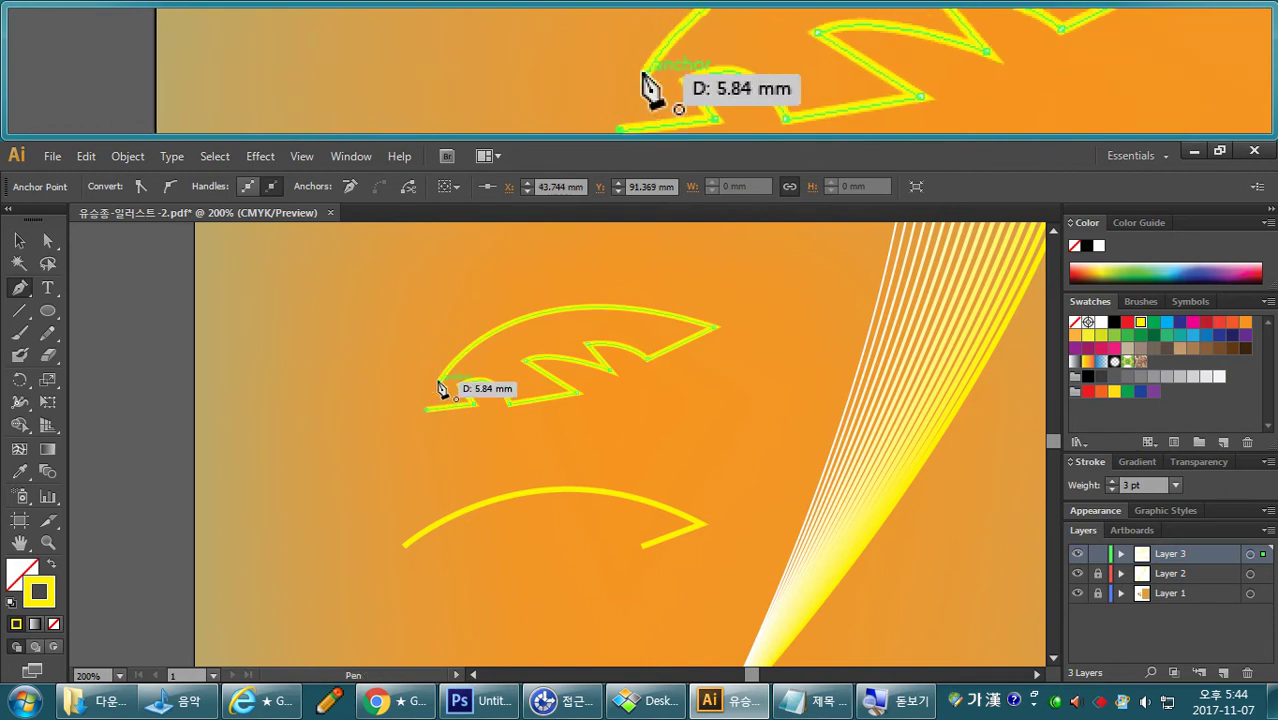
pyautogui.moveTo(441, 389); pyautogui.dragTo(460, 404)
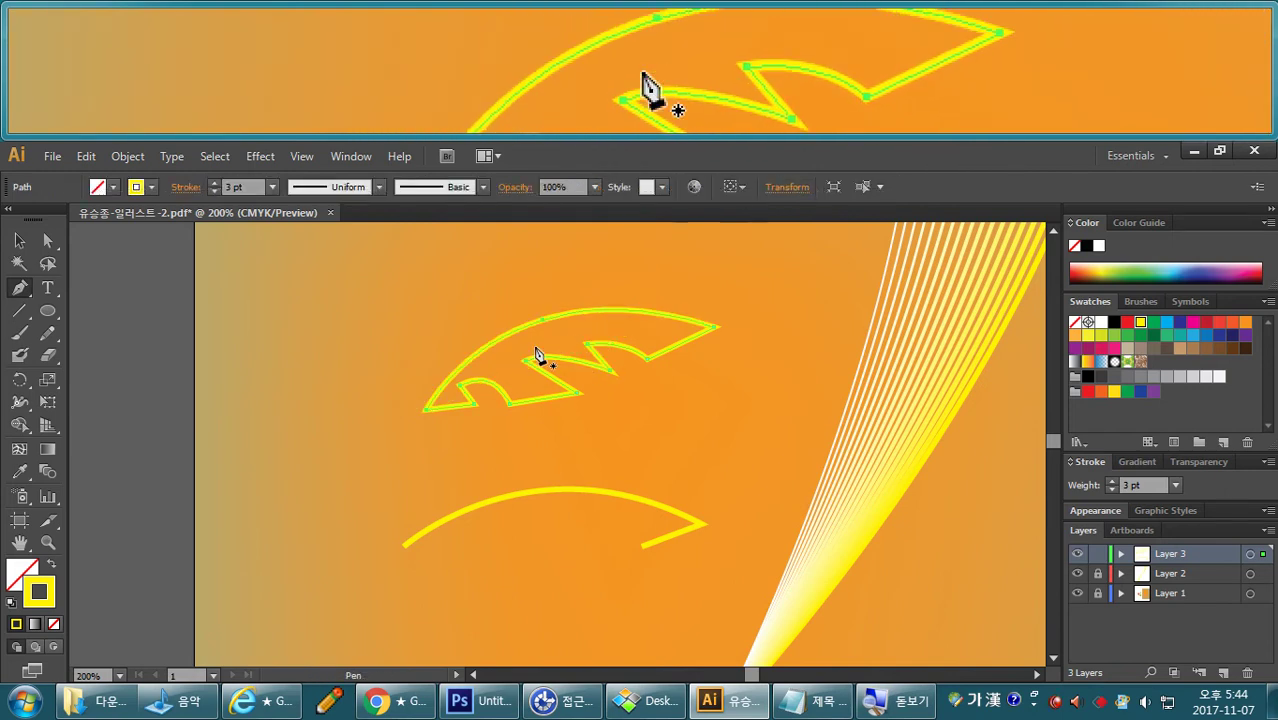
# Shift the leaf slightly down and to the right, and adjust individual anchors of its underside notches to refine the shape.
pyautogui.press('ctrl')
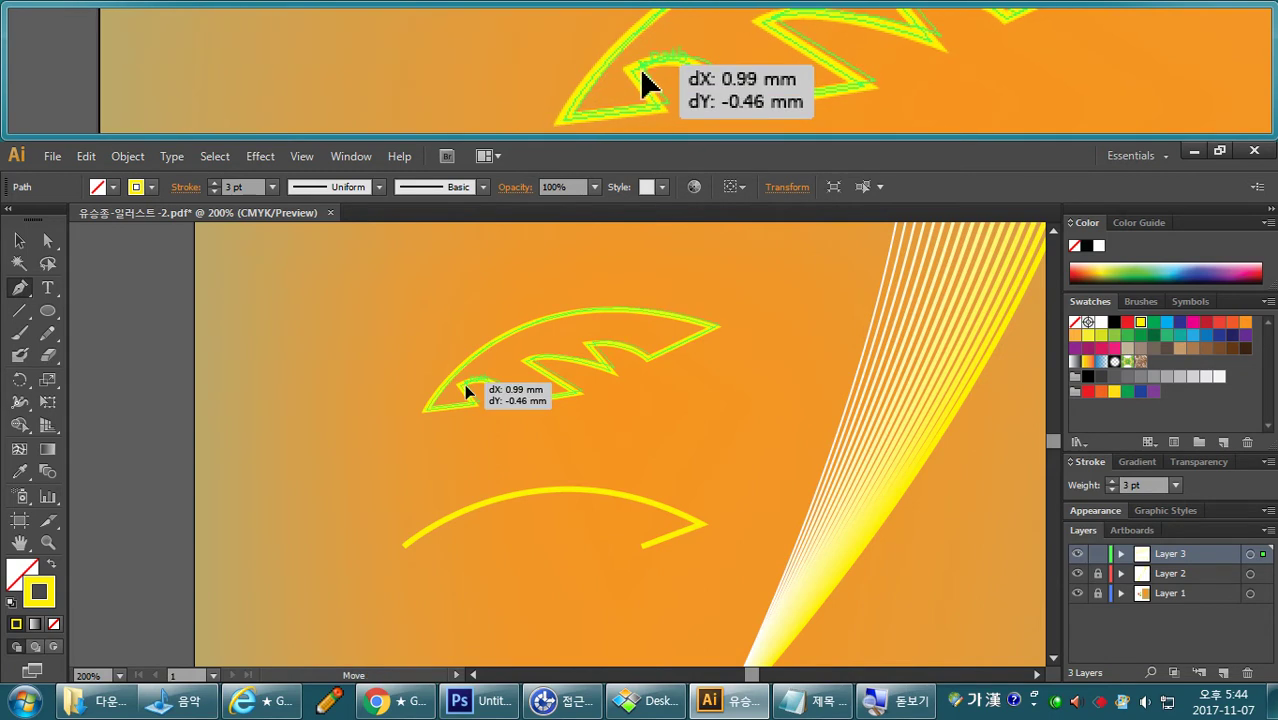
pyautogui.moveTo(461, 385); pyautogui.dragTo(466, 392)
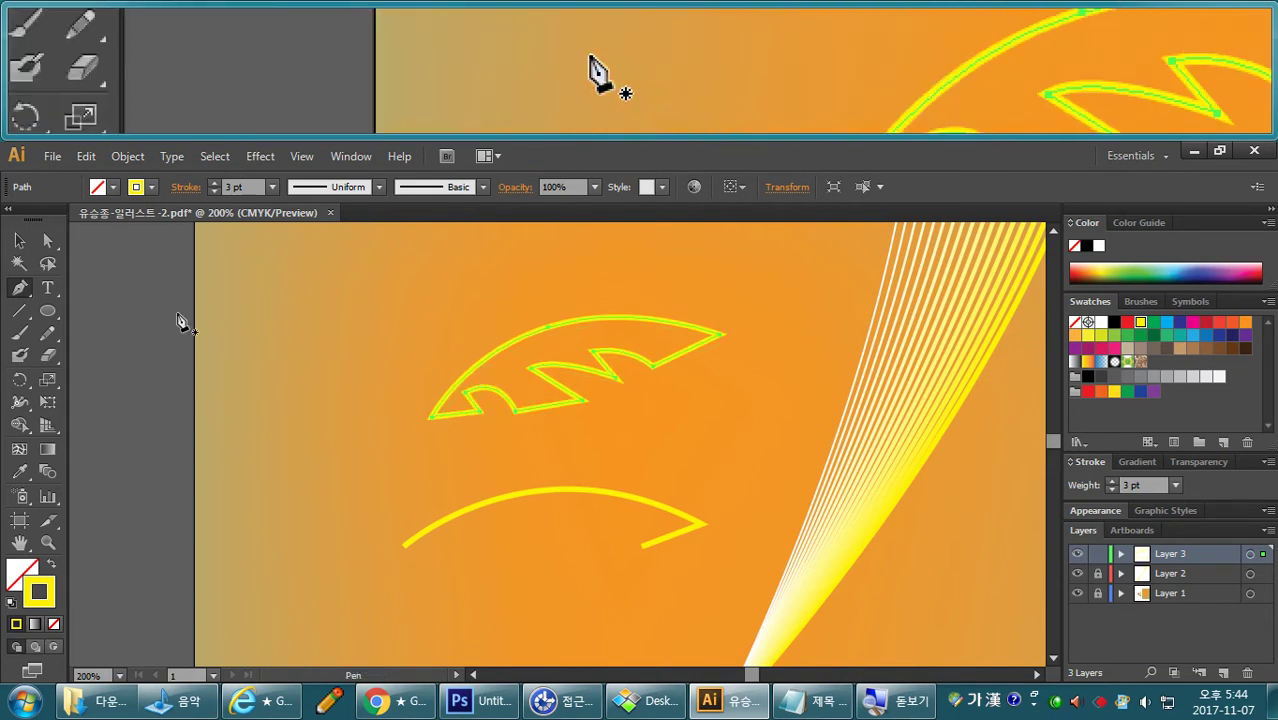
pyautogui.click(46, 242)
pyautogui.moveTo(537, 314); pyautogui.dragTo(561, 338)
pyautogui.moveTo(586, 403); pyautogui.dragTo(521, 407)
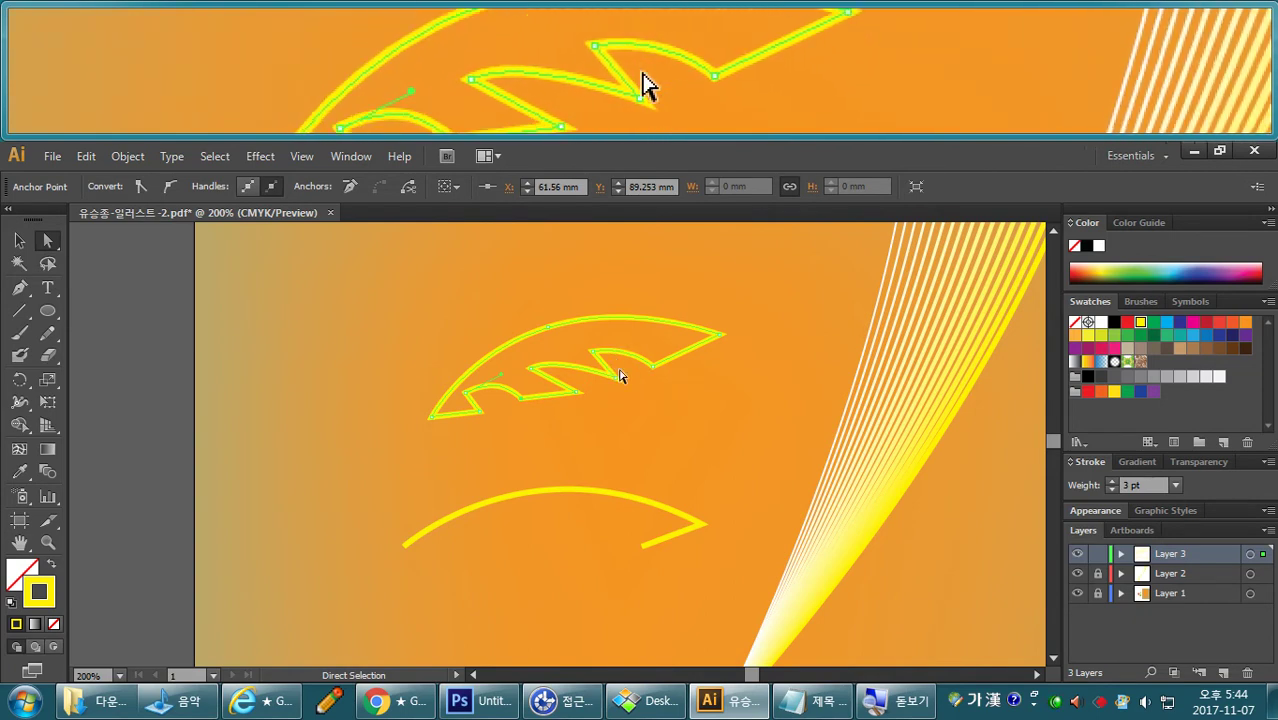
pyautogui.moveTo(619, 379); pyautogui.dragTo(620, 381)
# Delete the unfinished open arc below the leaf.
pyautogui.moveTo(561, 470); pyautogui.dragTo(630, 516)
pyautogui.press('Delete')
pyautogui.press('Delete')
# Swap the leaf's fill and stroke so it has a solid yellow fill and no stroke, and select the whole shape.
pyautogui.moveTo(651, 425); pyautogui.dragTo(556, 389)
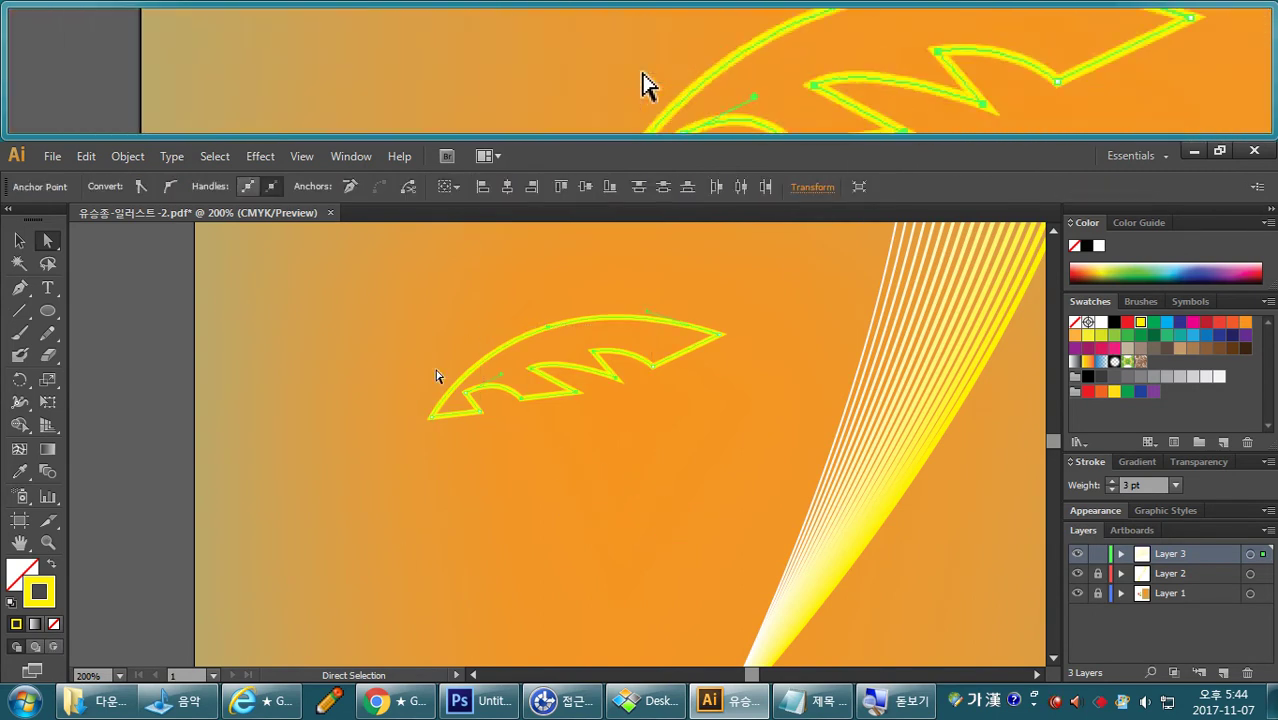
pyautogui.click(51, 567)
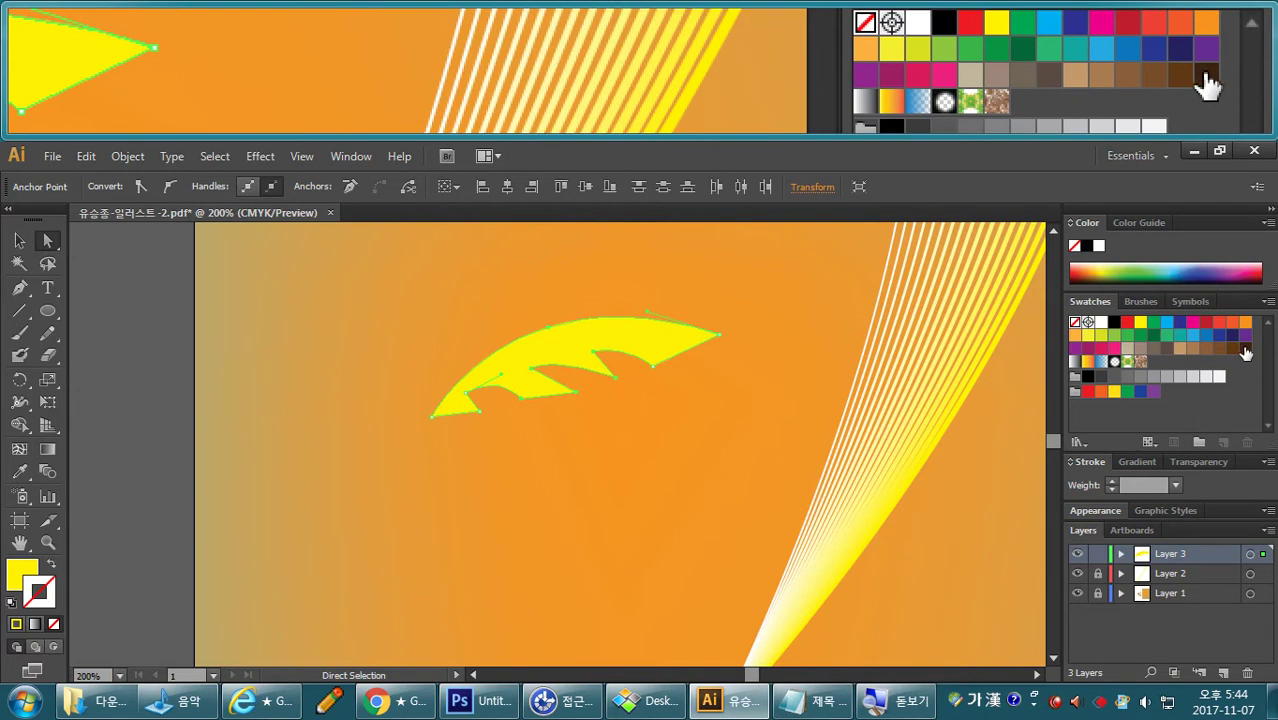
pyautogui.press('v')
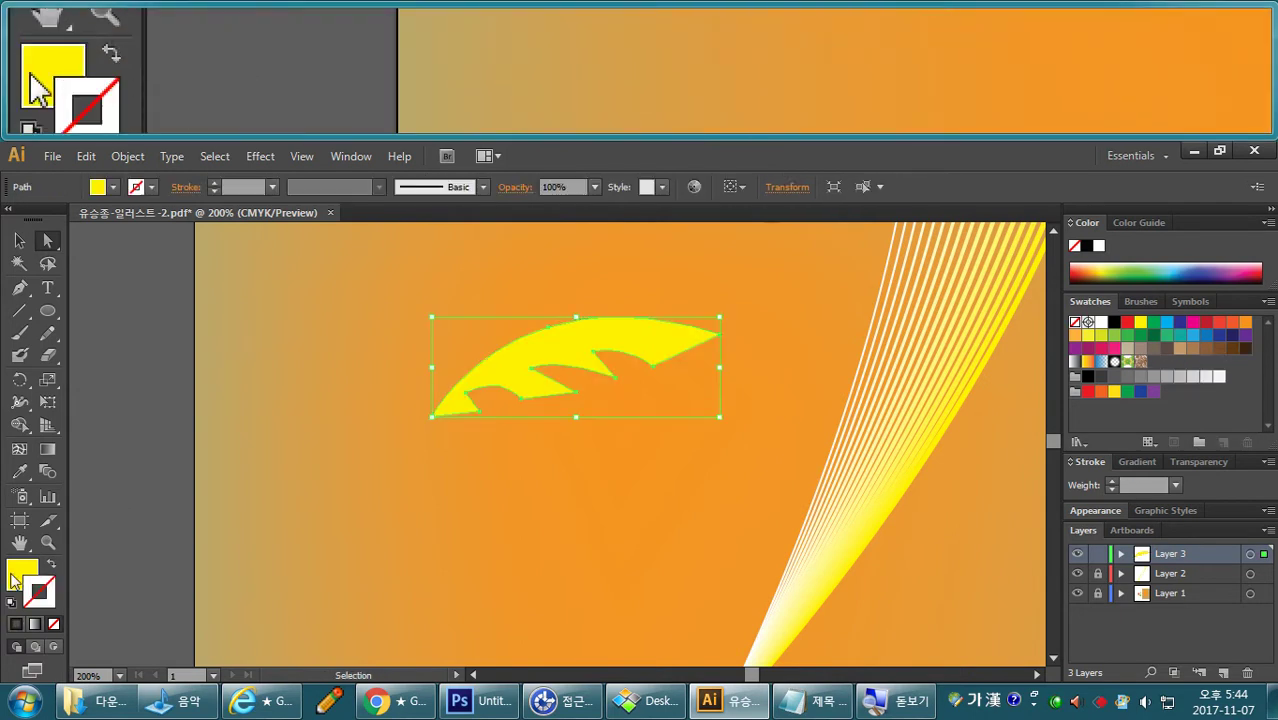
# Fill the leaf with the dark brown swatch, deselect it, and compare it with the reference poster.
pyautogui.press('a')
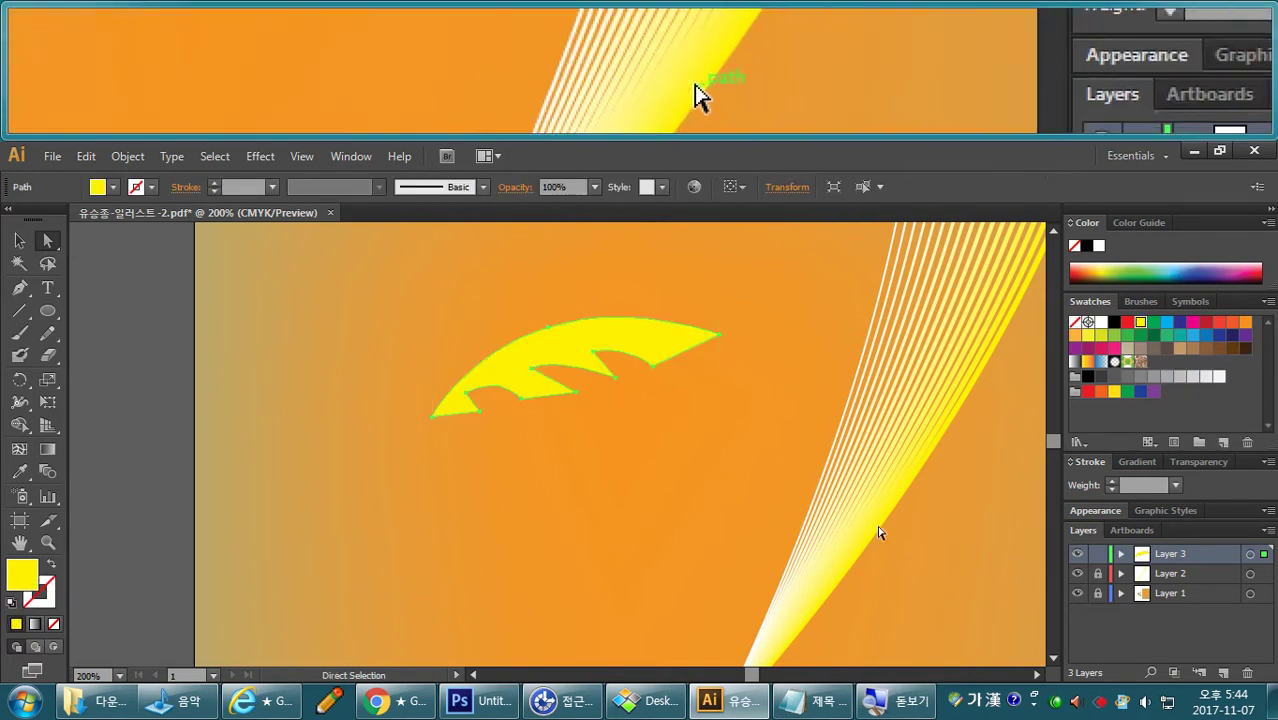
pyautogui.click(1245, 349)
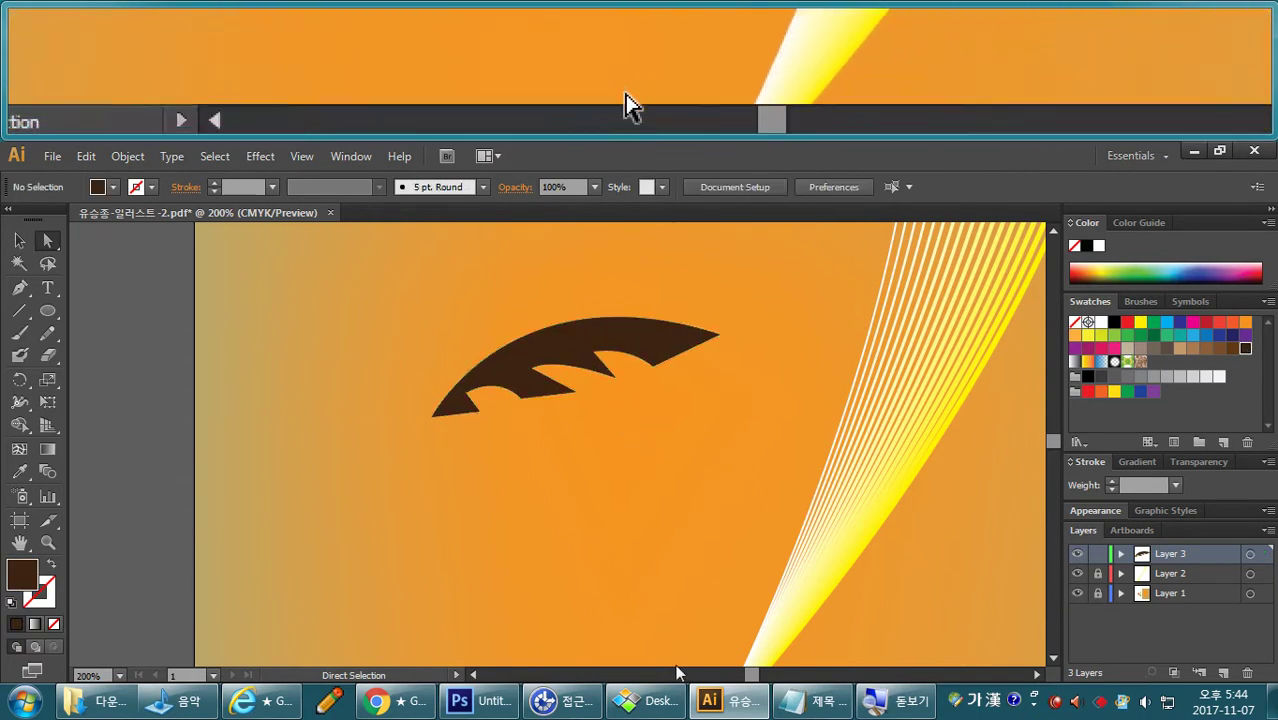
pyautogui.click(650, 701)
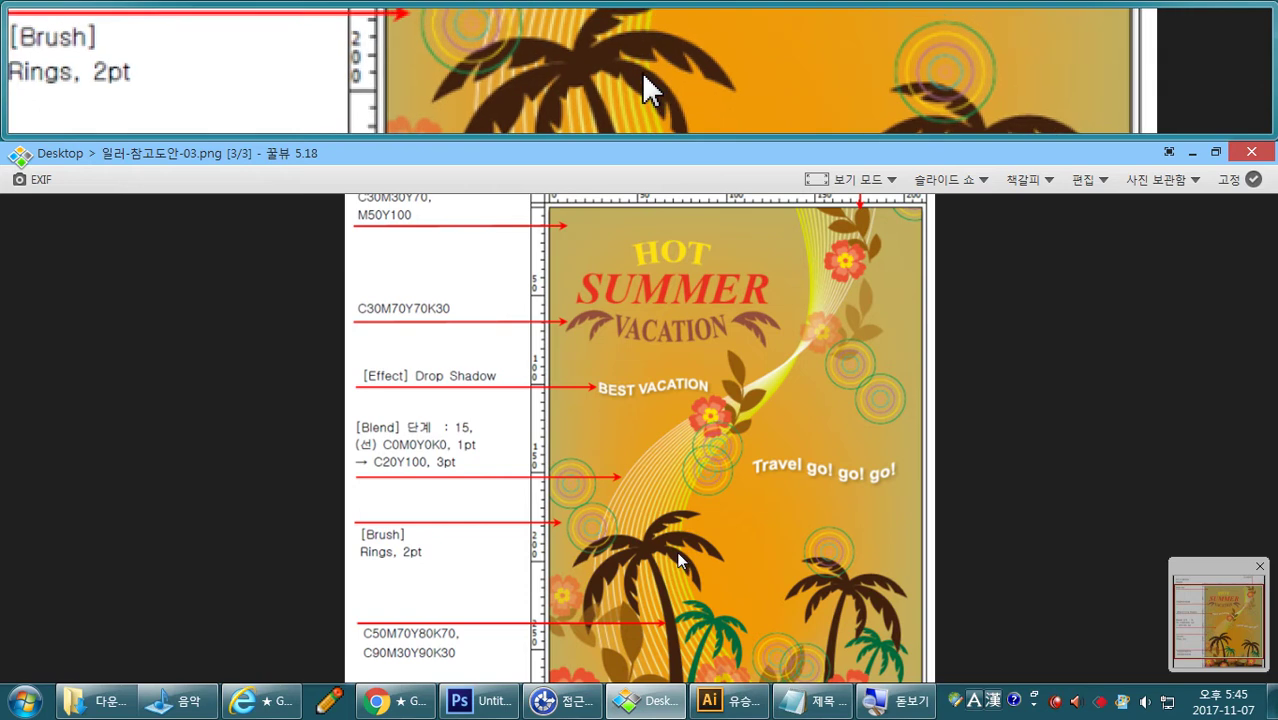
pyautogui.click(700, 703)
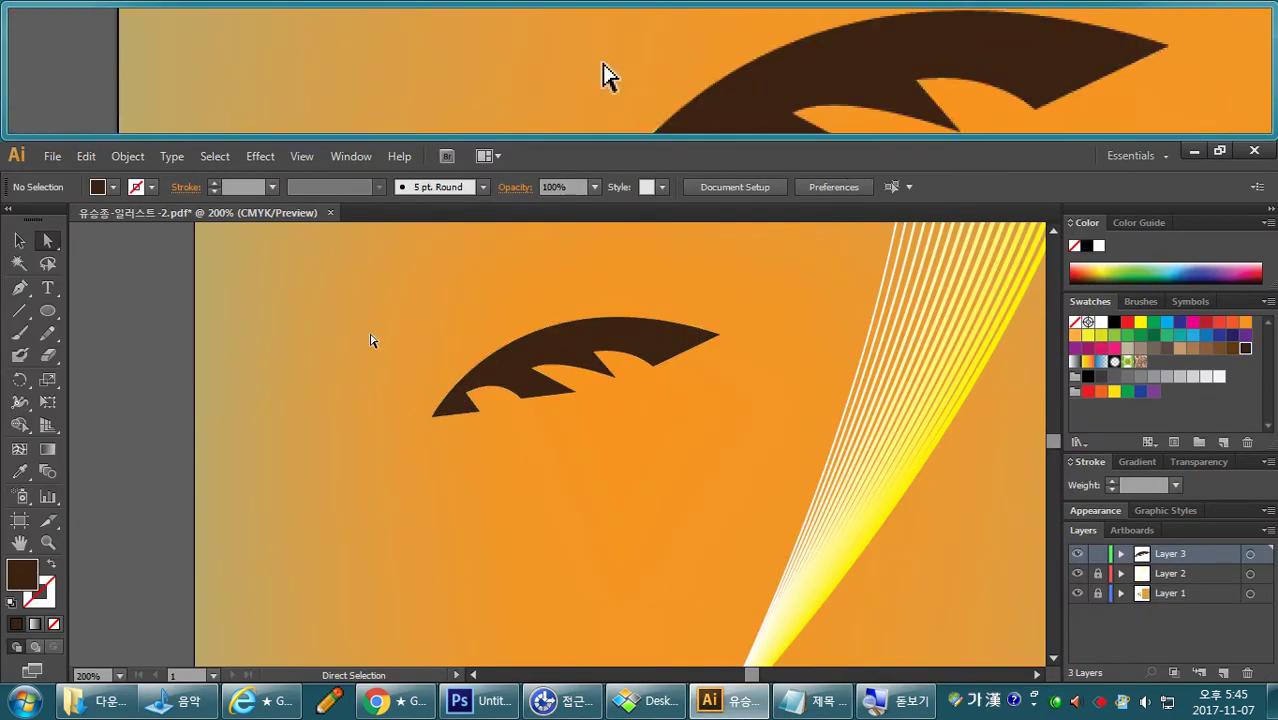
# Move the leaf slightly up and to the right, and rotate a copy clockwise about its lower-left tip to form a second leaf.
pyautogui.click(22, 241)
pyautogui.moveTo(551, 357); pyautogui.dragTo(631, 344)
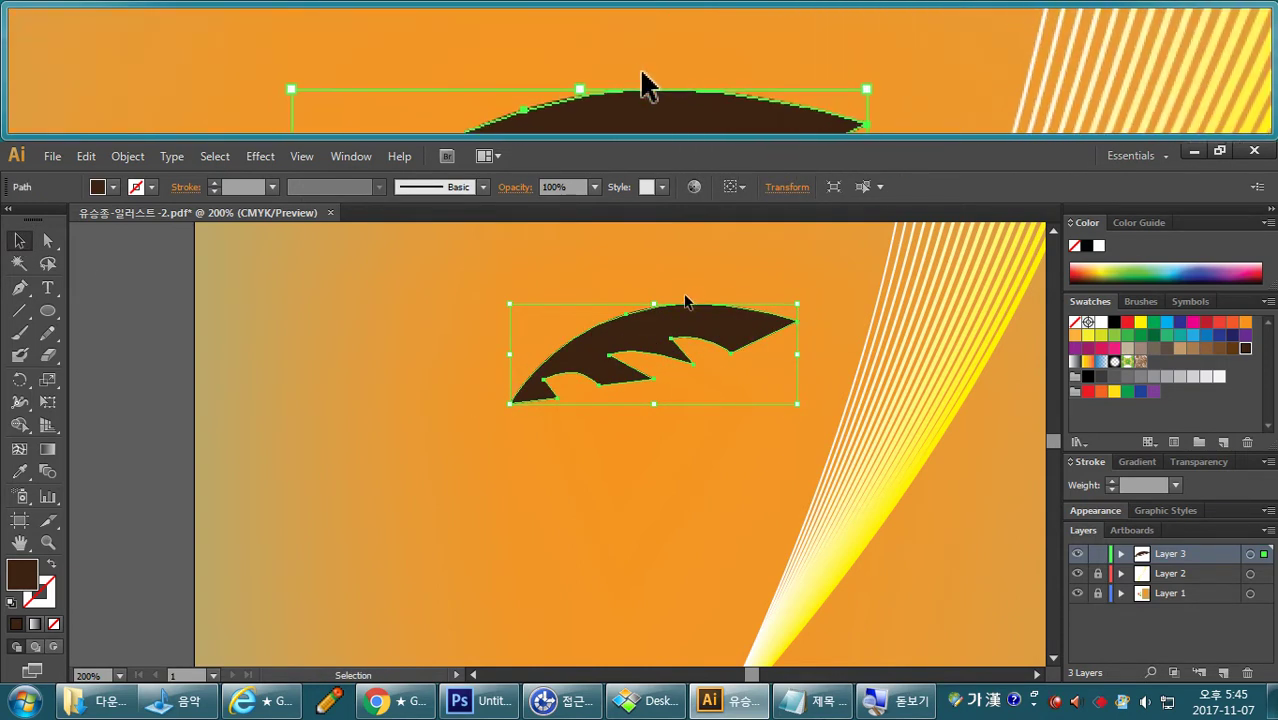
pyautogui.click(20, 381)
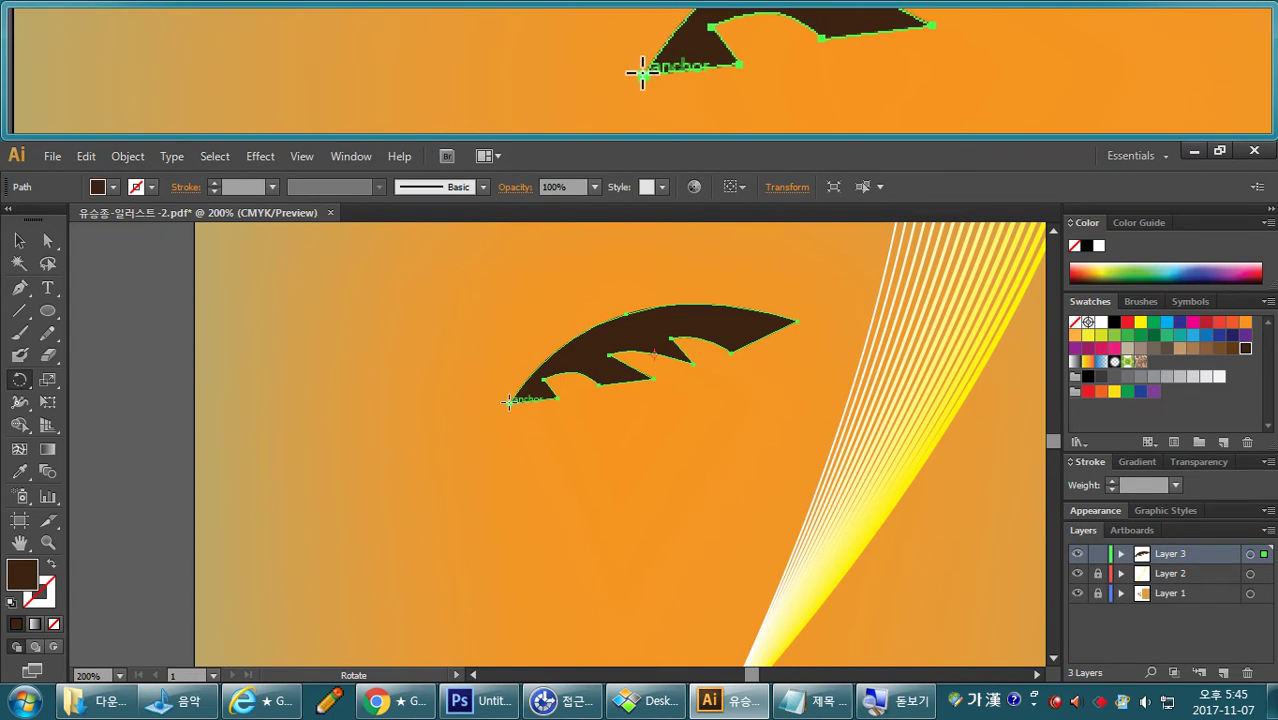
pyautogui.moveTo(693, 414)
pyautogui.mouseDown()
pyautogui.moveTo(653, 436)
pyautogui.moveTo(605, 436)
pyautogui.moveTo(695, 386)
pyautogui.moveTo(684, 404)
pyautogui.mouseUp()
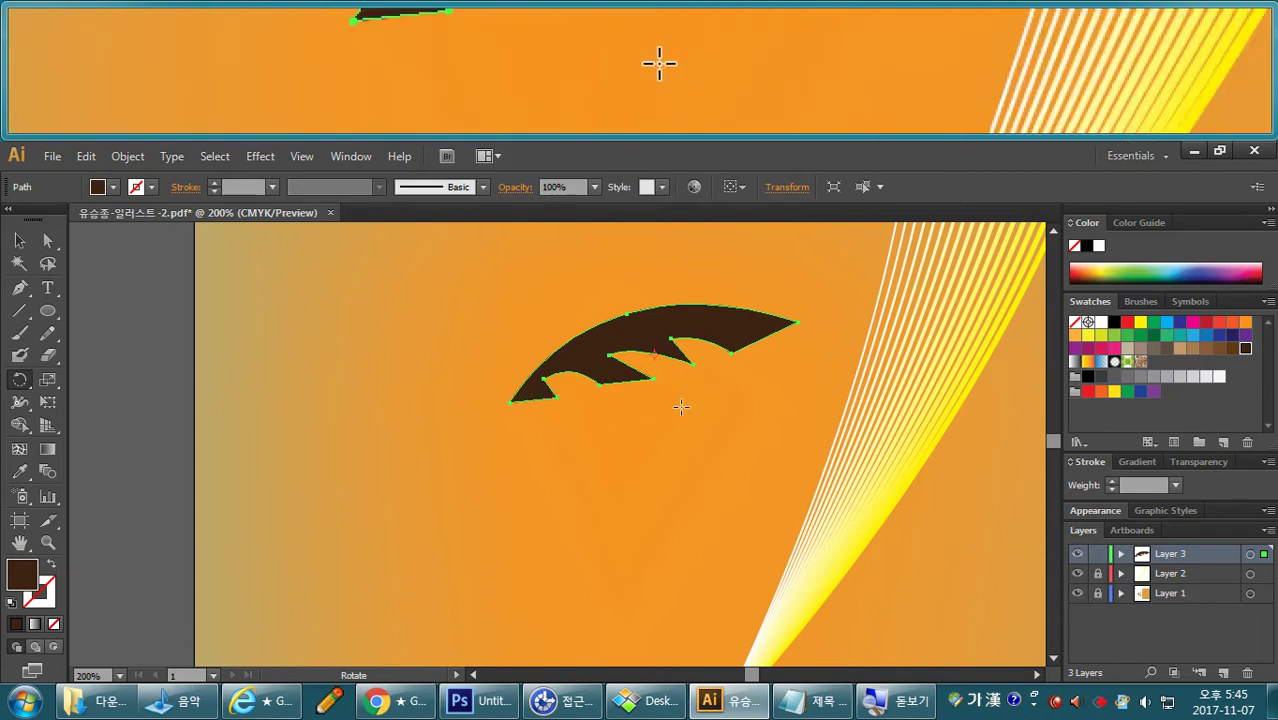
pyautogui.click(509, 403)
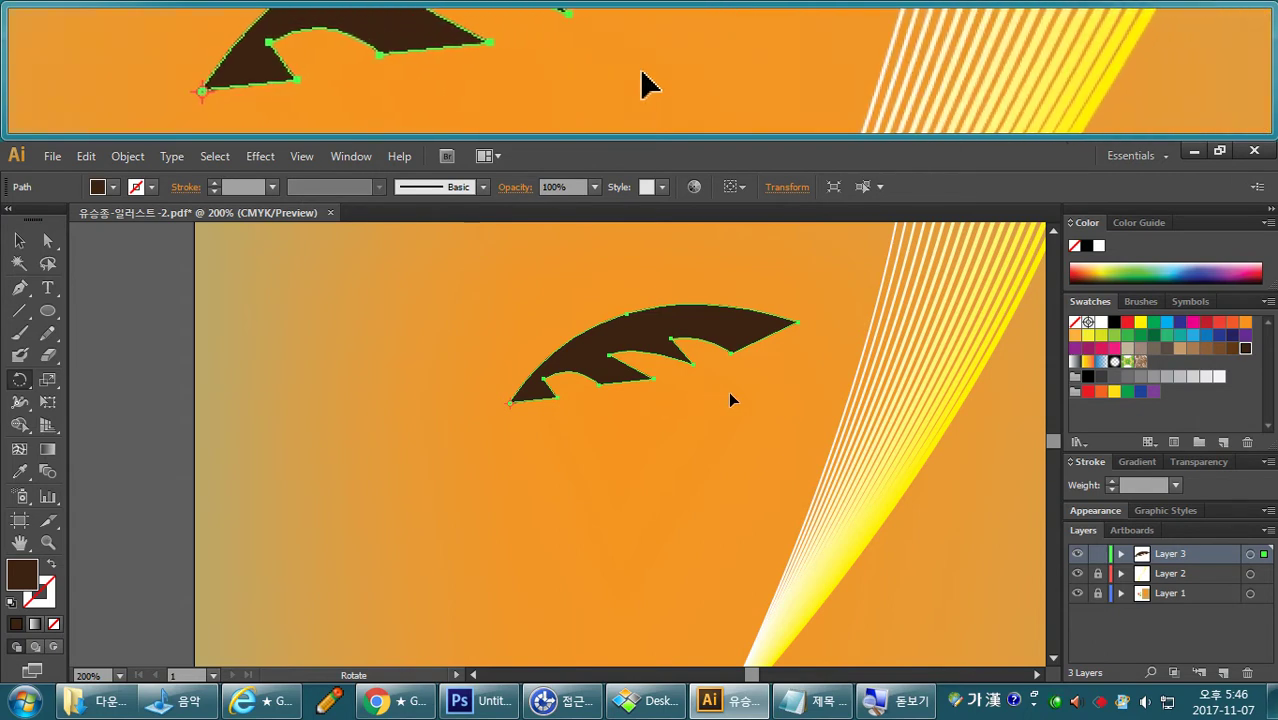
pyautogui.moveTo(739, 382); pyautogui.dragTo(705, 547)
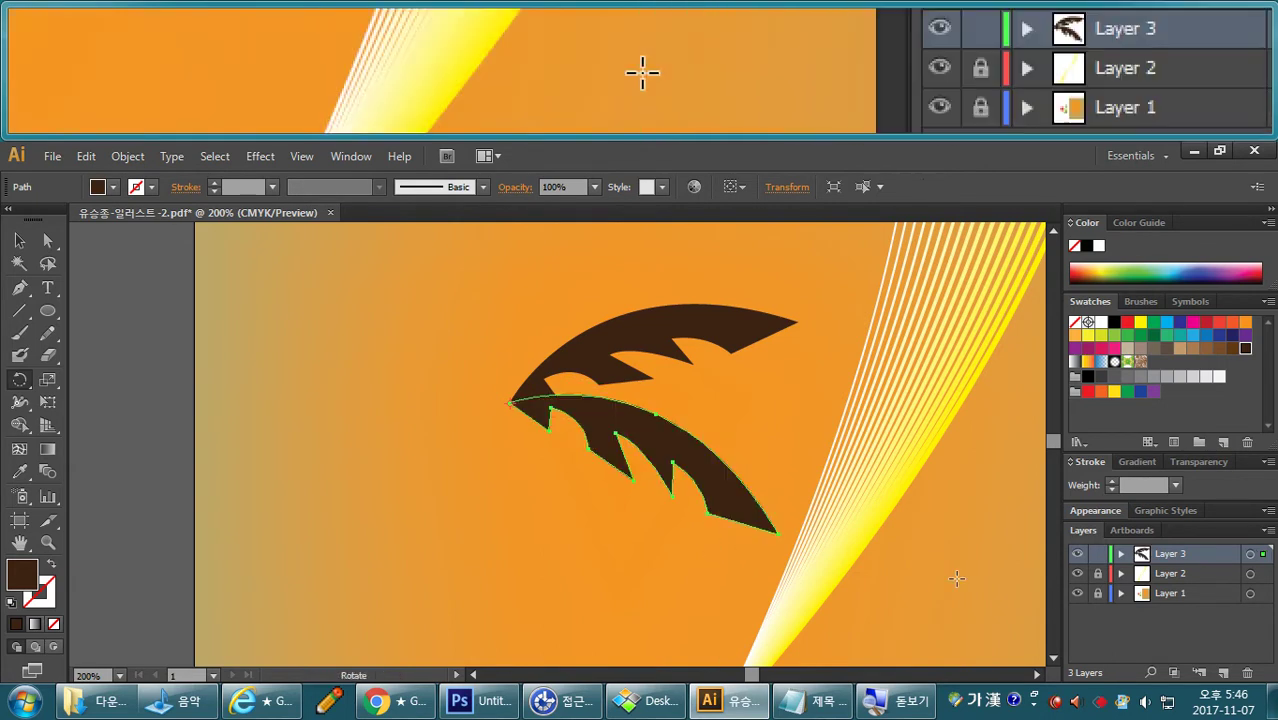
# Repeat the rotated copy to add a third leaf pointing downward, and check the arrangement against the reference poster.
pyautogui.press('v')
pyautogui.hotkey('ctrl', 'd')
pyautogui.press('r')
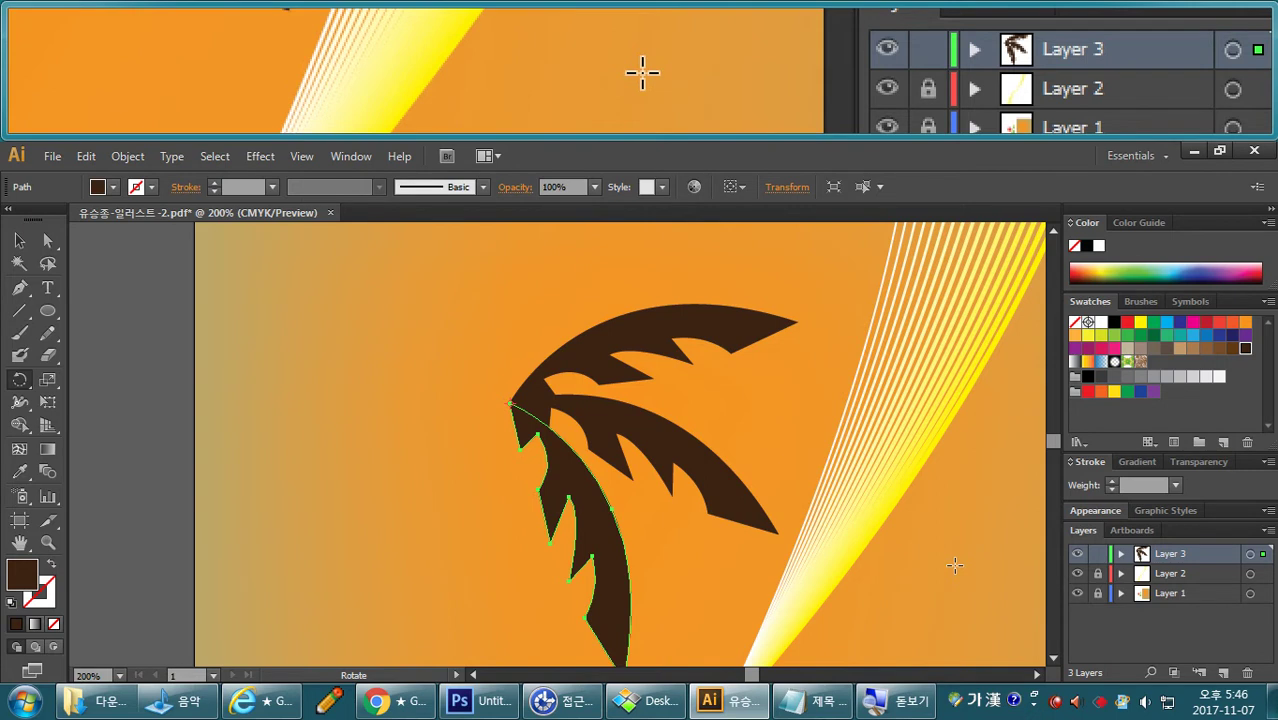
pyautogui.click(618, 711)
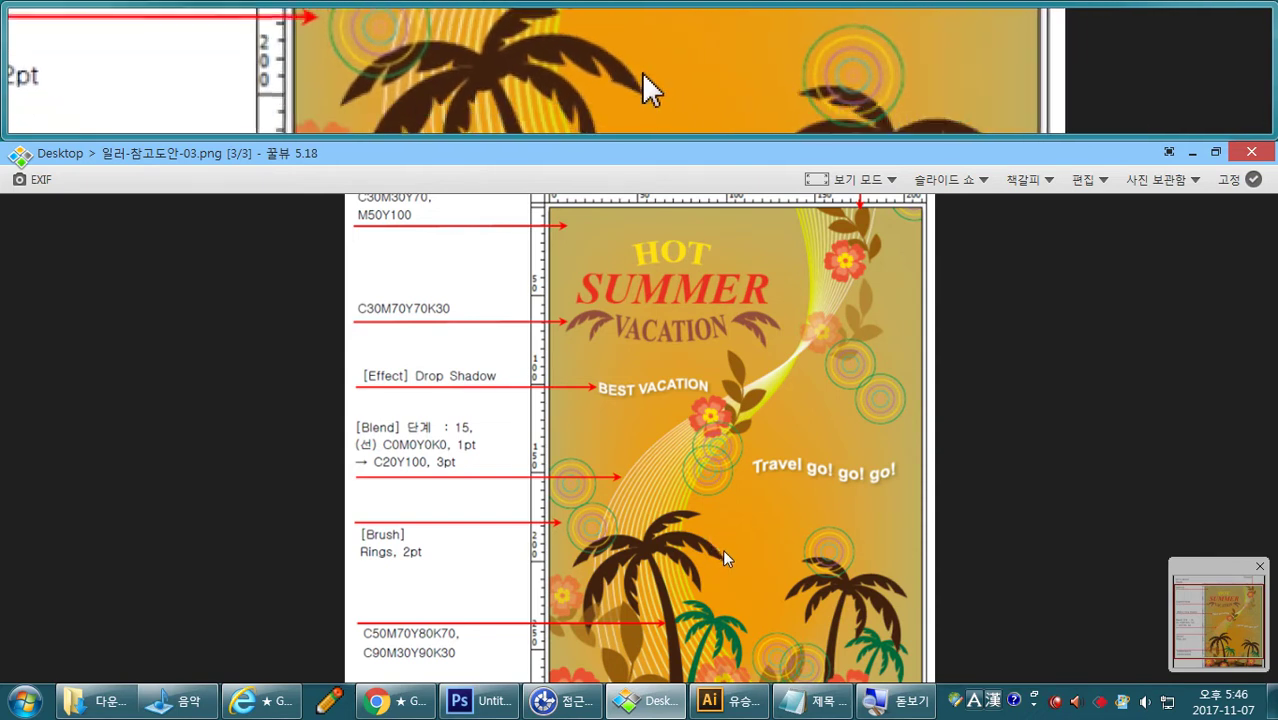
pyautogui.click(703, 699)
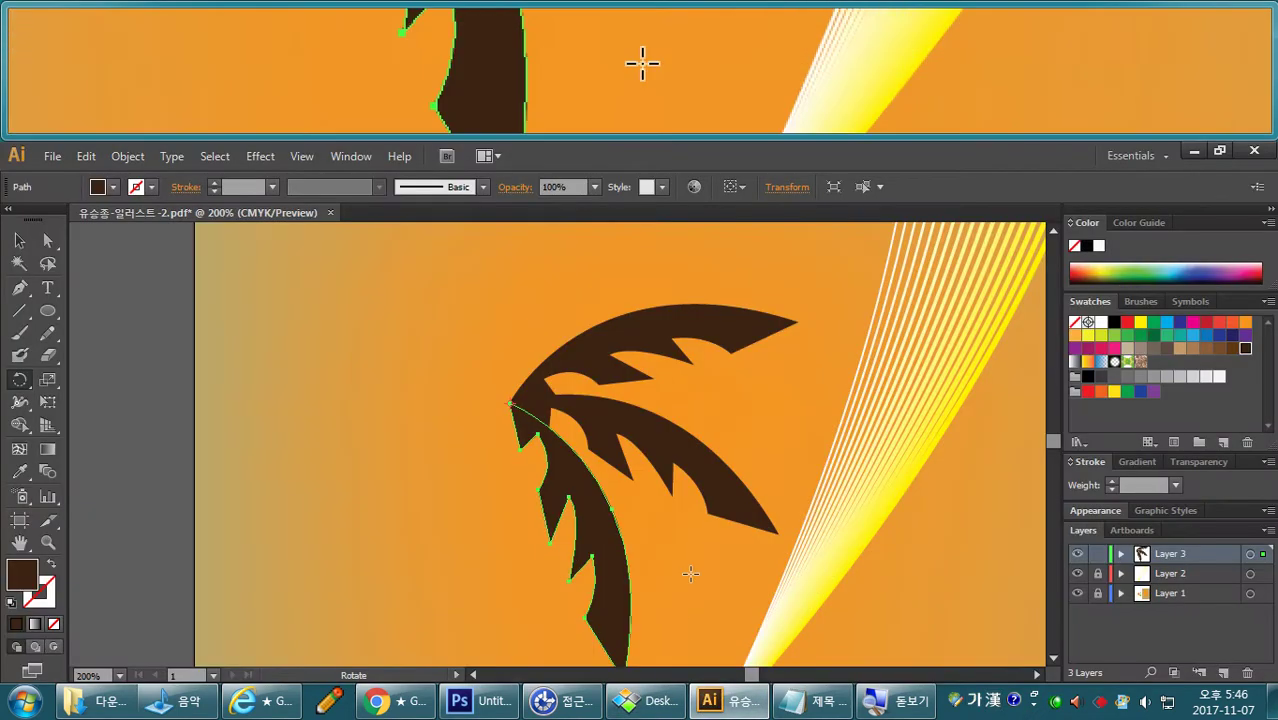
# Lengthen the middle leaf outward from the shared base and shorten the upper leaf.
pyautogui.click(19, 241)
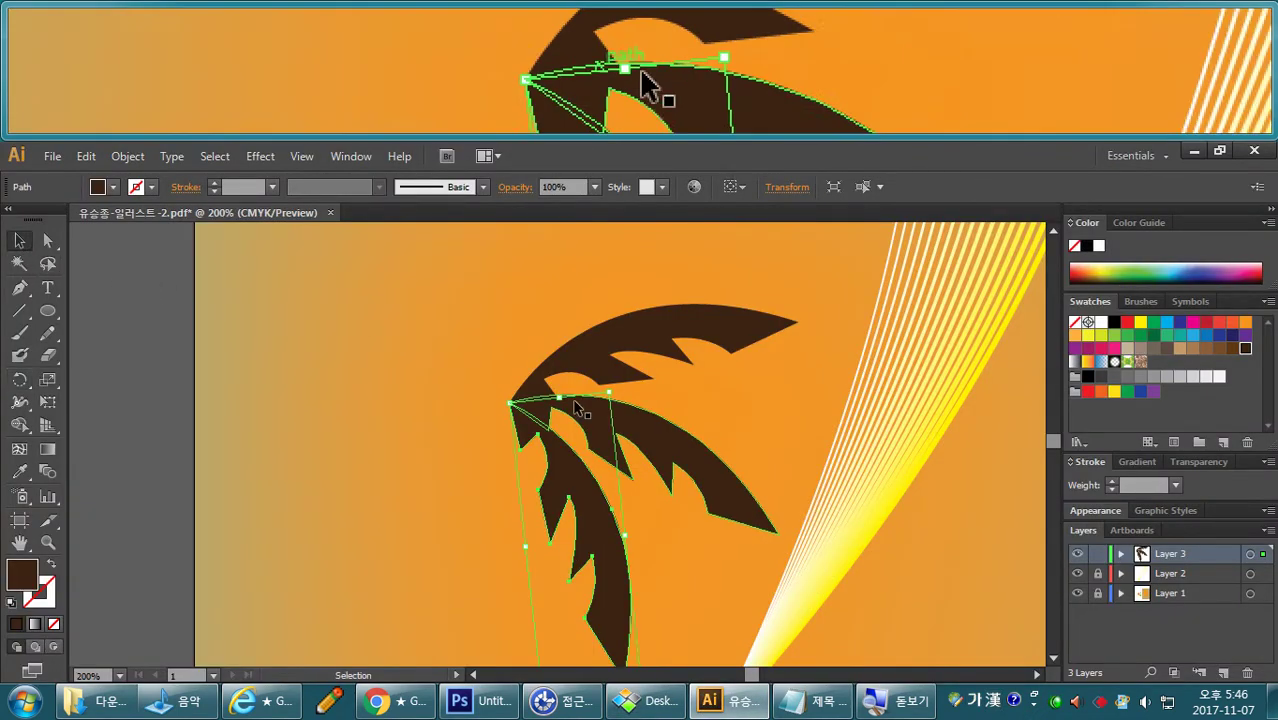
pyautogui.click(653, 421)
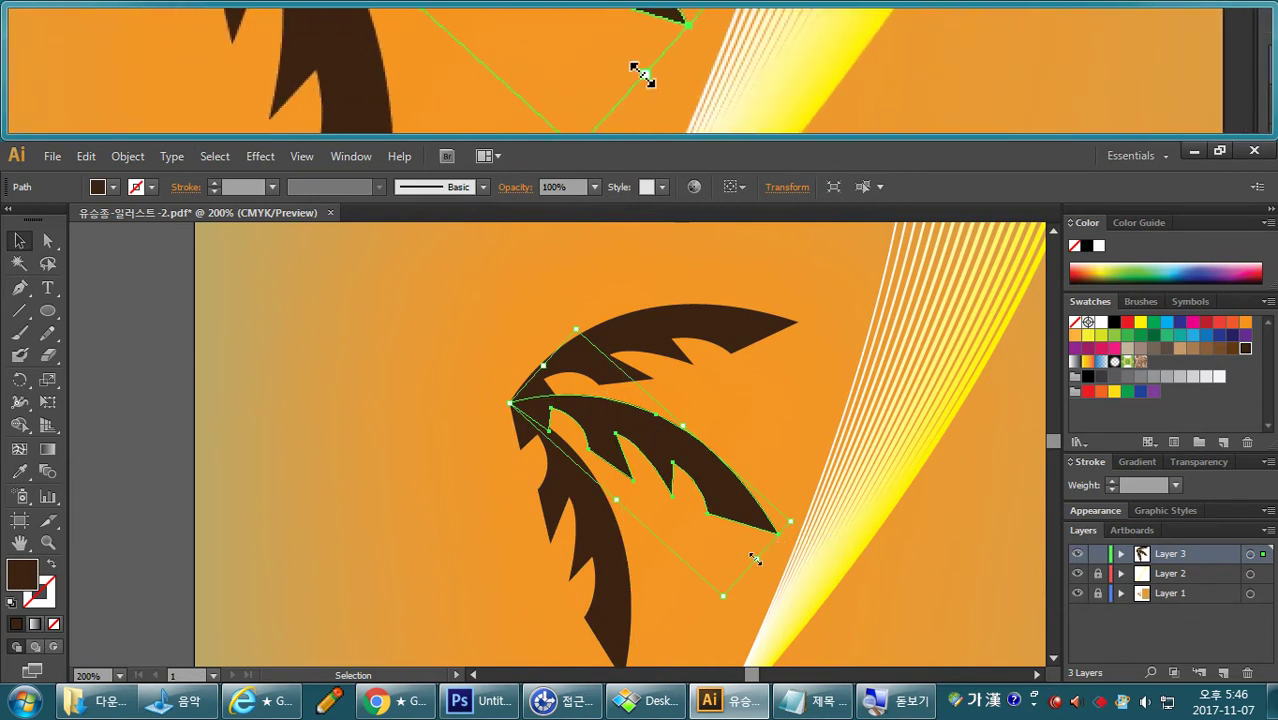
pyautogui.moveTo(758, 560); pyautogui.dragTo(802, 607)
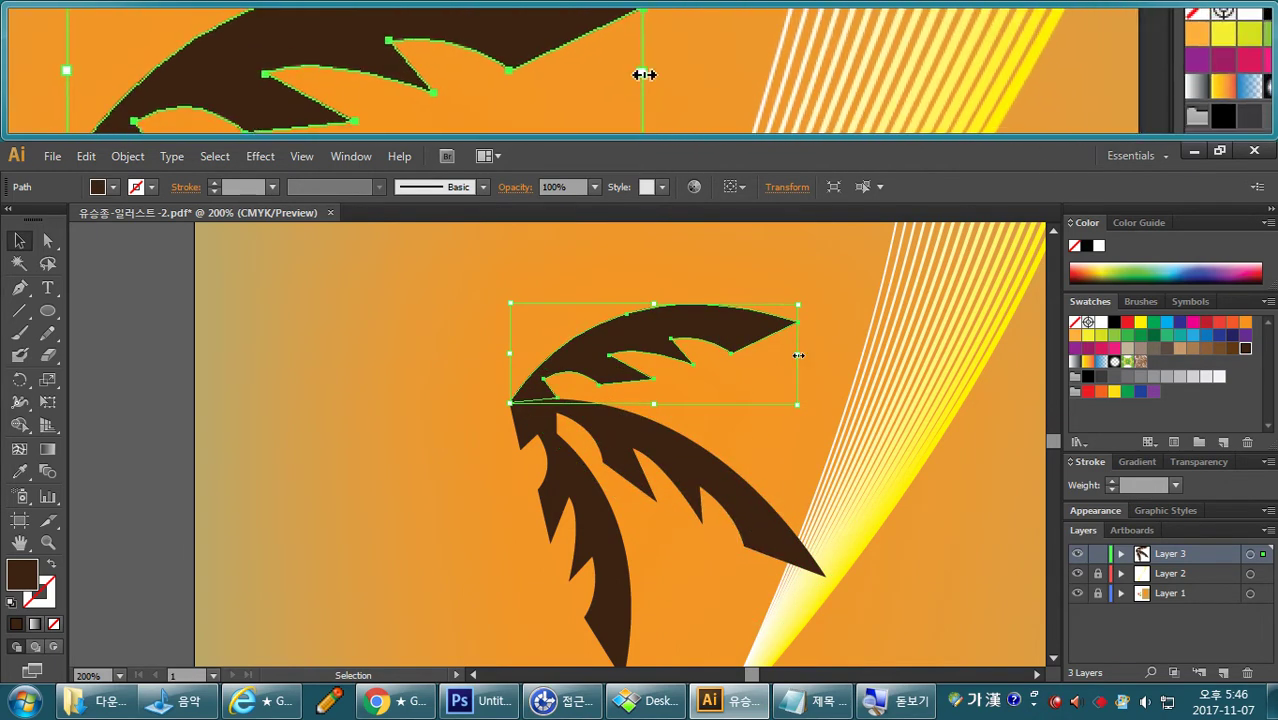
pyautogui.moveTo(790, 357); pyautogui.dragTo(760, 357)
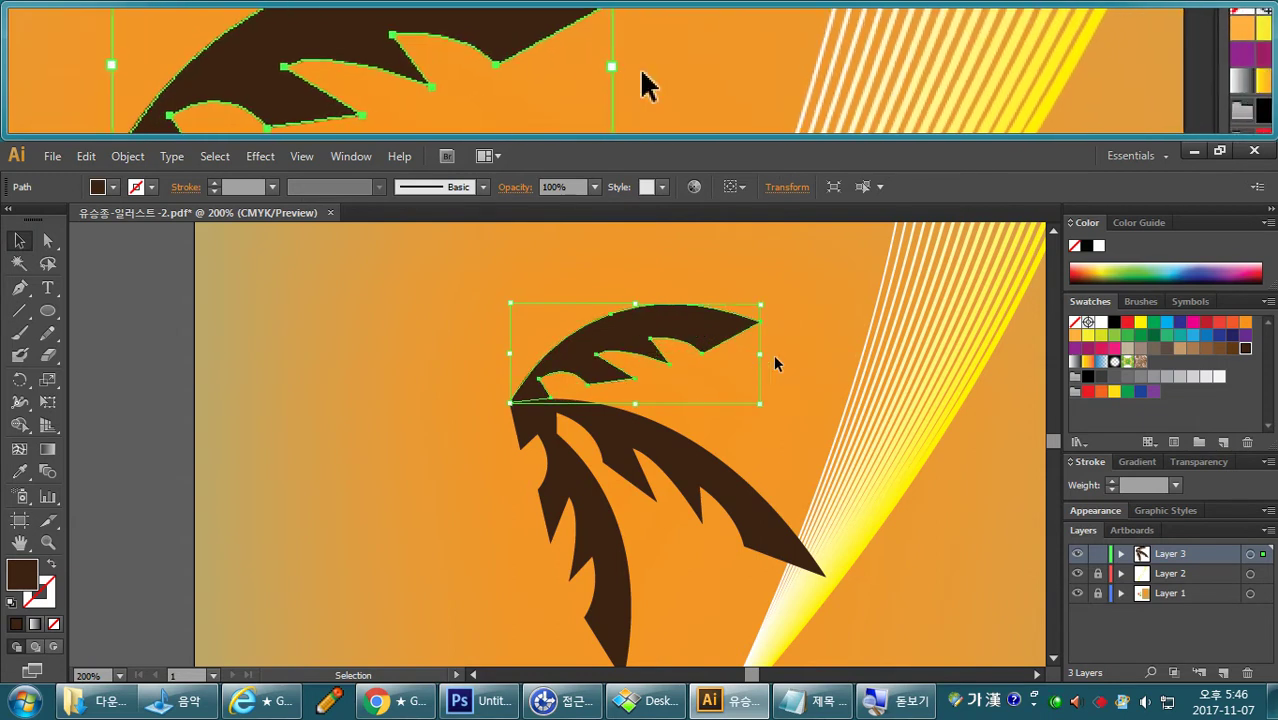
# Rotate all three leaves together counter-clockwise so the middle leaf points roughly horizontally to the right, and deselect them.
pyautogui.moveTo(423, 297); pyautogui.dragTo(600, 466)
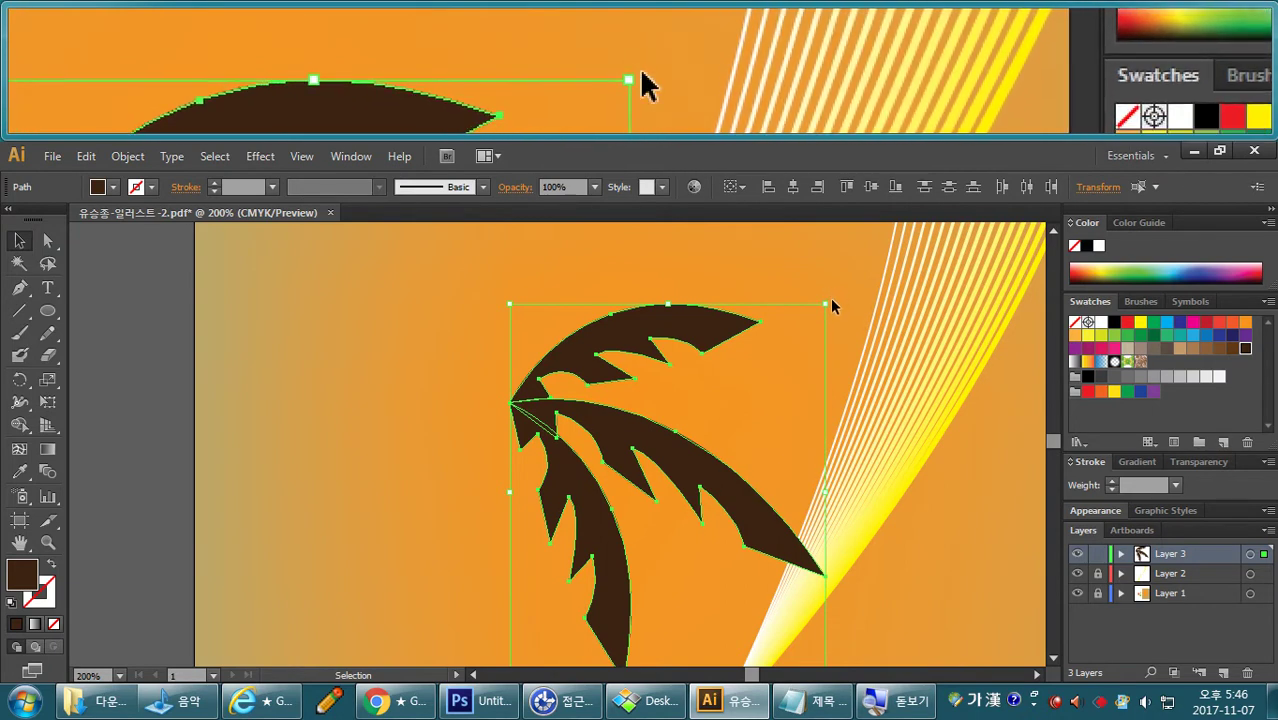
pyautogui.moveTo(835, 297); pyautogui.dragTo(804, 389)
pyautogui.moveTo(827, 482); pyautogui.dragTo(815, 479)
pyautogui.hotkey('ctrl', '-')
pyautogui.hotkey('ctrl', '-')
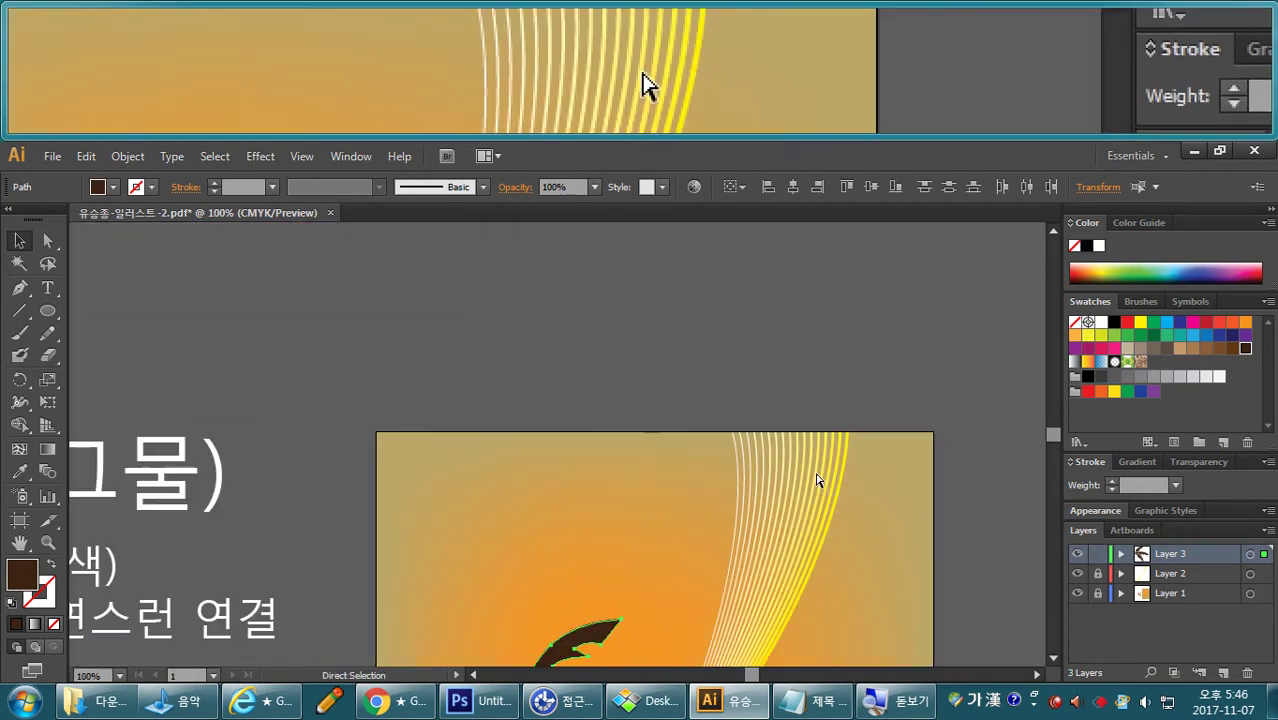
pyautogui.press('space')
pyautogui.moveTo(775, 518); pyautogui.dragTo(876, 254)
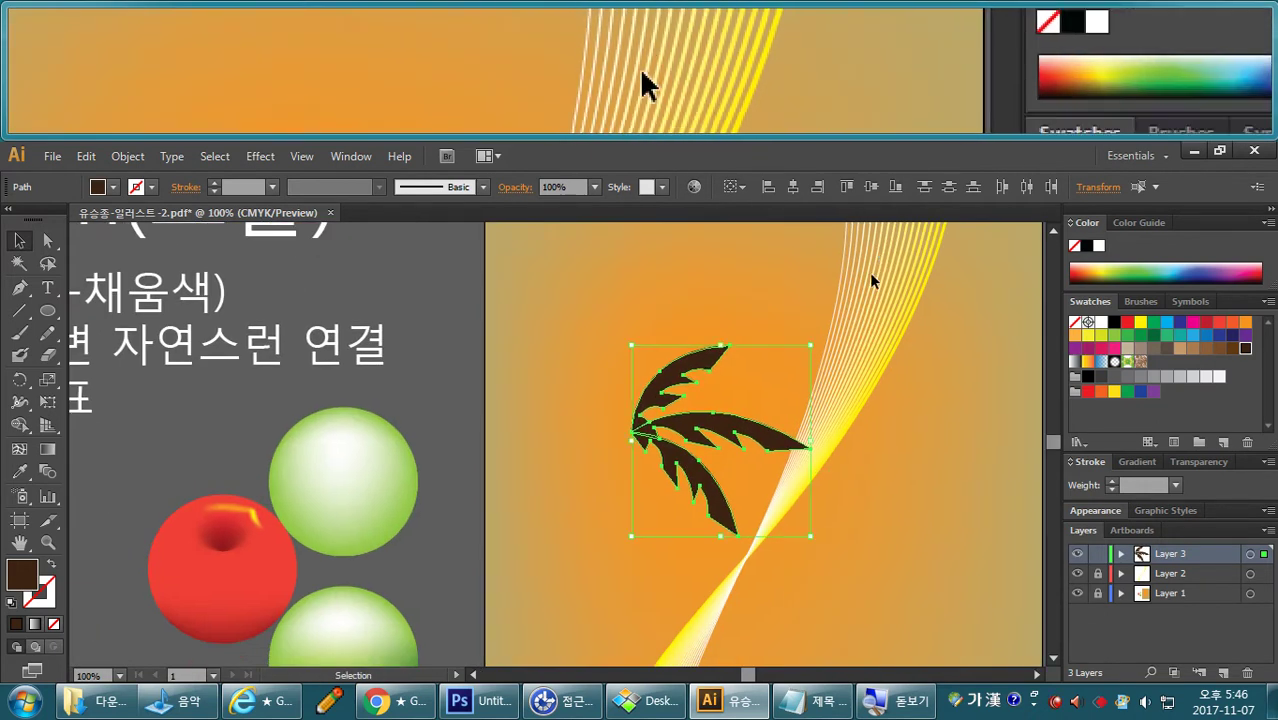
pyautogui.click(897, 347)
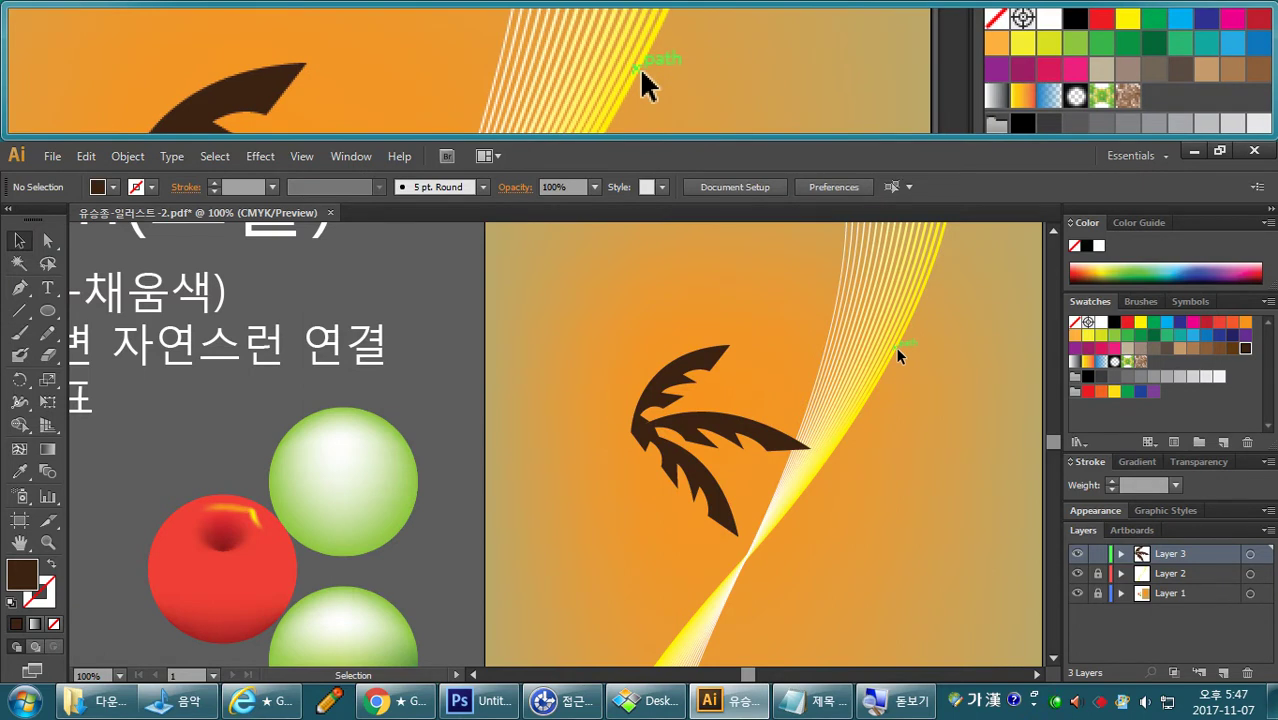
# Compare the leaves with the reference poster and shorten the lower leaf to about 37 by 33 mm.
pyautogui.click(655, 701)
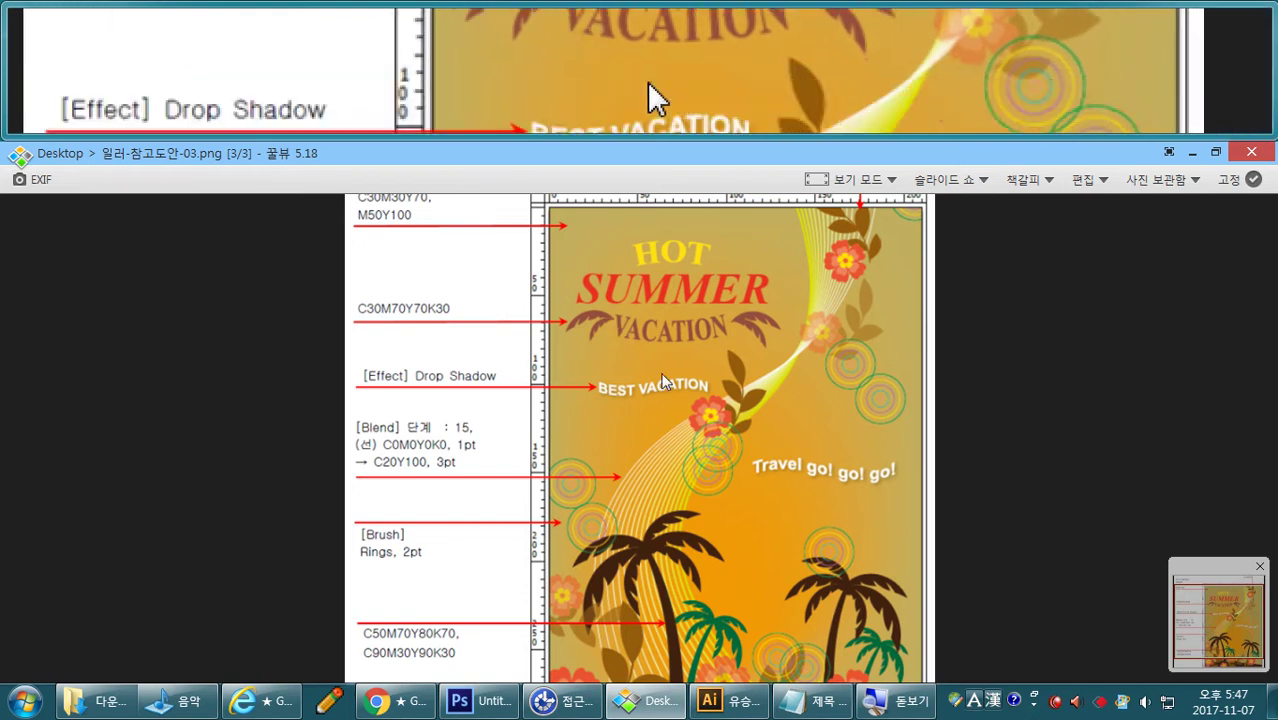
pyautogui.click(750, 700)
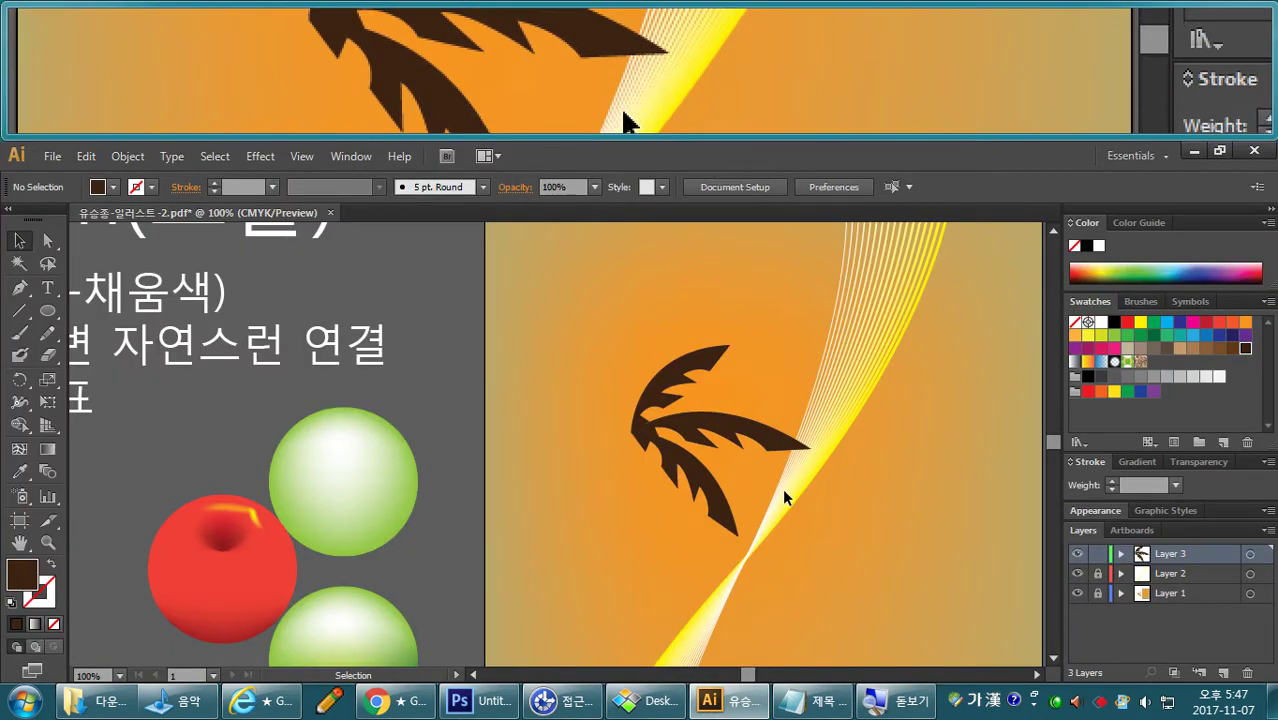
pyautogui.click(732, 527)
pyautogui.moveTo(722, 546); pyautogui.dragTo(712, 528)
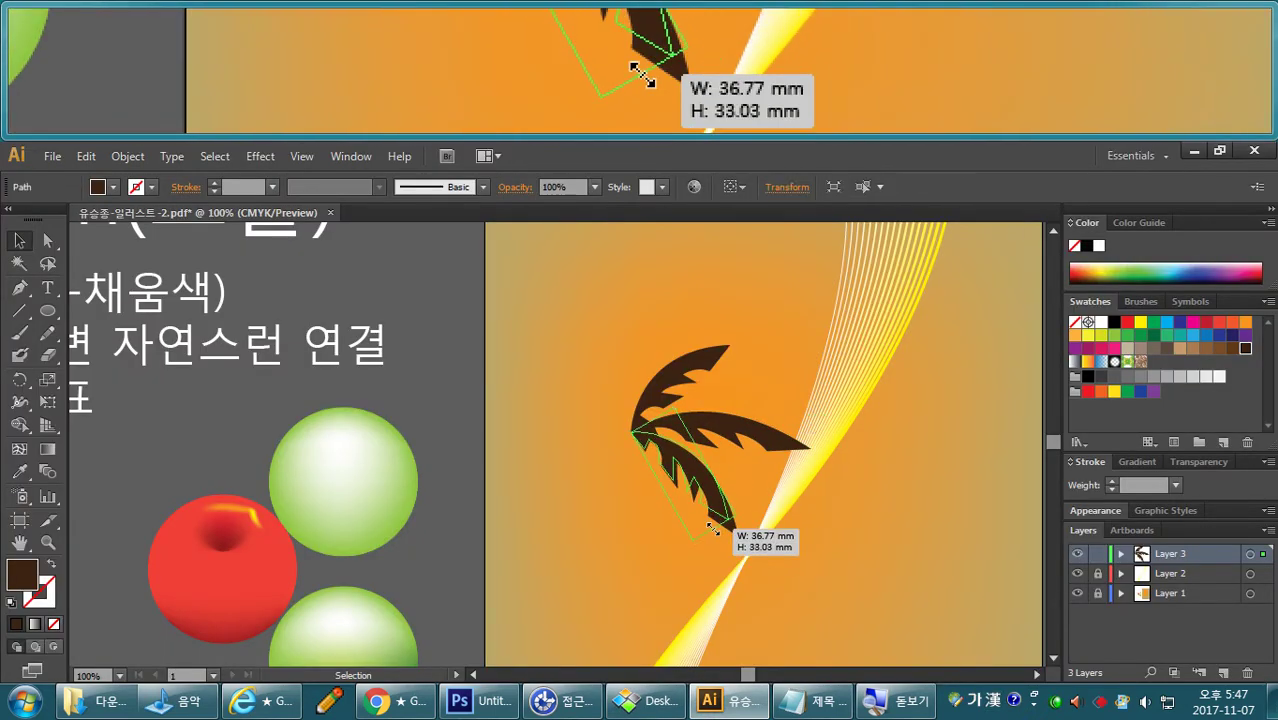
pyautogui.click(759, 543)
# Duplicate the middle and lower leaves, scale the copy down, and place it above the large leaves.
pyautogui.click(712, 432)
pyautogui.moveTo(712, 432); pyautogui.dragTo(590, 272)
pyautogui.moveTo(669, 345); pyautogui.dragTo(588, 330)
pyautogui.moveTo(560, 253); pyautogui.dragTo(692, 245)
pyautogui.click(787, 271)
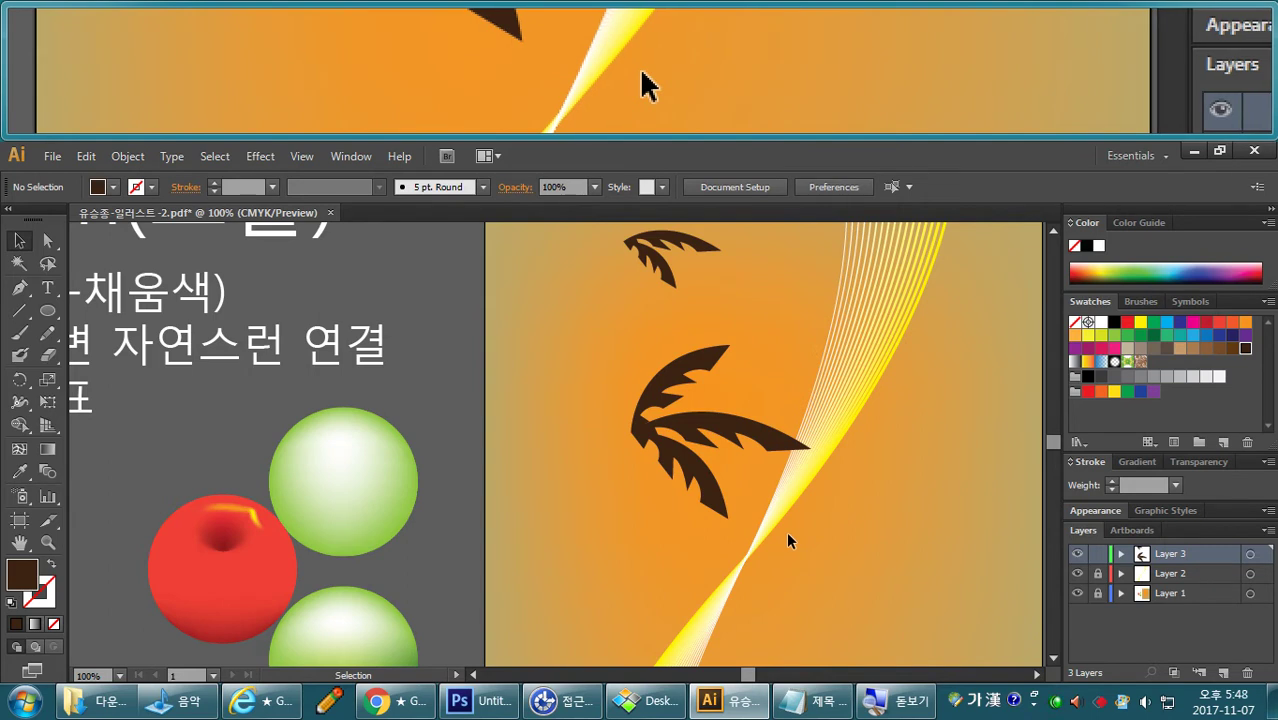
# Rotate the upper leaf clockwise about its base, closer to the middle leaf, using the reference poster as a guide.
pyautogui.click(699, 380)
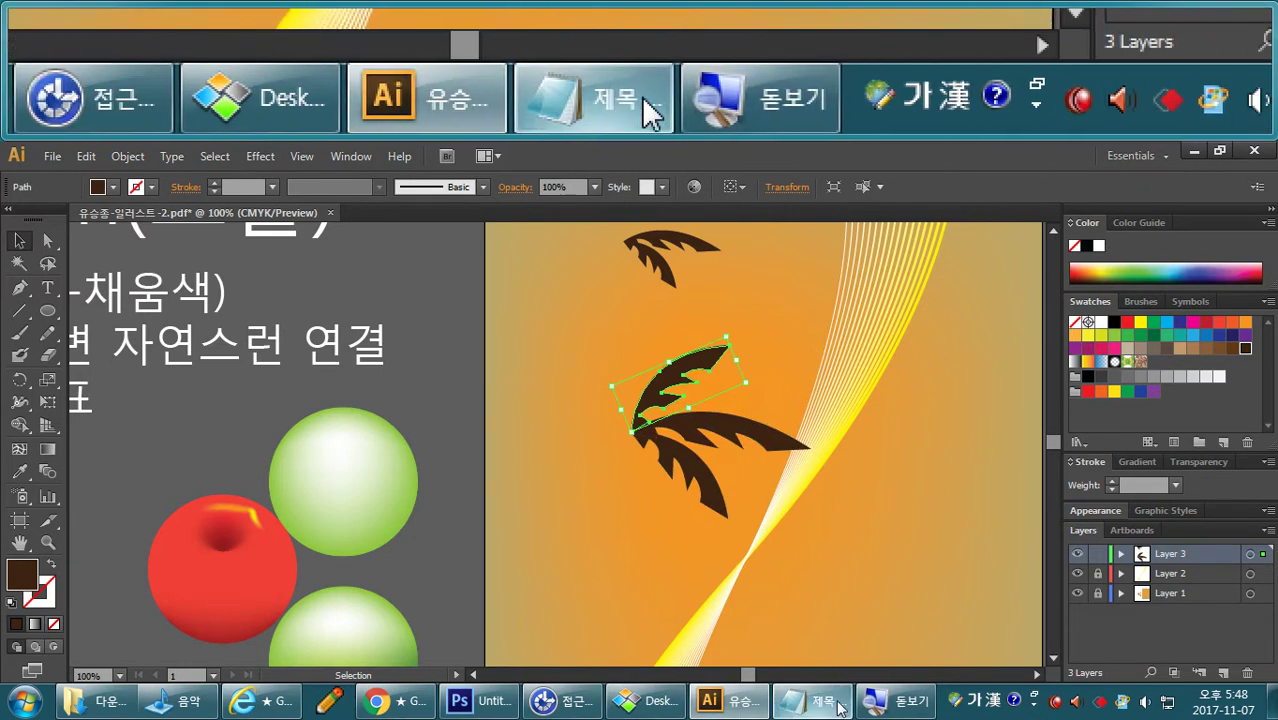
pyautogui.click(673, 704)
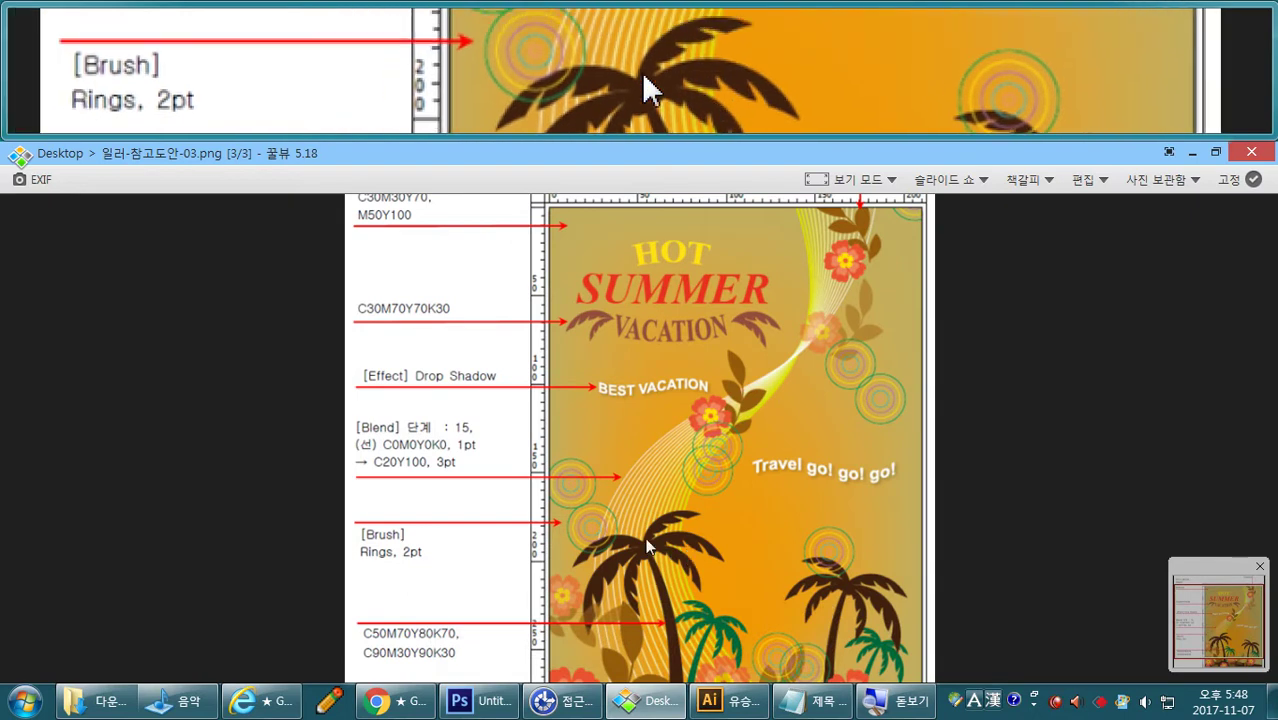
pyautogui.click(730, 701)
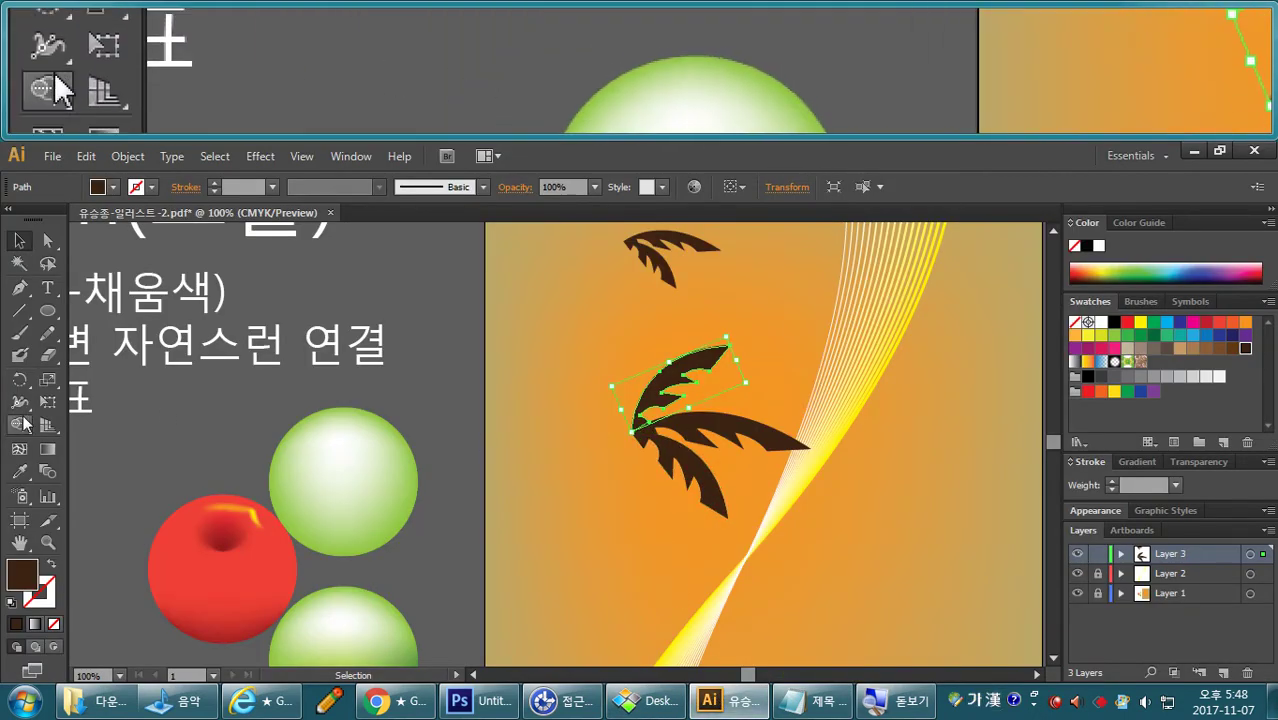
pyautogui.click(20, 380)
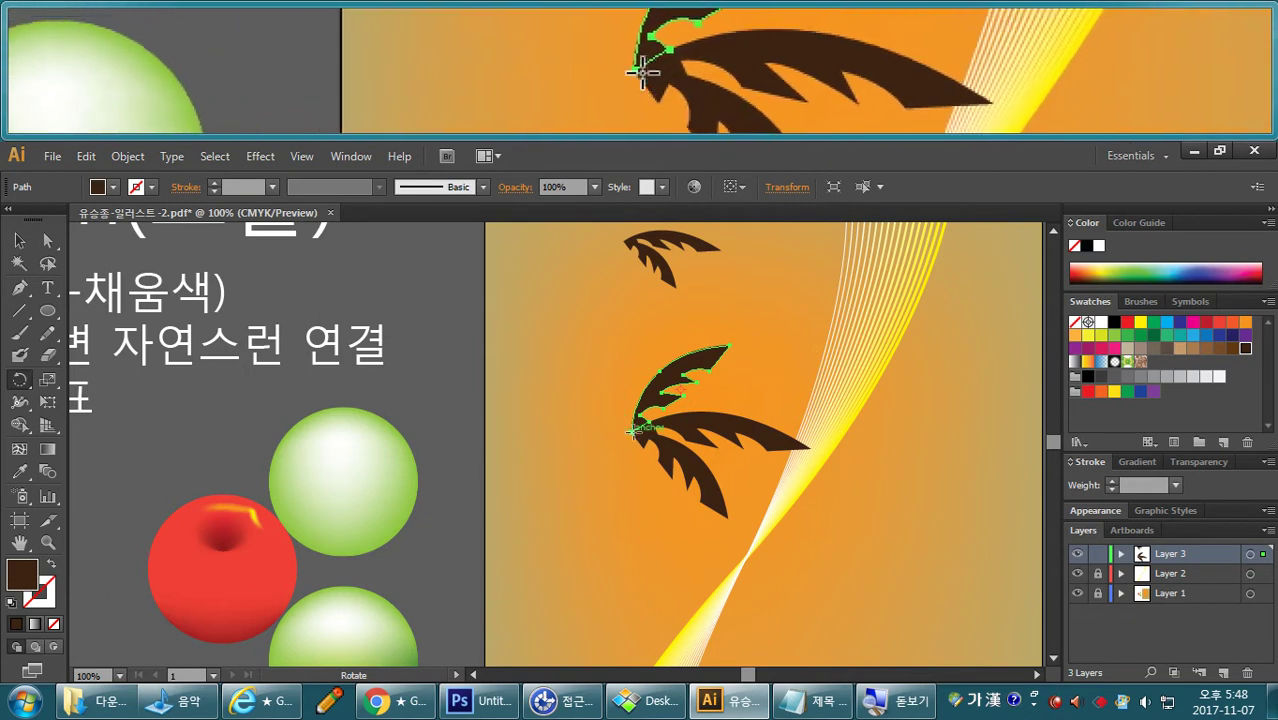
pyautogui.click(632, 432)
pyautogui.moveTo(743, 360); pyautogui.dragTo(772, 395)
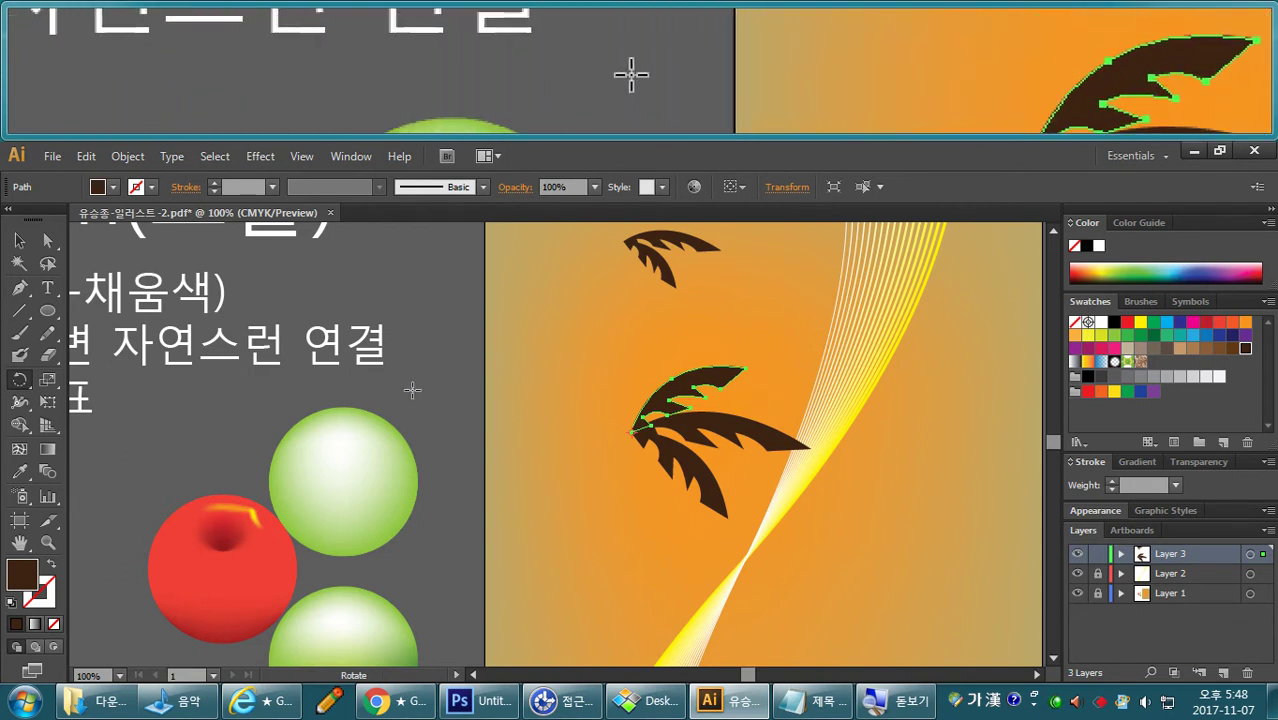
pyautogui.click(22, 247)
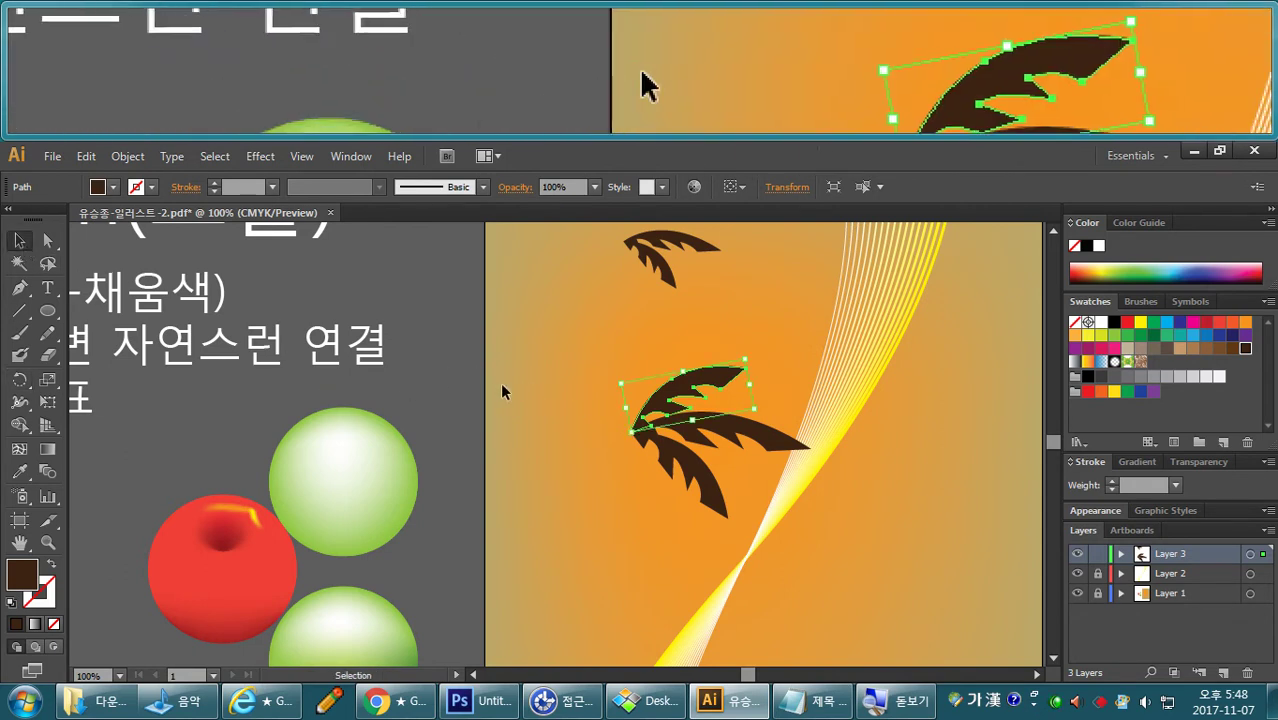
# Group the three large leaves and move the group slightly up and to the right.
pyautogui.moveTo(619, 350); pyautogui.dragTo(724, 500)
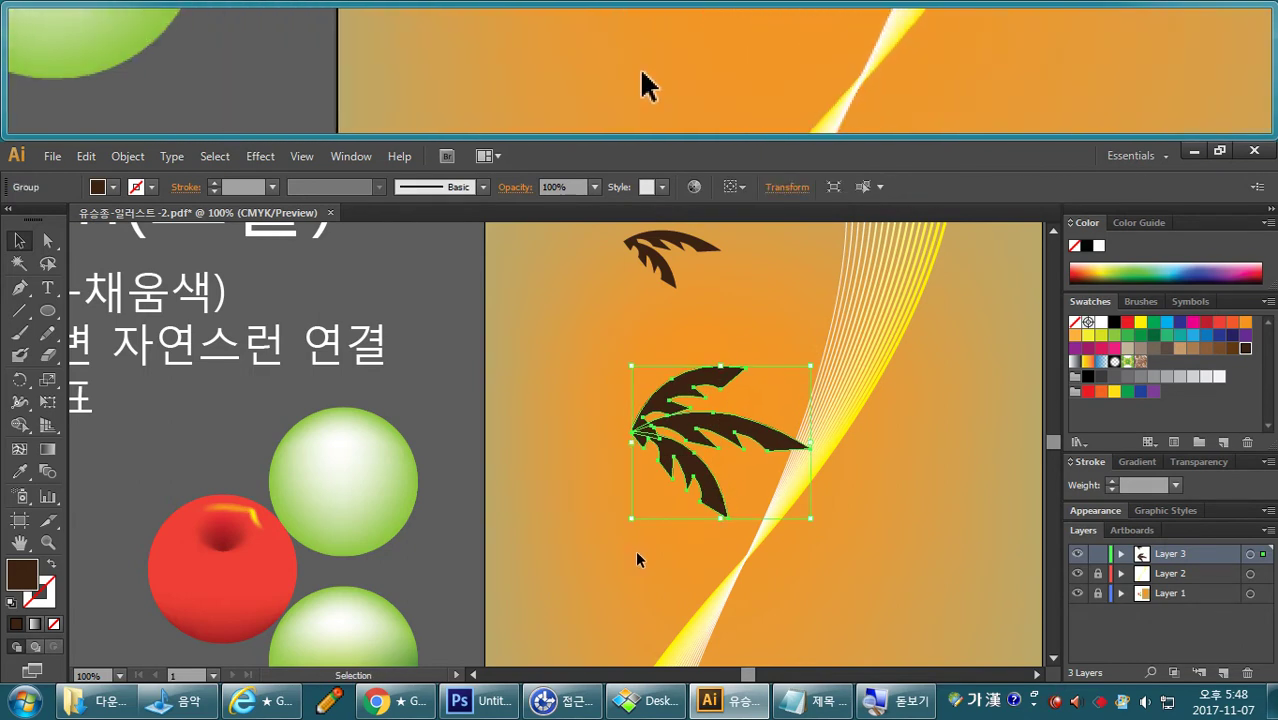
pyautogui.click(635, 551)
pyautogui.click(705, 475)
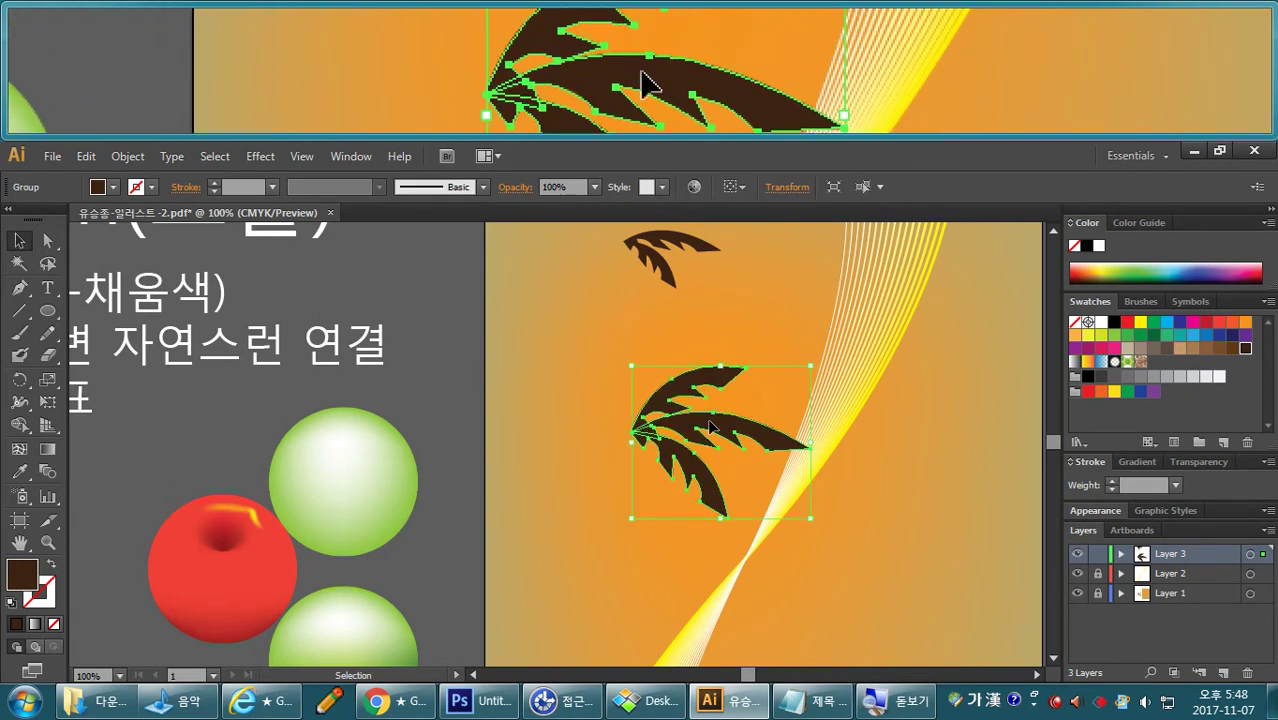
pyautogui.moveTo(709, 426); pyautogui.dragTo(749, 400)
pyautogui.click(597, 487)
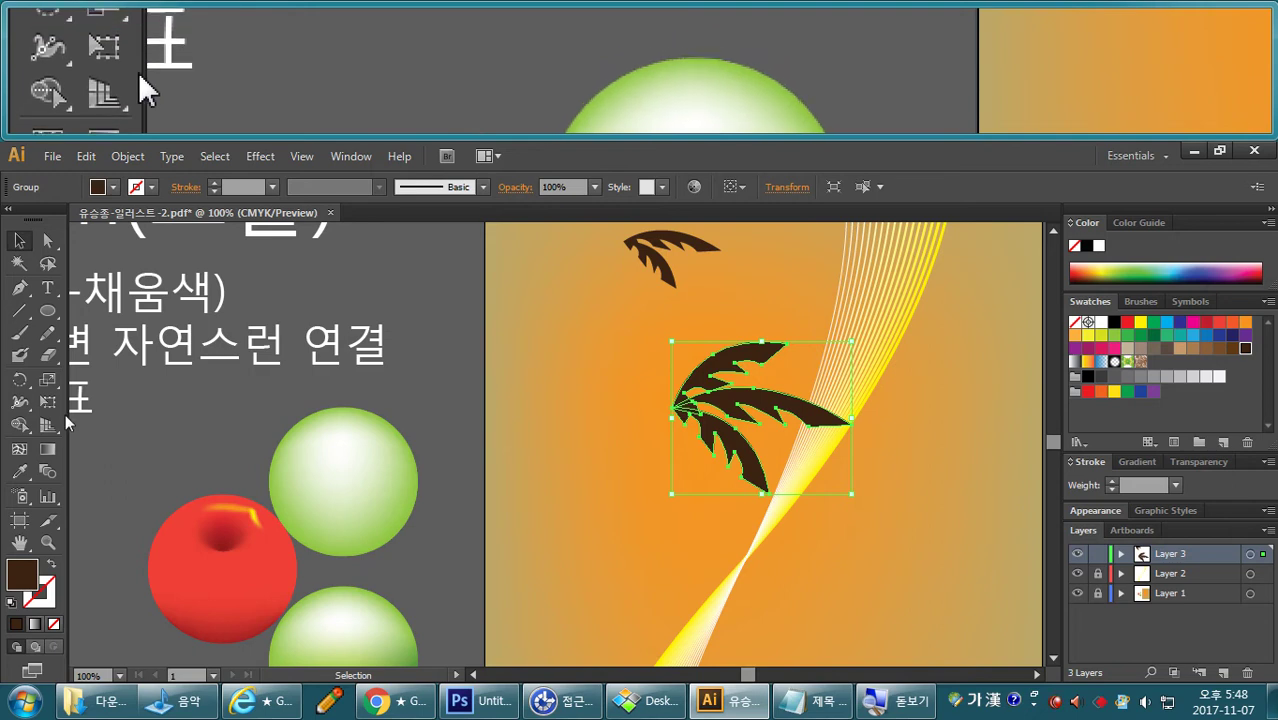
# Reflect a copy of the large leaf group about the leaves' common base to form the opposite half of the crown.
pyautogui.click(22, 388)
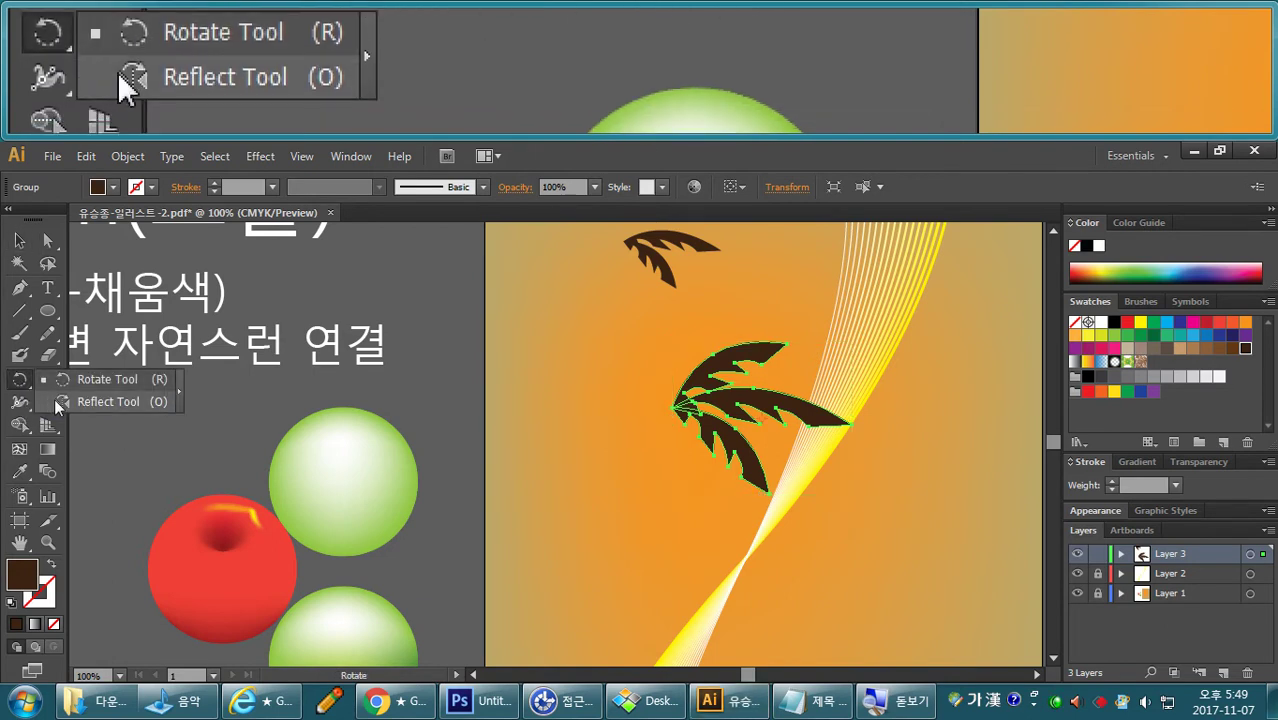
pyautogui.click(57, 403)
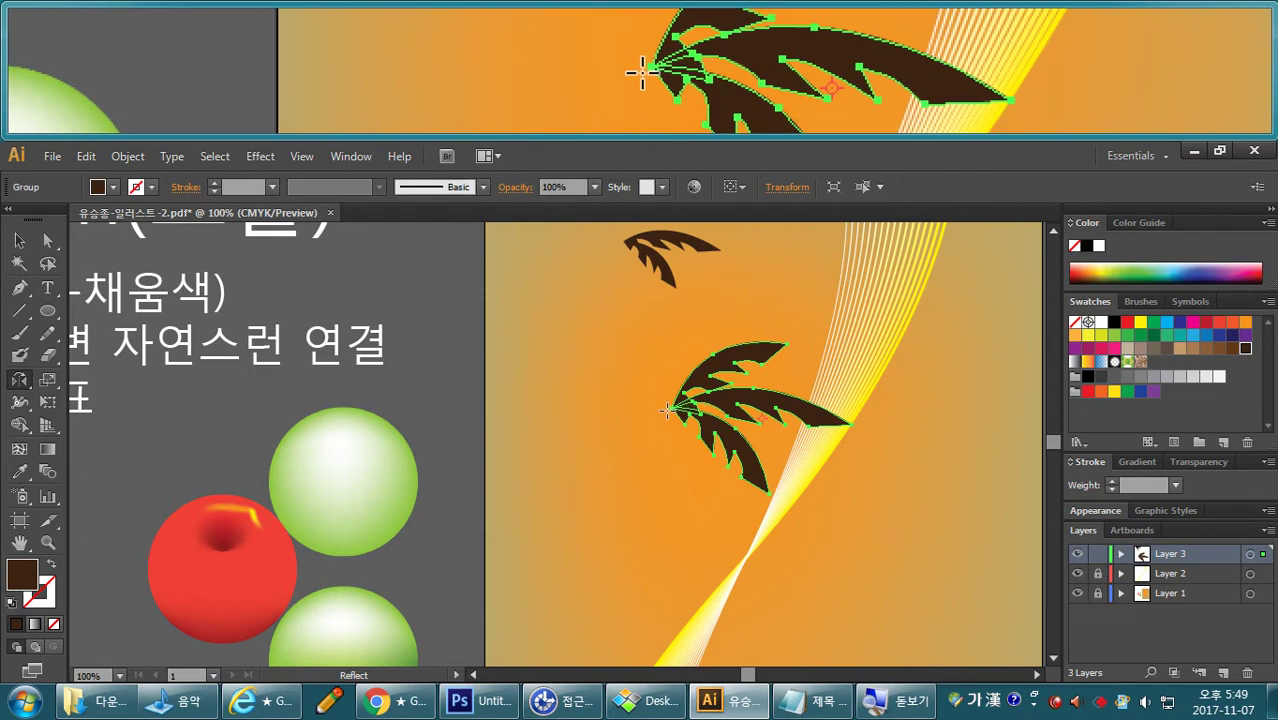
pyautogui.moveTo(671, 414); pyautogui.dragTo(519, 484)
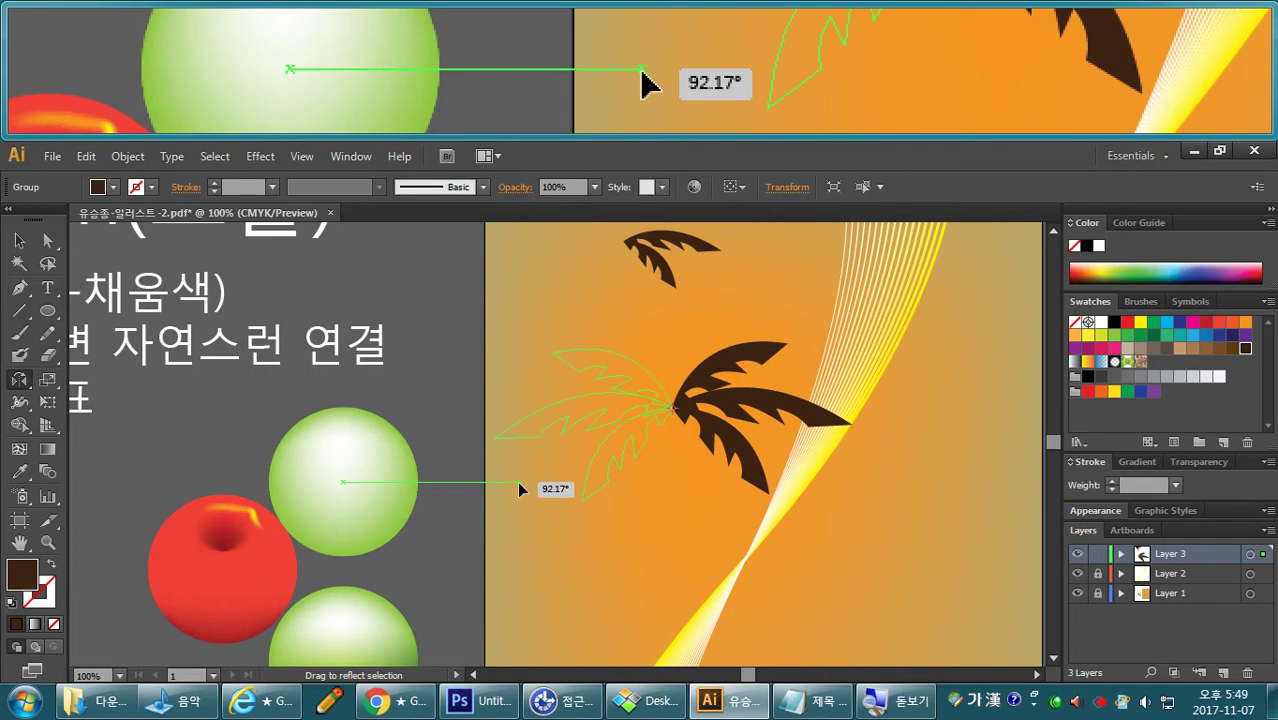
pyautogui.moveTo(518, 481); pyautogui.dragTo(519, 483)
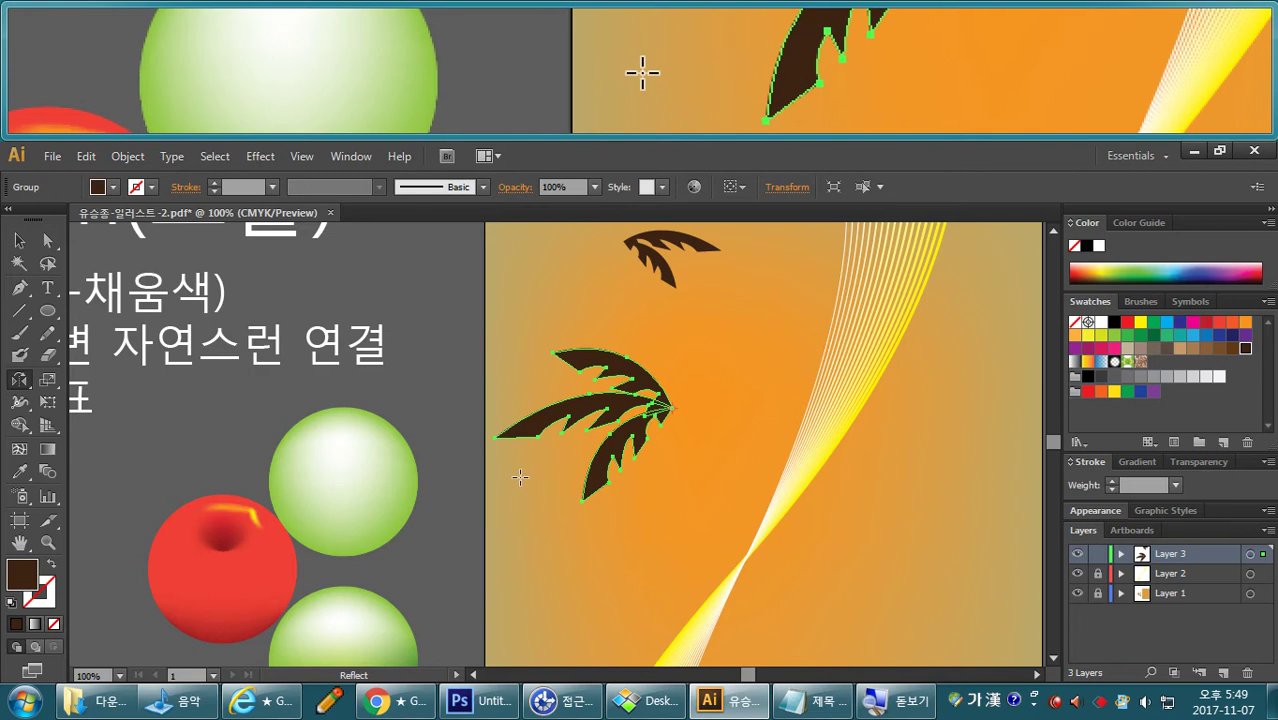
pyautogui.hotkey('ctrl', 'z')
pyautogui.moveTo(722, 510); pyautogui.dragTo(611, 543)
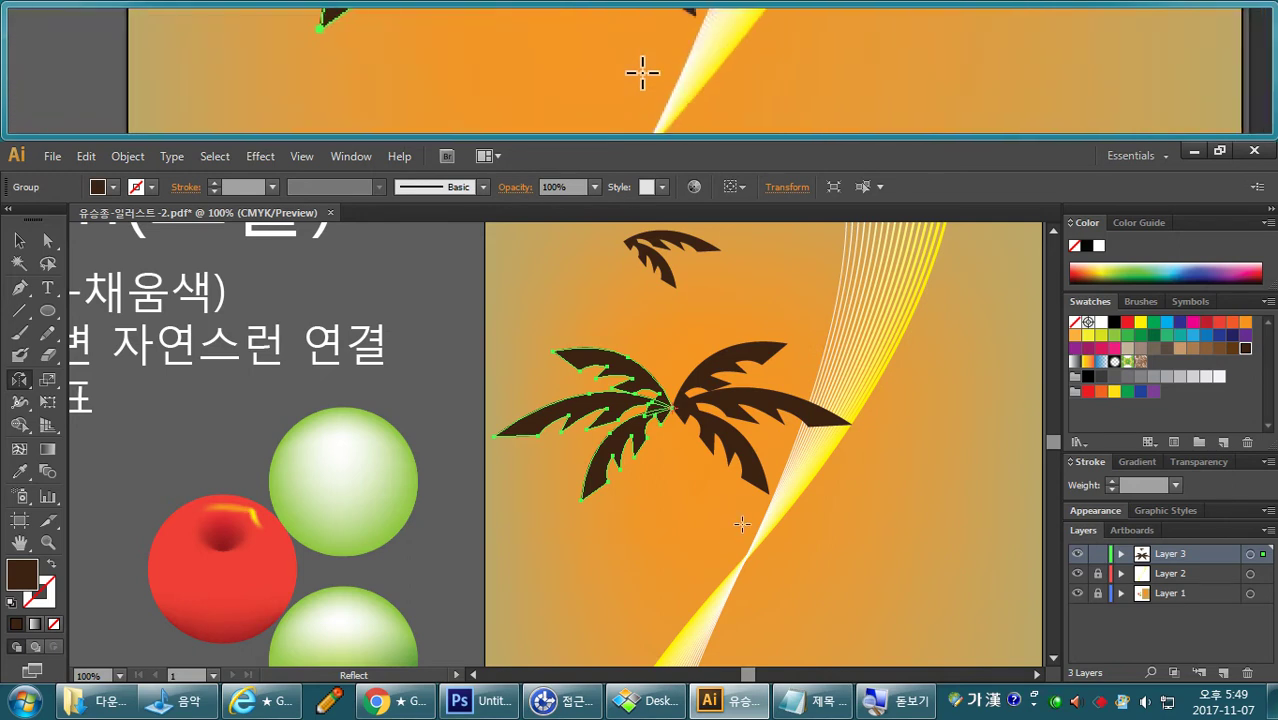
# Switch to the reference poster, examine the palm trees' crowns and trunks, and return to Illustrator.
pyautogui.click(648, 701)
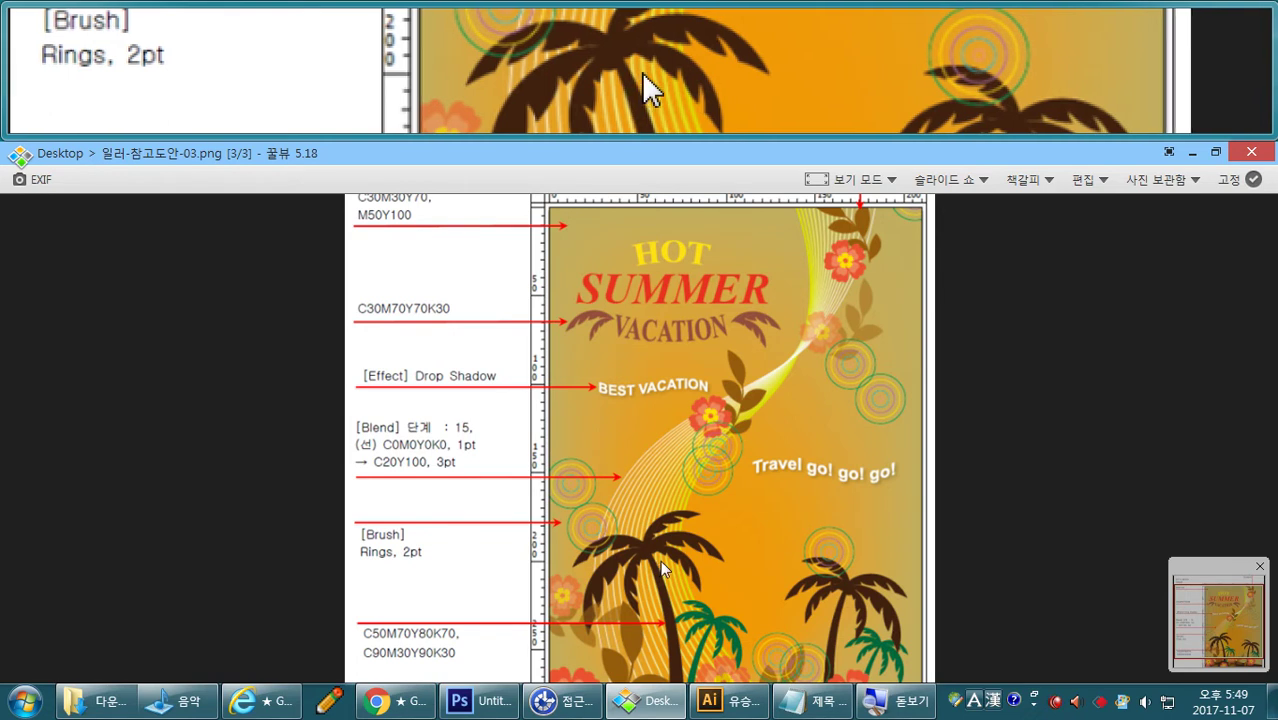
pyautogui.moveTo(680, 560); pyautogui.dragTo(698, 480)
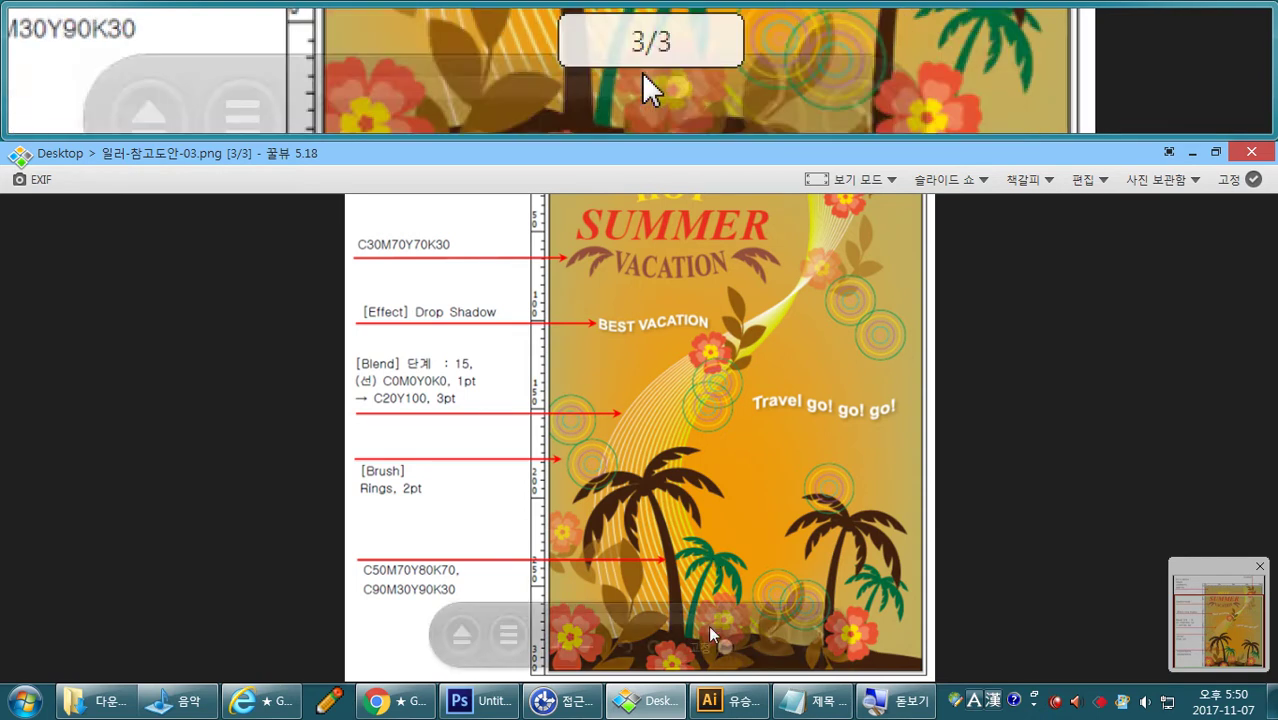
pyautogui.click(710, 700)
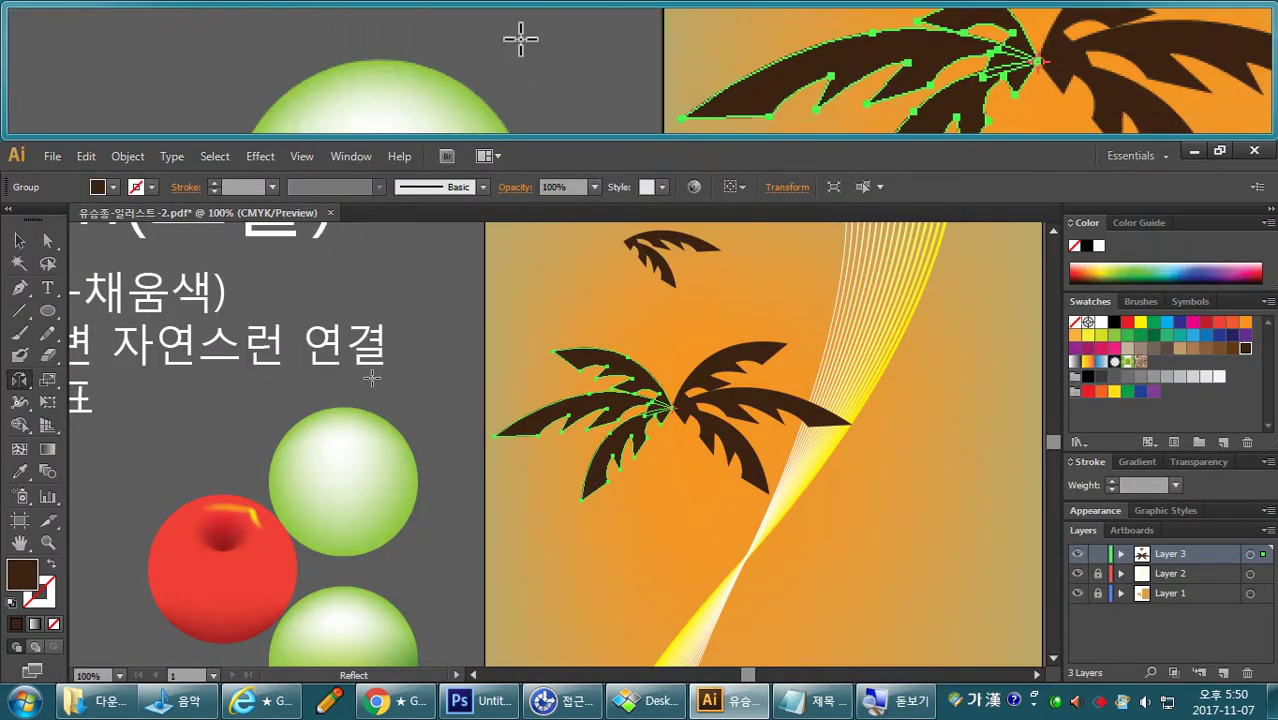
# Draw a small dark brown circle centred on the point where the two leaf groups meet.
pyautogui.click(19, 240)
pyautogui.click(827, 522)
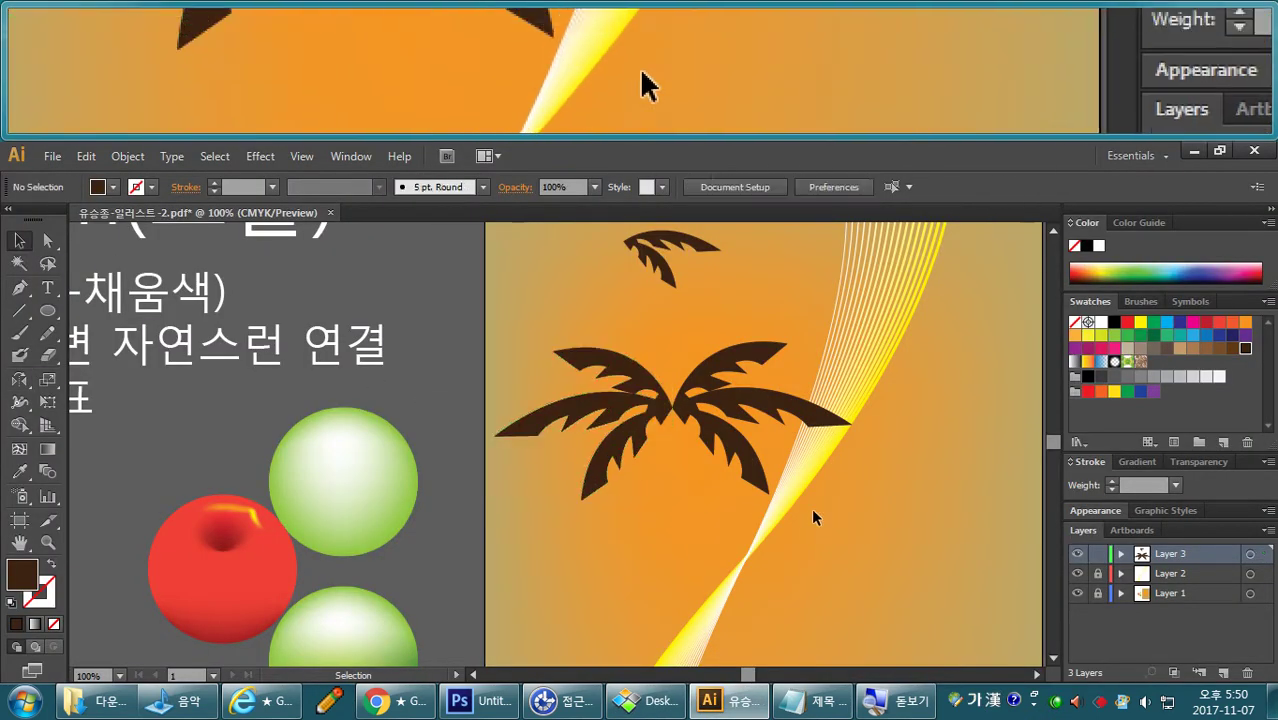
pyautogui.click(45, 314)
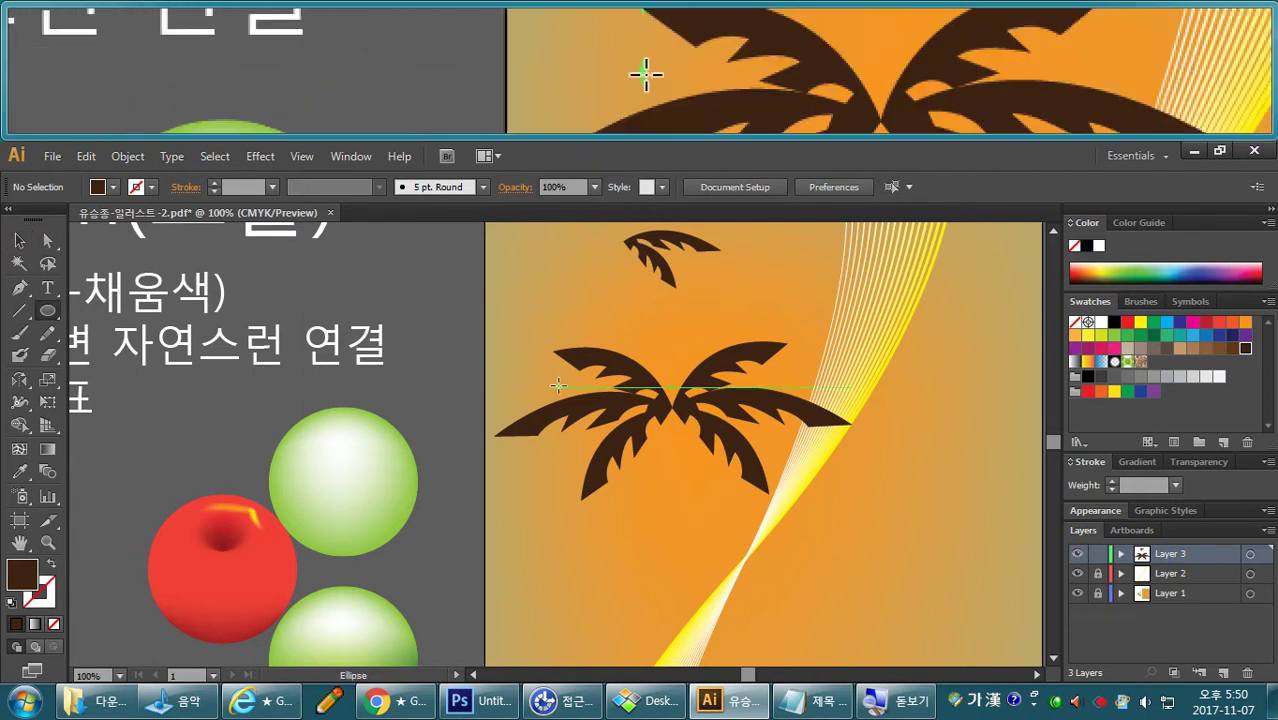
pyautogui.moveTo(672, 405); pyautogui.dragTo(651, 389)
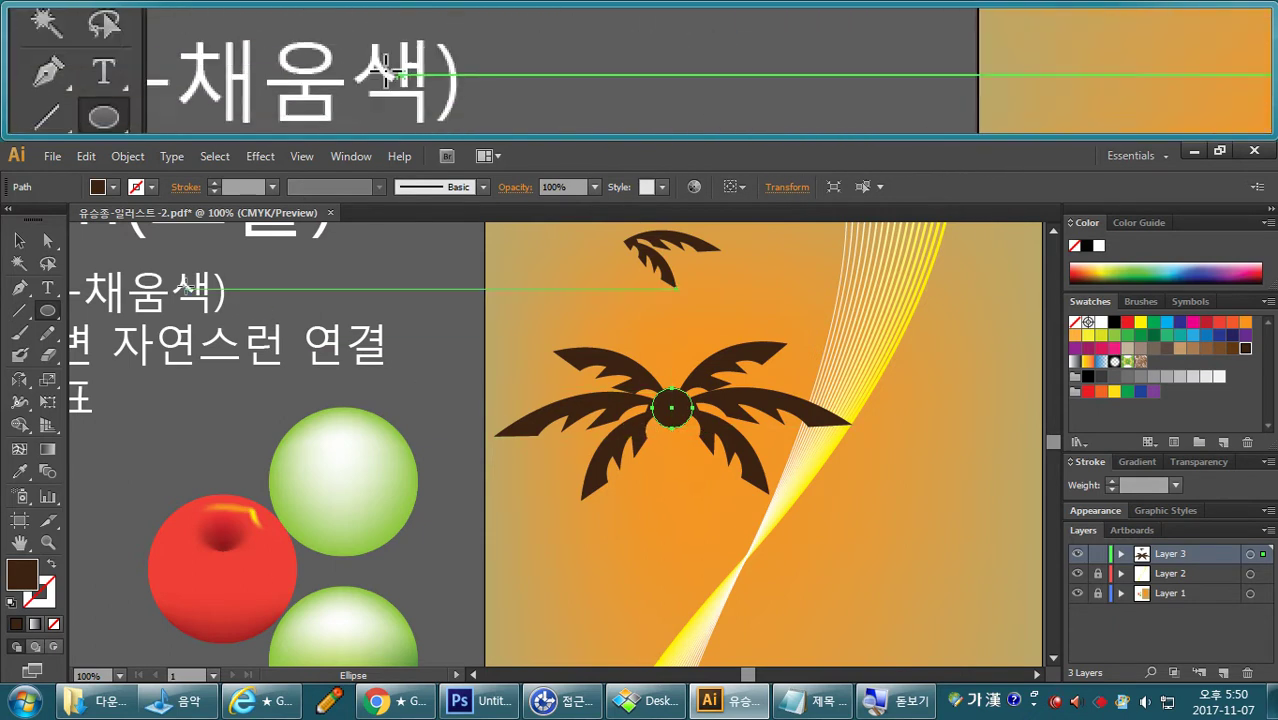
# Select both leaf groups and the centre circle and rotate the crown slightly counterclockwise, using the reference poster as a guide.
pyautogui.click(23, 240)
pyautogui.keyDown('shift'); pyautogui.click(628, 462); pyautogui.keyUp('shift')
pyautogui.moveTo(729, 529); pyautogui.dragTo(657, 401)
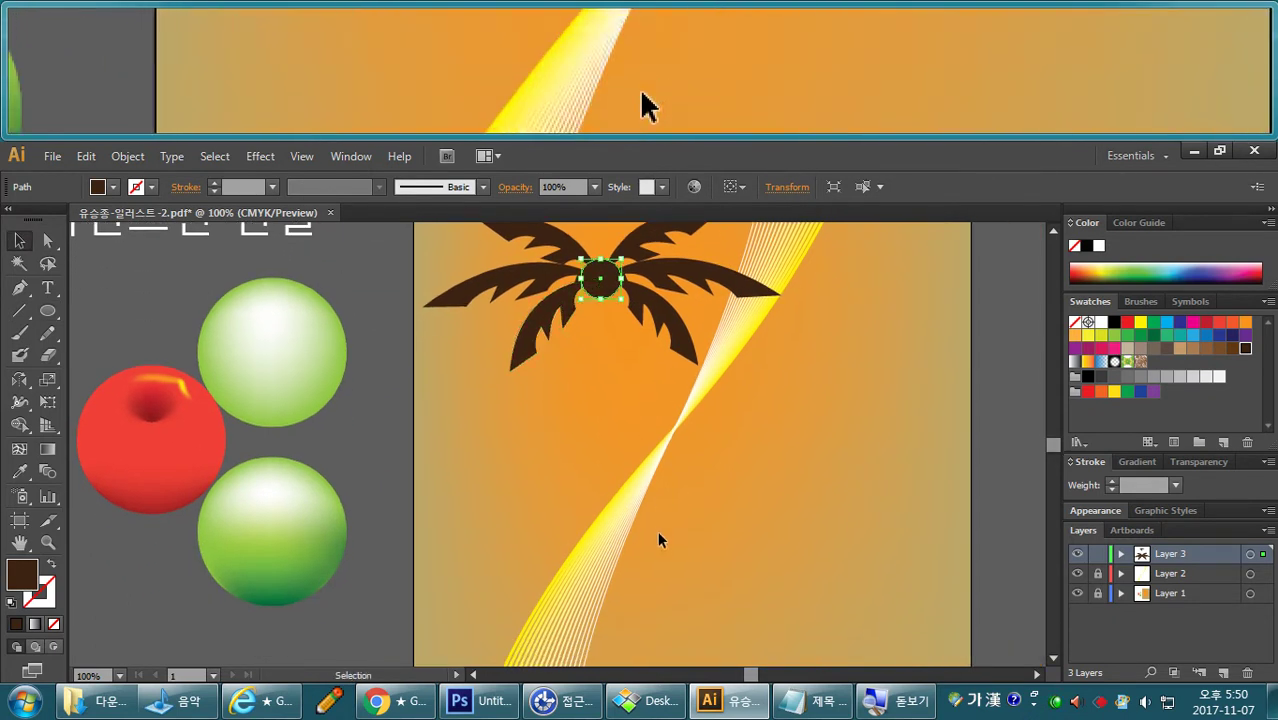
pyautogui.click(650, 701)
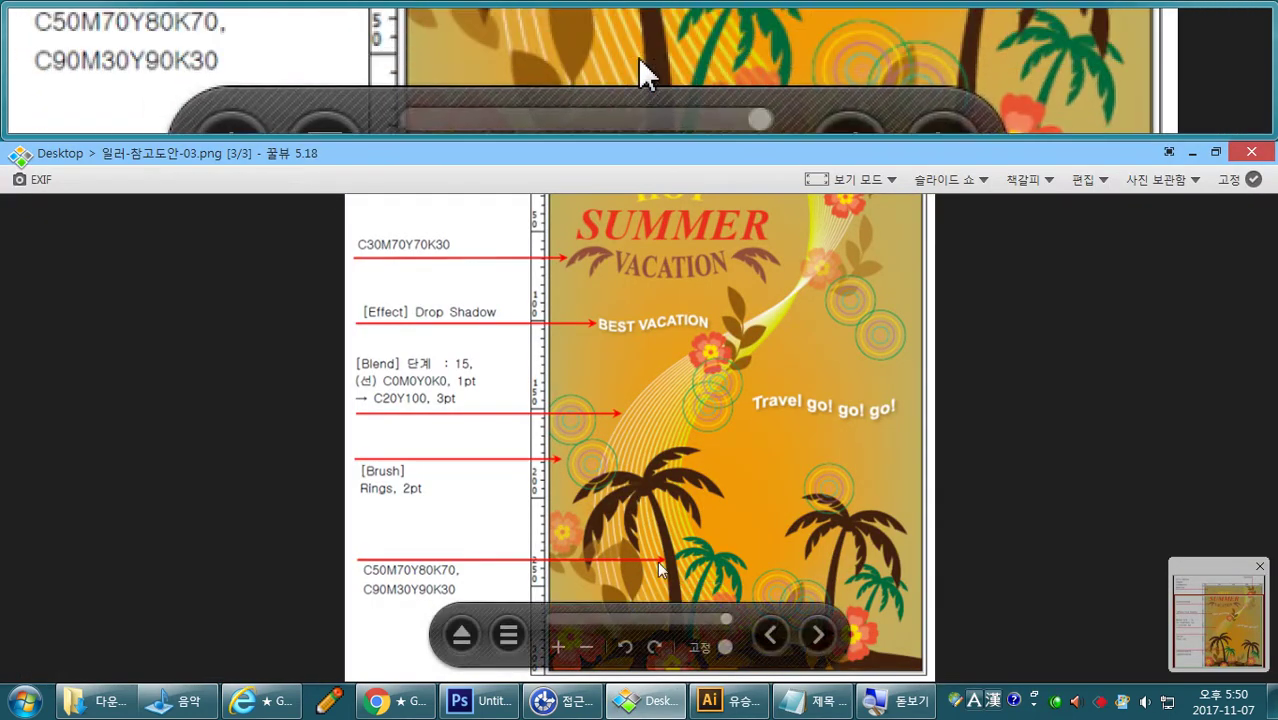
pyautogui.click(715, 701)
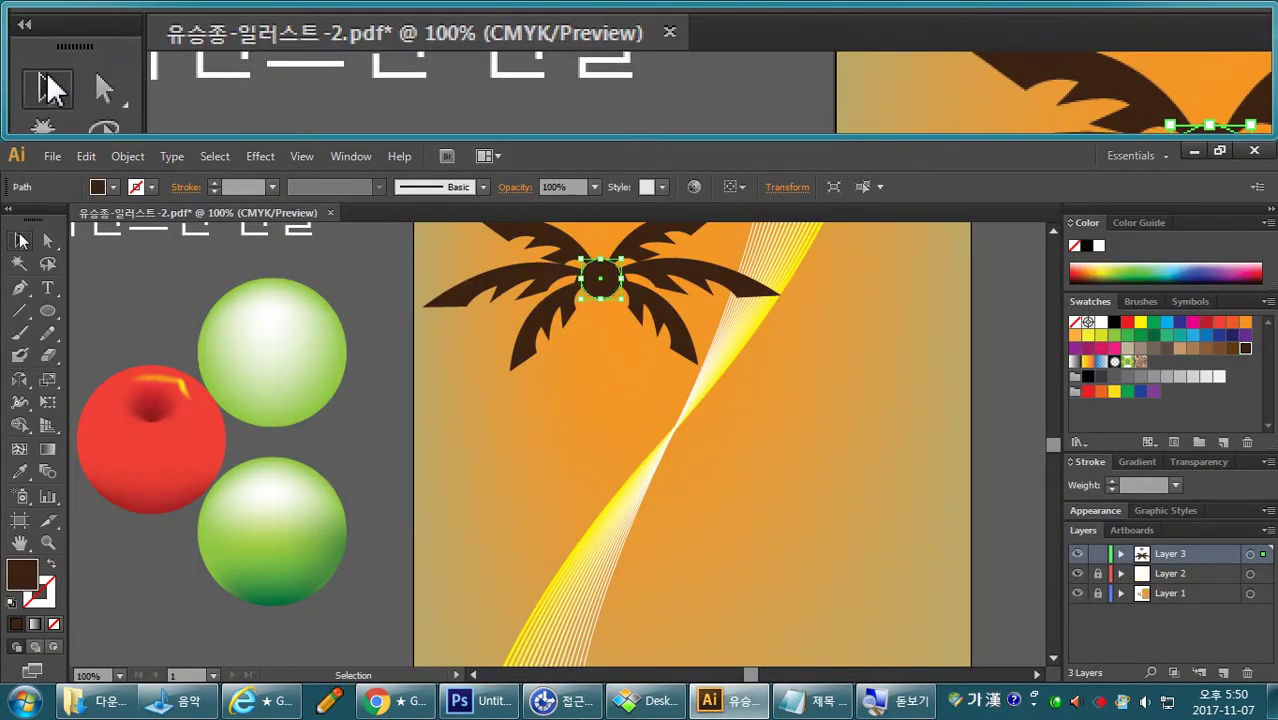
pyautogui.moveTo(730, 462); pyautogui.dragTo(713, 523)
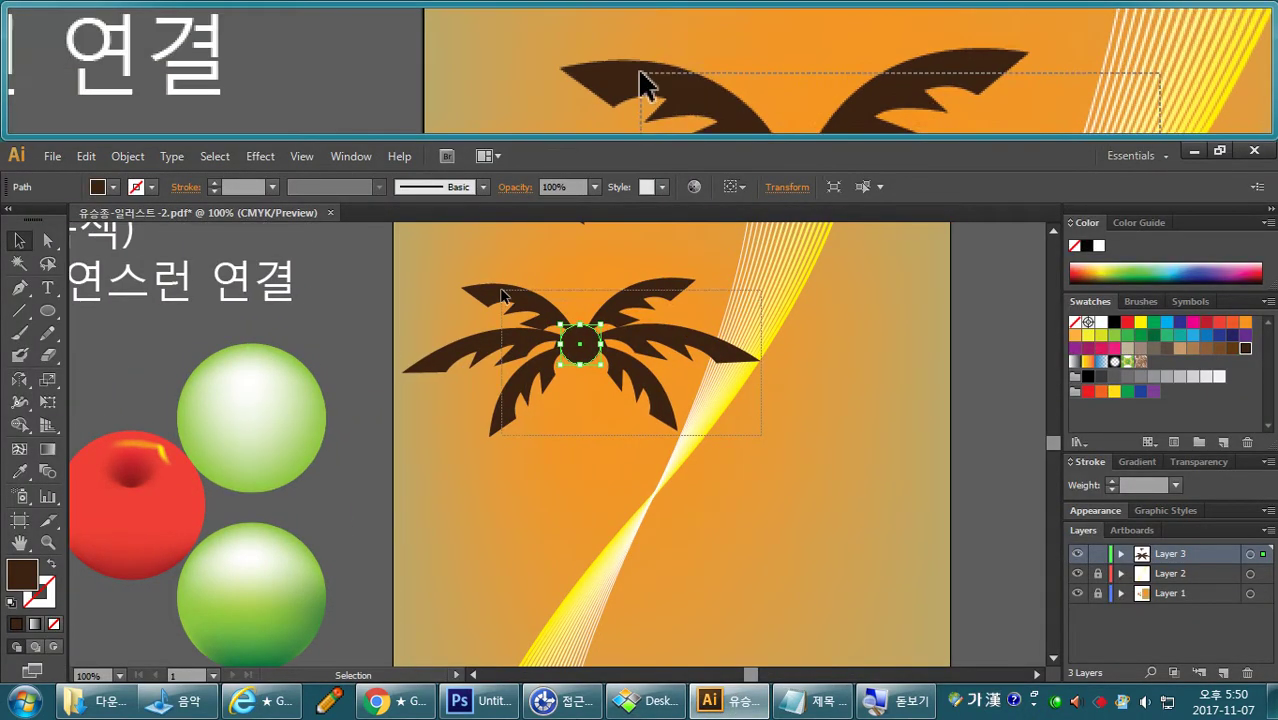
pyautogui.keyDown('shift'); pyautogui.click(585, 372); pyautogui.keyUp('shift')
pyautogui.moveTo(762, 268); pyautogui.dragTo(756, 342)
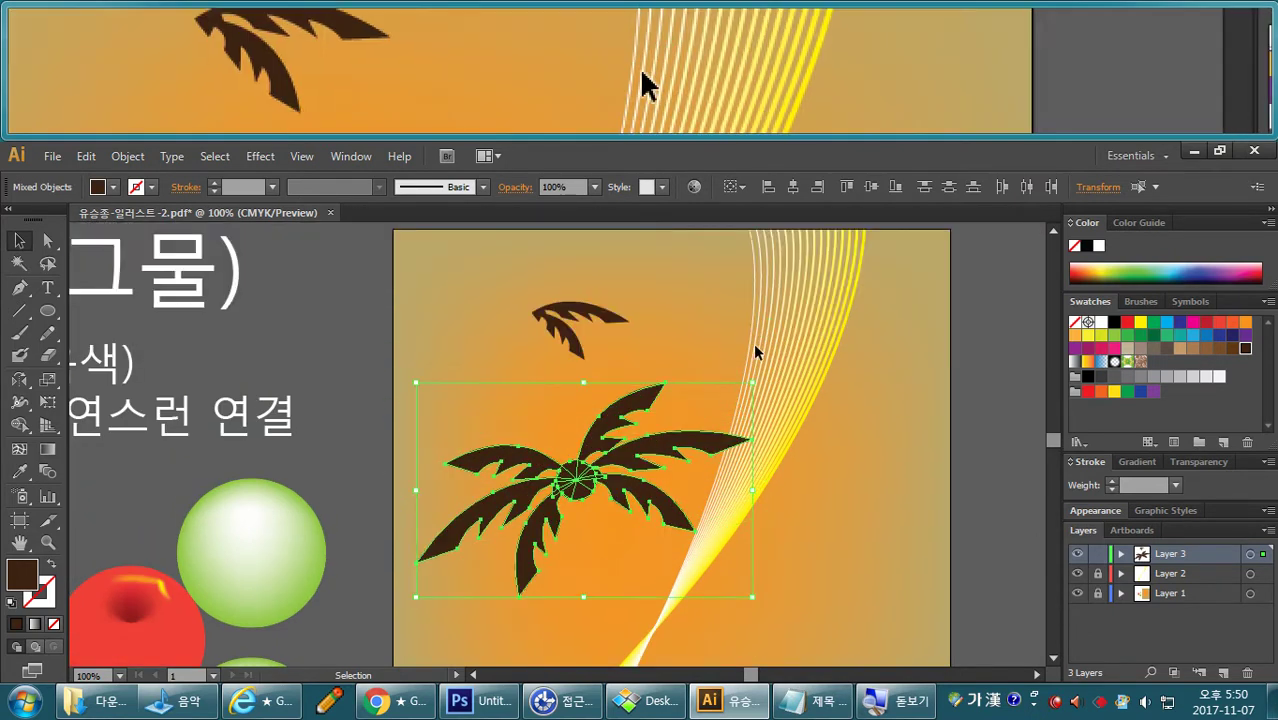
pyautogui.moveTo(827, 514); pyautogui.dragTo(801, 345)
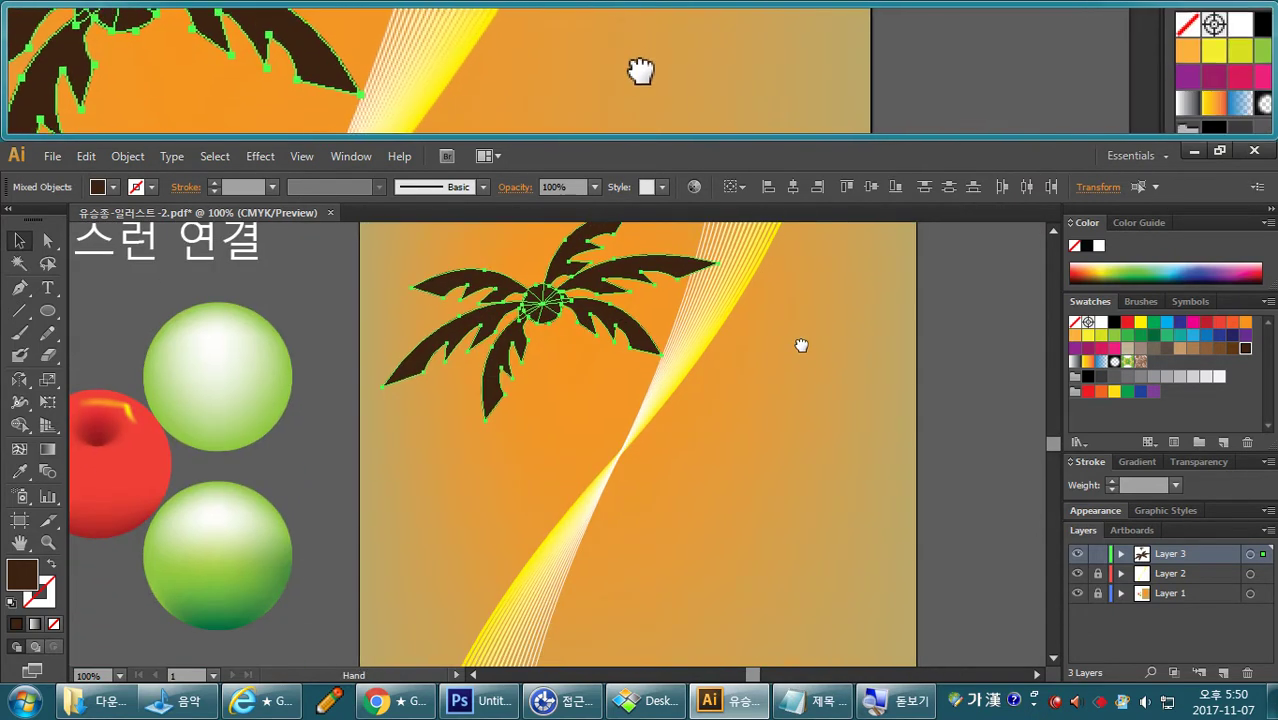
pyautogui.click(842, 394)
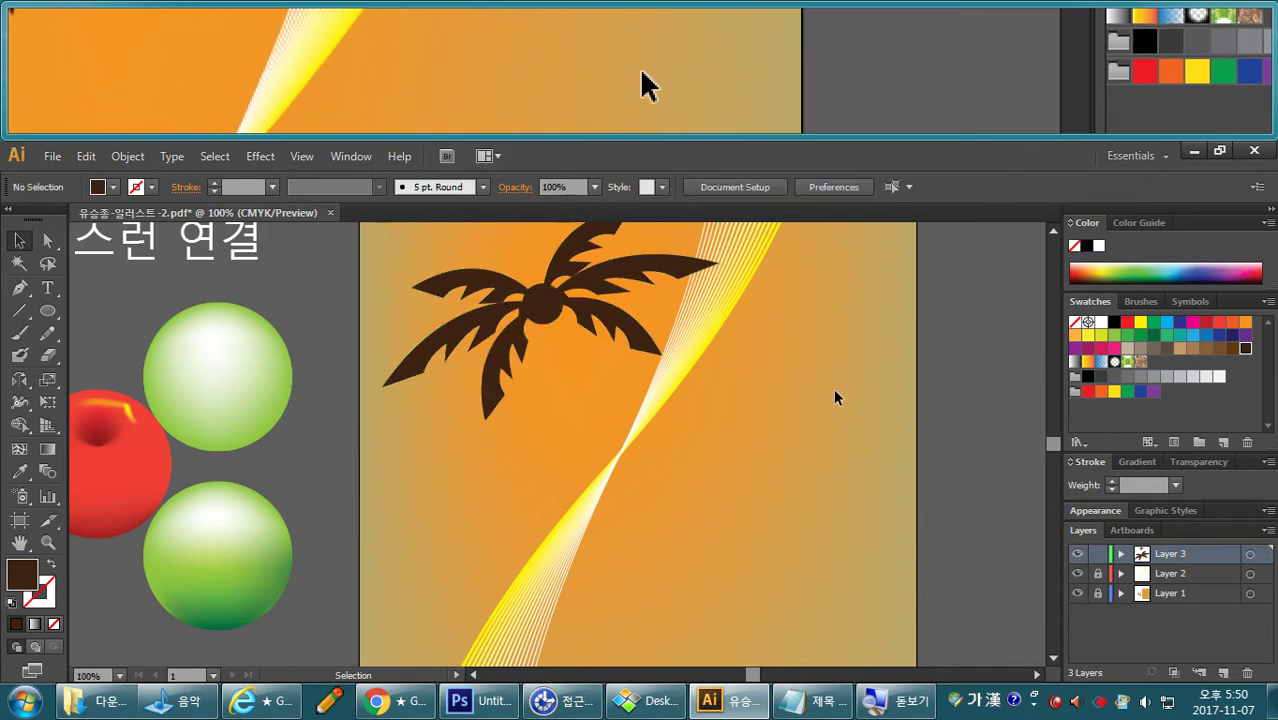
pyautogui.moveTo(785, 428); pyautogui.dragTo(364, 239)
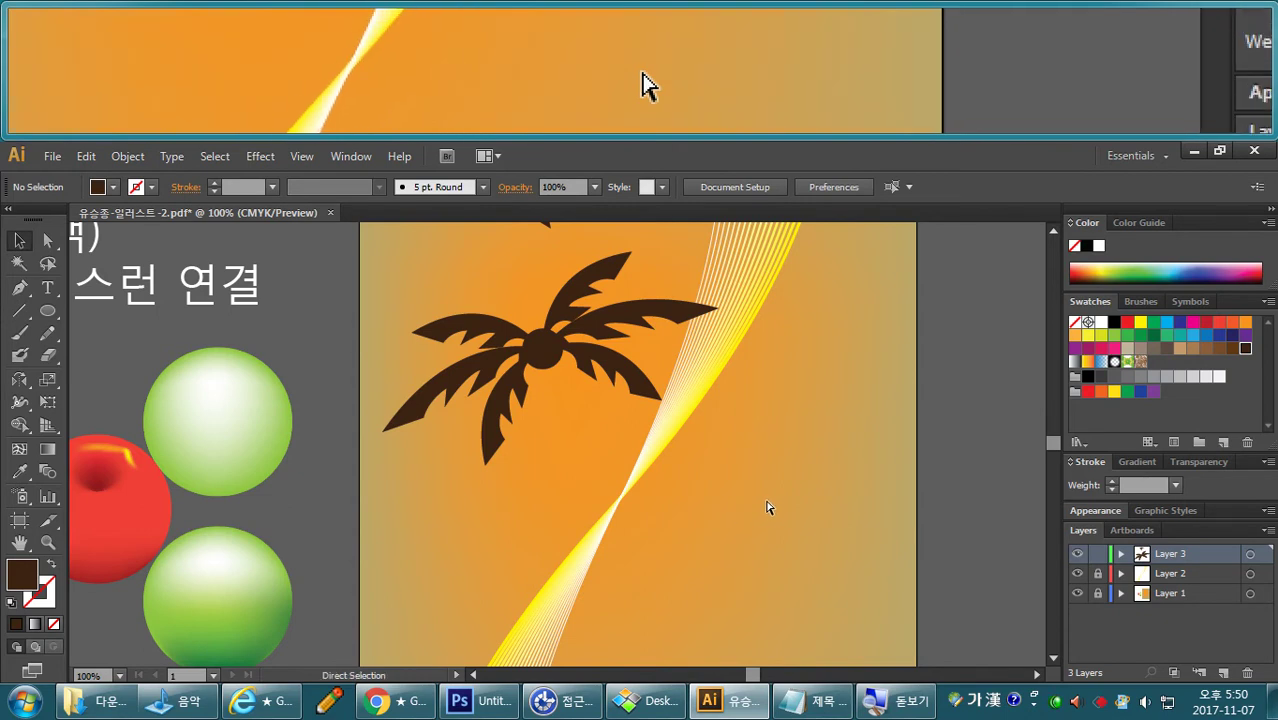
pyautogui.hotkey('ctrl', 'a')
pyautogui.moveTo(764, 417); pyautogui.dragTo(771, 587)
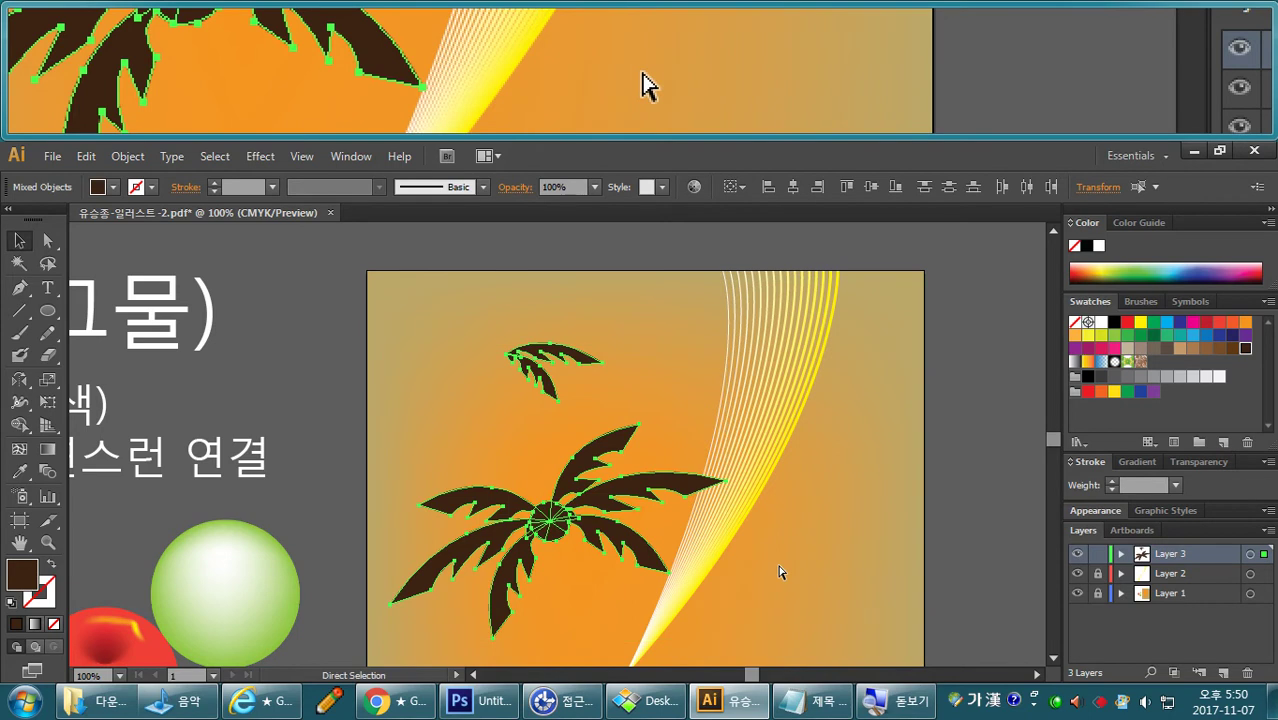
pyautogui.click(781, 572)
# Draw a closed, curved palm trunk about 135 mm long with the Pen tool, narrow at the crown's centre and wider at the base.
pyautogui.moveTo(779, 549); pyautogui.dragTo(791, 403)
pyautogui.hotkey('ctrl', '-')
pyautogui.click(19, 287)
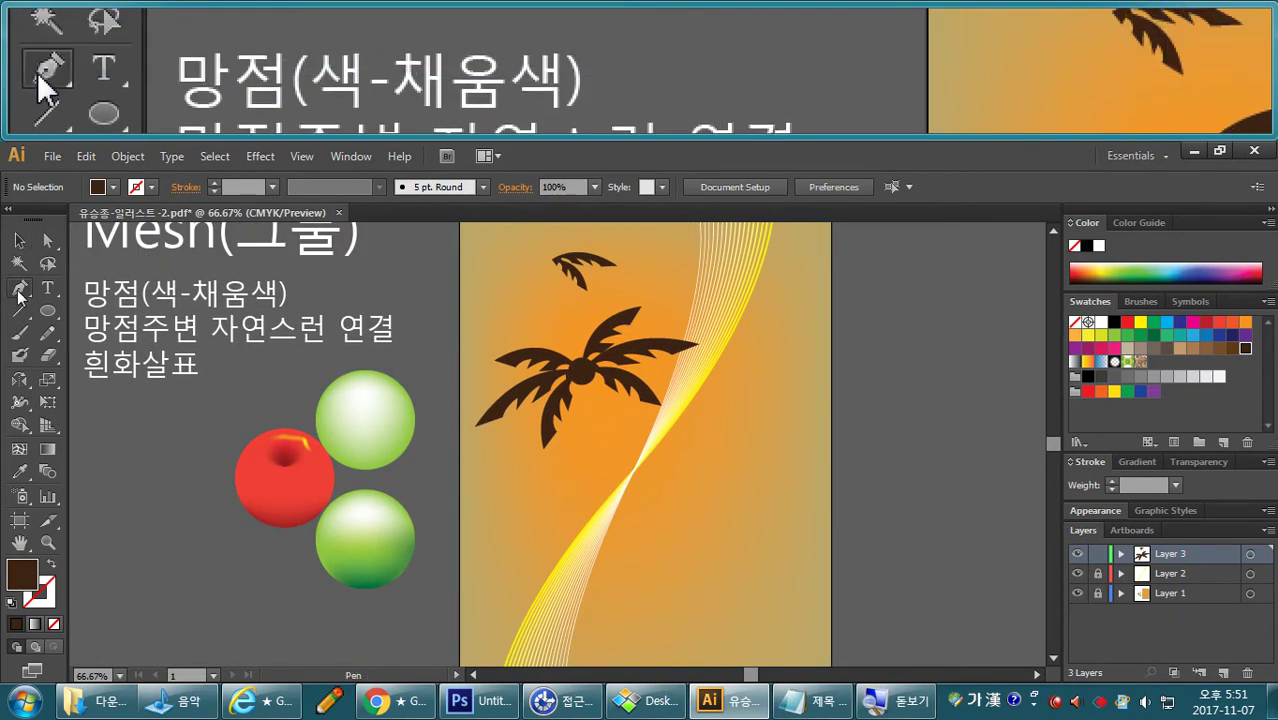
pyautogui.click(588, 376)
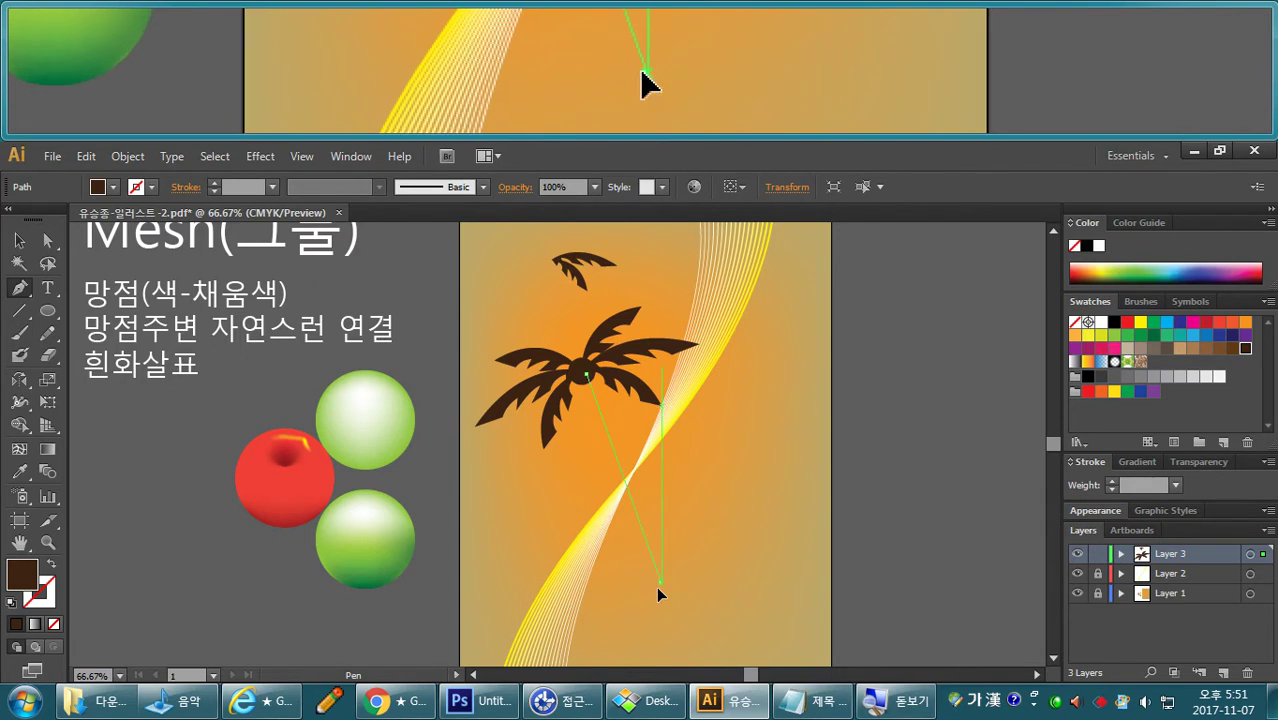
pyautogui.moveTo(658, 580); pyautogui.dragTo(590, 315)
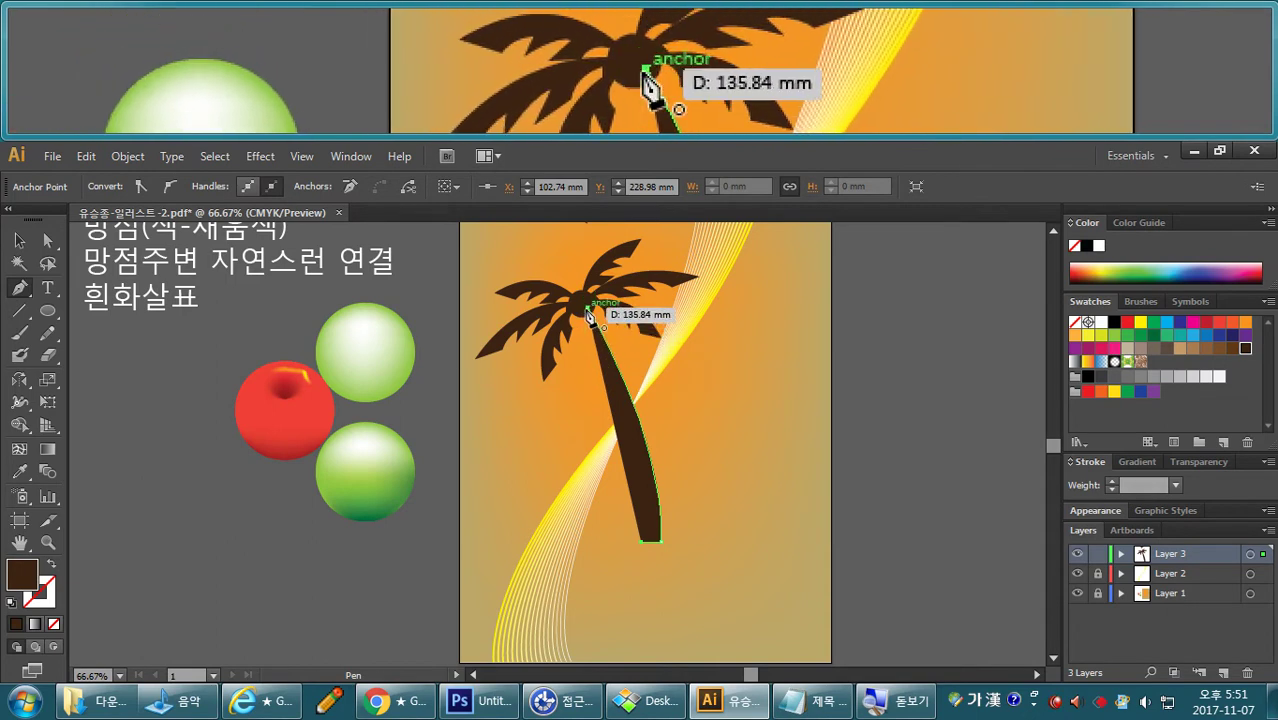
pyautogui.moveTo(590, 316); pyautogui.dragTo(509, 286)
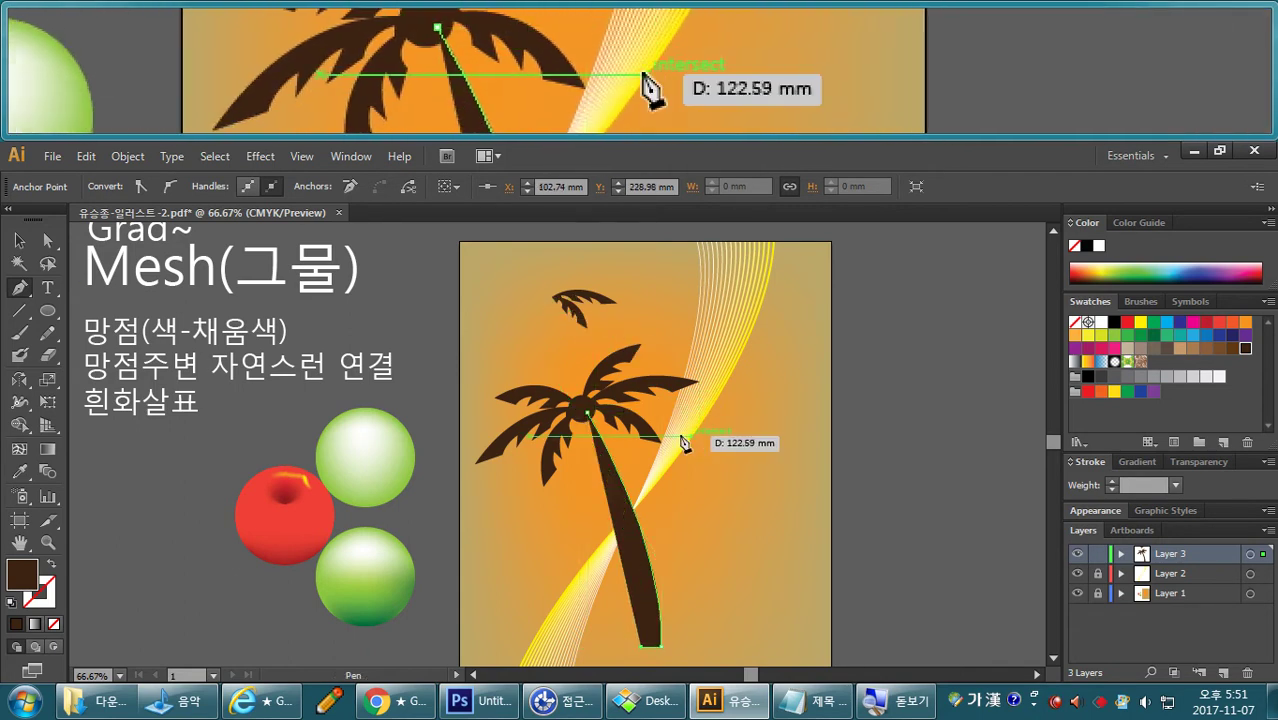
pyautogui.click(589, 412)
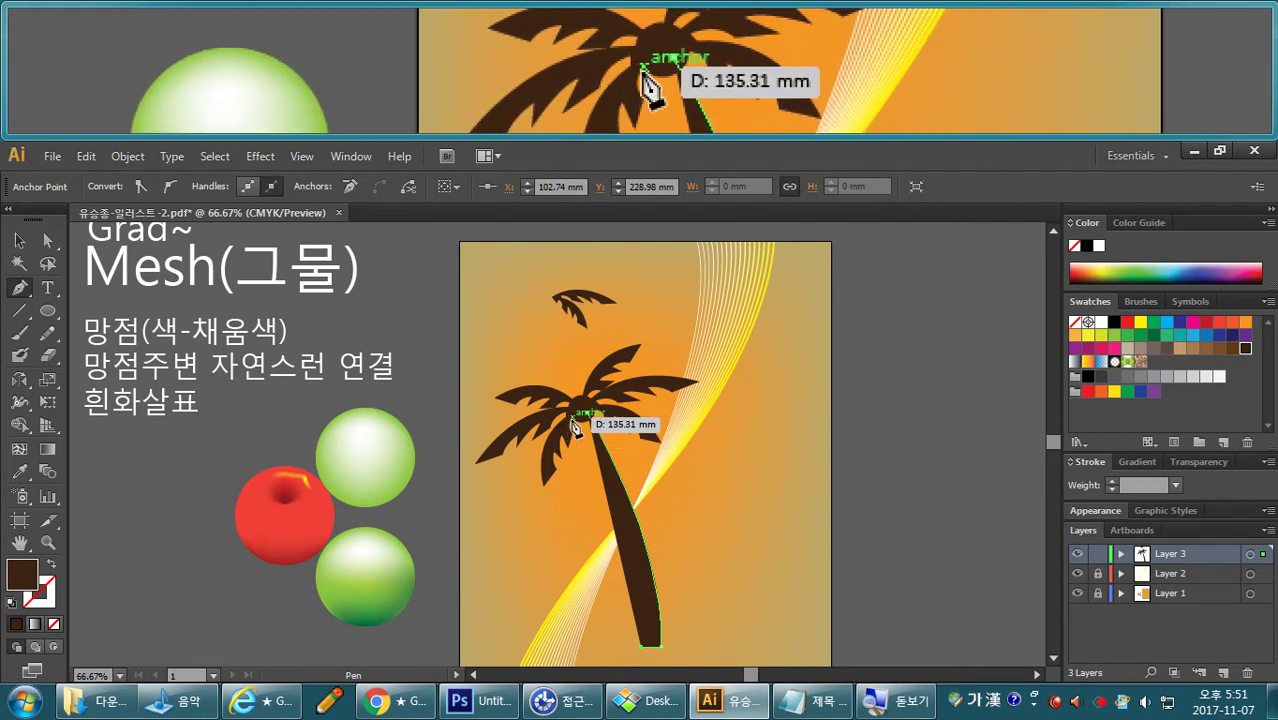
pyautogui.click(580, 417)
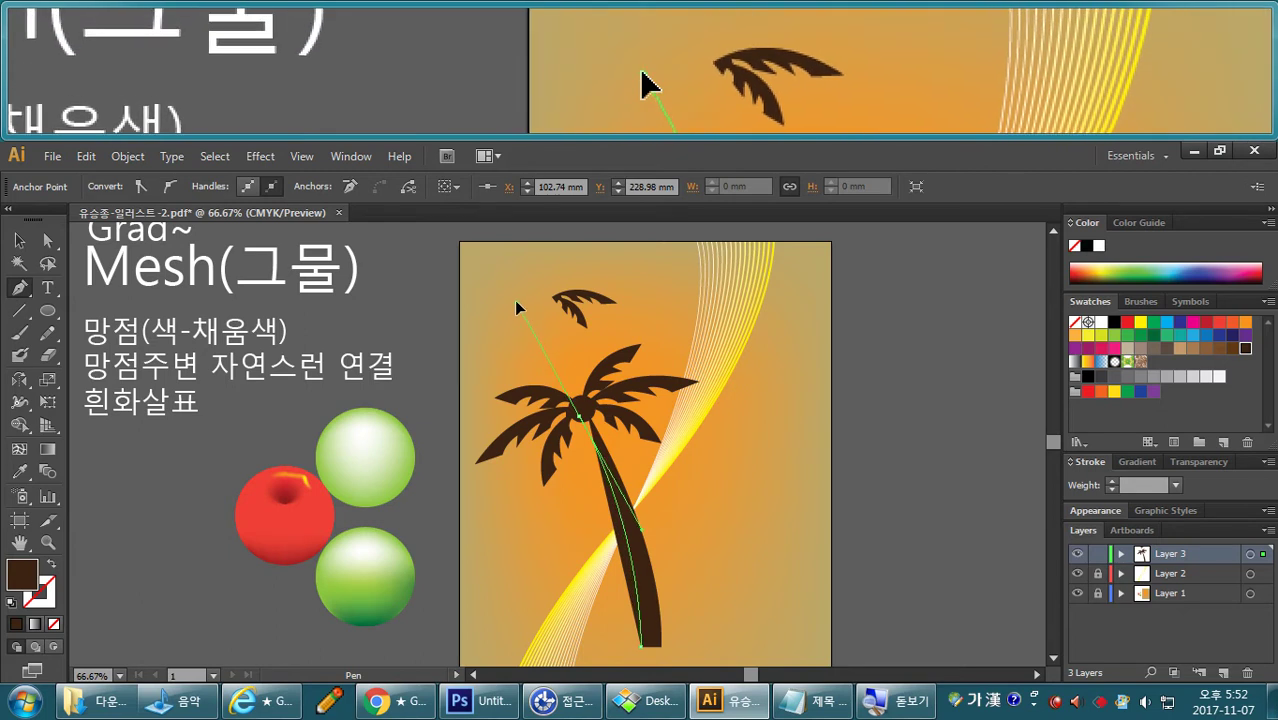
pyautogui.moveTo(516, 304); pyautogui.dragTo(518, 306)
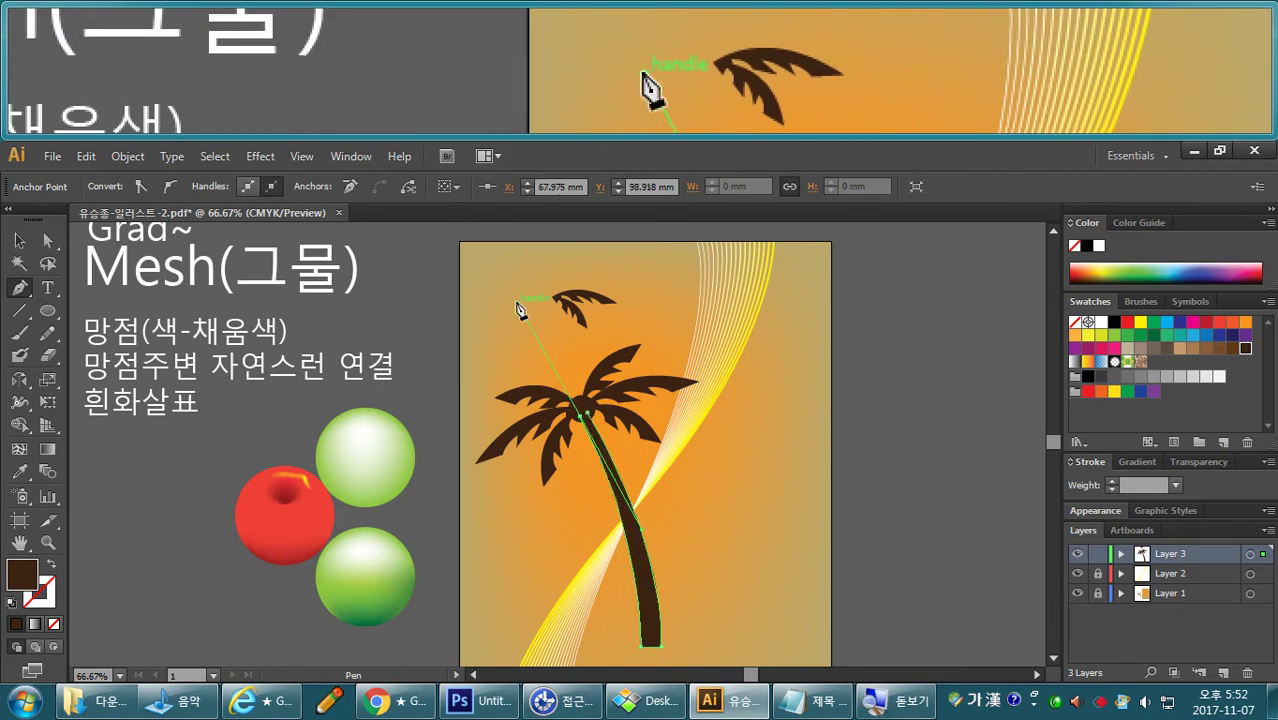
# Move the trunk clear of the crown and check its shape in Outline view, returning to Preview.
pyautogui.click(20, 240)
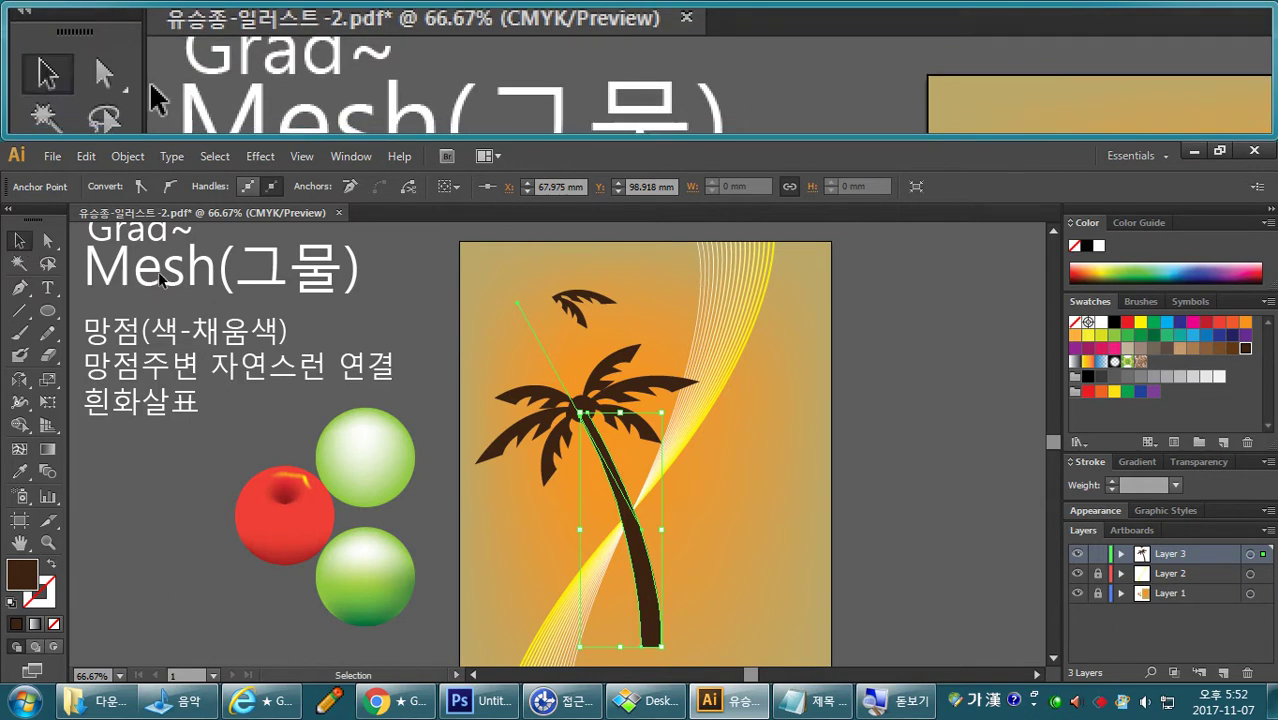
pyautogui.click(698, 472)
pyautogui.moveTo(618, 481); pyautogui.dragTo(787, 481)
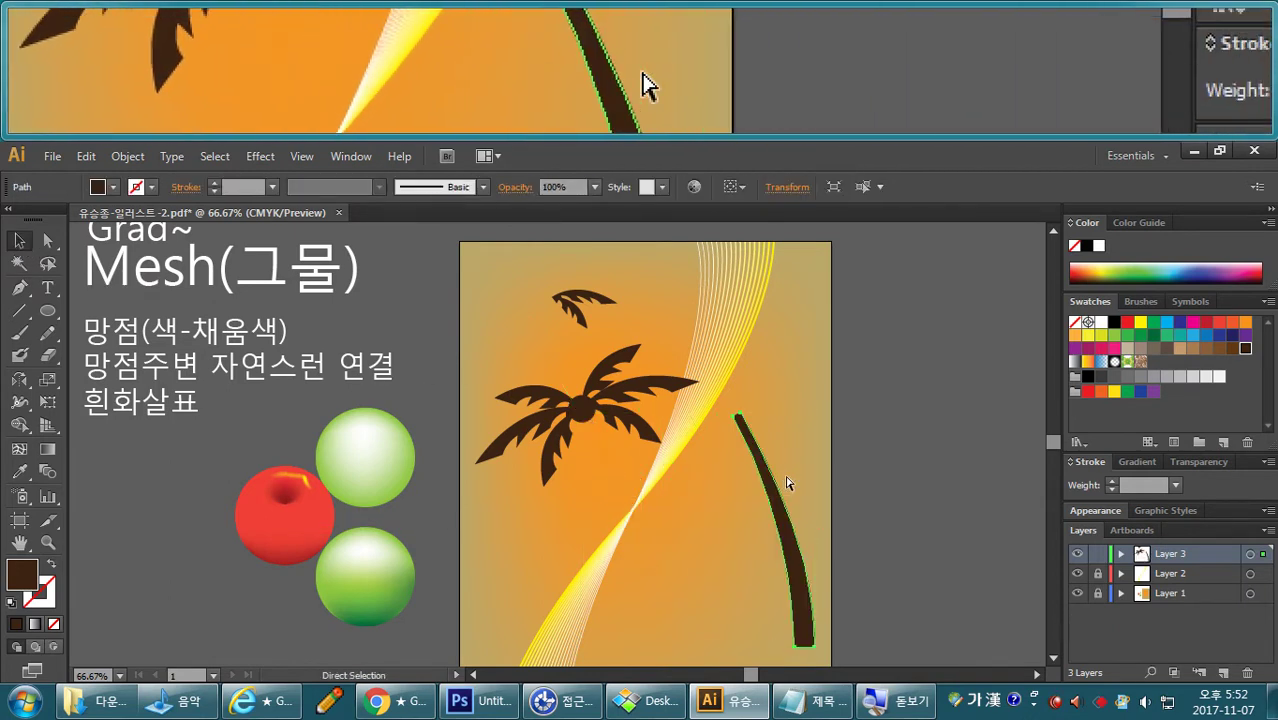
pyautogui.hotkey('ctrl', 'y')
pyautogui.click(884, 491)
pyautogui.moveTo(884, 491); pyautogui.dragTo(785, 374)
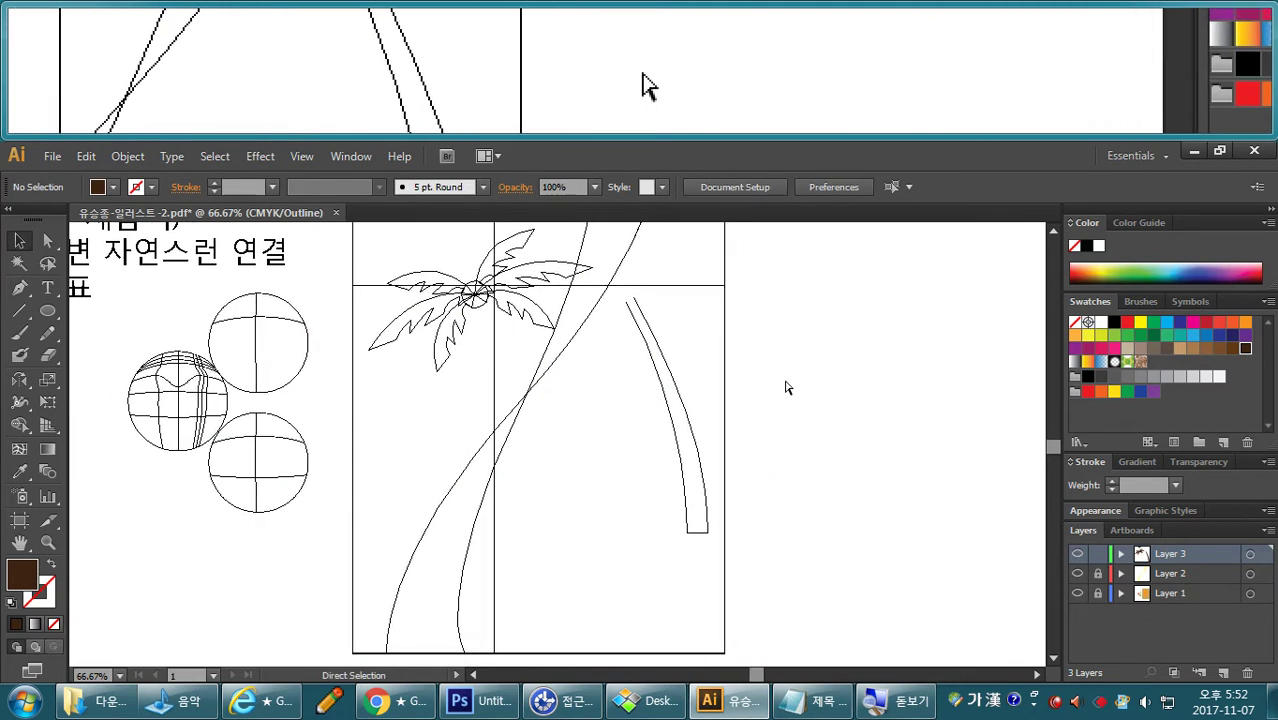
pyautogui.hotkey('ctrl', '=')
pyautogui.press('space')
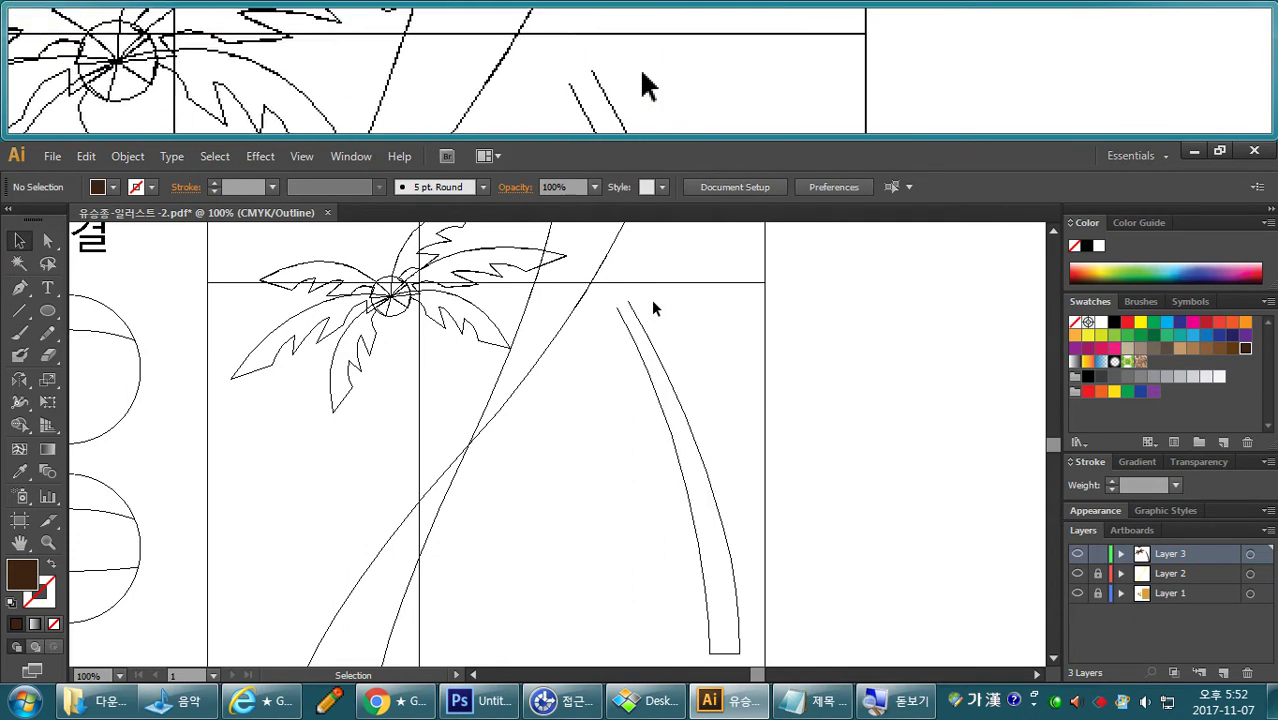
pyautogui.hotkey('ctrl', 'y')
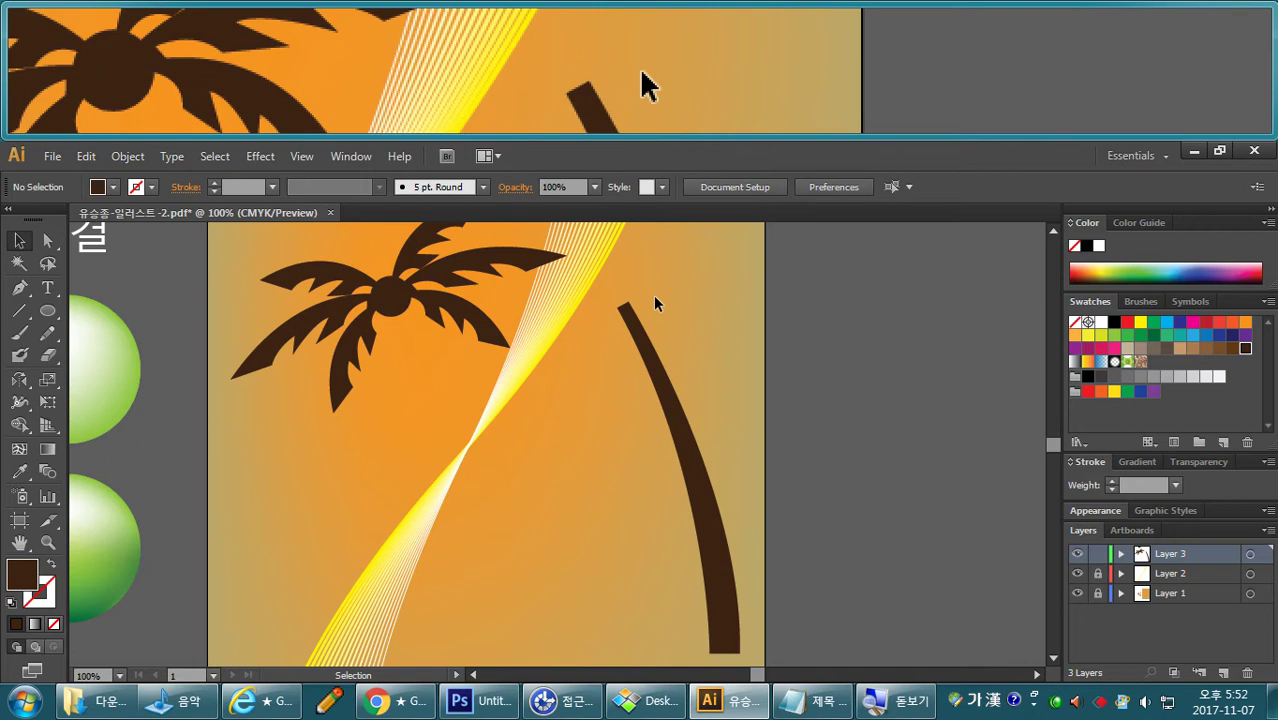
# Move the trunk back under the crown so its upper end meets the centre circle.
pyautogui.moveTo(650, 343); pyautogui.dragTo(413, 331)
pyautogui.click(577, 352)
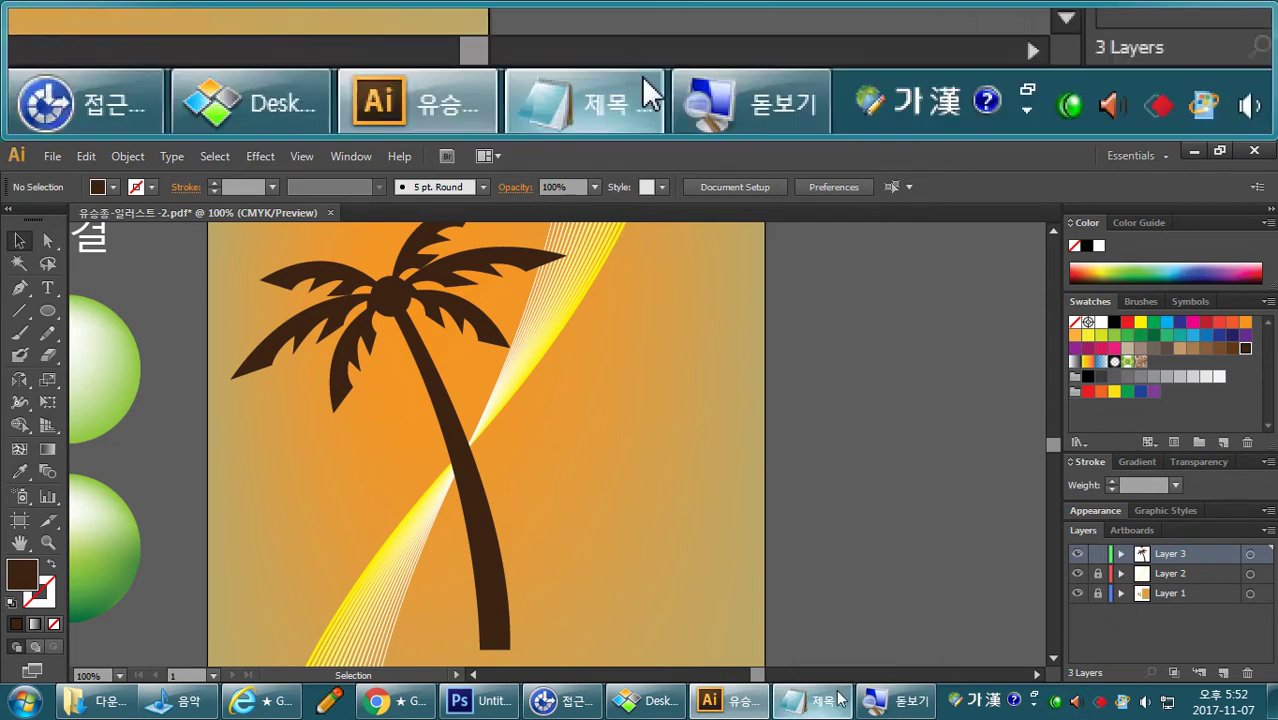
# Switch to the reference poster and compare its palm trees with the assembled one.
pyautogui.click(660, 712)
pyautogui.scroll(-2, 833, 497)
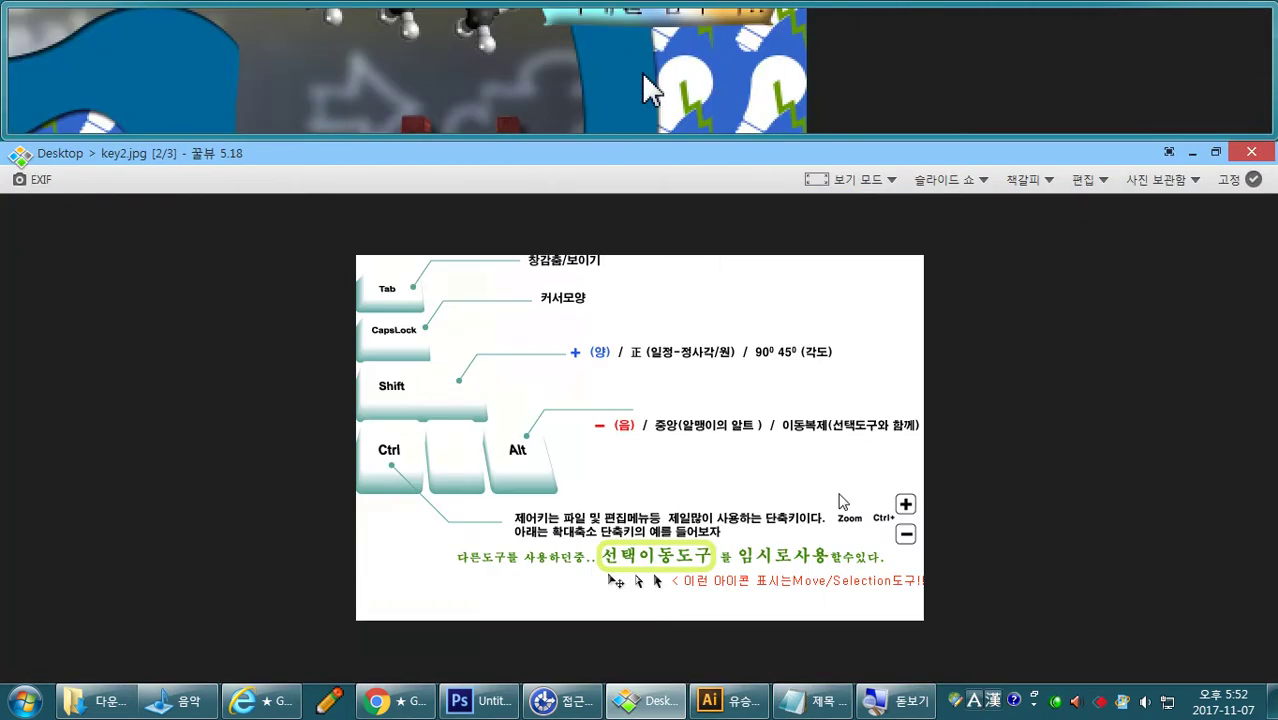
pyautogui.scroll(1, 840, 503)
pyautogui.scroll(1, 838, 500)
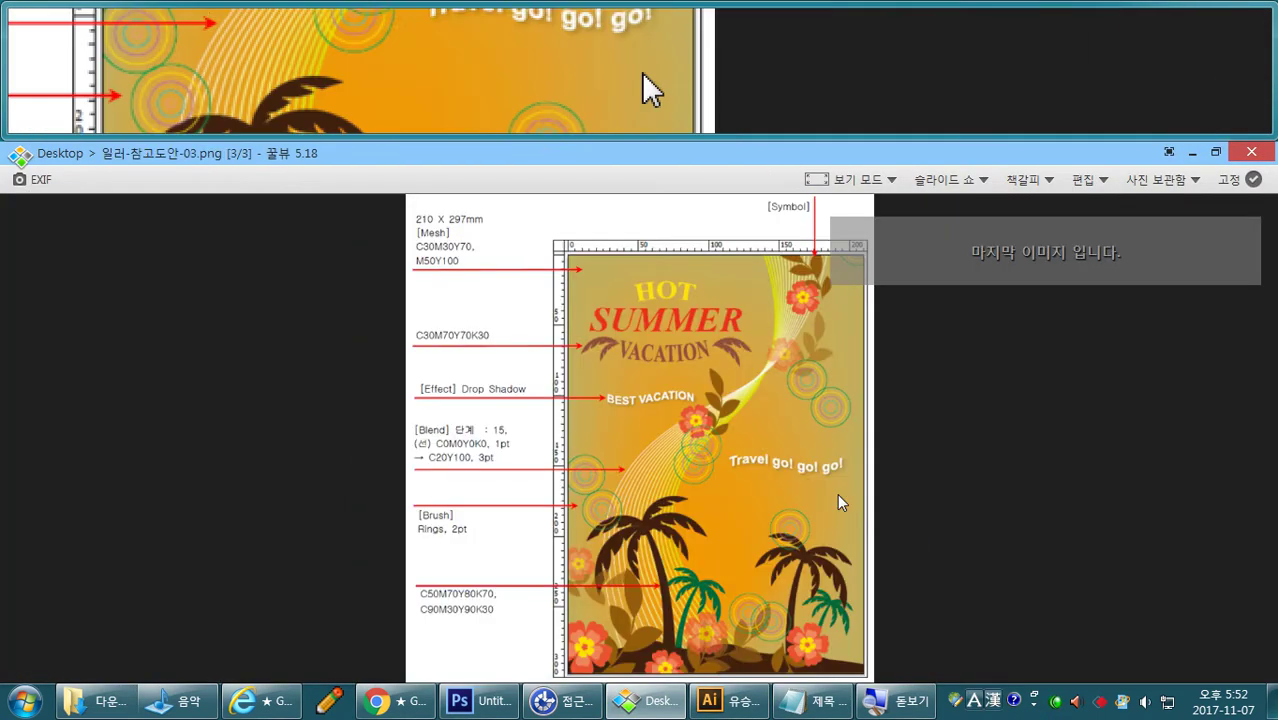
# Return to Illustrator from the reference poster and unite the palm's leaf crown, centre circle and trunk into one shape with Pathfinder.
pyautogui.scroll(1, 827, 523)
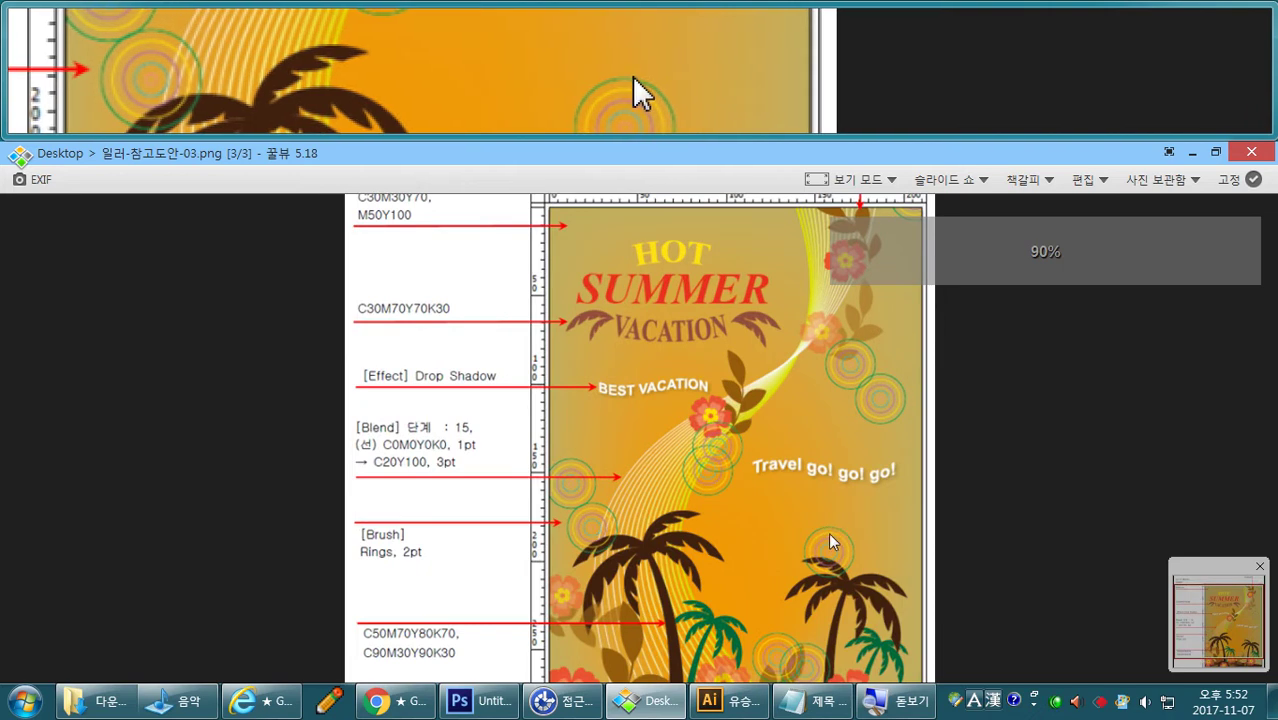
pyautogui.scroll(-1, 782, 528)
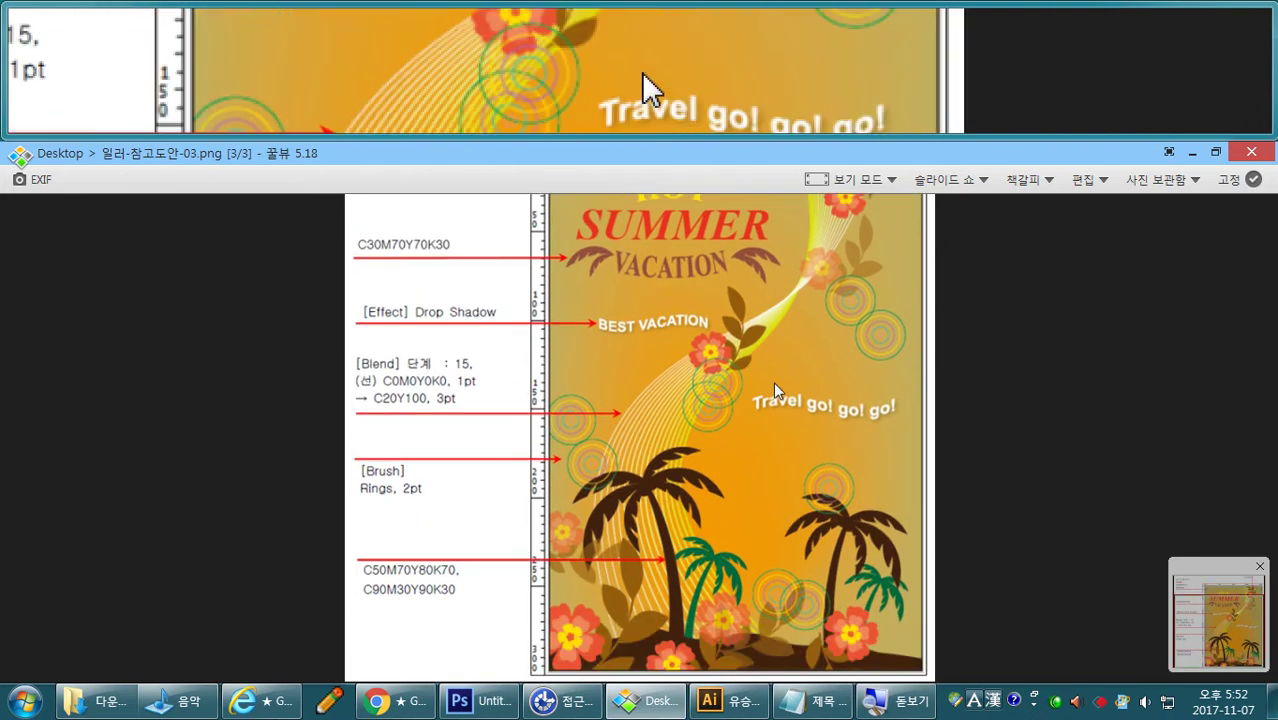
pyautogui.scroll(1, 773, 383)
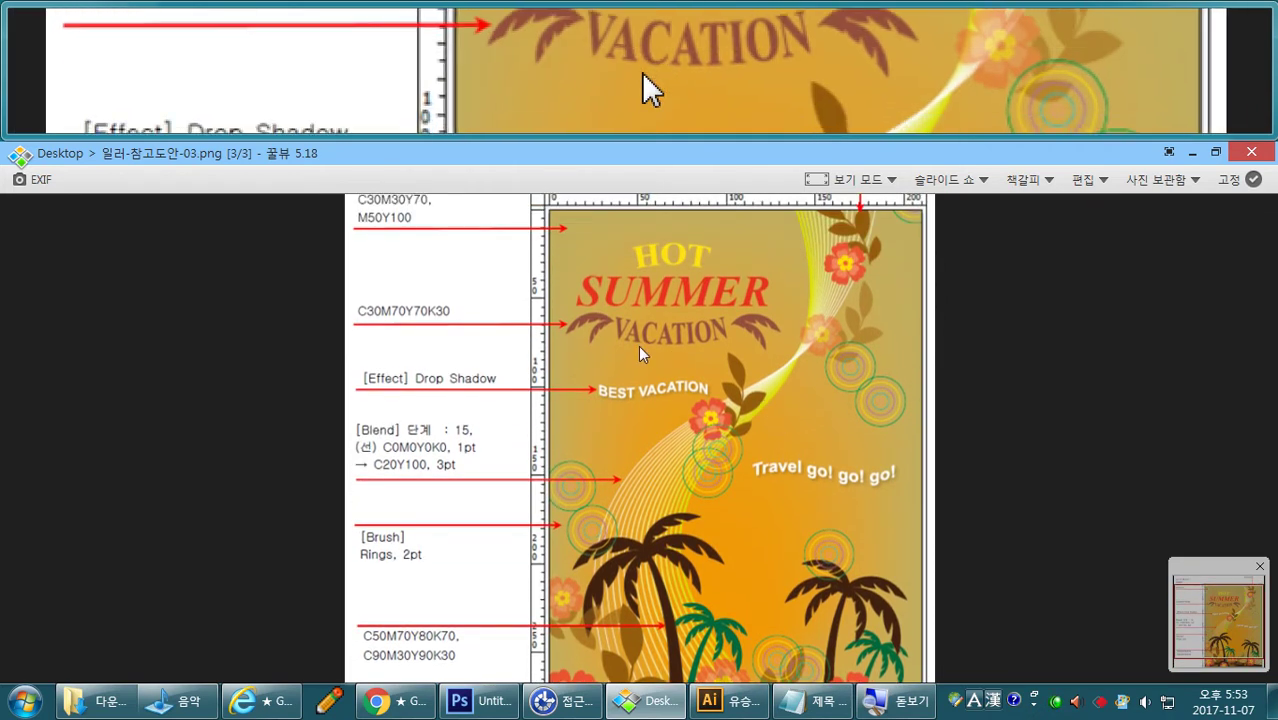
pyautogui.click(740, 697)
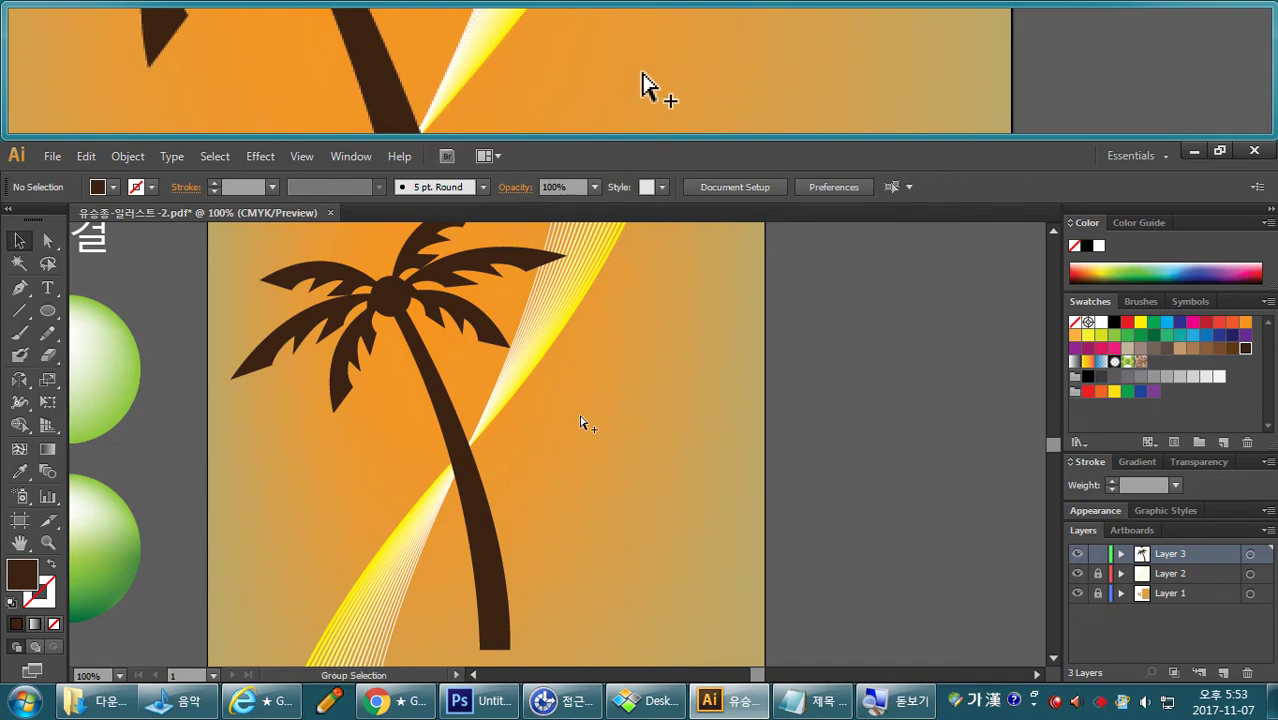
pyautogui.hotkey('ctrl', 'a')
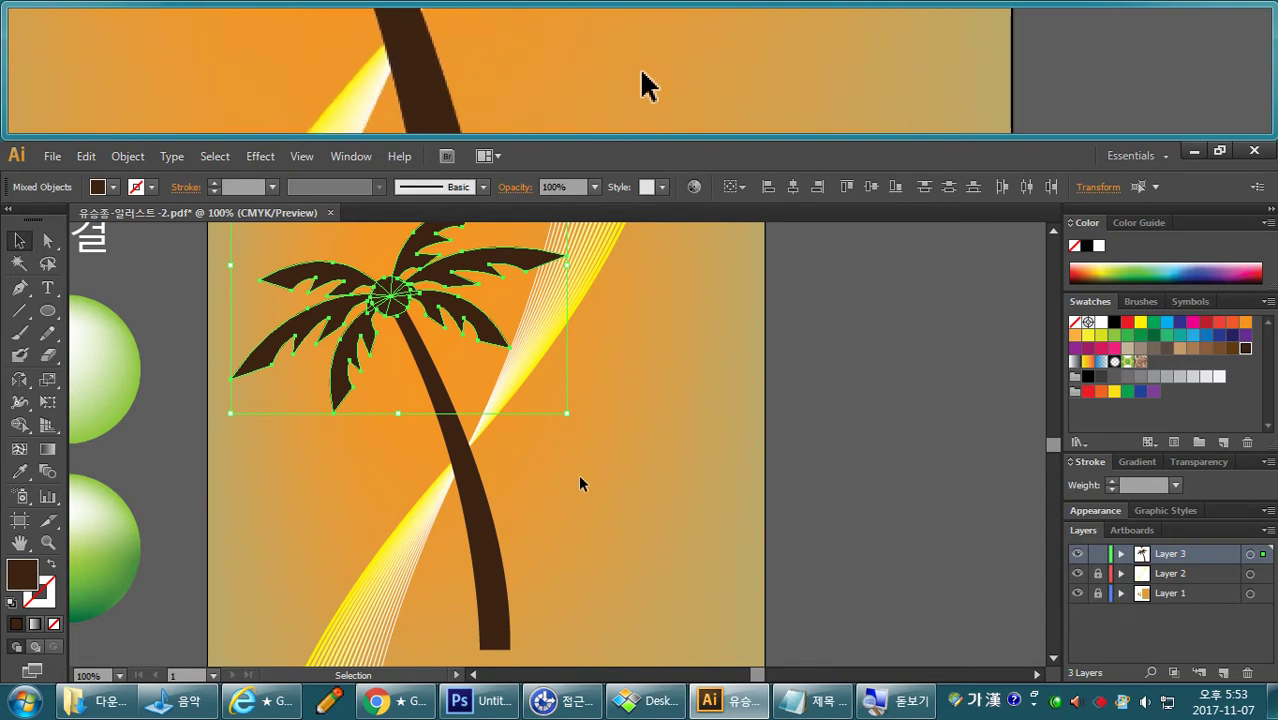
pyautogui.moveTo(568, 472); pyautogui.dragTo(330, 265)
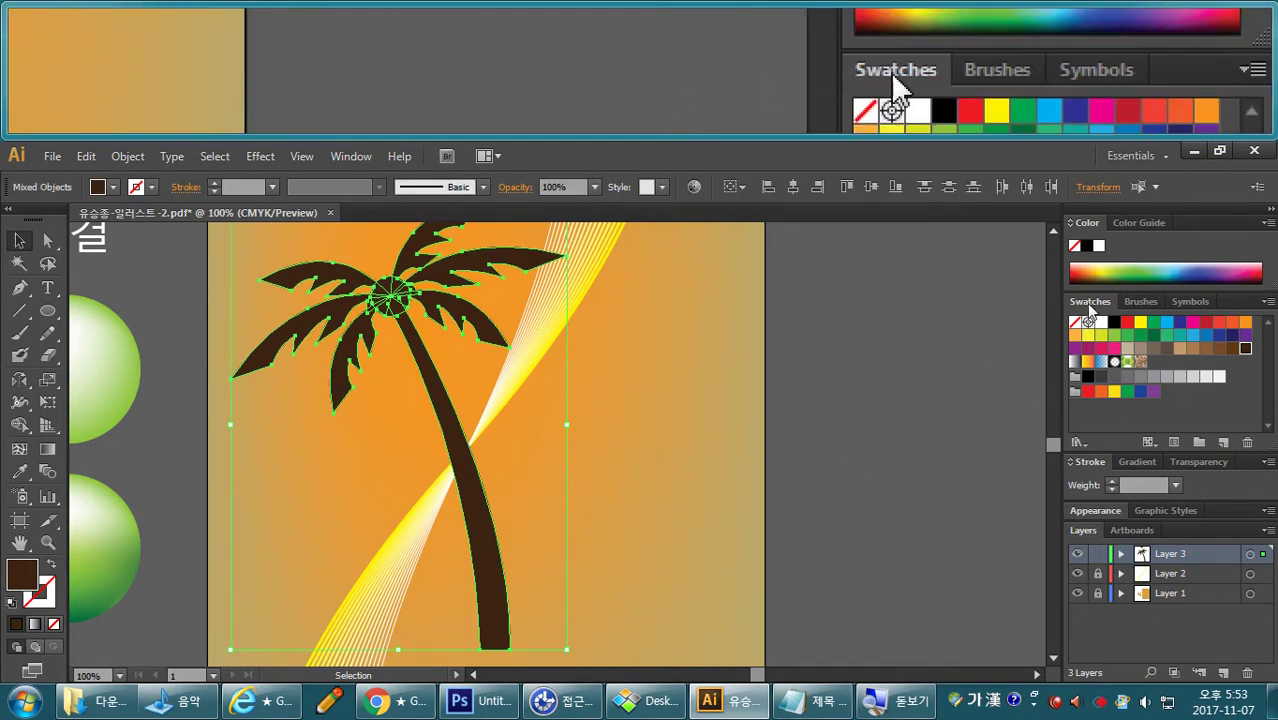
pyautogui.click(352, 158)
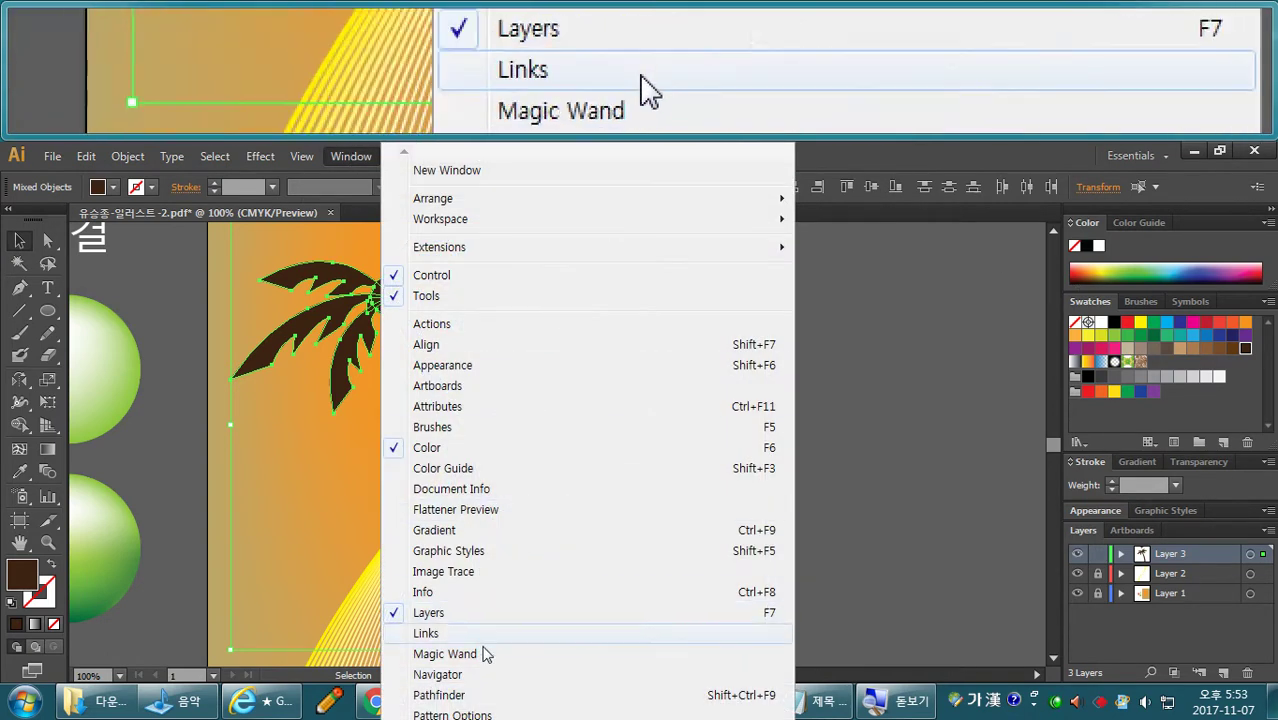
pyautogui.click(482, 698)
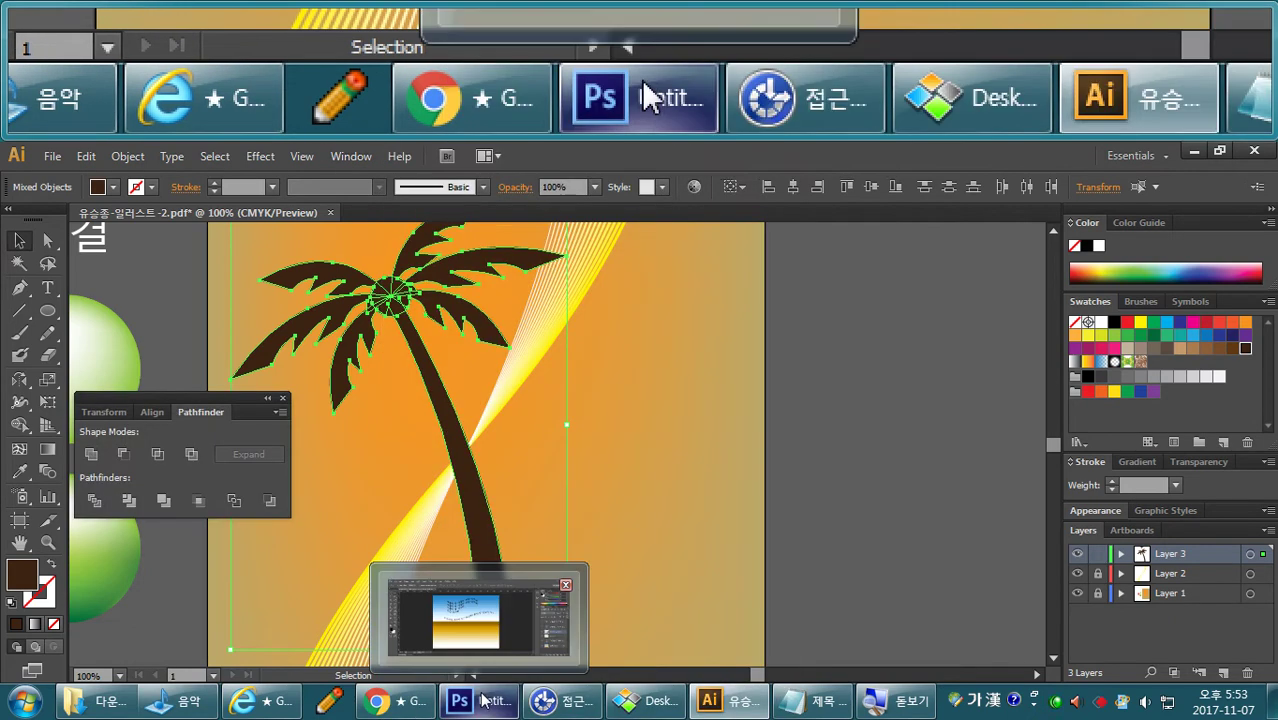
pyautogui.moveTo(209, 410); pyautogui.dragTo(770, 301)
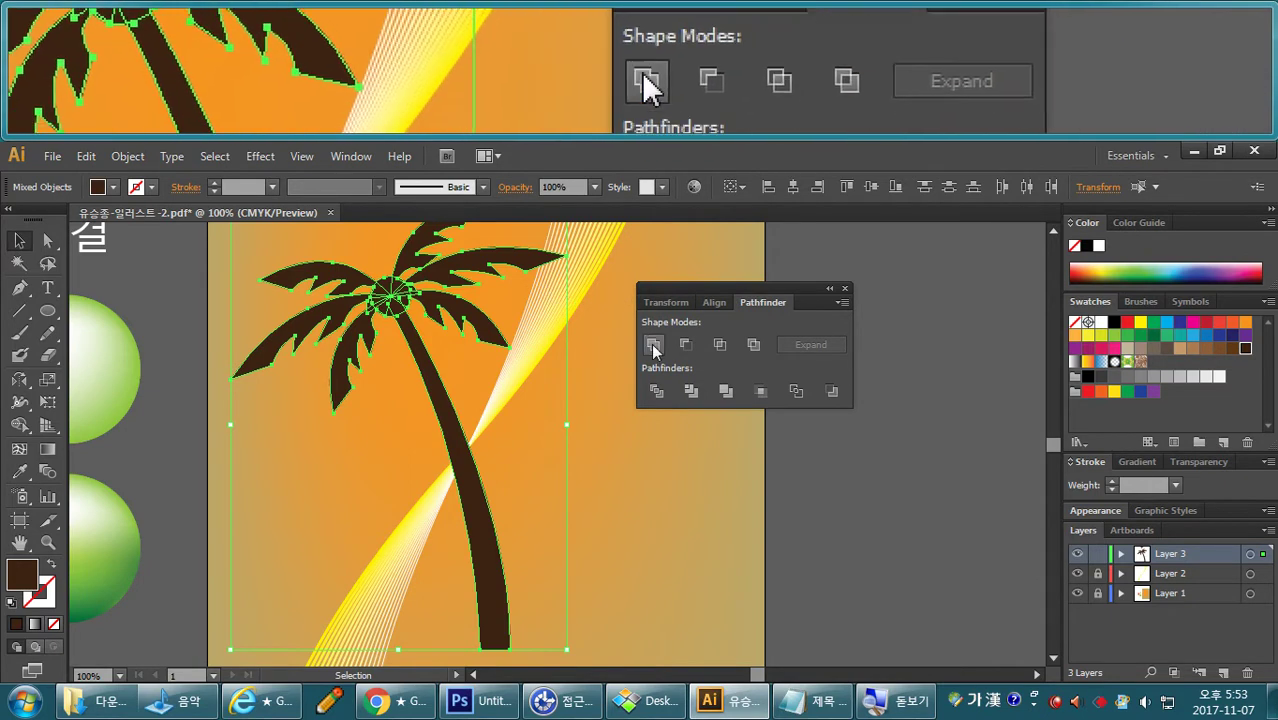
pyautogui.click(723, 393)
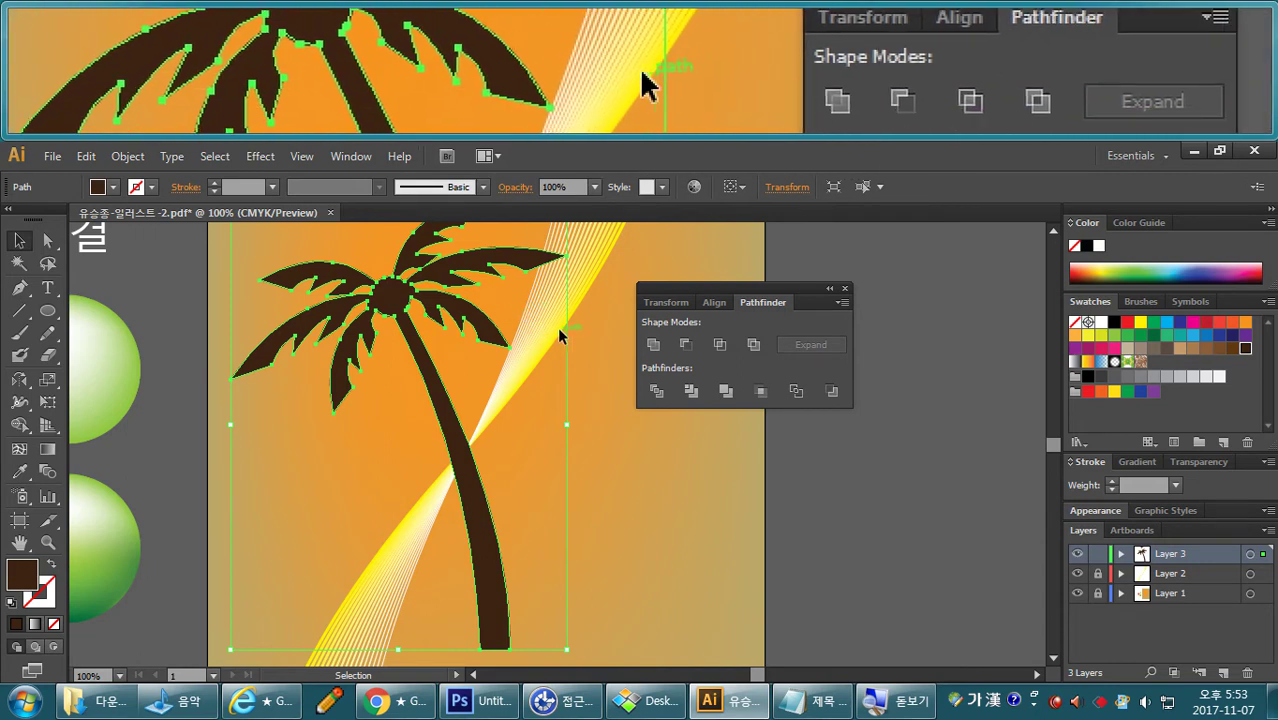
pyautogui.click(557, 334)
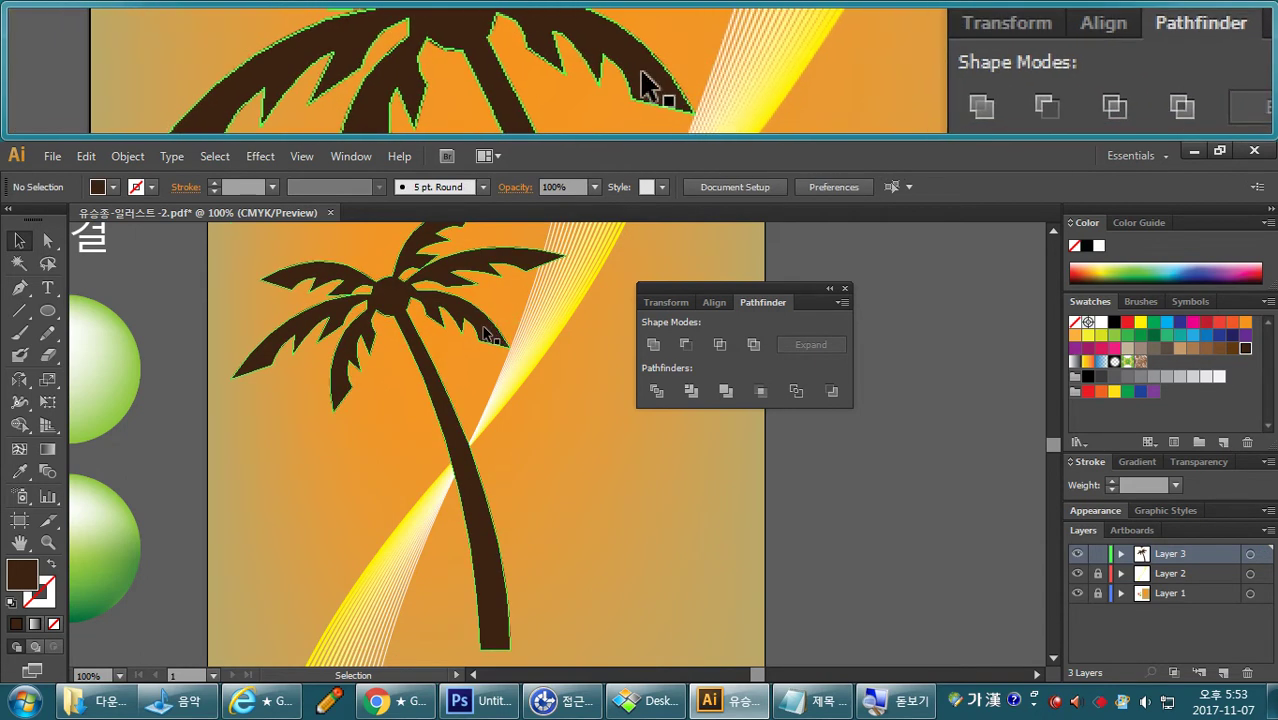
pyautogui.click(484, 333)
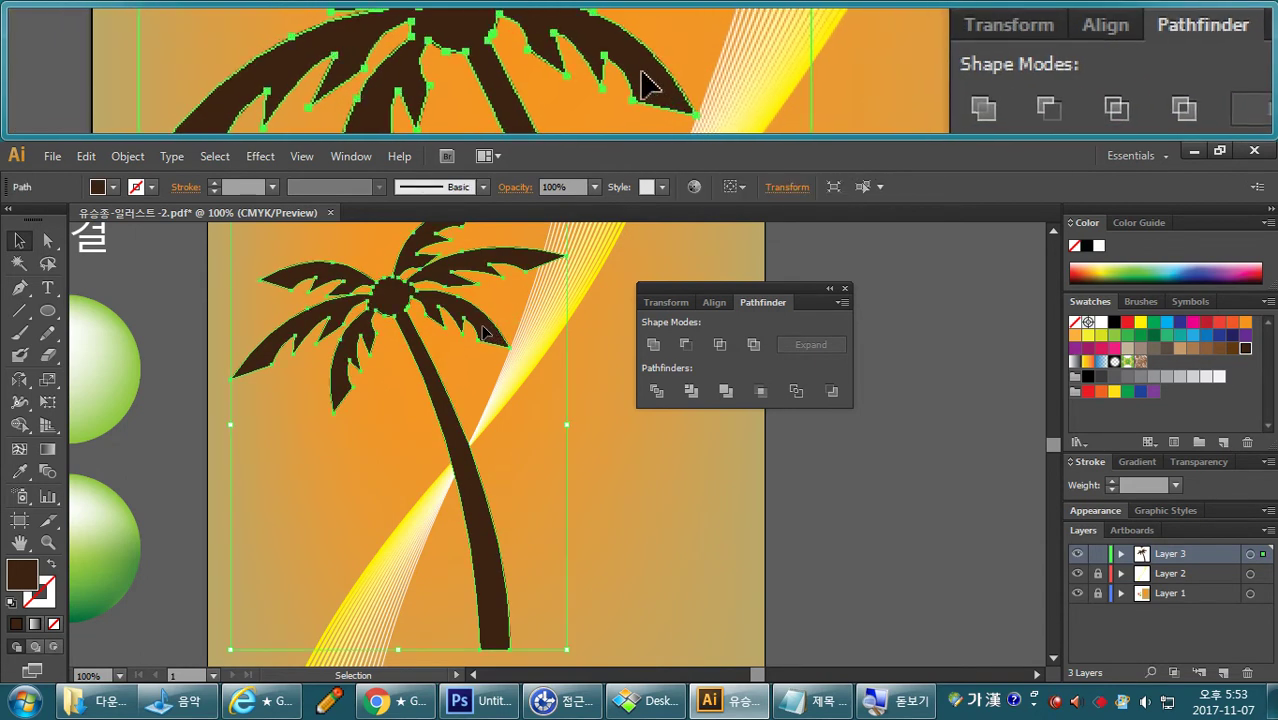
# Following the reference poster, move the united palm to the page's lower left with its base on the bottom edge and scale it down slightly.
pyautogui.click(650, 700)
pyautogui.scroll(-1, 665, 592)
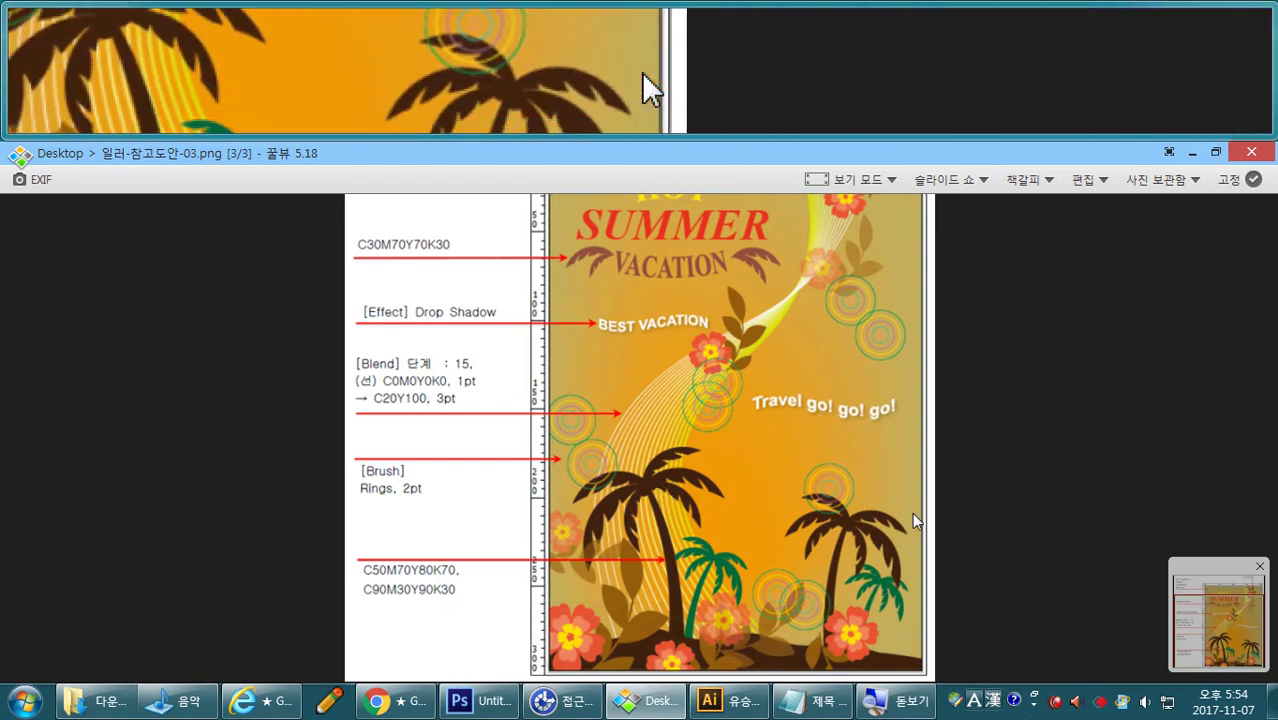
pyautogui.click(729, 705)
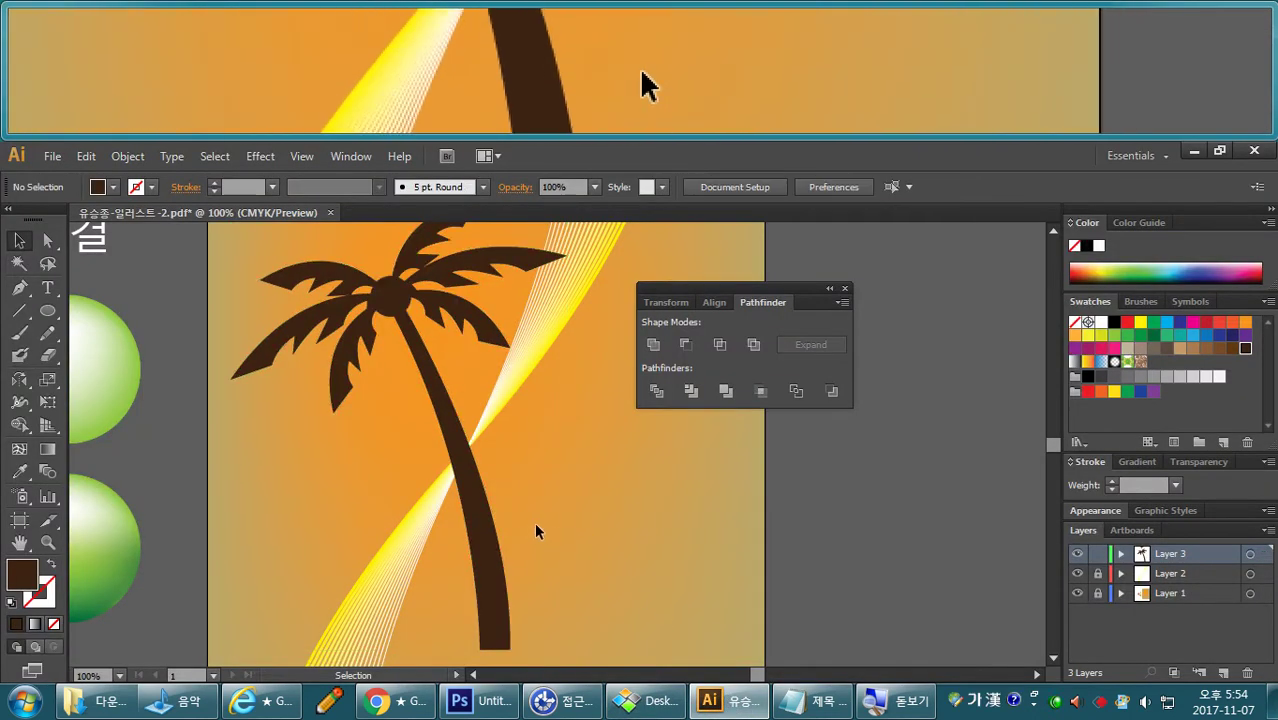
pyautogui.hotkey('ctrl', '-')
pyautogui.hotkey('ctrl', '-')
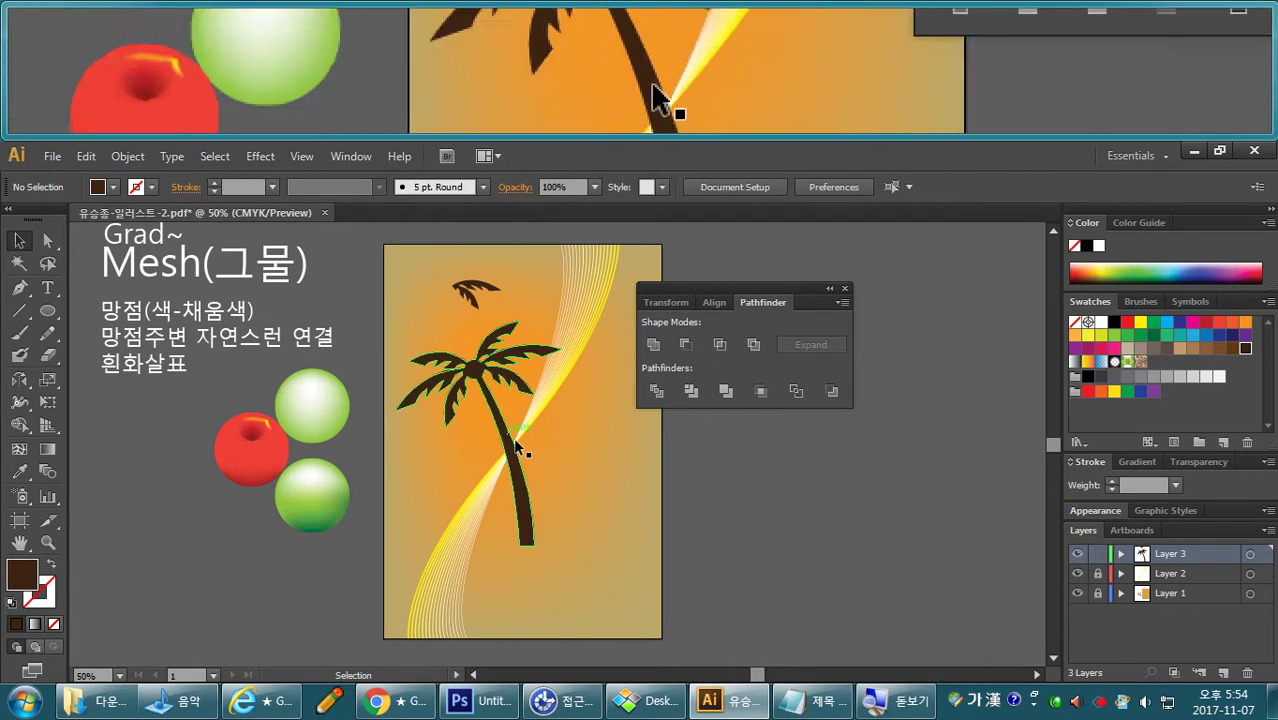
pyautogui.moveTo(505, 472); pyautogui.dragTo(488, 556)
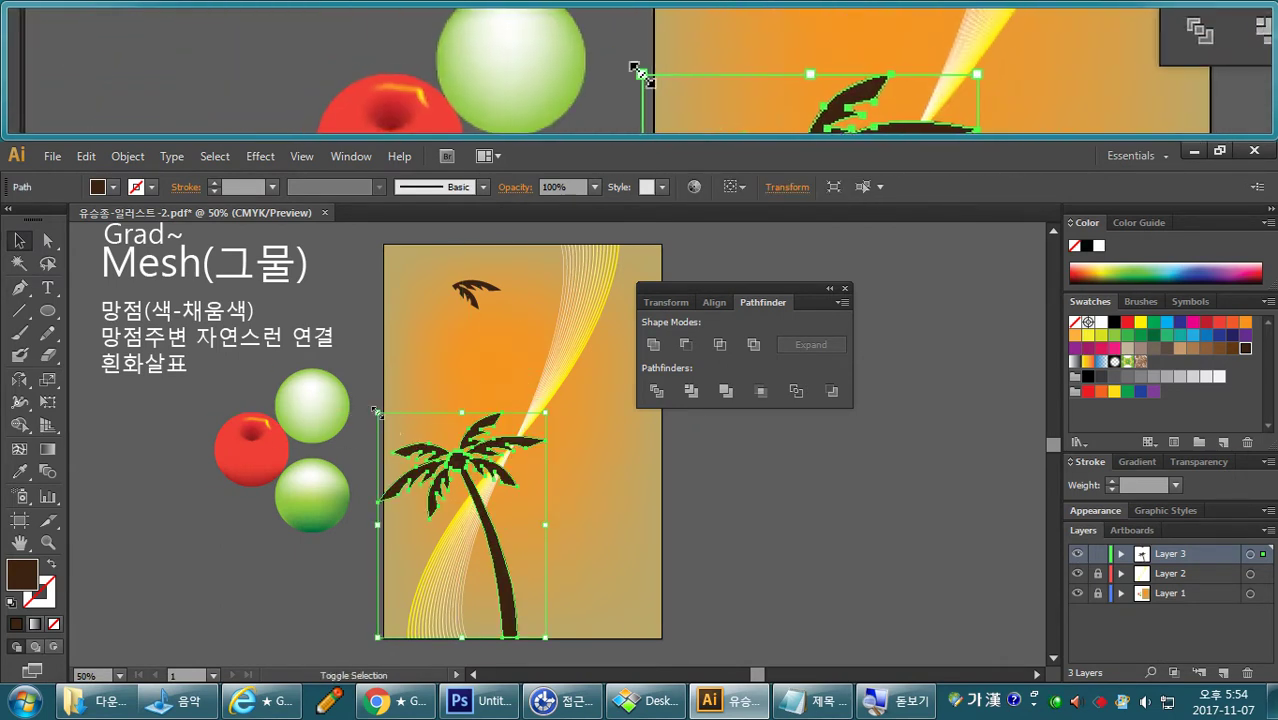
pyautogui.moveTo(378, 410); pyautogui.dragTo(470, 405)
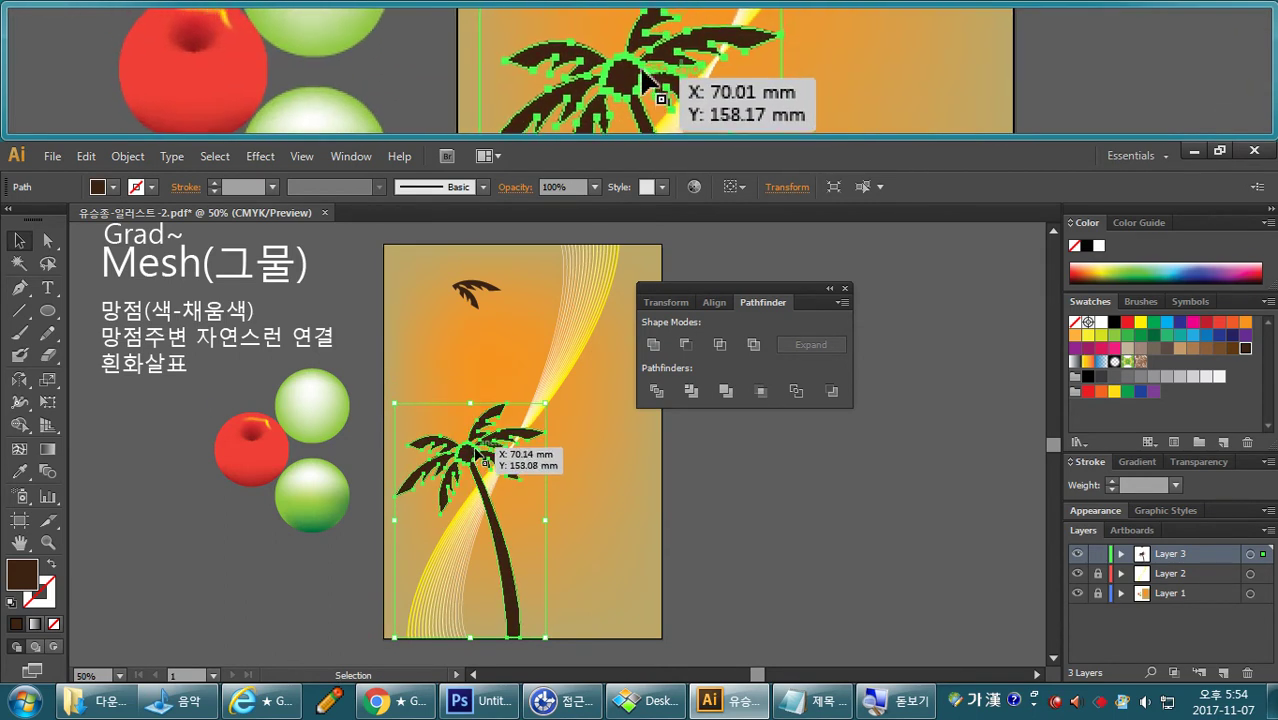
# Try to reflect the palm freehand across a -90° axis placed beside its trunk, and undo the reflection.
pyautogui.hotkey('ctrl', '+')
pyautogui.scroll(-3, 770, 426)
pyautogui.hscroll(2, 574, 457)
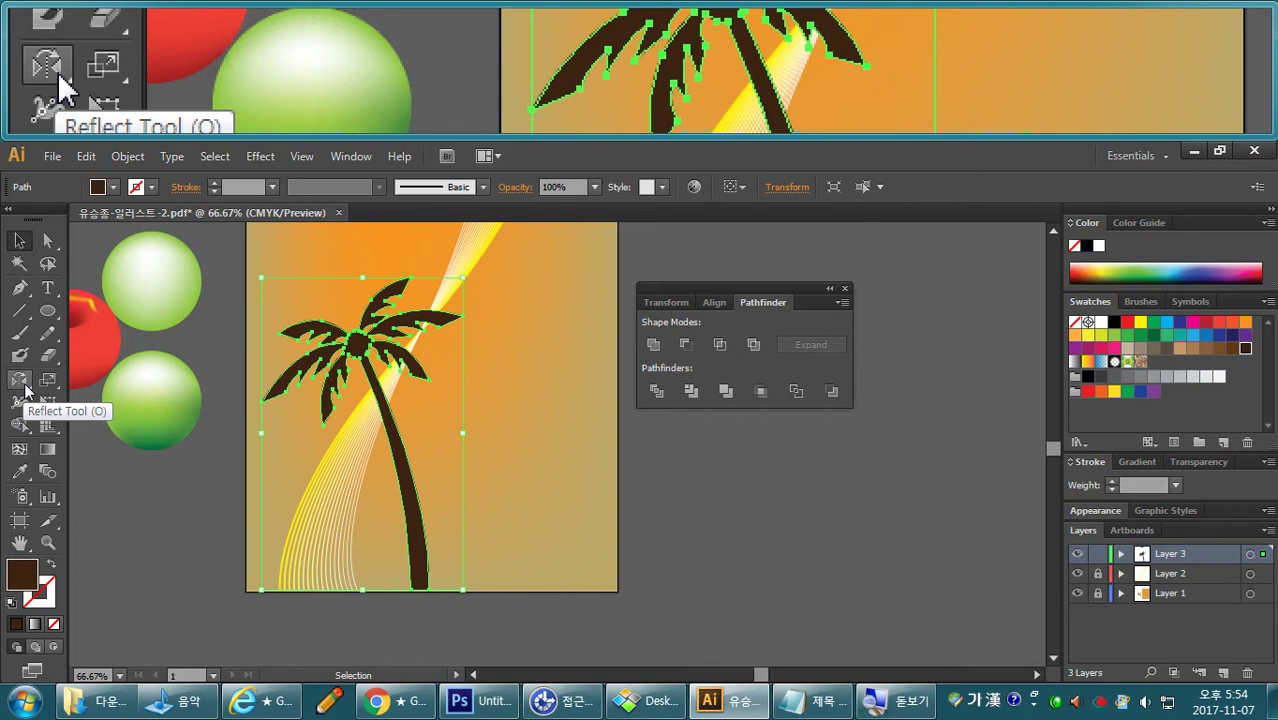
pyautogui.click(22, 384)
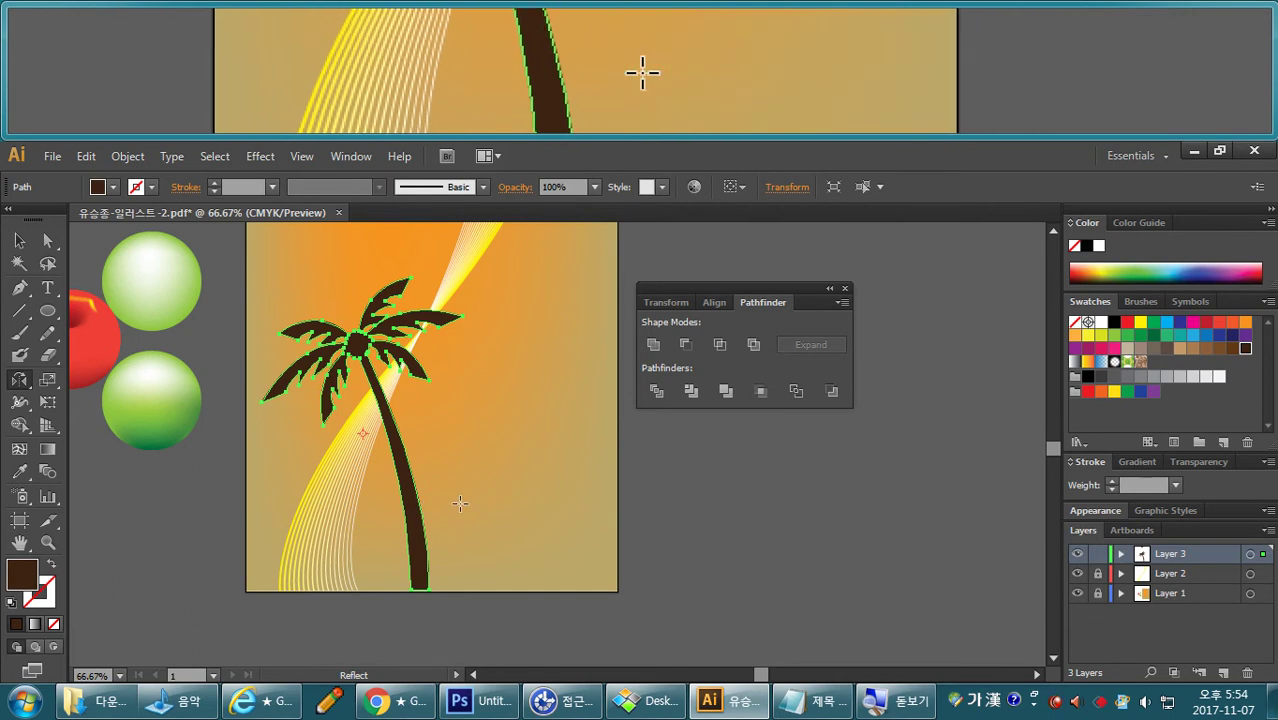
pyautogui.moveTo(507, 476); pyautogui.dragTo(390, 495)
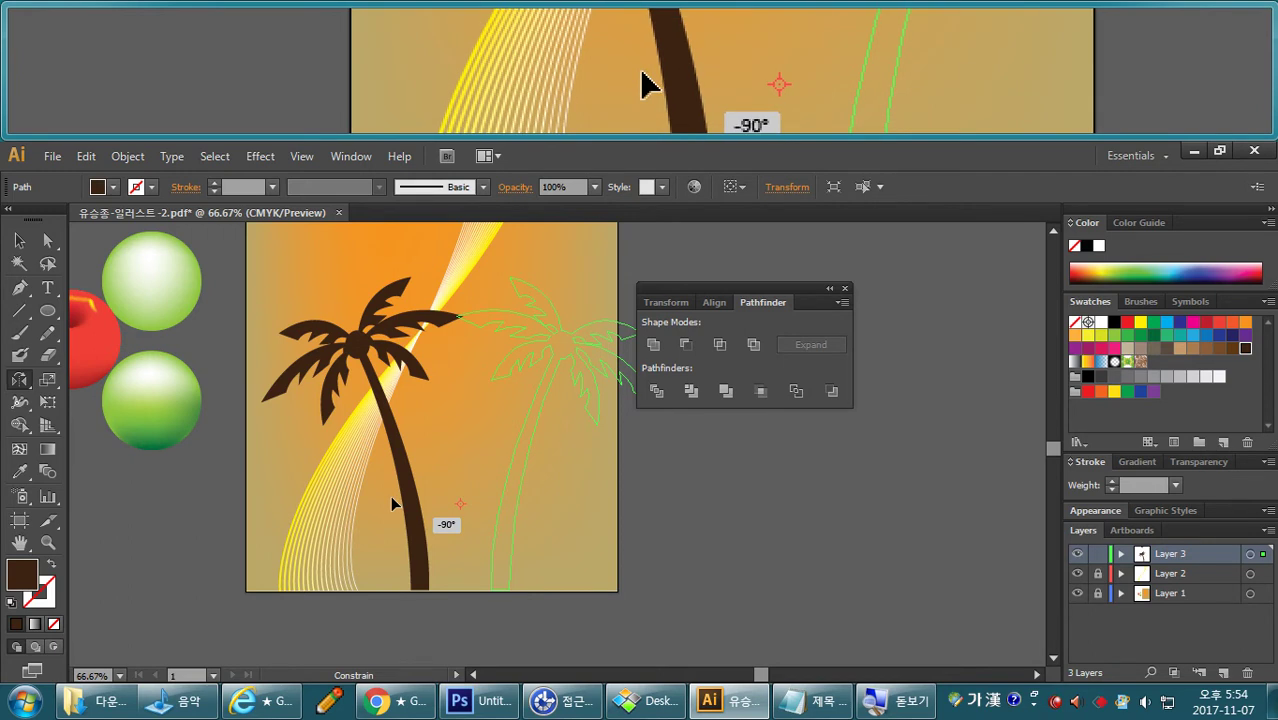
pyautogui.moveTo(390, 495); pyautogui.dragTo(391, 496)
pyautogui.hotkey('ctrl', 'z')
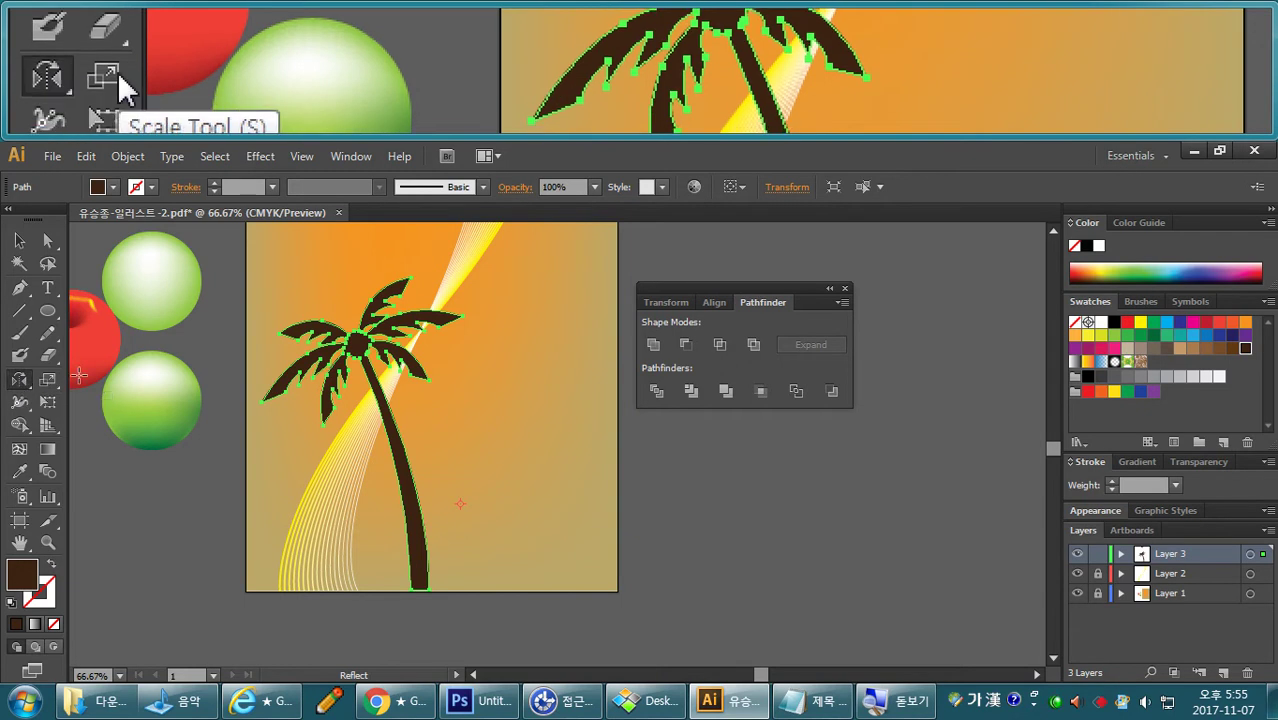
# Create a mirrored copy of the palm with Reflect, using the Vertical axis and Preview on.
pyautogui.doubleClick(19, 379)
pyautogui.moveTo(583, 570); pyautogui.dragTo(552, 289)
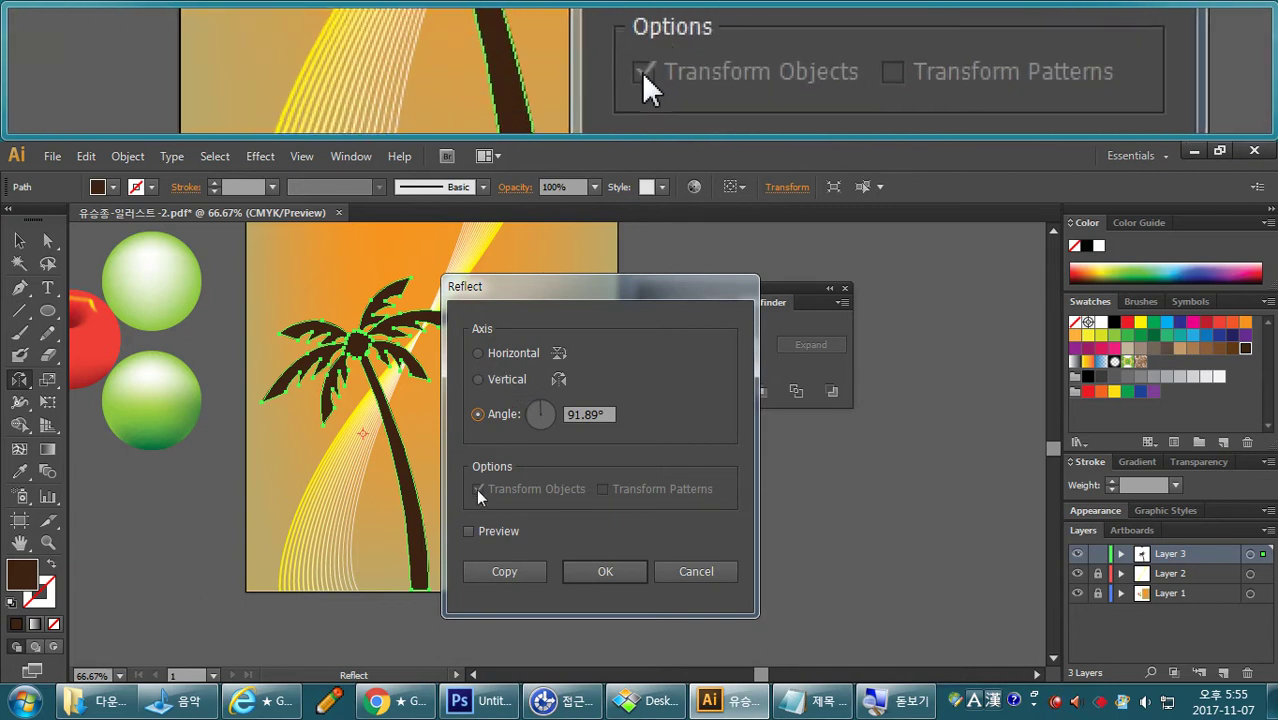
pyautogui.click(469, 533)
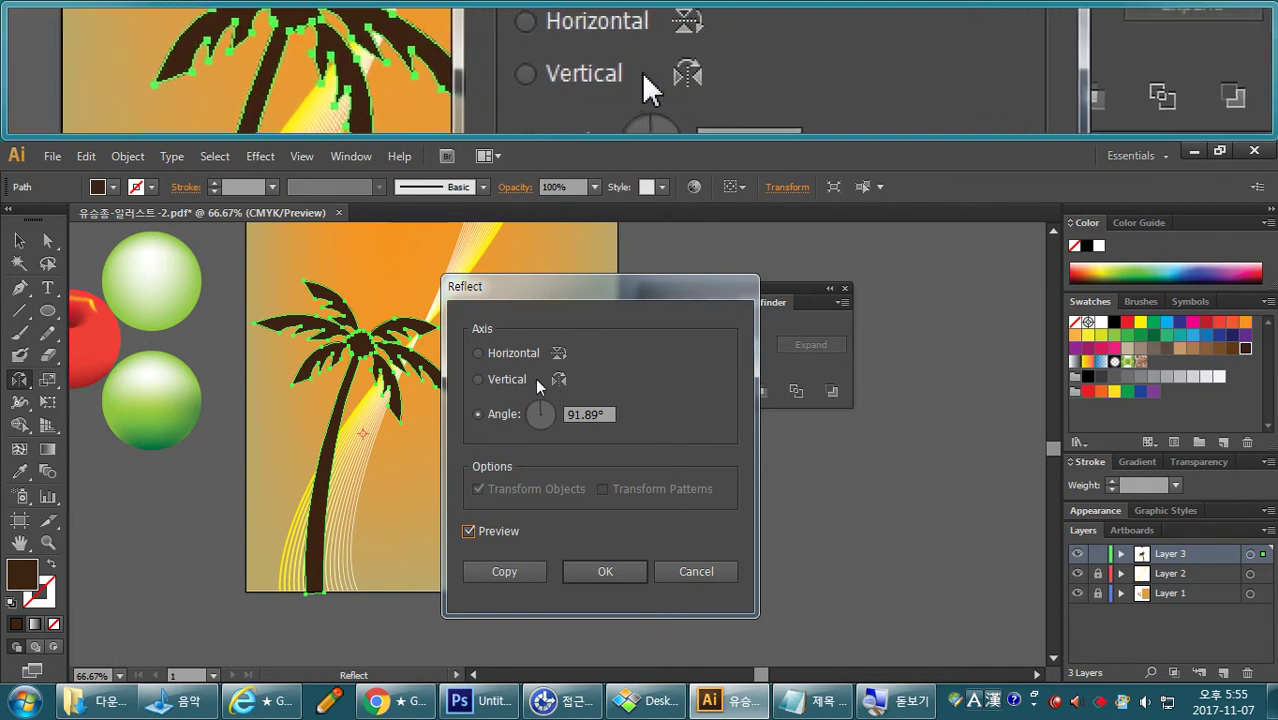
pyautogui.click(479, 380)
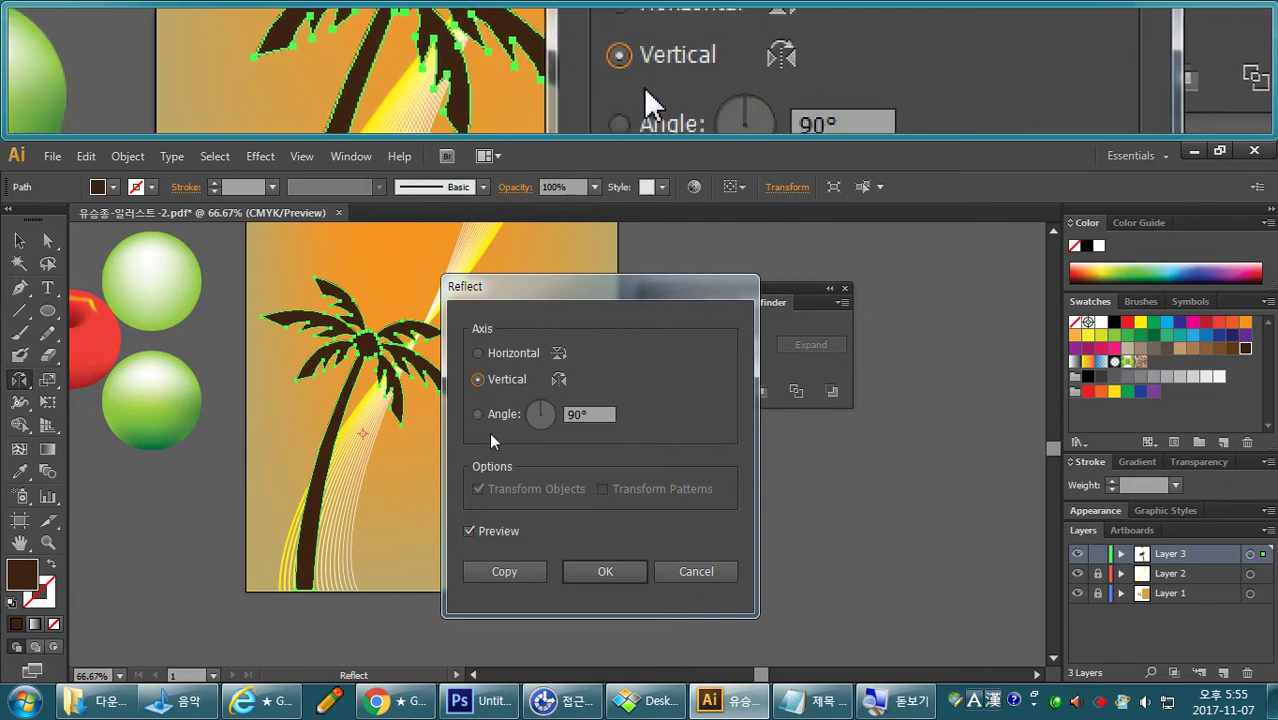
pyautogui.click(506, 572)
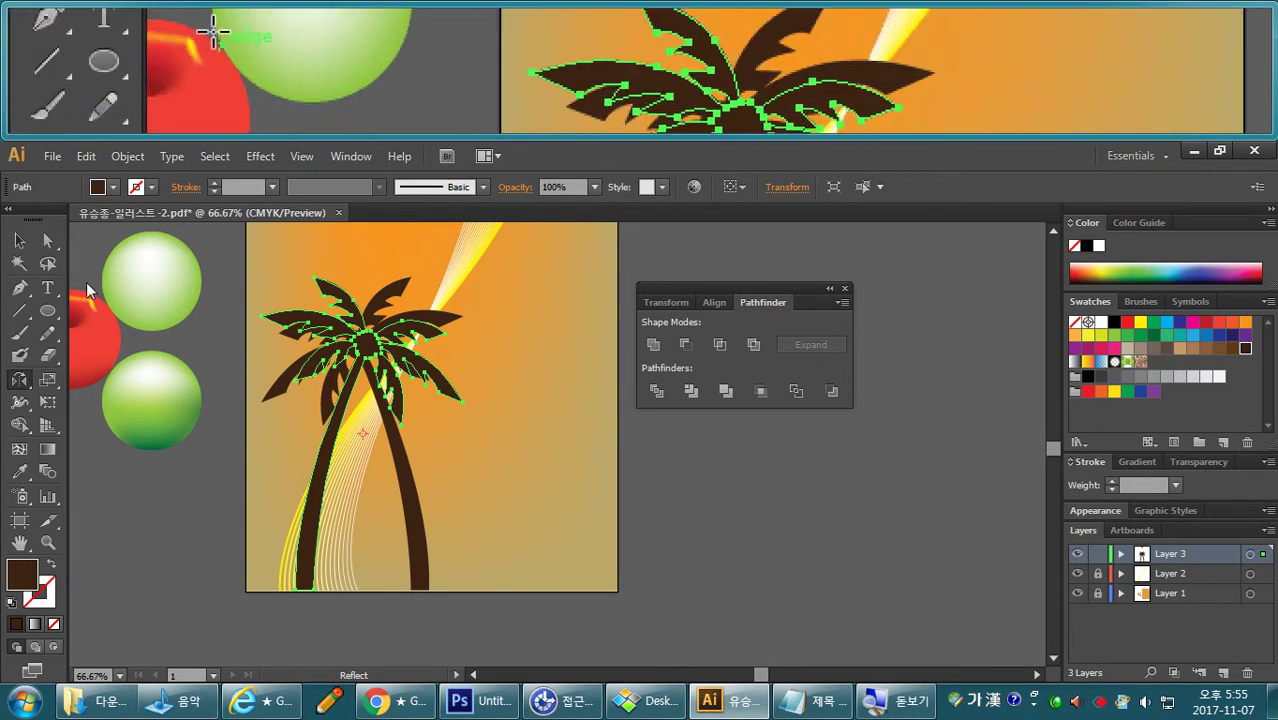
# Move the mirrored palm to the lower right of the page and scale it down, keeping its base on the bottom edge.
pyautogui.click(19, 240)
pyautogui.moveTo(332, 473); pyautogui.dragTo(490, 476)
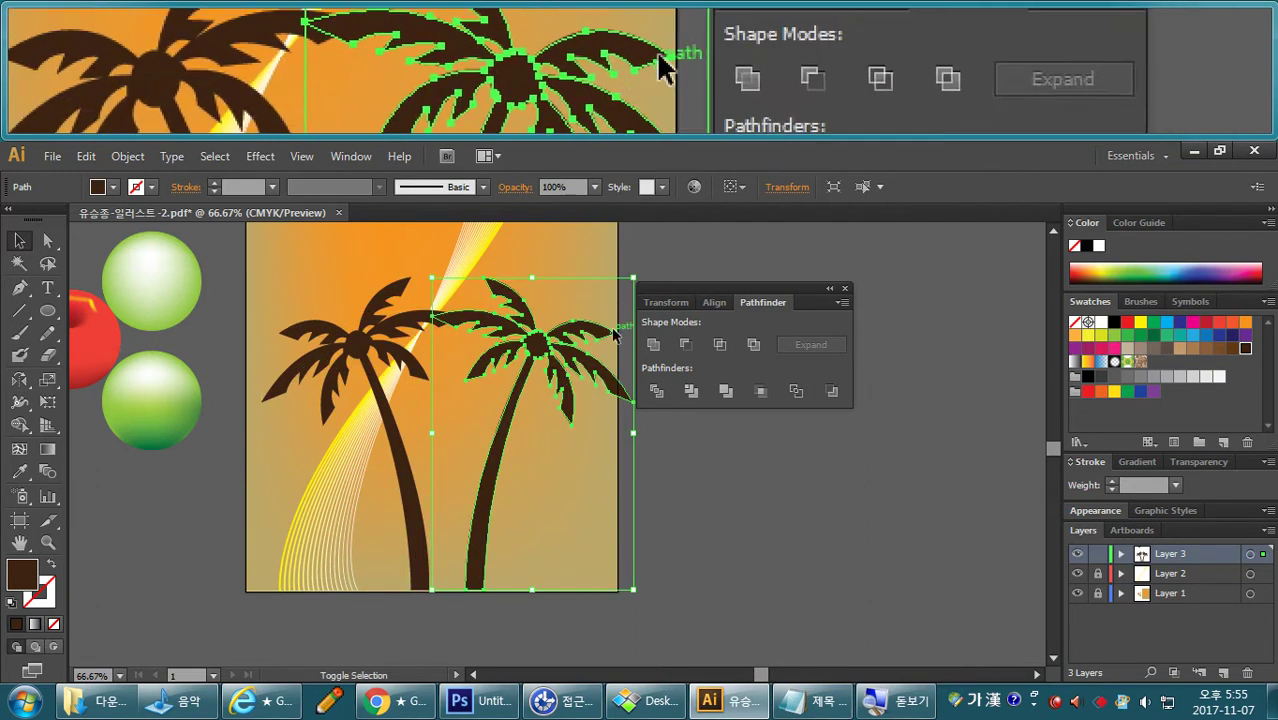
pyautogui.moveTo(634, 278); pyautogui.dragTo(565, 366)
pyautogui.click(644, 549)
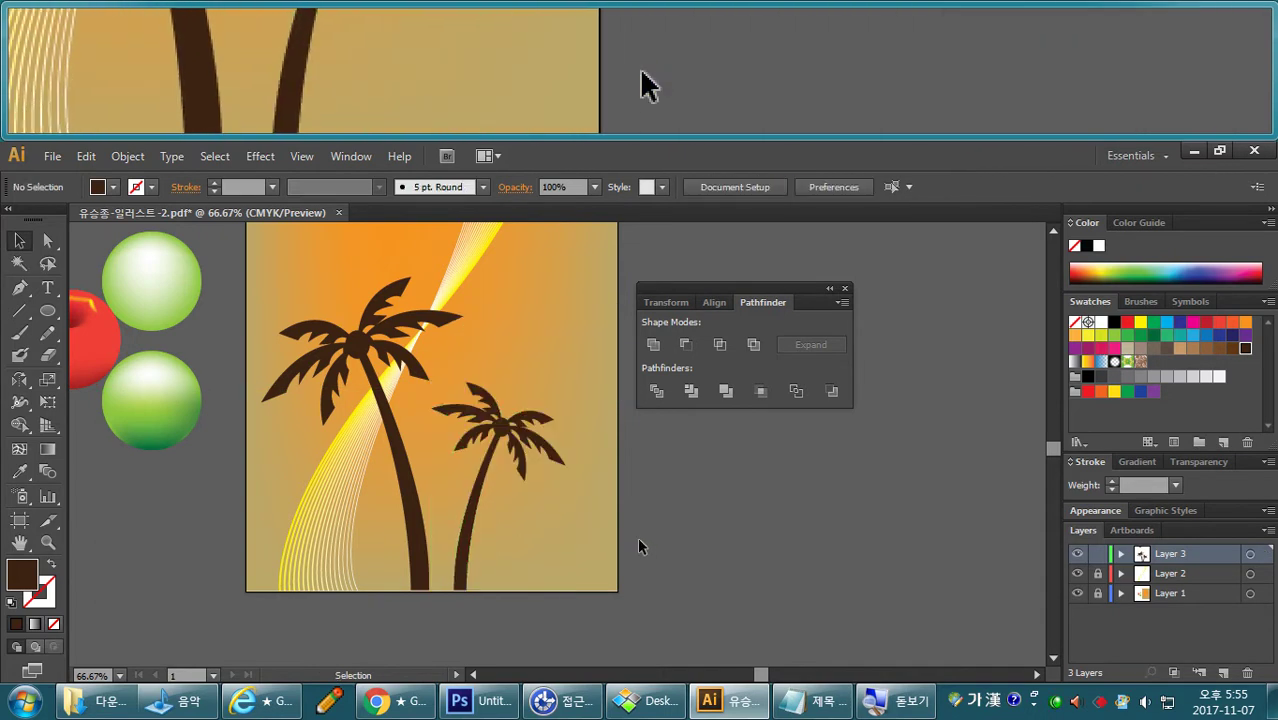
# Switch to the reference poster and compare the position and size of its two dark palms with the drawn ones.
pyautogui.moveTo(579, 714)
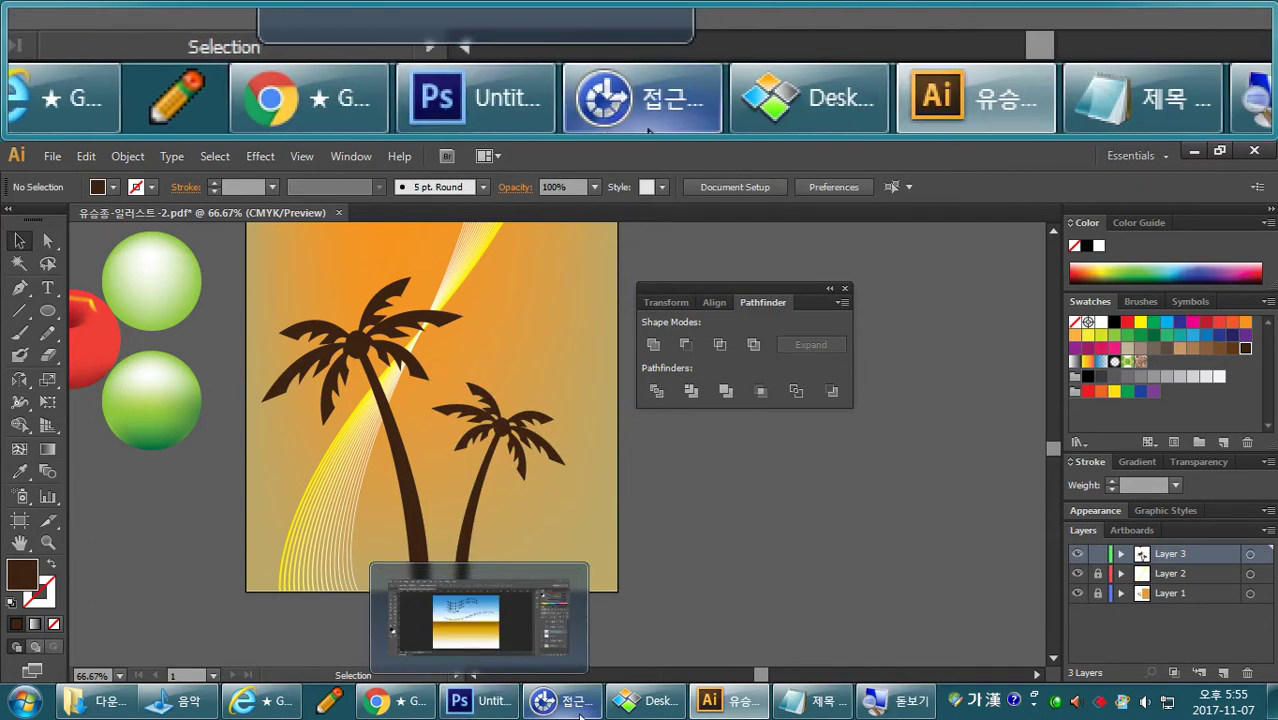
pyautogui.click(650, 702)
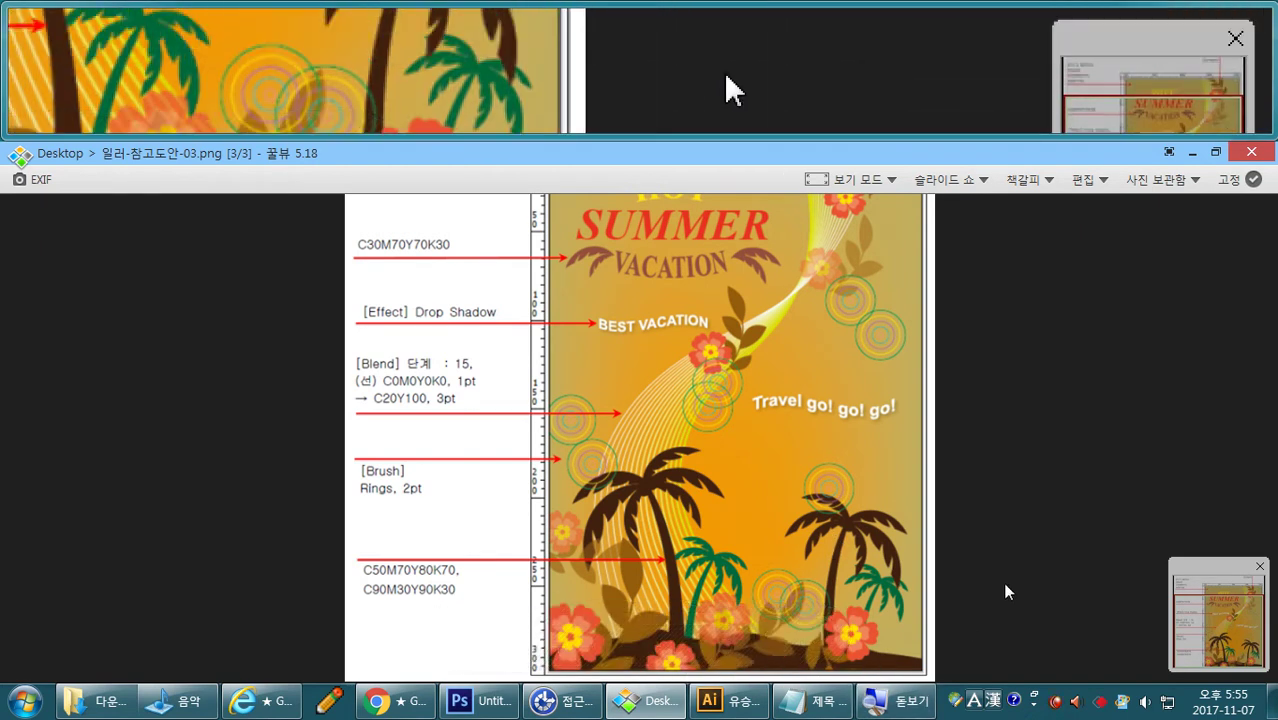
pyautogui.scroll(1, 1004, 591)
pyautogui.moveTo(755, 506); pyautogui.dragTo(732, 328)
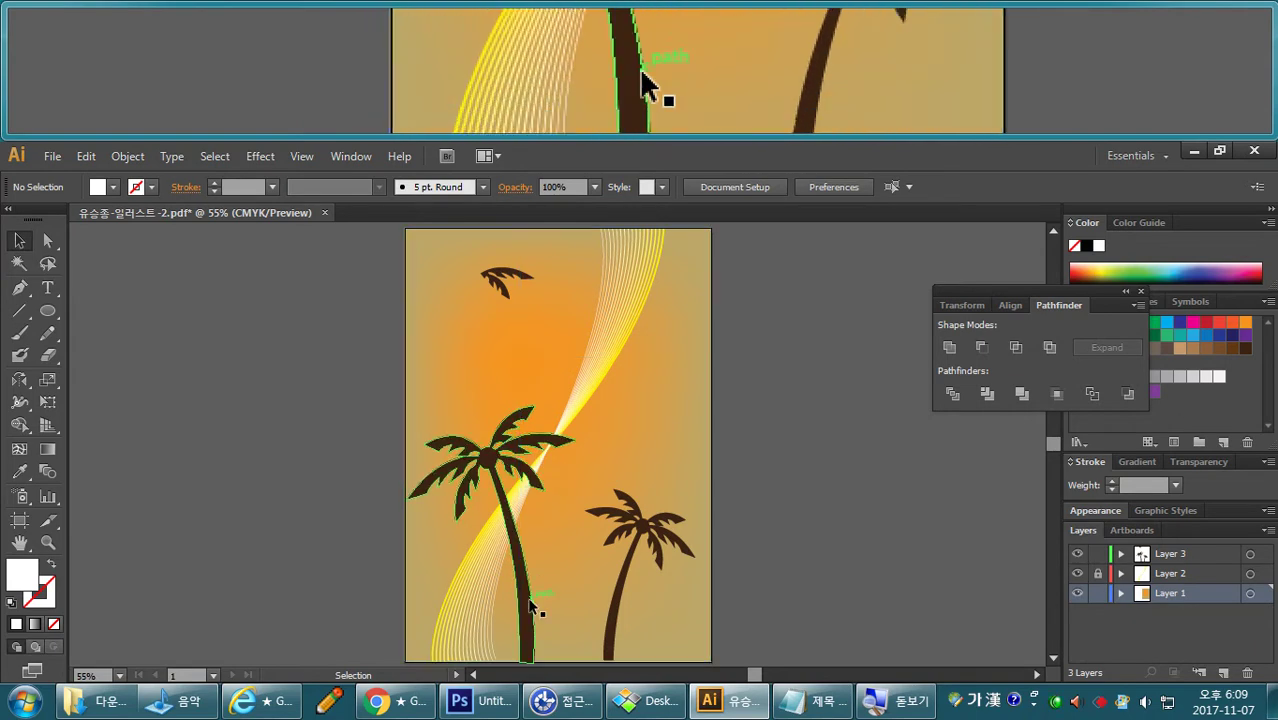
# Lock Layer 3, which holds the palms, and add a new layer above it.
pyautogui.click(1097, 556)
pyautogui.click(1196, 558)
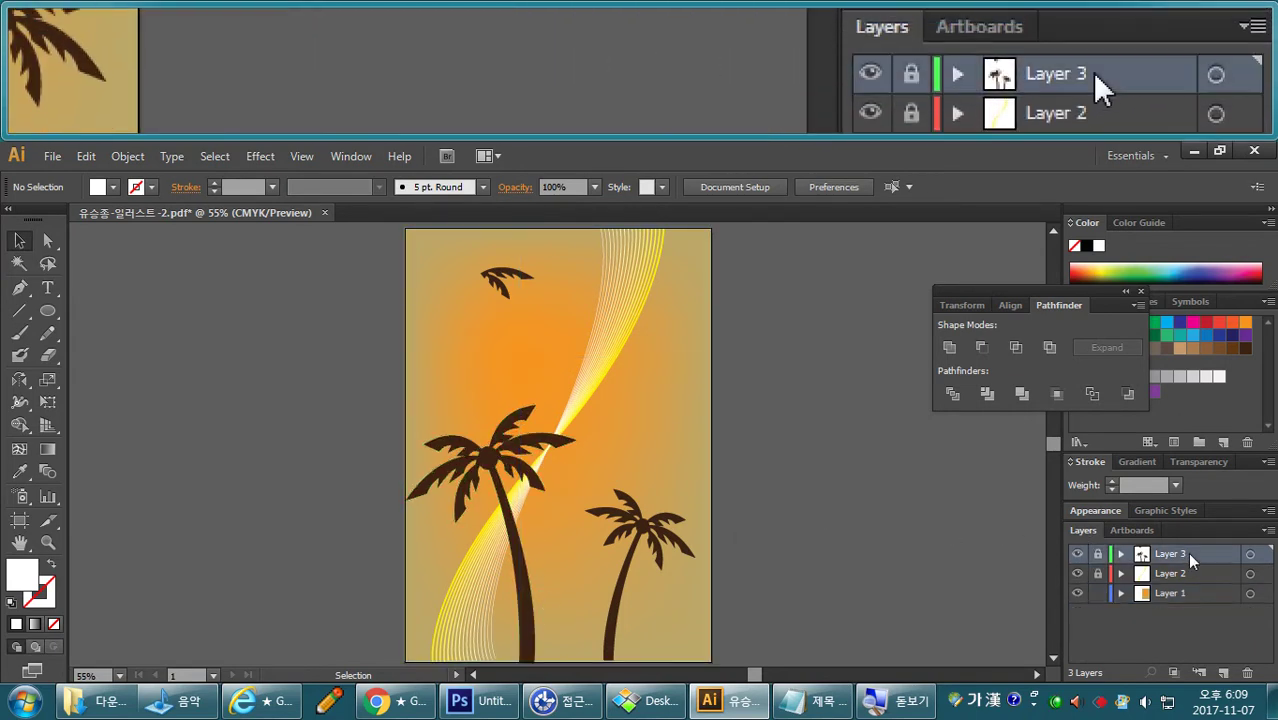
pyautogui.click(1223, 673)
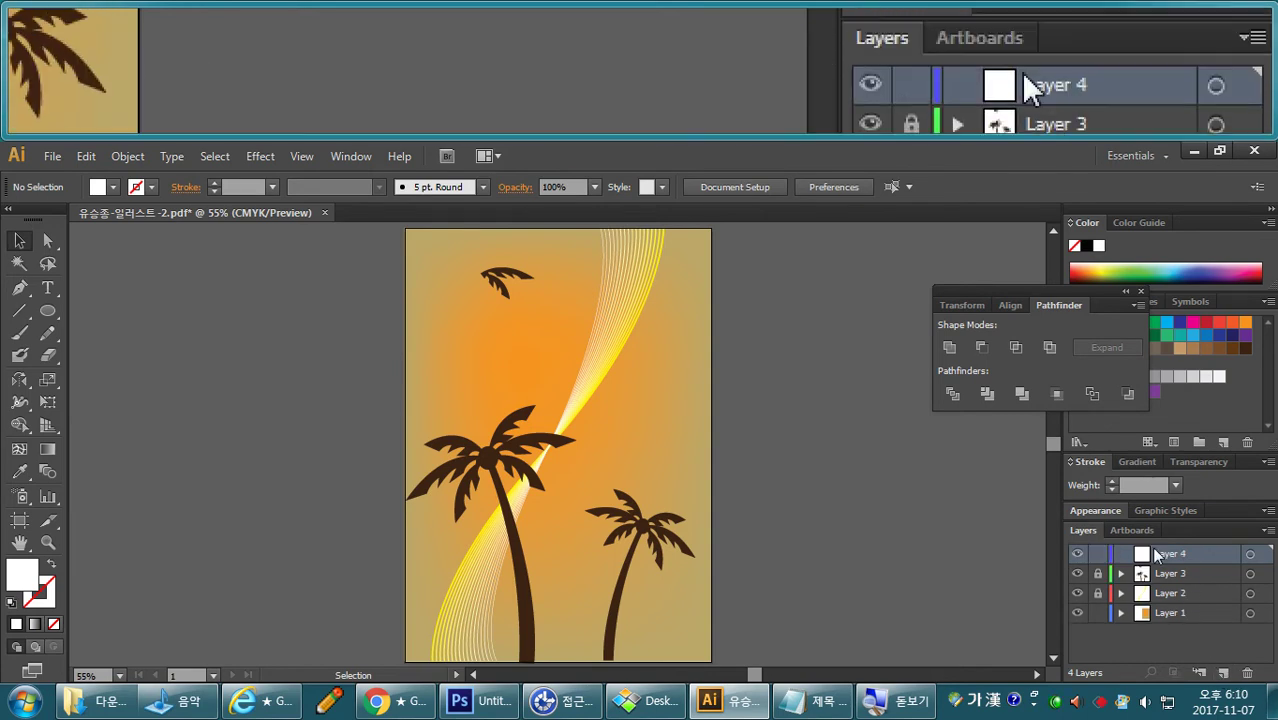
# Lock Layer 1, which holds the mesh background, and make Layer 4 the active layer.
pyautogui.click(689, 426)
pyautogui.hotkey('ctrl', '=')
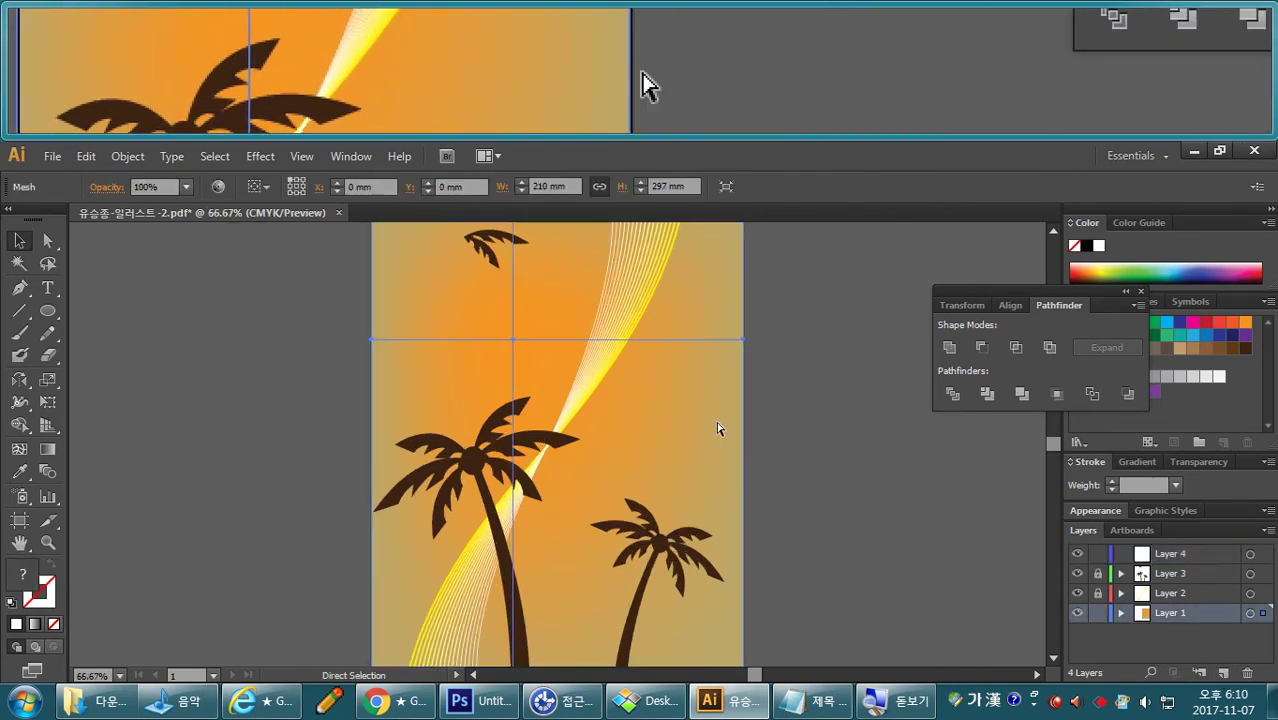
pyautogui.click(1097, 613)
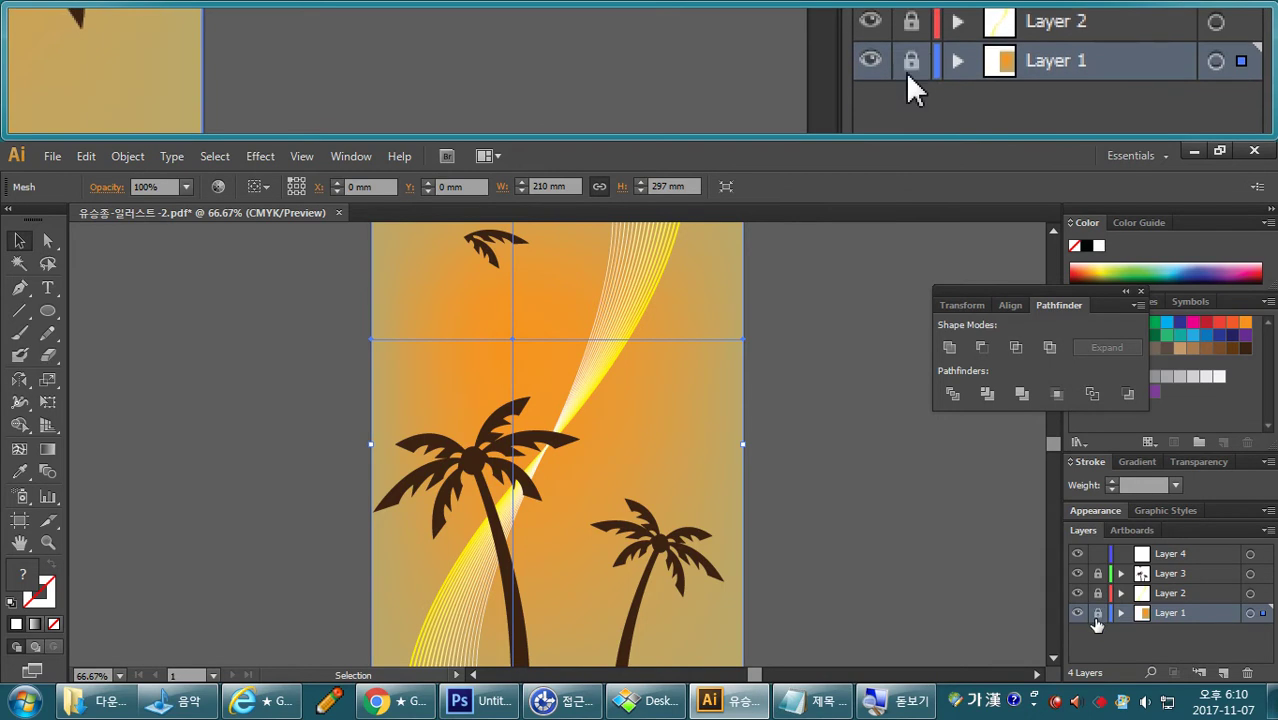
pyautogui.click(1166, 558)
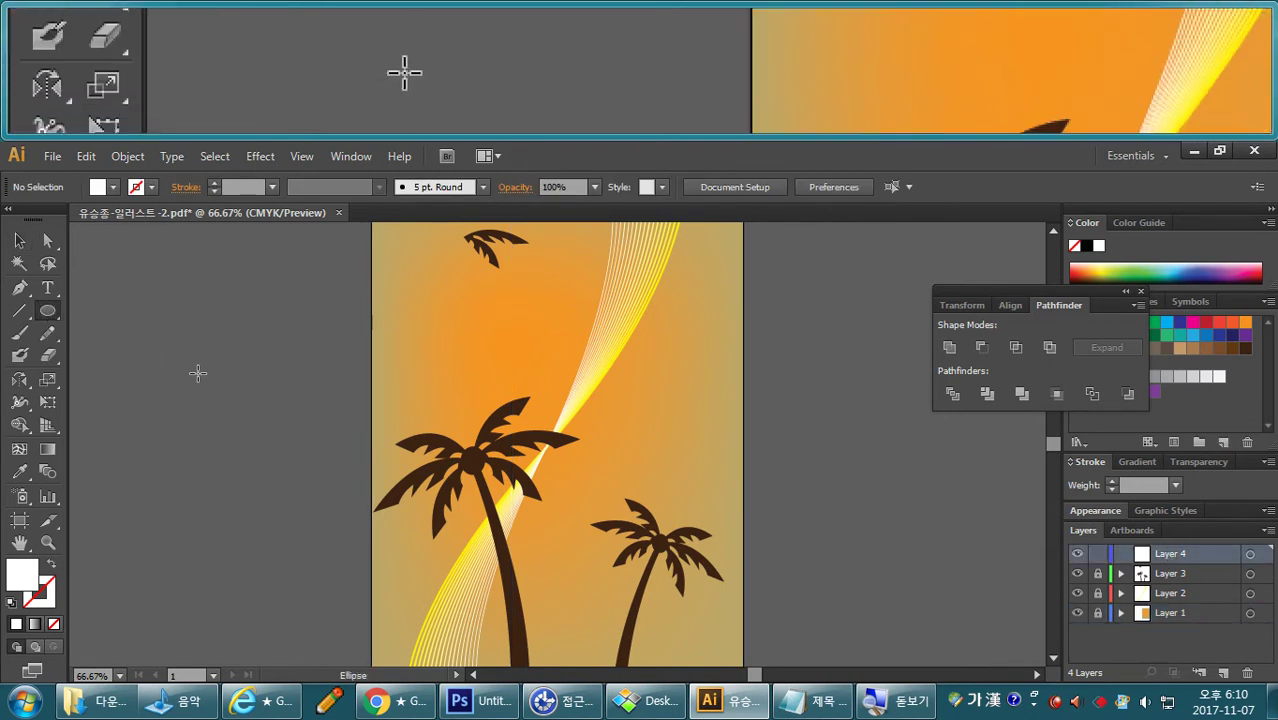
# Draw a tall narrow ellipse beside the page with no fill and a white outline, and delete its left half.
pyautogui.moveTo(196, 292)
pyautogui.mouseDown()
pyautogui.moveTo(276, 481)
pyautogui.moveTo(290, 544)
pyautogui.moveTo(282, 582)
pyautogui.moveTo(300, 594)
pyautogui.mouseUp()
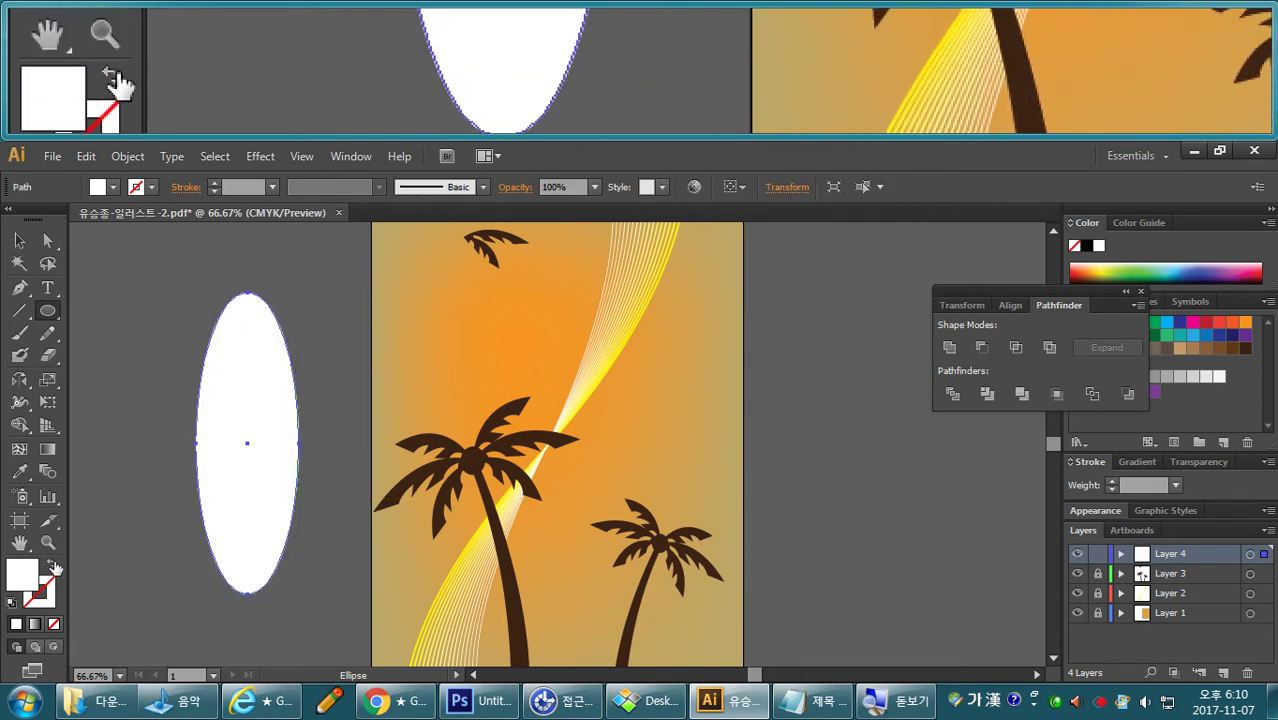
pyautogui.click(54, 564)
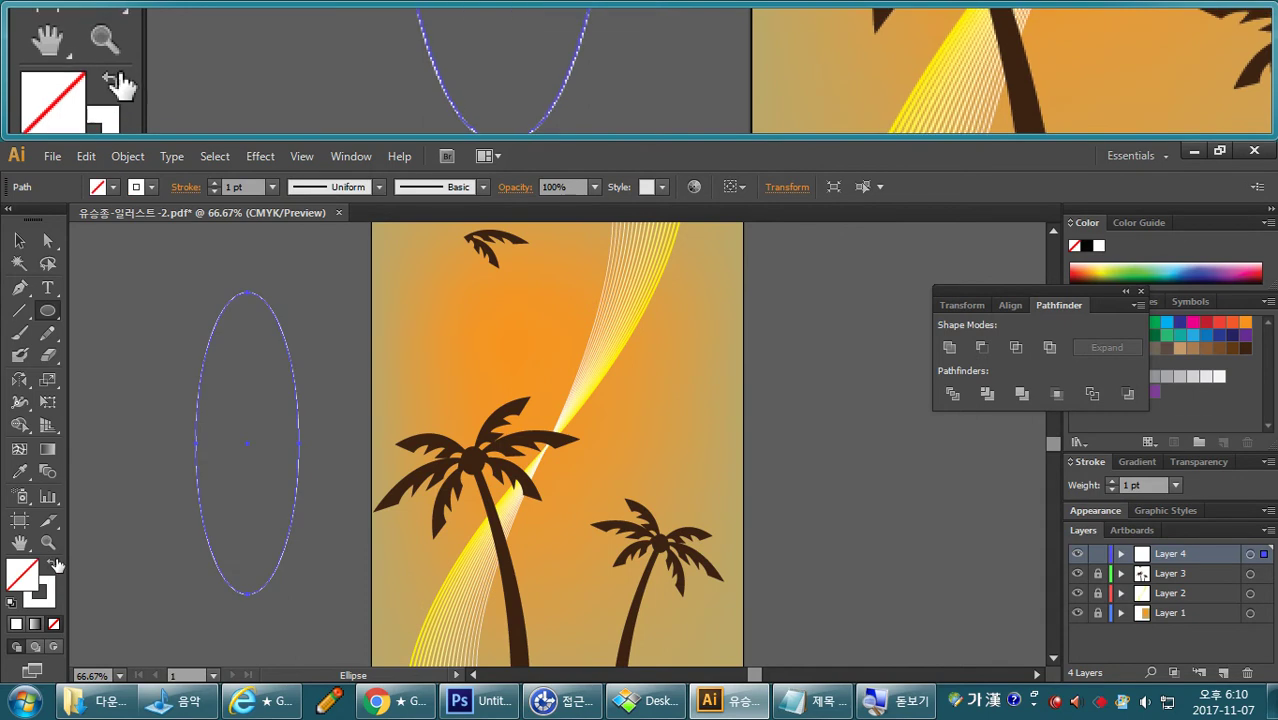
pyautogui.click(48, 241)
pyautogui.moveTo(172, 426); pyautogui.dragTo(212, 457)
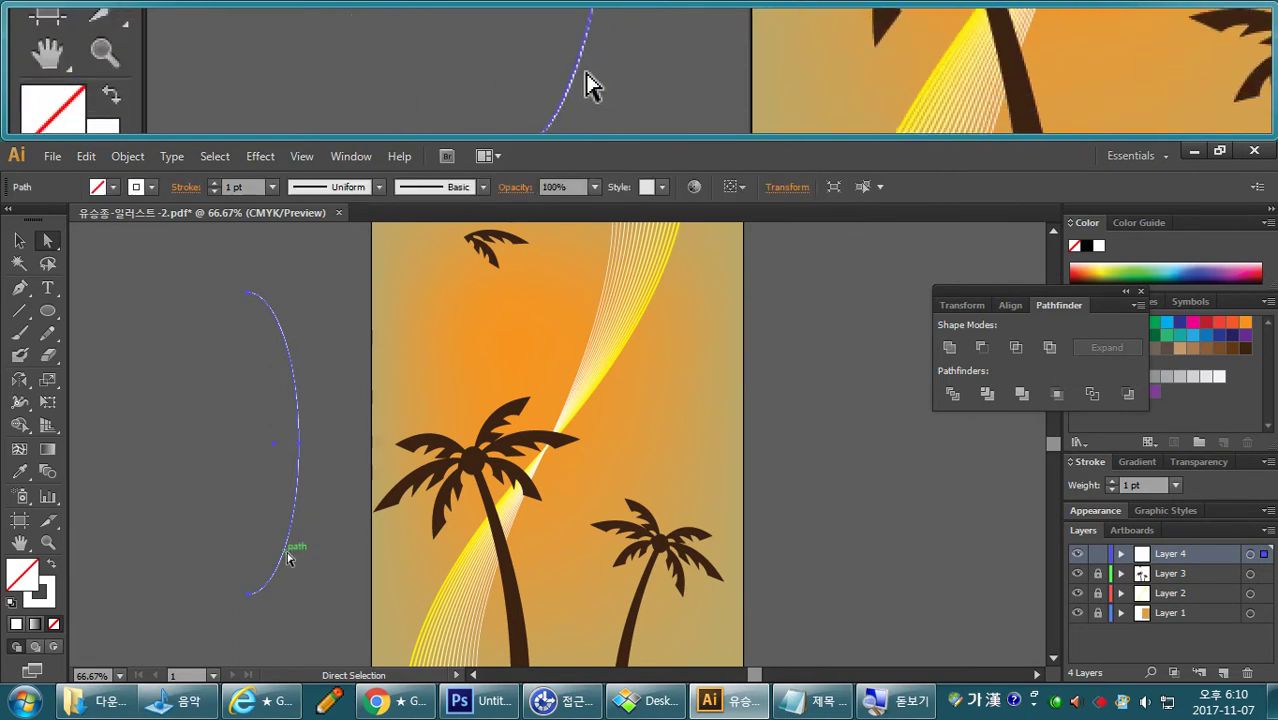
pyautogui.click(19, 241)
pyautogui.click(353, 326)
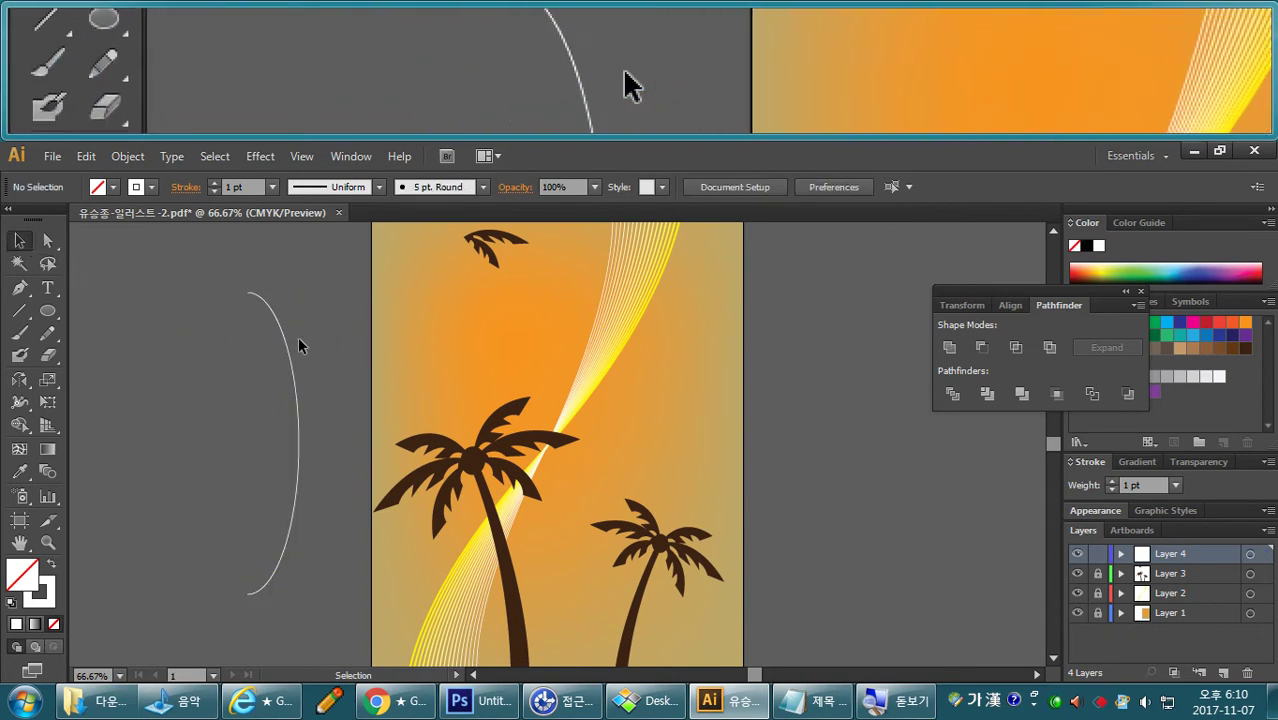
# Duplicate the white arc a short distance to the right of the original.
pyautogui.moveTo(287, 342); pyautogui.dragTo(306, 342)
pyautogui.click(390, 395)
pyautogui.hotkey('ctrl', '+')
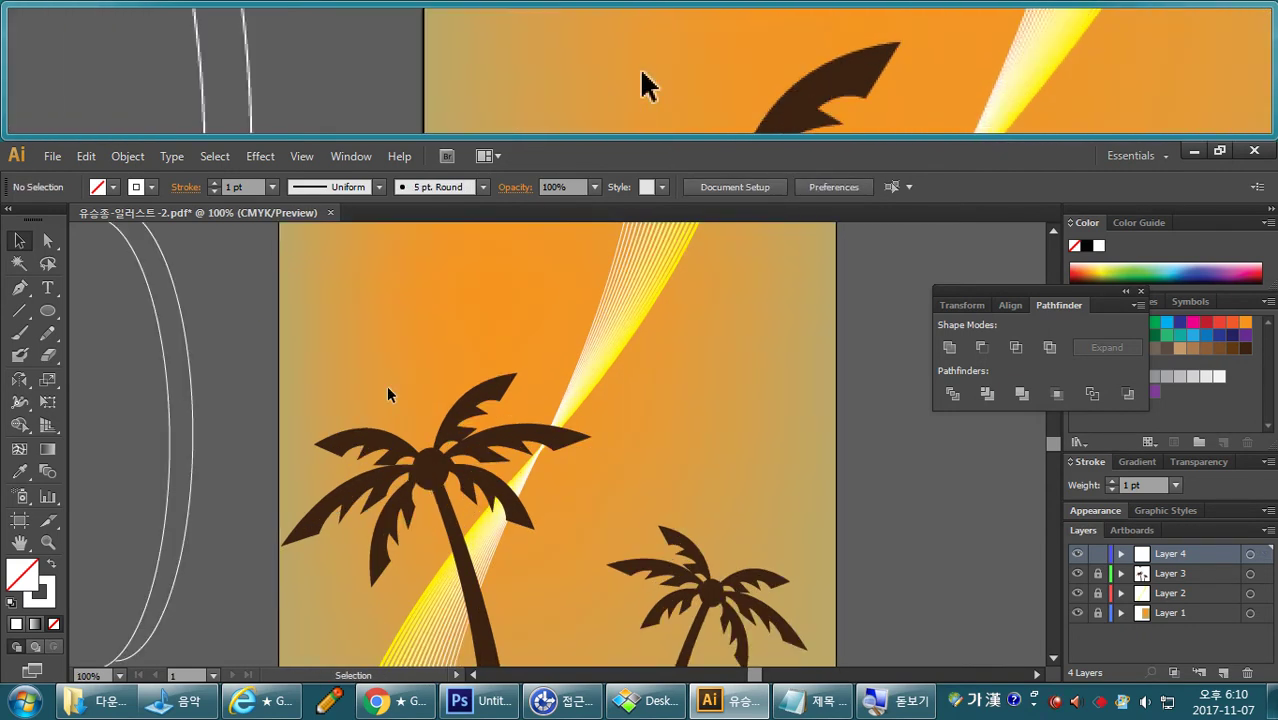
pyautogui.moveTo(485, 428); pyautogui.dragTo(664, 450)
pyautogui.moveTo(413, 401); pyautogui.dragTo(425, 370)
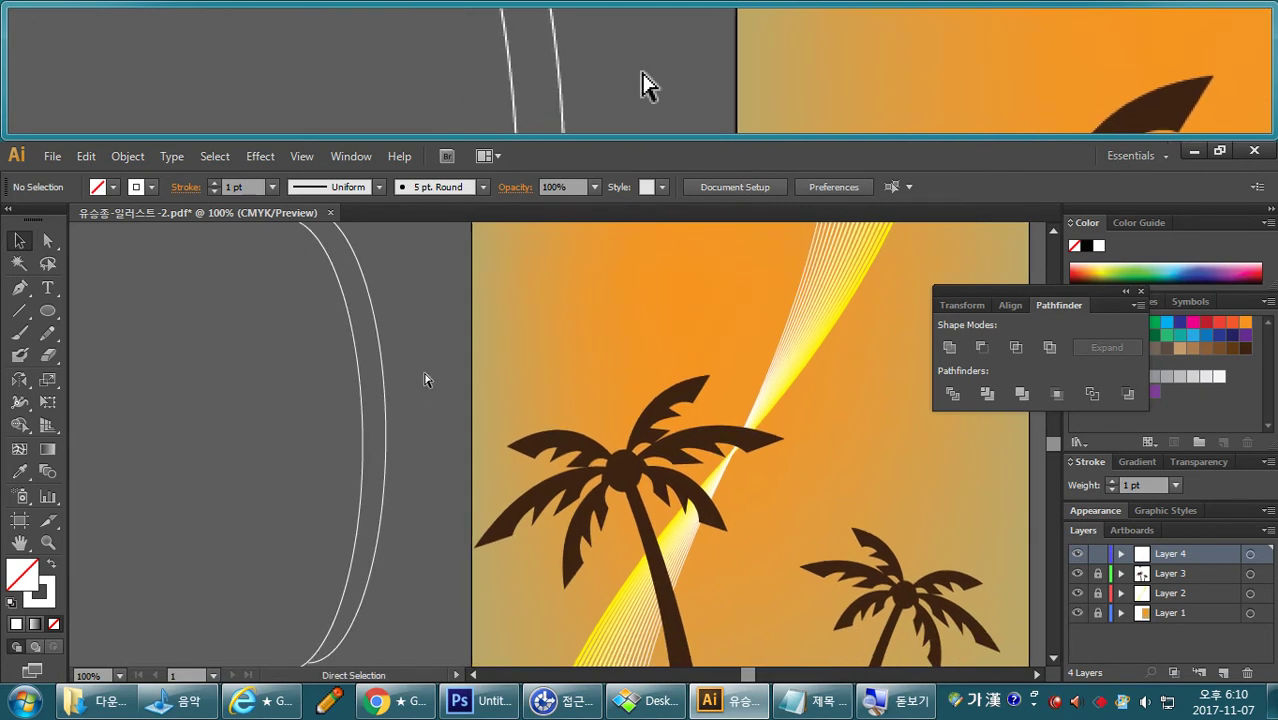
pyautogui.hotkey('ctrl', '-')
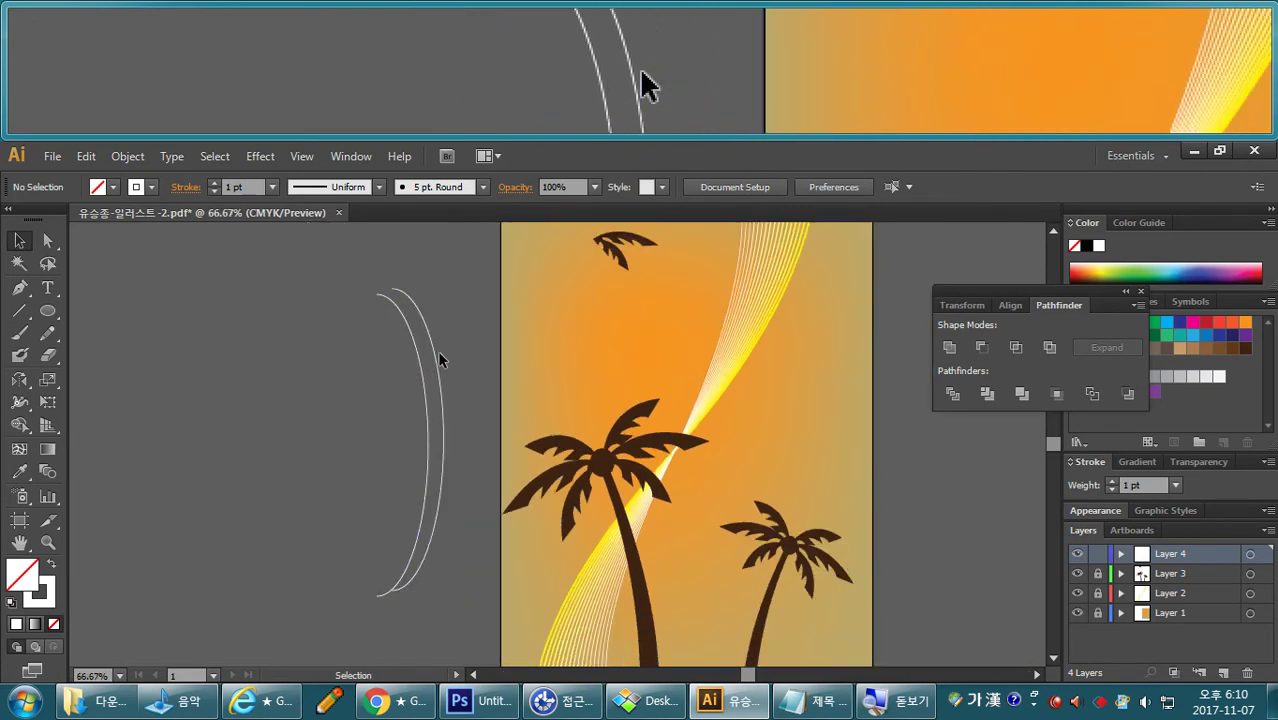
# Rotate the duplicated arc slightly about its upper endpoint so its lower end swings away from the original arc.
pyautogui.click(438, 356)
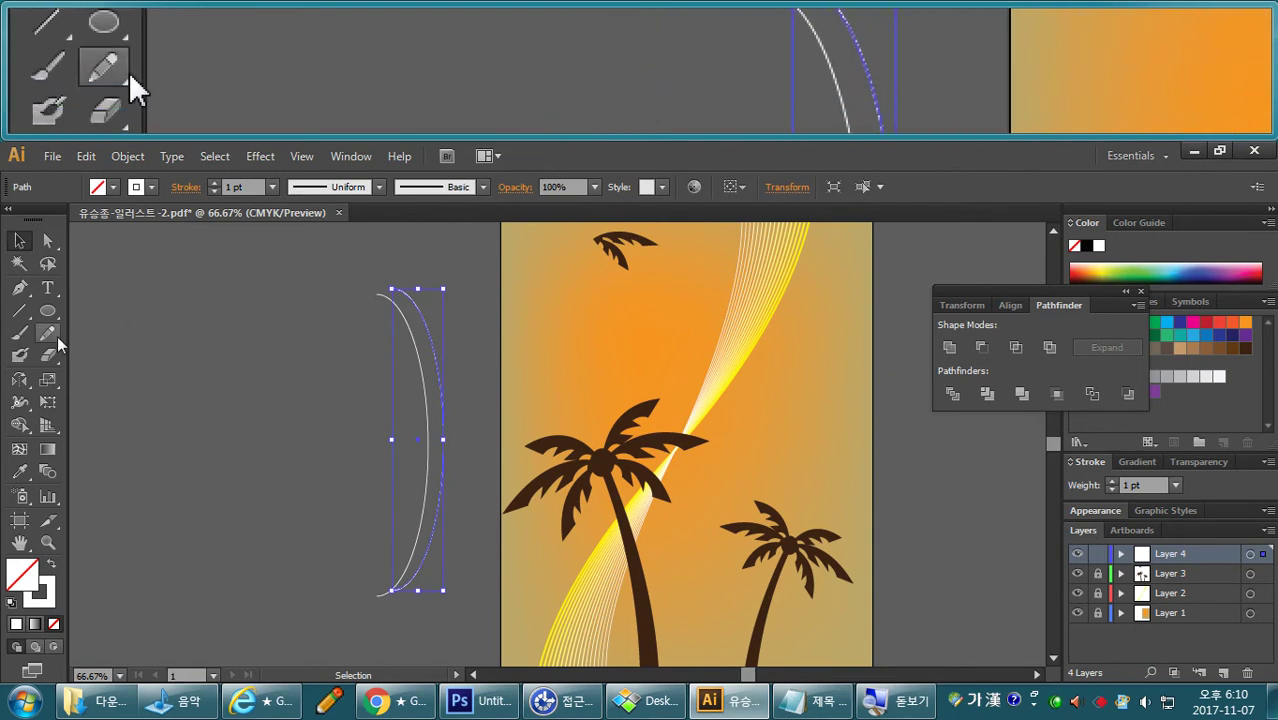
pyautogui.moveTo(20, 388); pyautogui.dragTo(62, 380)
pyautogui.click(393, 290)
pyautogui.moveTo(453, 545); pyautogui.dragTo(478, 553)
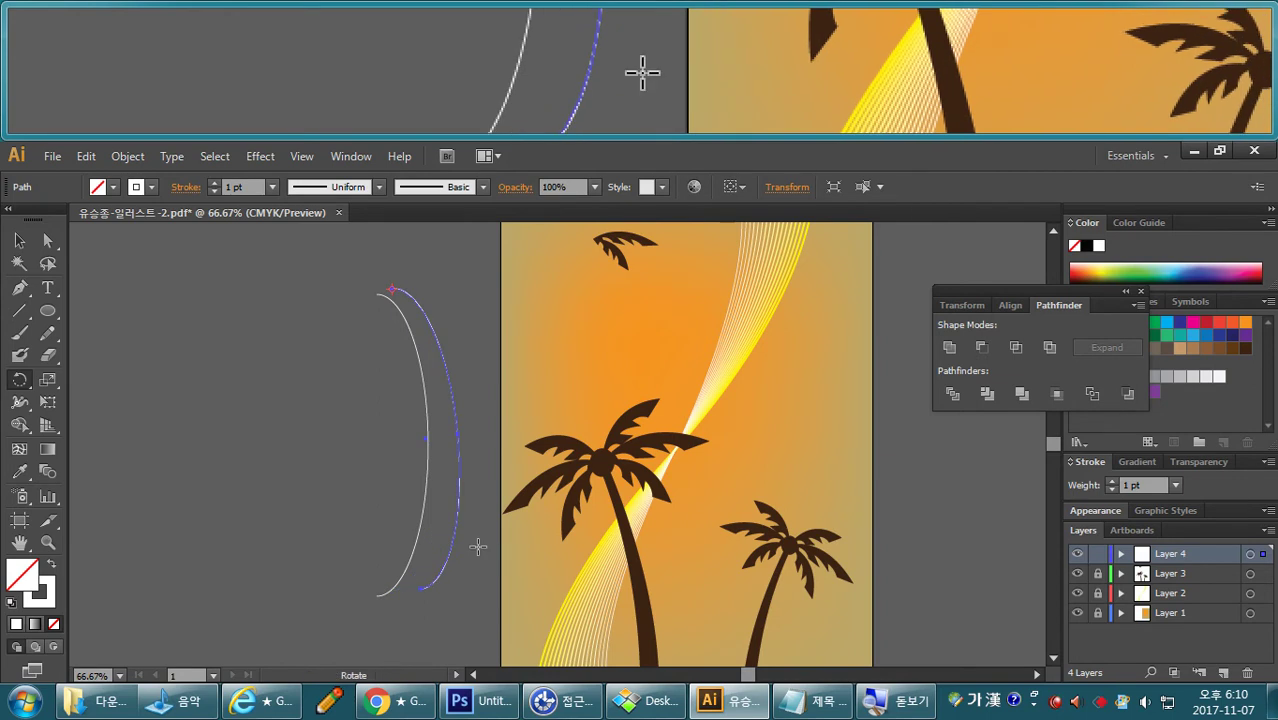
pyautogui.click(47, 240)
pyautogui.click(394, 411)
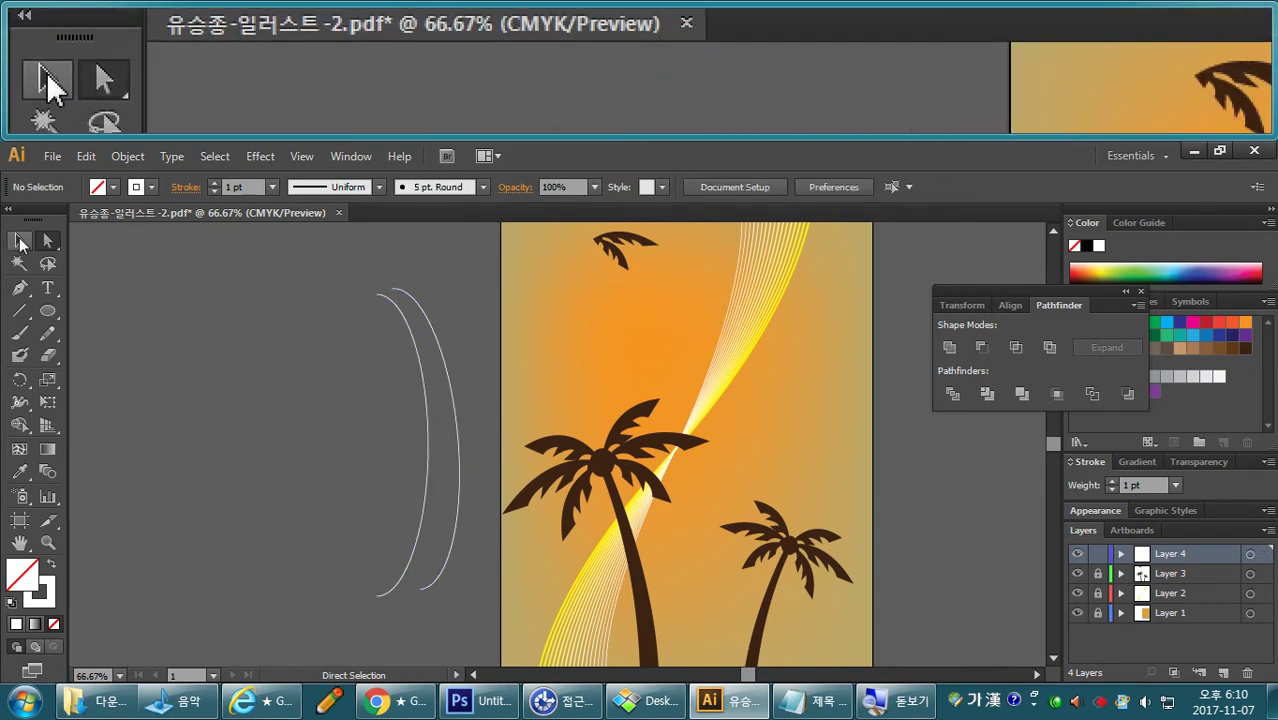
# Shift the rotated arc to the left so it sits closer to the original arc.
pyautogui.click(19, 240)
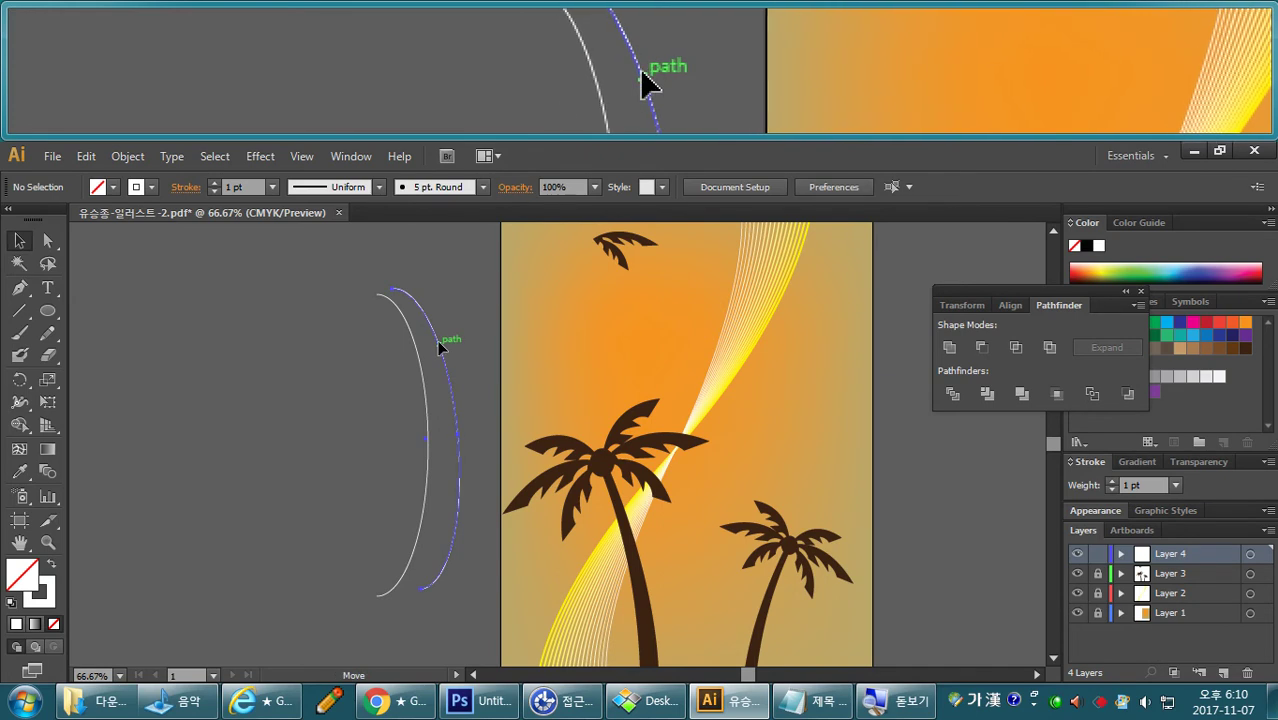
pyautogui.moveTo(434, 341); pyautogui.dragTo(432, 340)
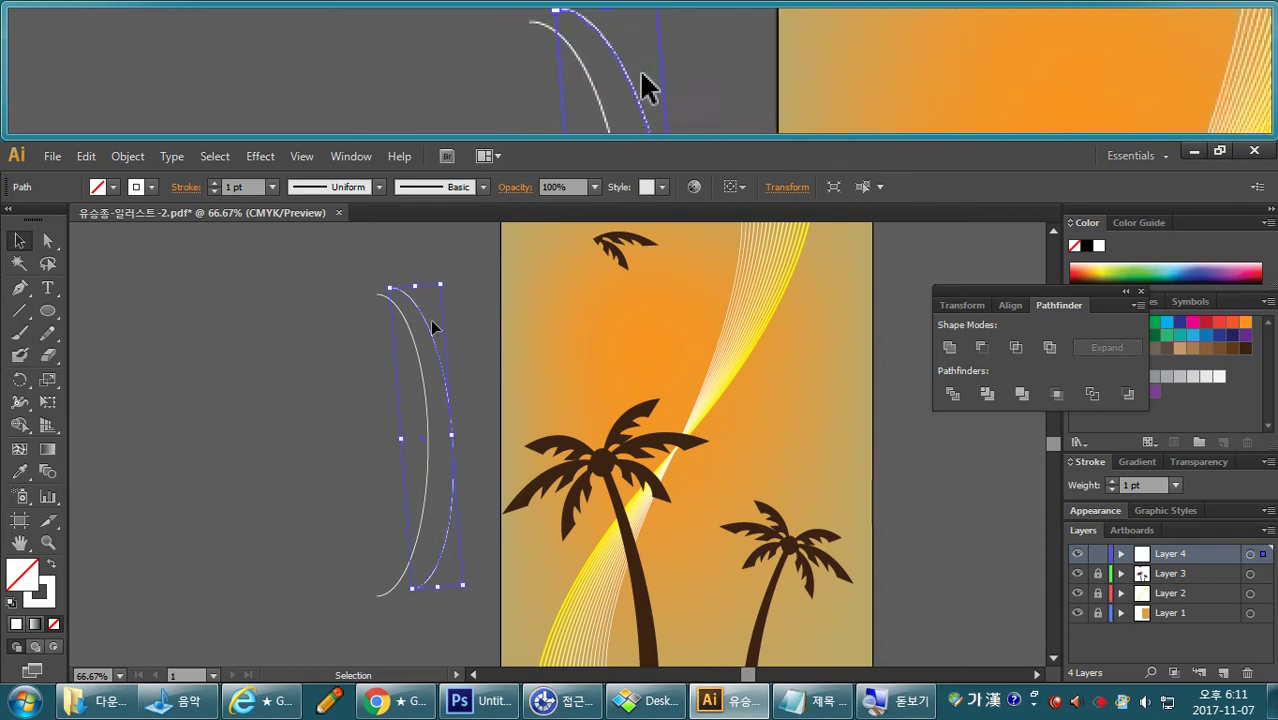
pyautogui.moveTo(429, 333); pyautogui.dragTo(420, 333)
pyautogui.press('Left')
pyautogui.press('Left')
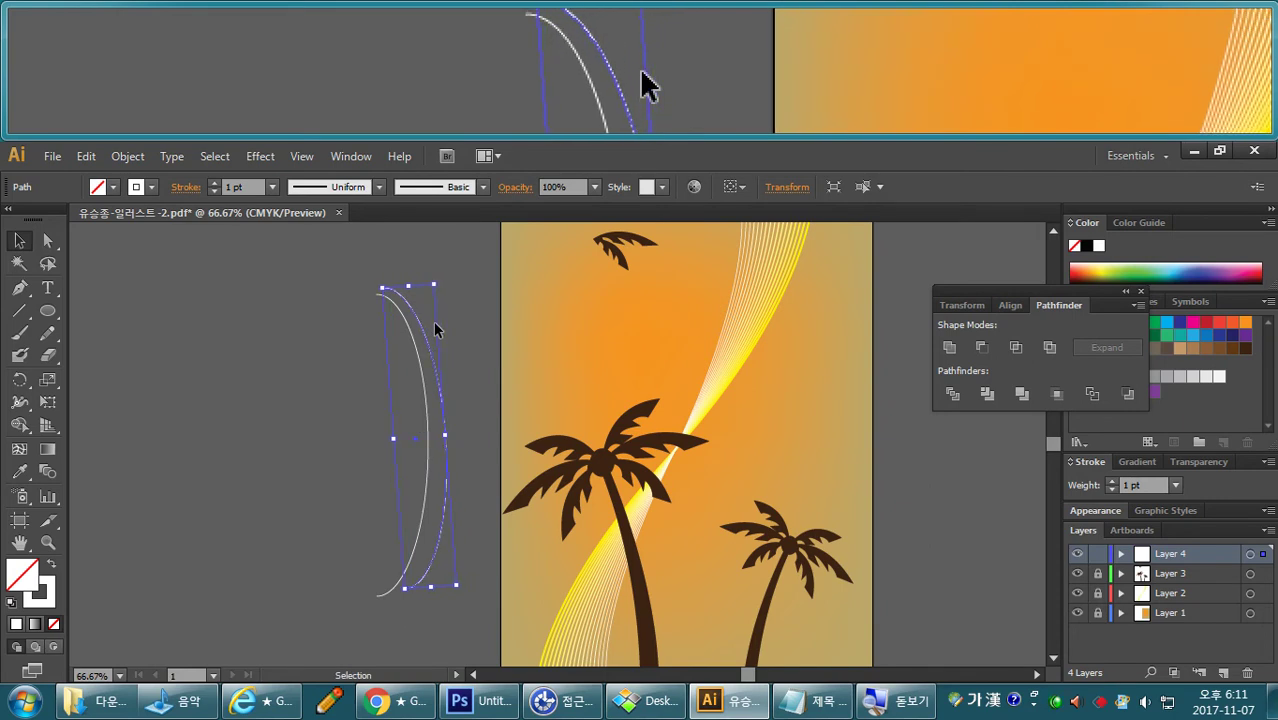
pyautogui.click(466, 332)
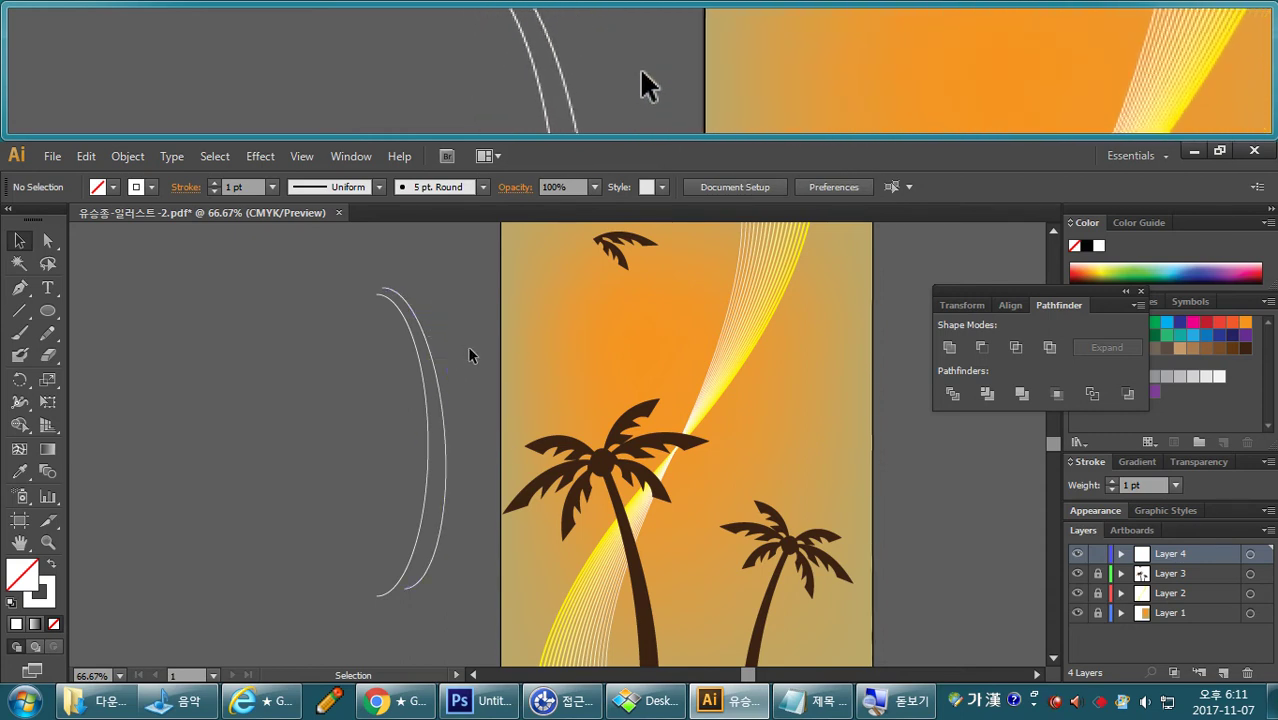
pyautogui.moveTo(47, 318); pyautogui.dragTo(85, 307)
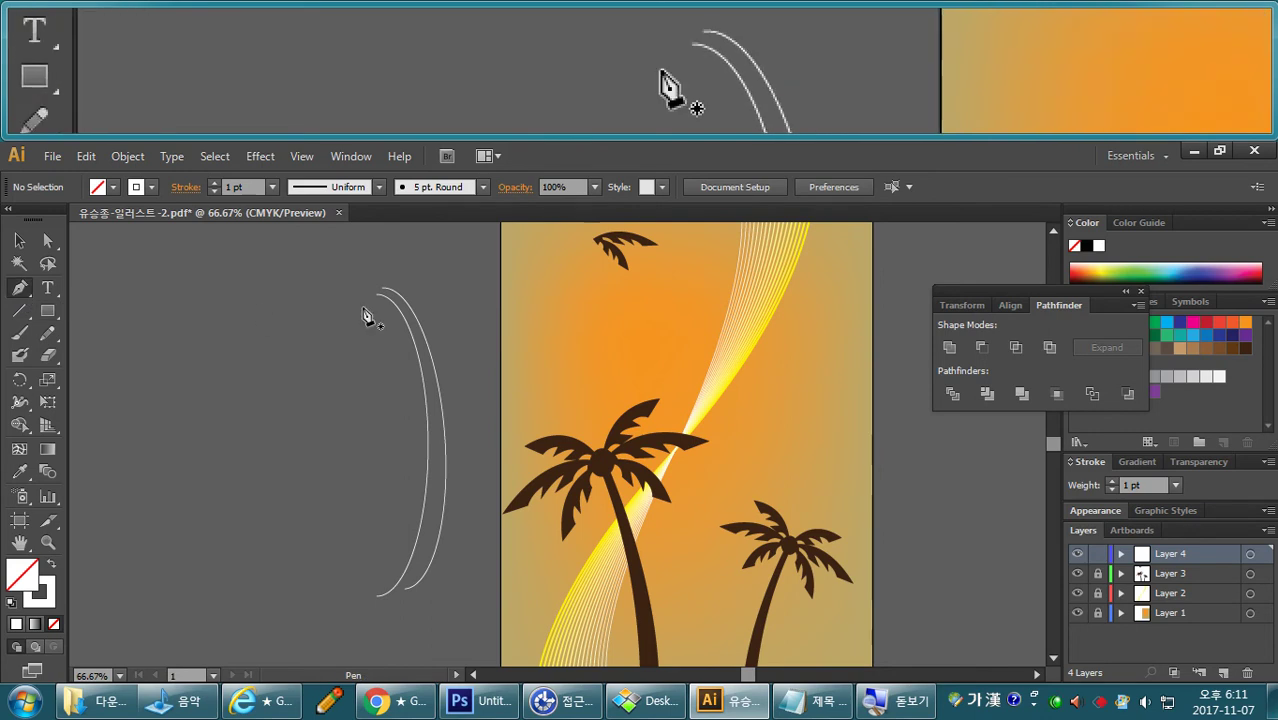
pyautogui.click(377, 320)
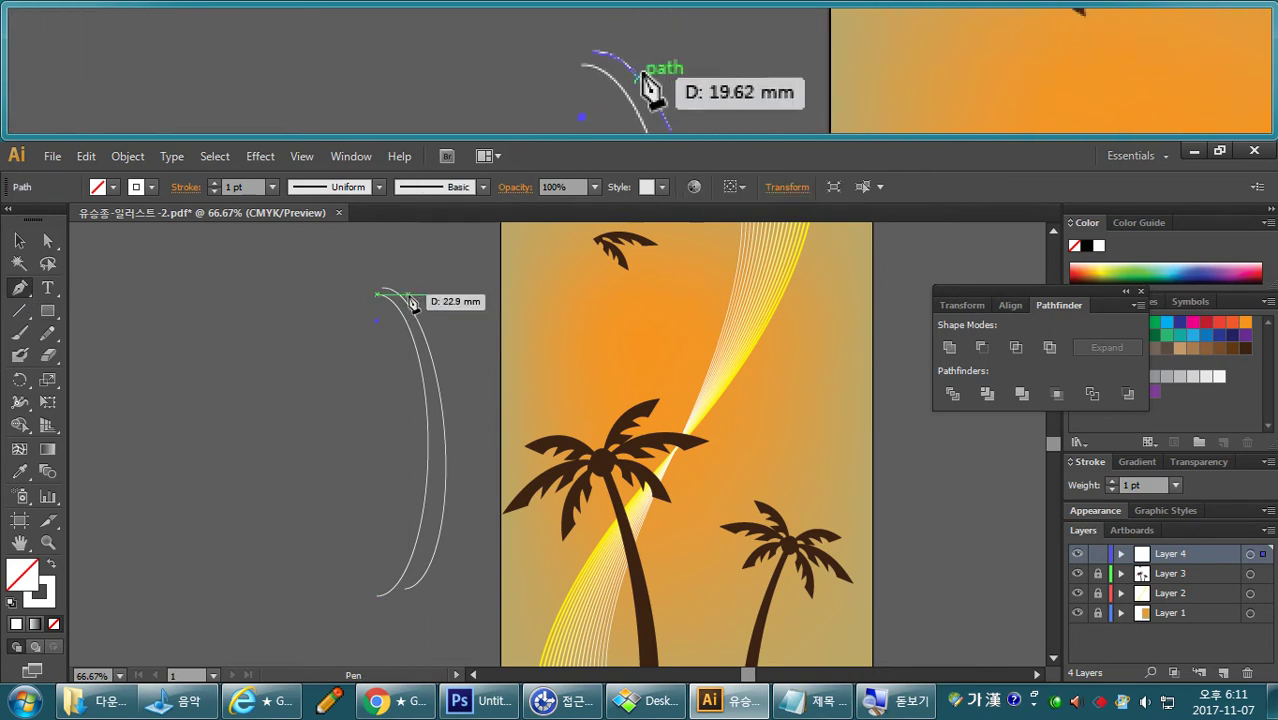
pyautogui.moveTo(429, 285); pyautogui.dragTo(468, 545)
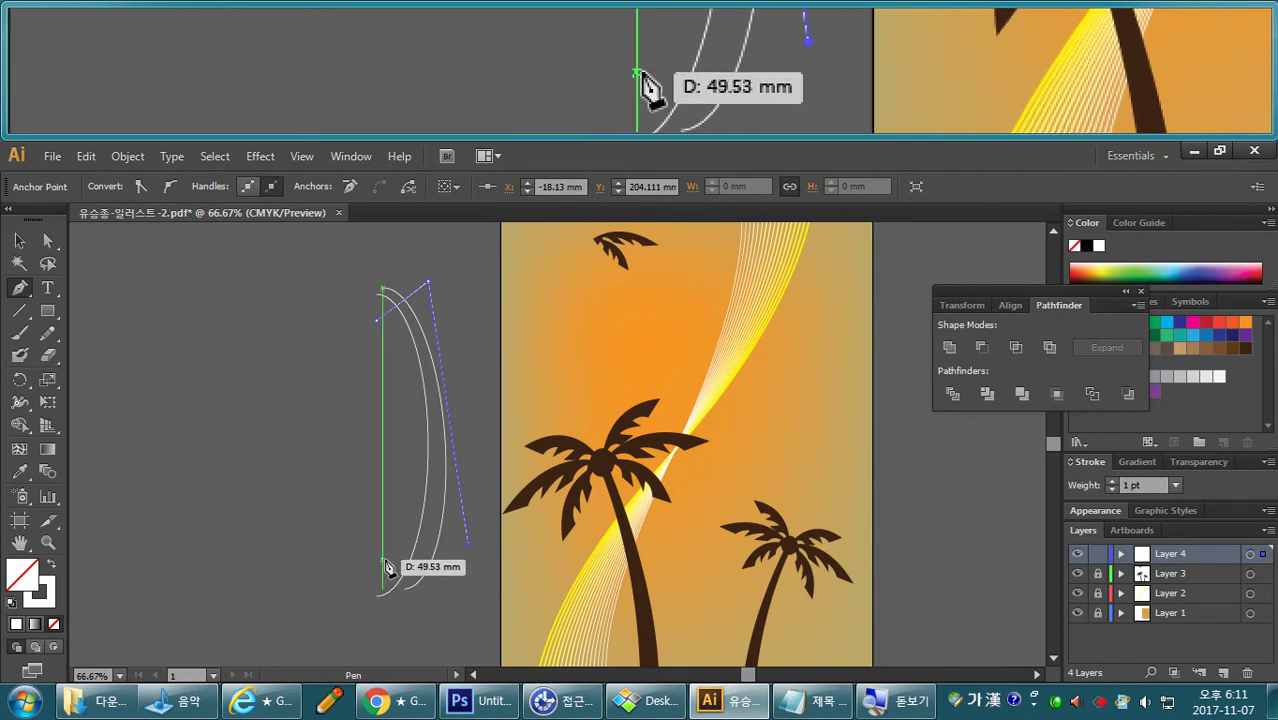
pyautogui.press('Return')
pyautogui.keyDown('ctrl'); pyautogui.click(399, 479); pyautogui.keyUp('ctrl')
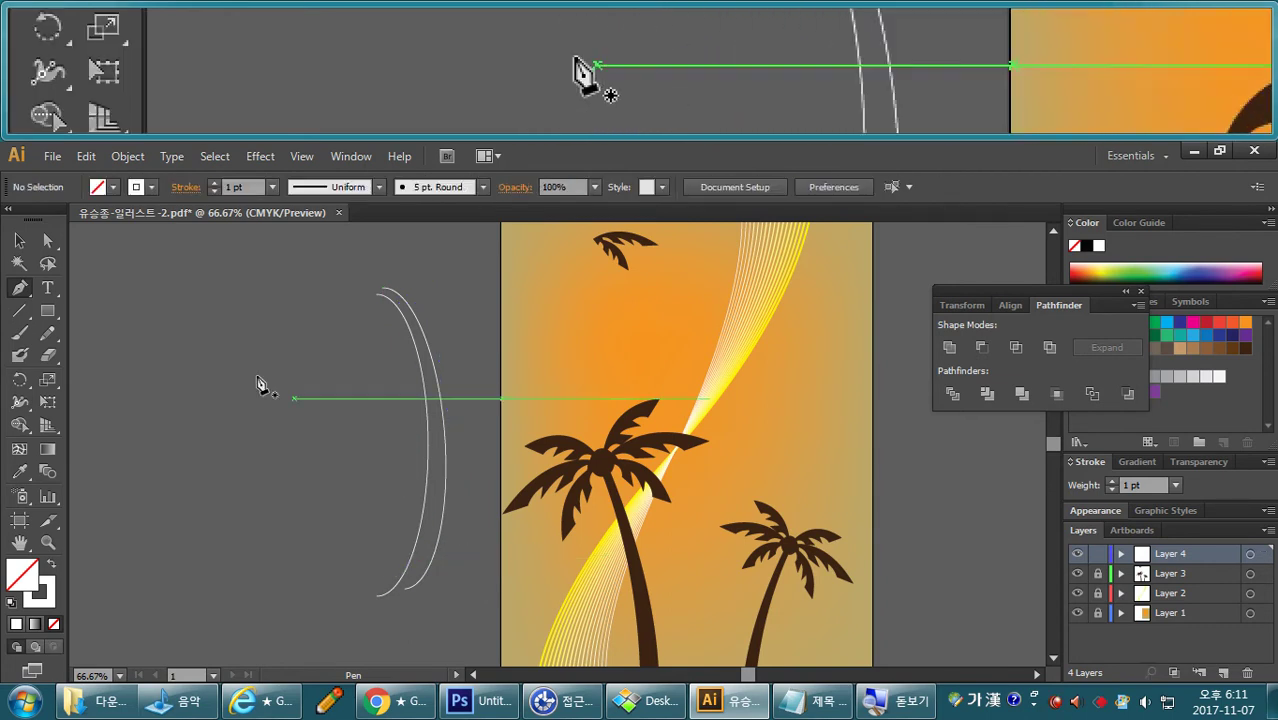
# Draw a rectangle over the middle of both arcs and give it a light blue fill with no stroke.
pyautogui.moveTo(349, 314)
pyautogui.mouseDown()
pyautogui.moveTo(418, 501)
pyautogui.moveTo(454, 512)
pyautogui.moveTo(476, 545)
pyautogui.mouseUp()
pyautogui.click(54, 567)
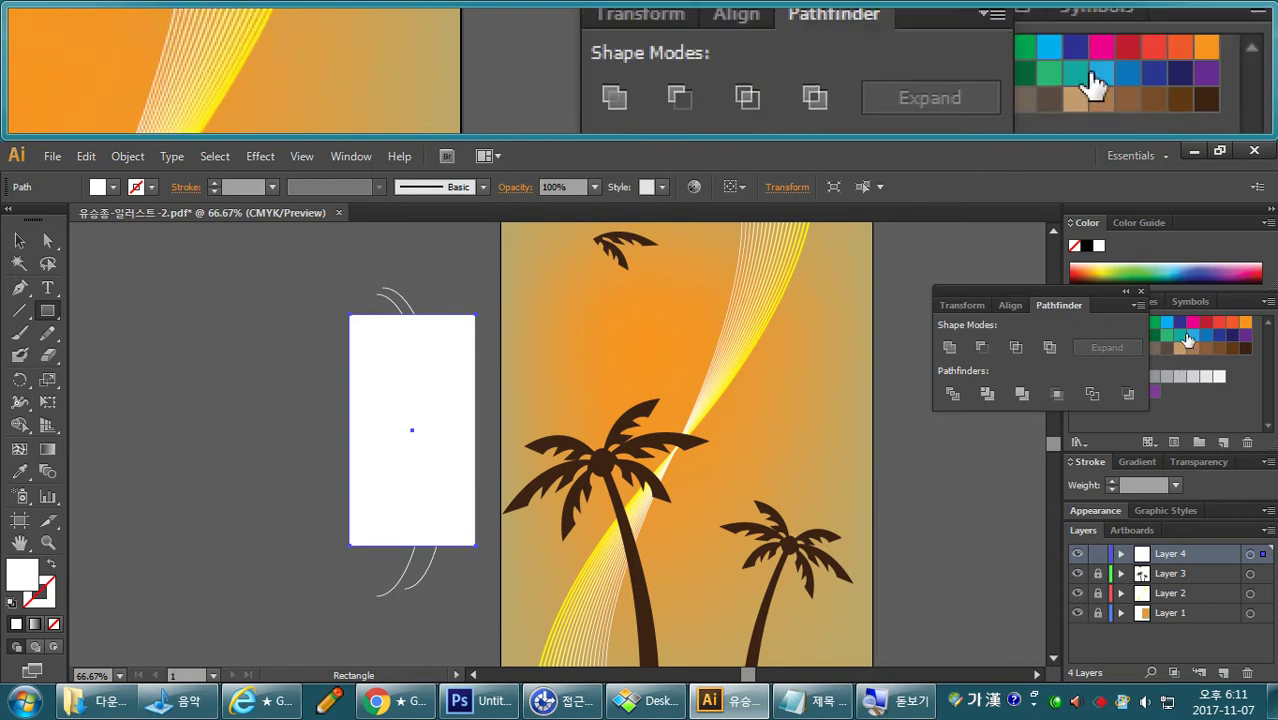
pyautogui.click(1165, 324)
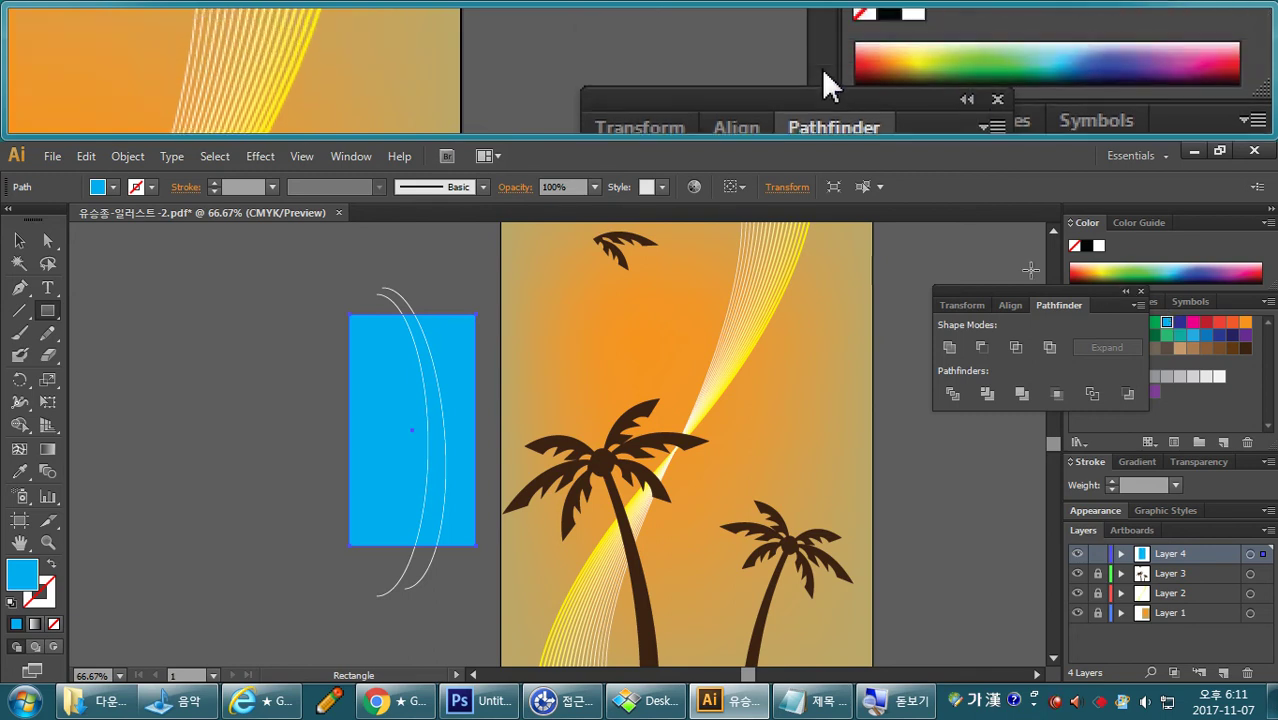
# Divide the blue rectangle along the two arcs with Pathfinder and delete the pieces on either side of the curved strip.
pyautogui.click(19, 240)
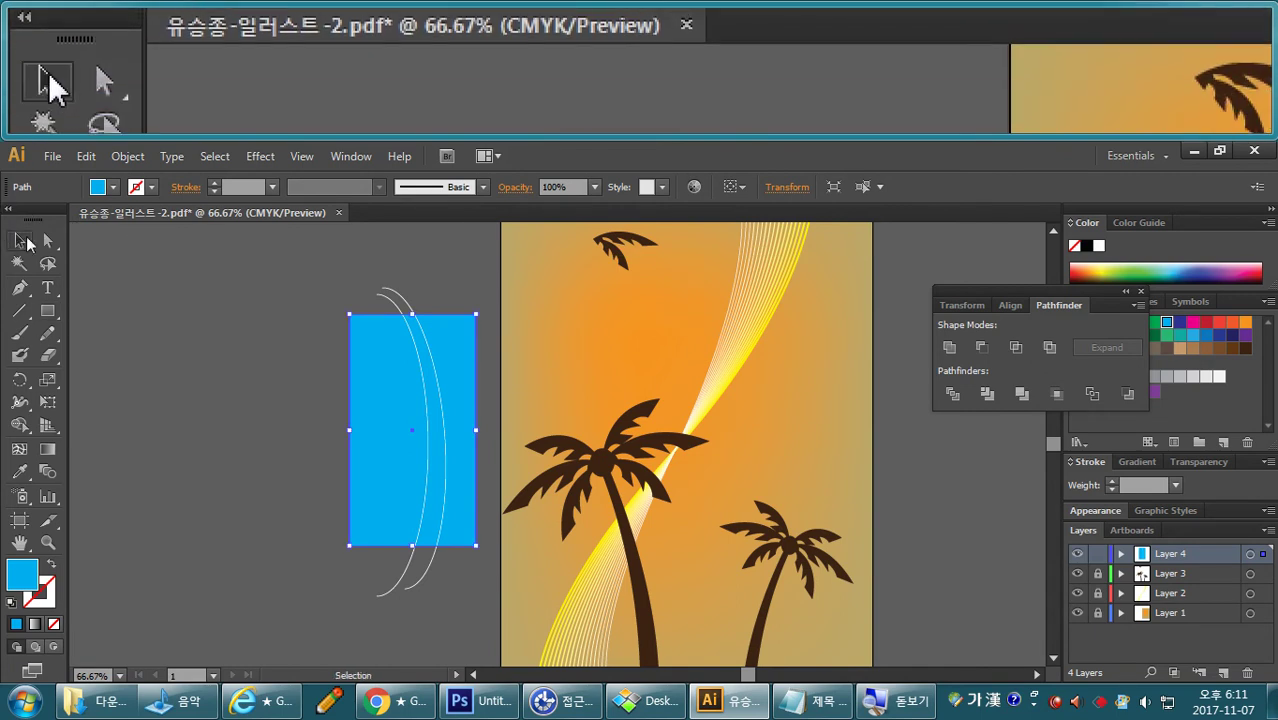
pyautogui.moveTo(307, 320); pyautogui.dragTo(479, 414)
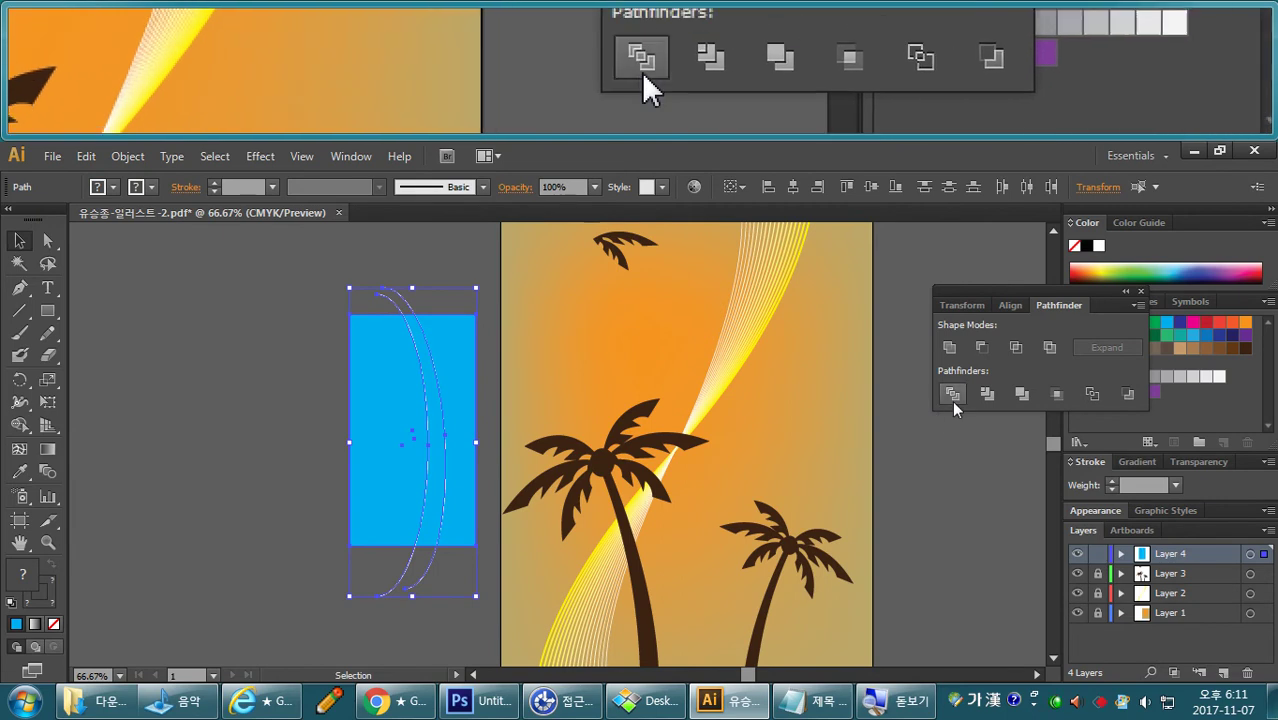
pyautogui.click(953, 395)
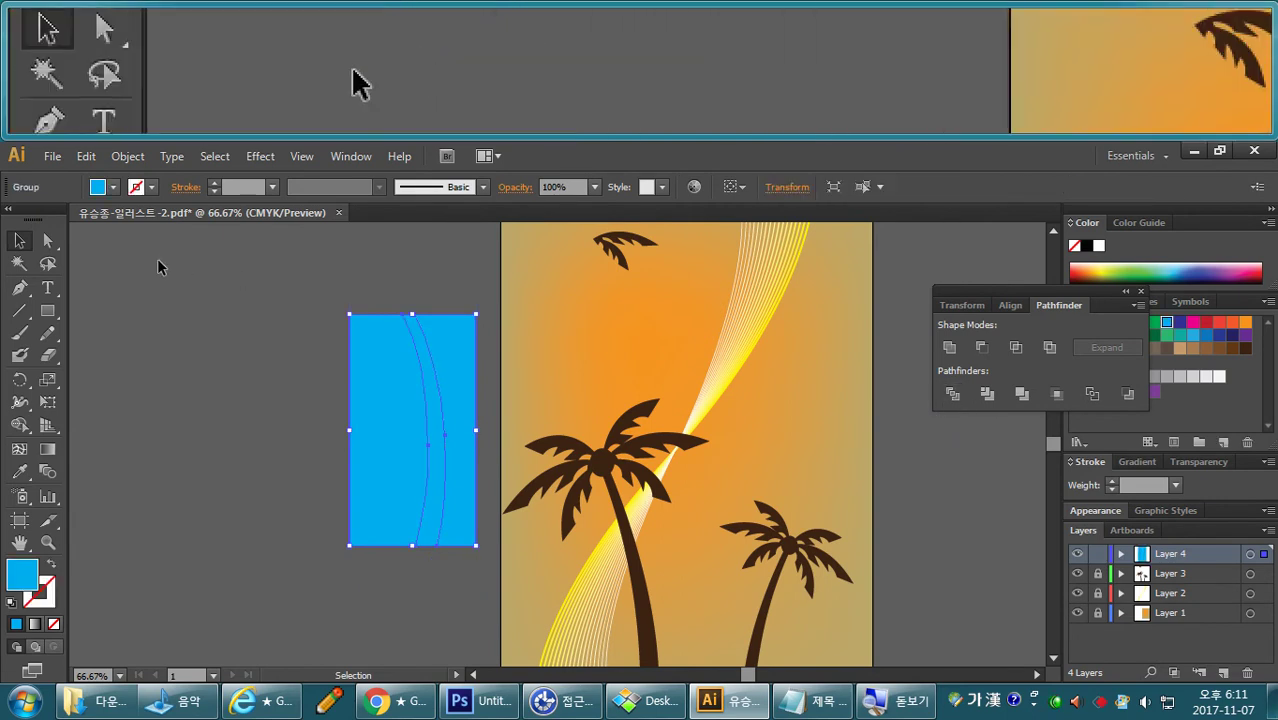
pyautogui.click(47, 240)
pyautogui.click(335, 385)
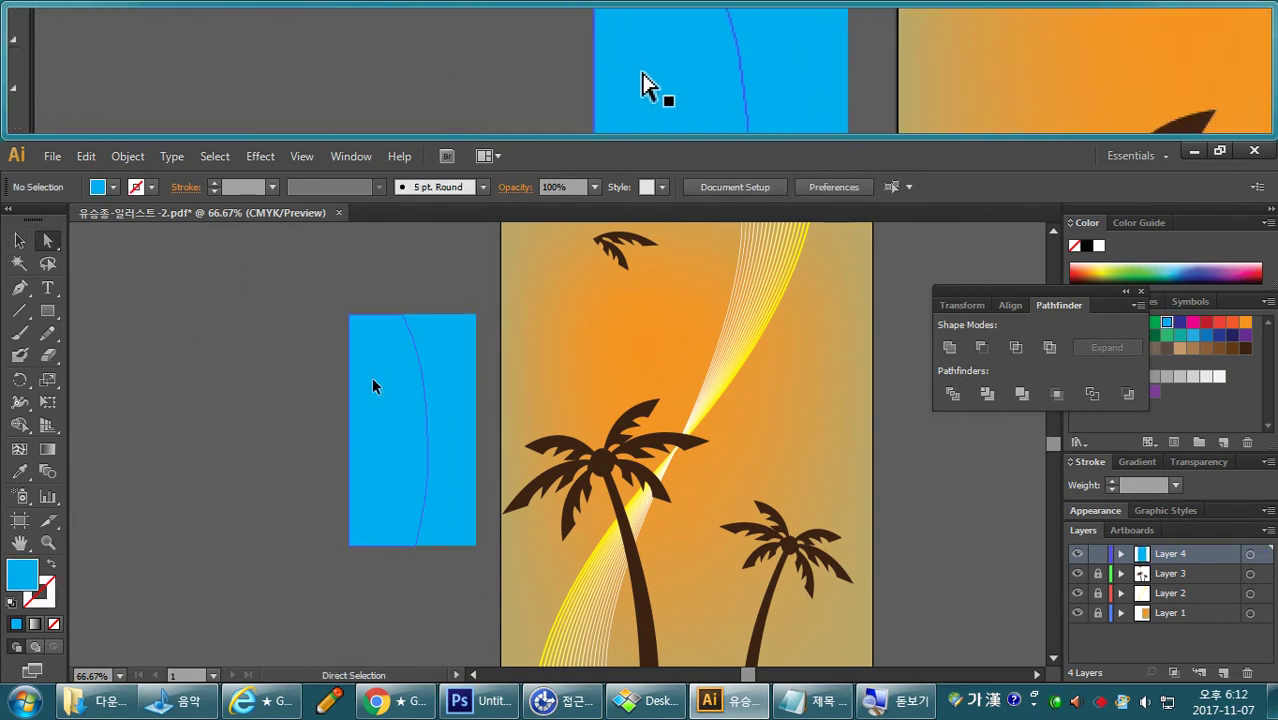
pyautogui.press('Delete')
pyautogui.click(466, 352)
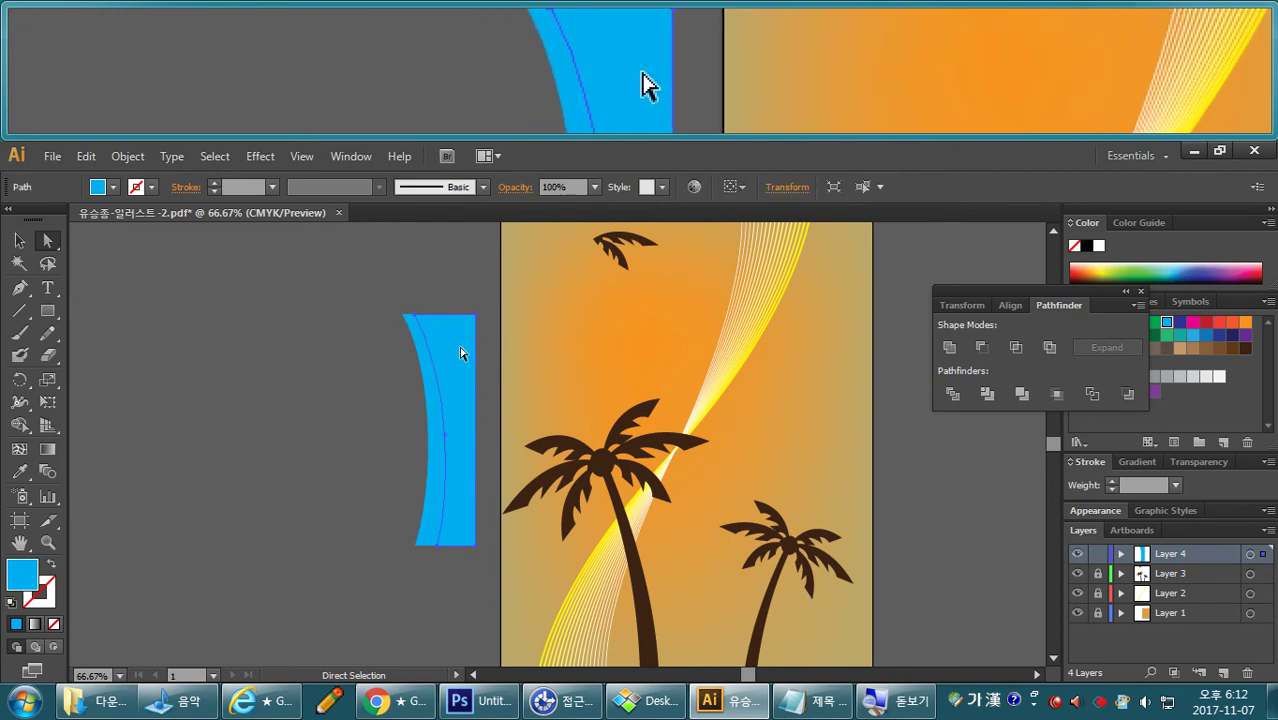
pyautogui.press('Delete')
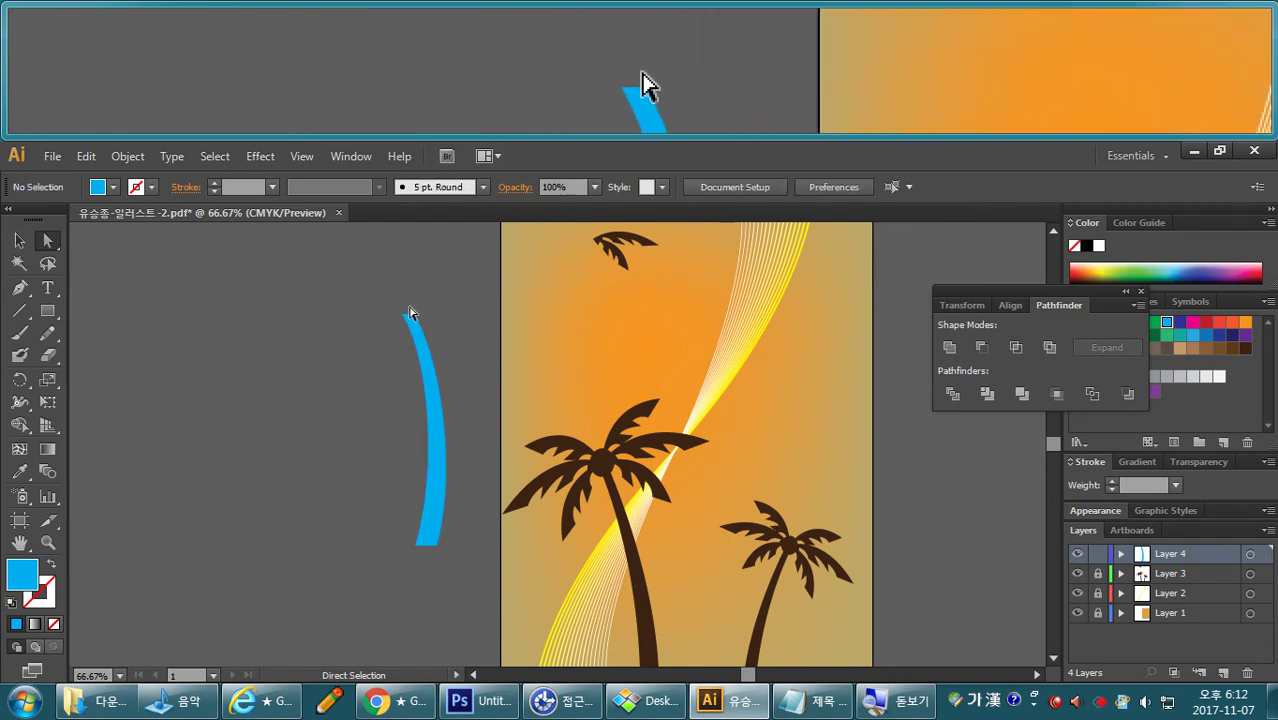
# Stretch the blue curved strip upward to make it taller, keeping its lower end in place.
pyautogui.click(19, 240)
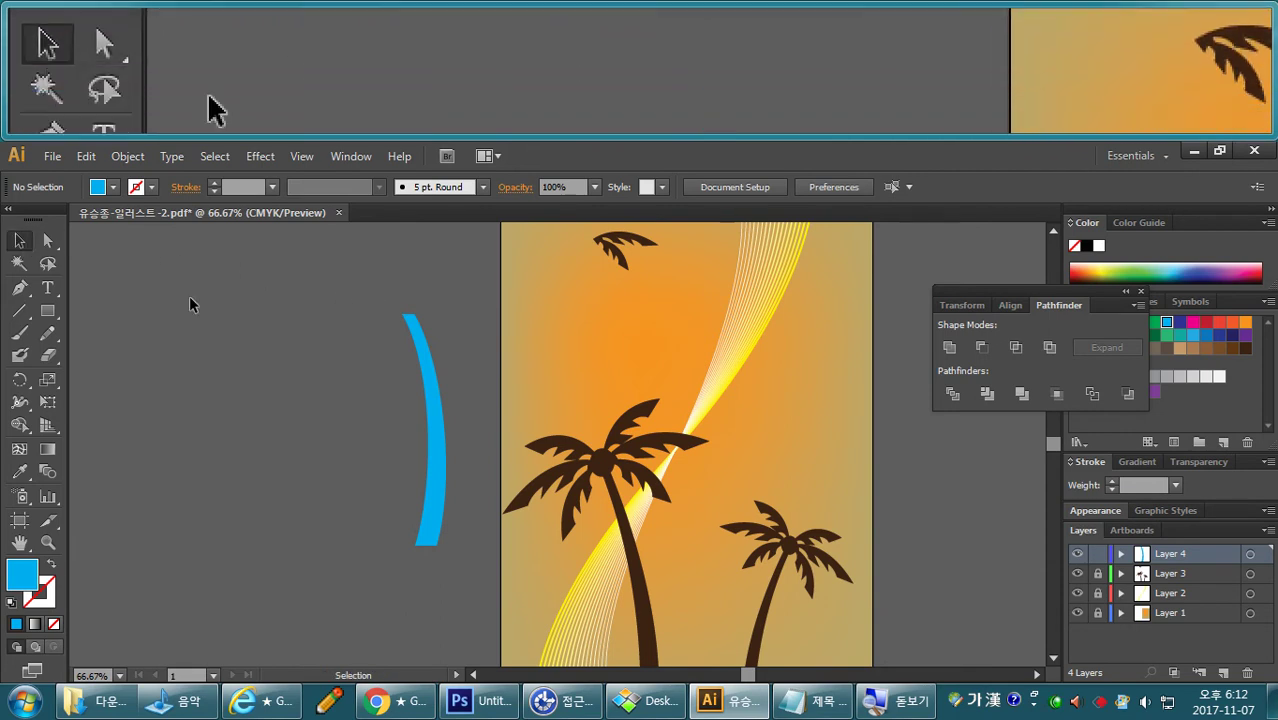
pyautogui.click(425, 311)
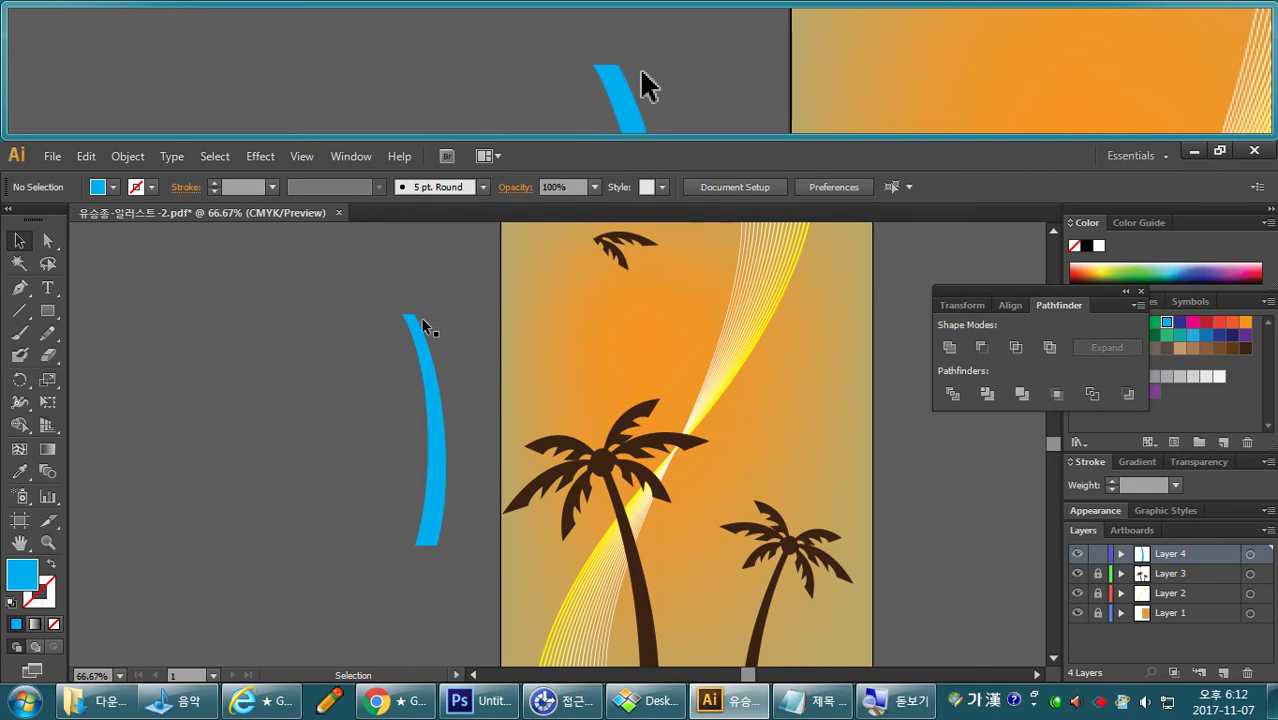
pyautogui.click(421, 320)
pyautogui.moveTo(423, 314); pyautogui.dragTo(424, 270)
pyautogui.click(360, 378)
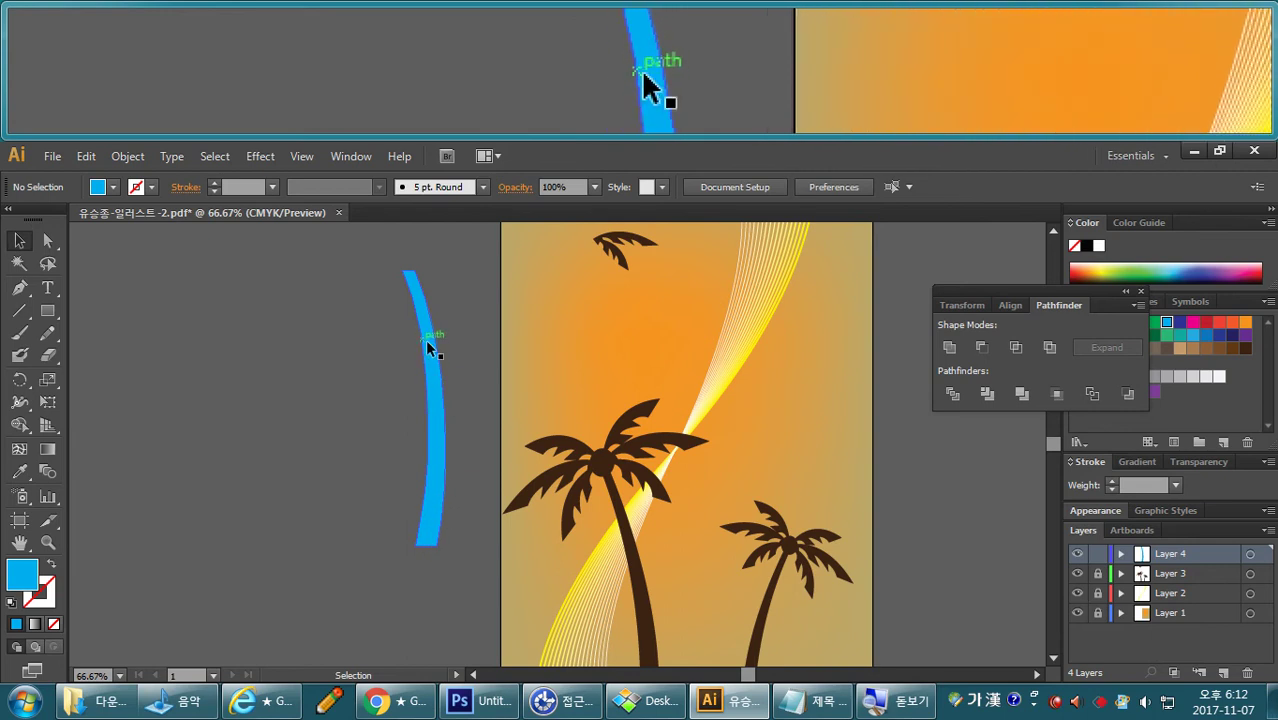
pyautogui.moveTo(444, 447); pyautogui.dragTo(381, 505)
pyautogui.click(427, 448)
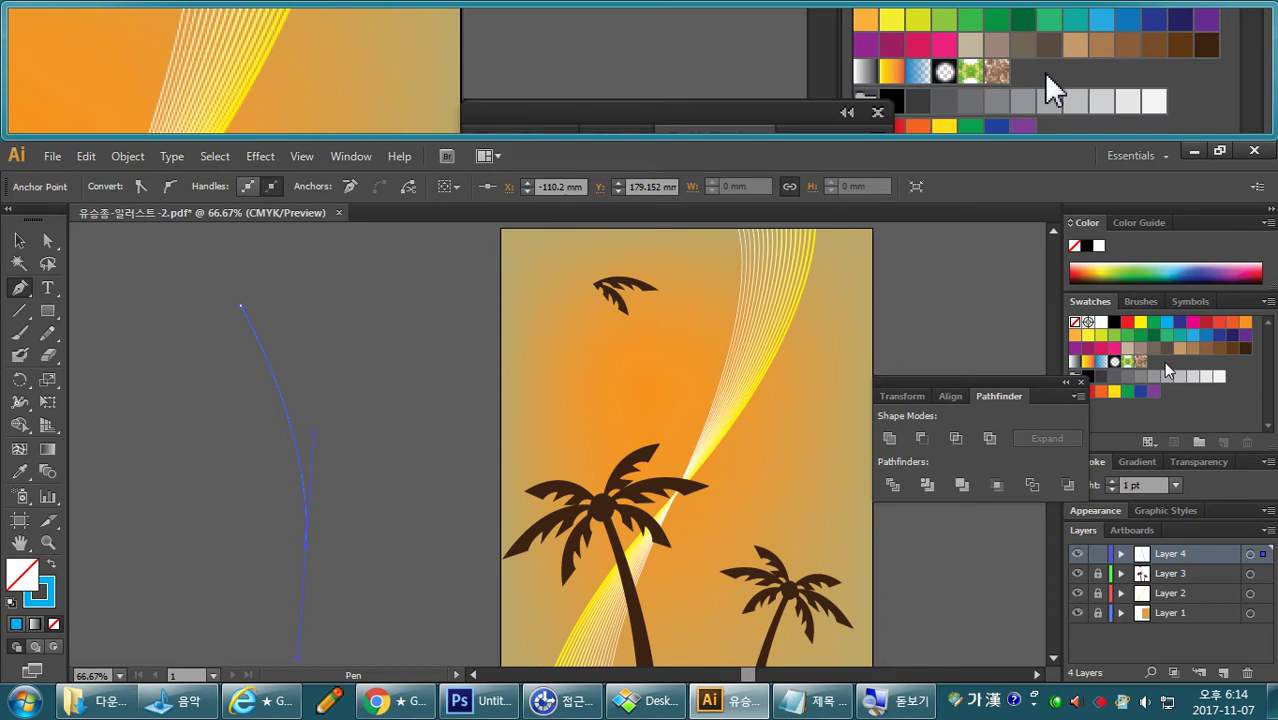
# Move the thin blue curved path to the right, closer to the page's left edge.
pyautogui.click(18, 241)
pyautogui.click(240, 353)
pyautogui.moveTo(293, 383); pyautogui.dragTo(383, 384)
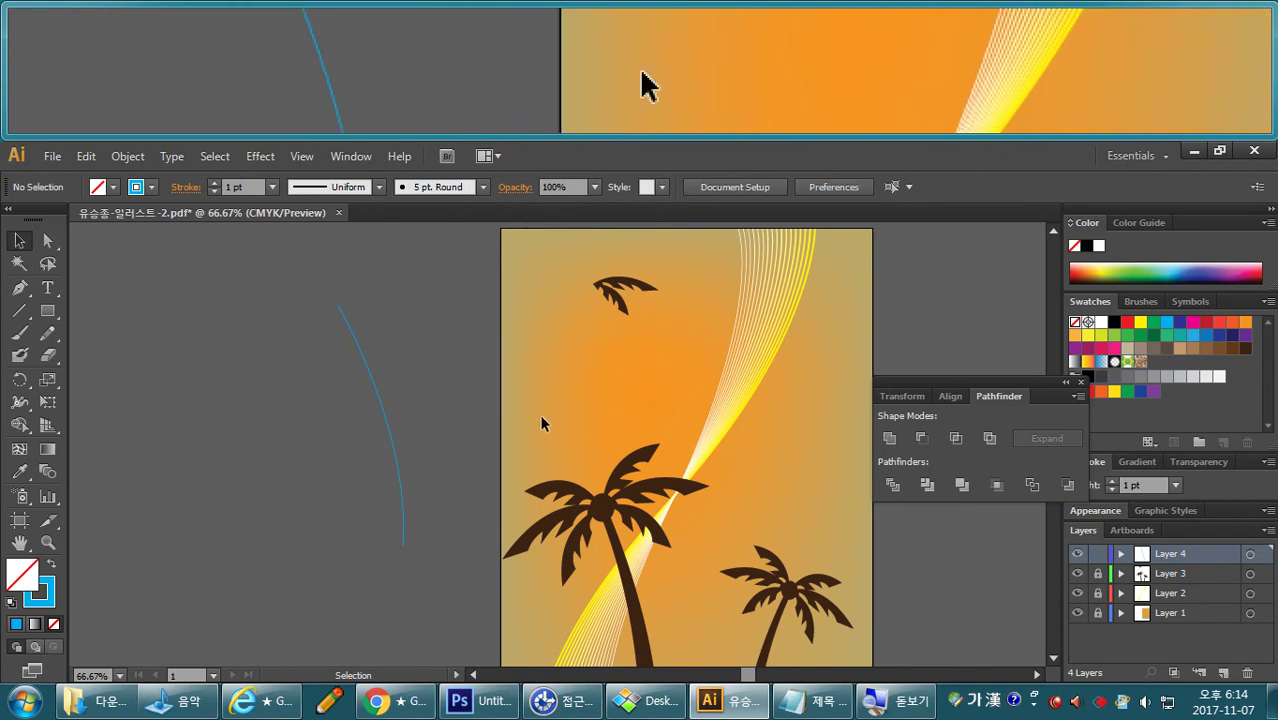
# Change the curved path's stroke to yellow and set its weight to 11 pt.
pyautogui.click(387, 410)
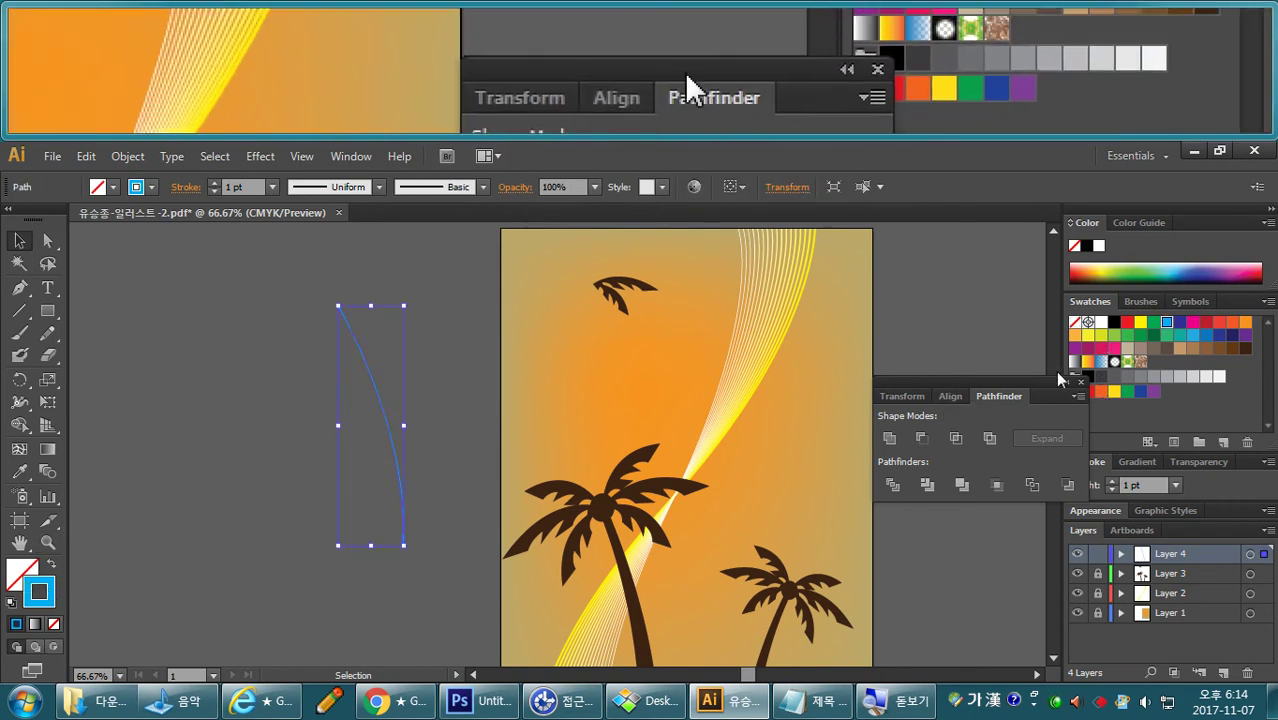
pyautogui.click(1140, 322)
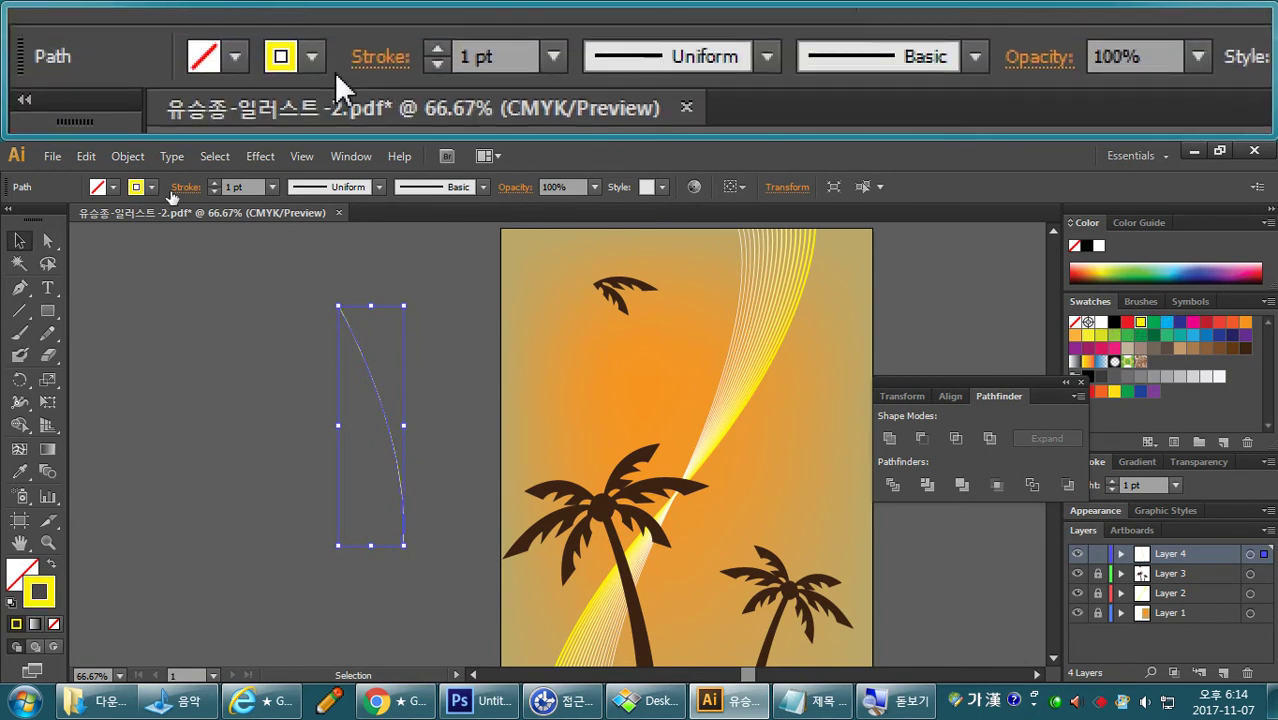
pyautogui.click(213, 183)
pyautogui.click(213, 183)
pyautogui.click(213, 183)
pyautogui.click(213, 183)
pyautogui.click(213, 183)
pyautogui.click(213, 183)
pyautogui.click(213, 183)
pyautogui.click(213, 183)
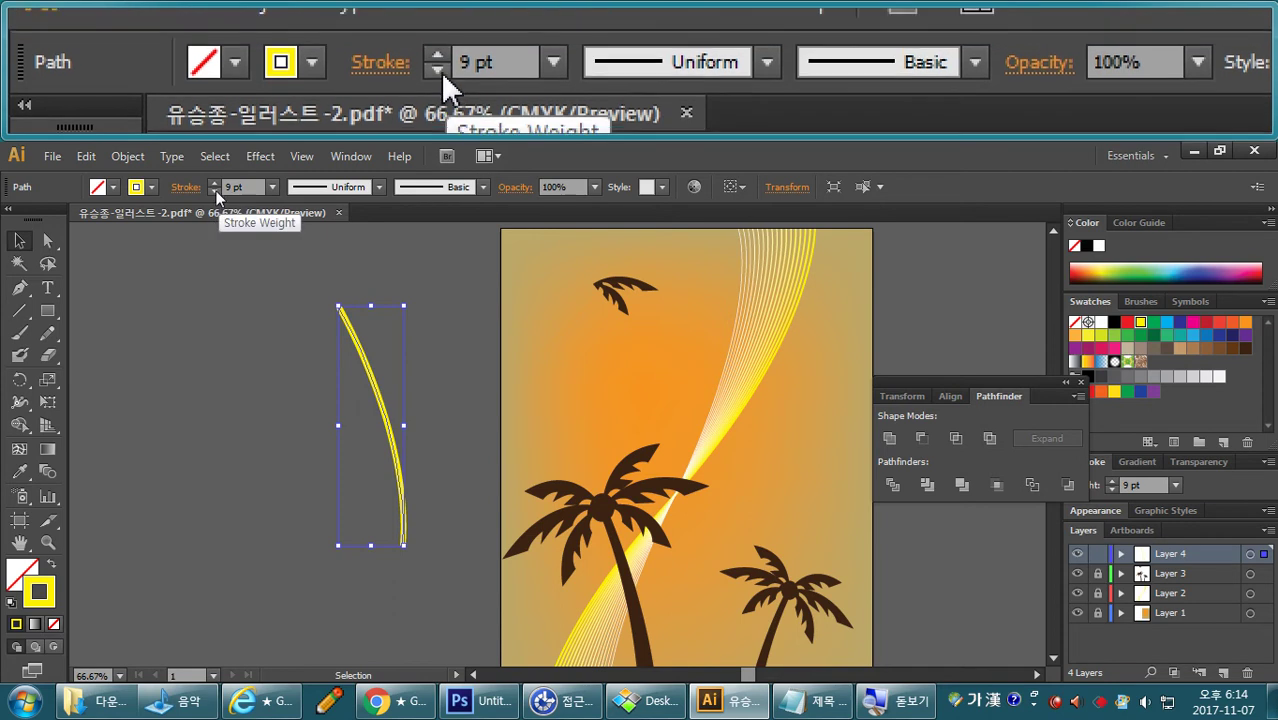
pyautogui.click(213, 183)
pyautogui.click(213, 183)
pyautogui.click(477, 395)
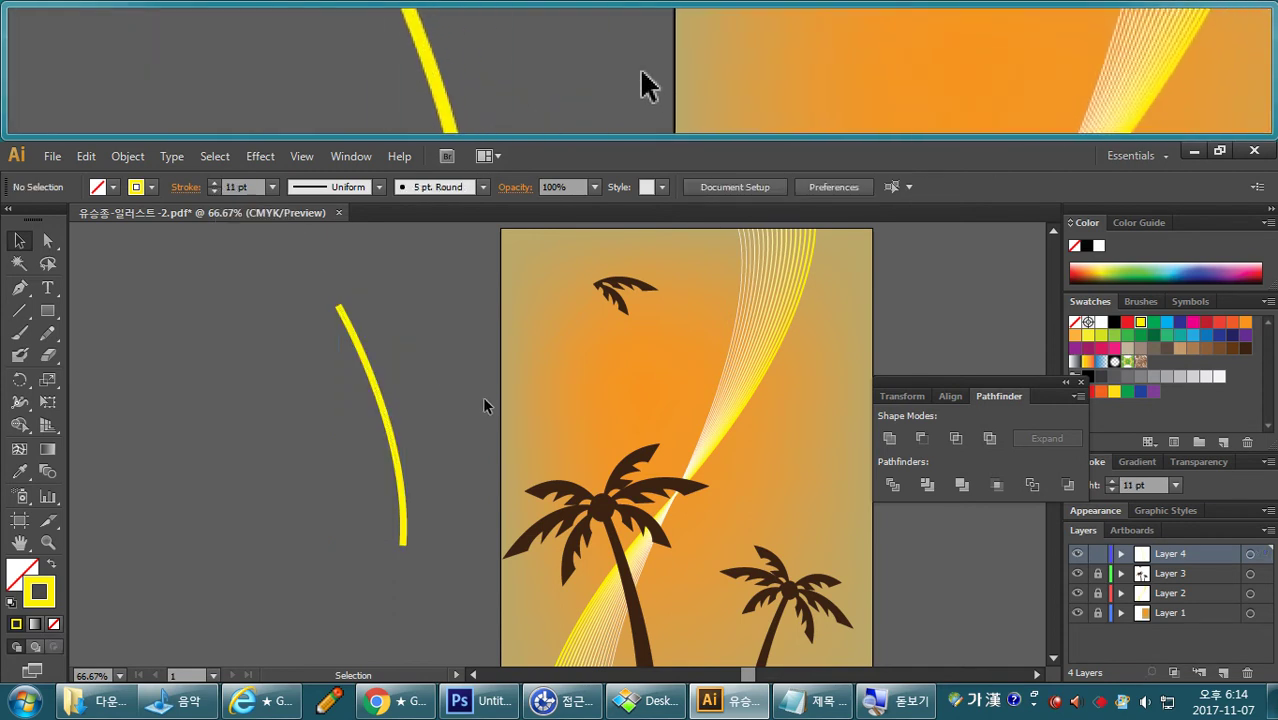
# Duplicate the yellow curved stroke and place the copy to the right of the original.
pyautogui.hotkey('ctrl', '+')
pyautogui.moveTo(468, 398); pyautogui.dragTo(476, 451)
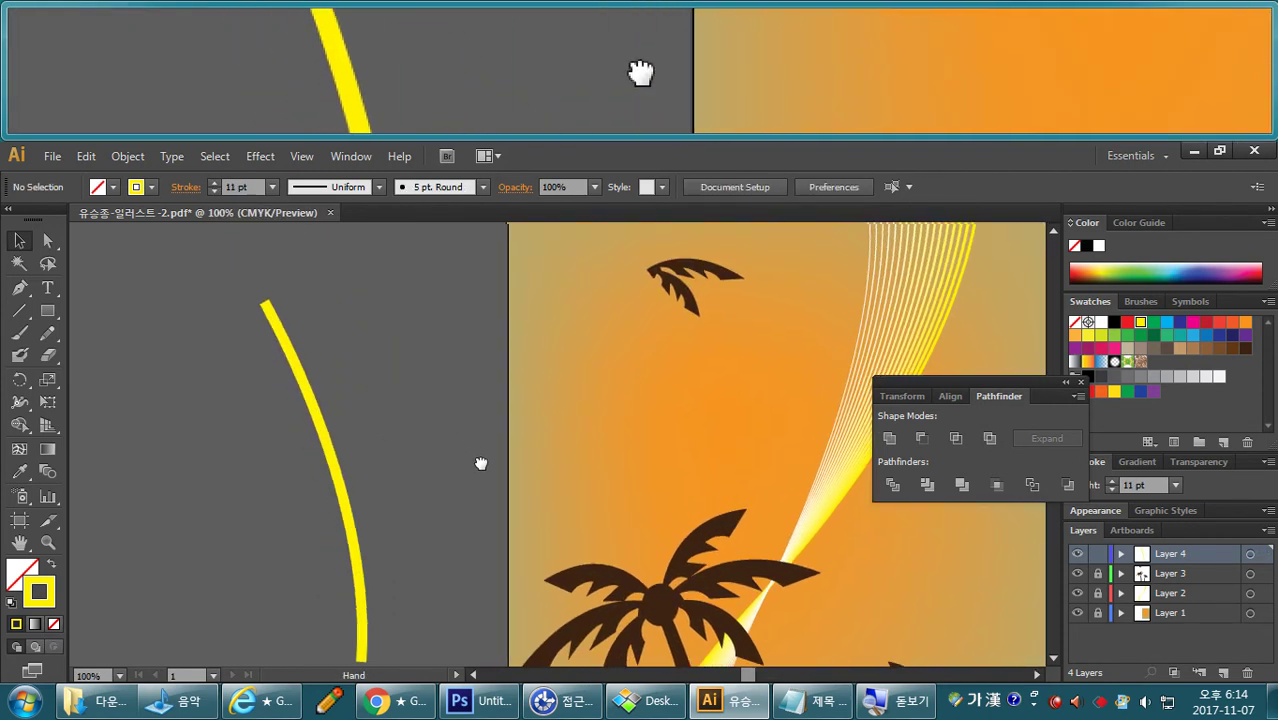
pyautogui.moveTo(334, 440); pyautogui.dragTo(394, 418)
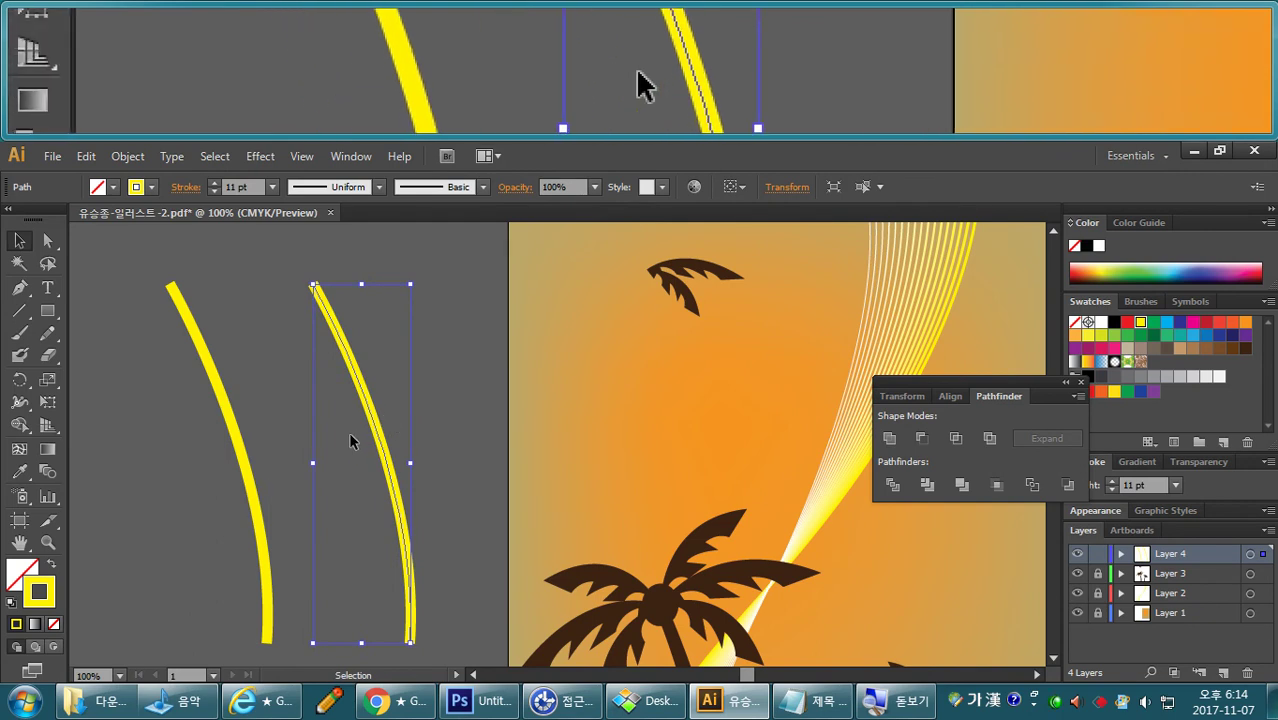
# Flare the lower end of the right-hand yellow curve with the Width tool to about 41 pt, tapering toward its upper end.
pyautogui.click(20, 403)
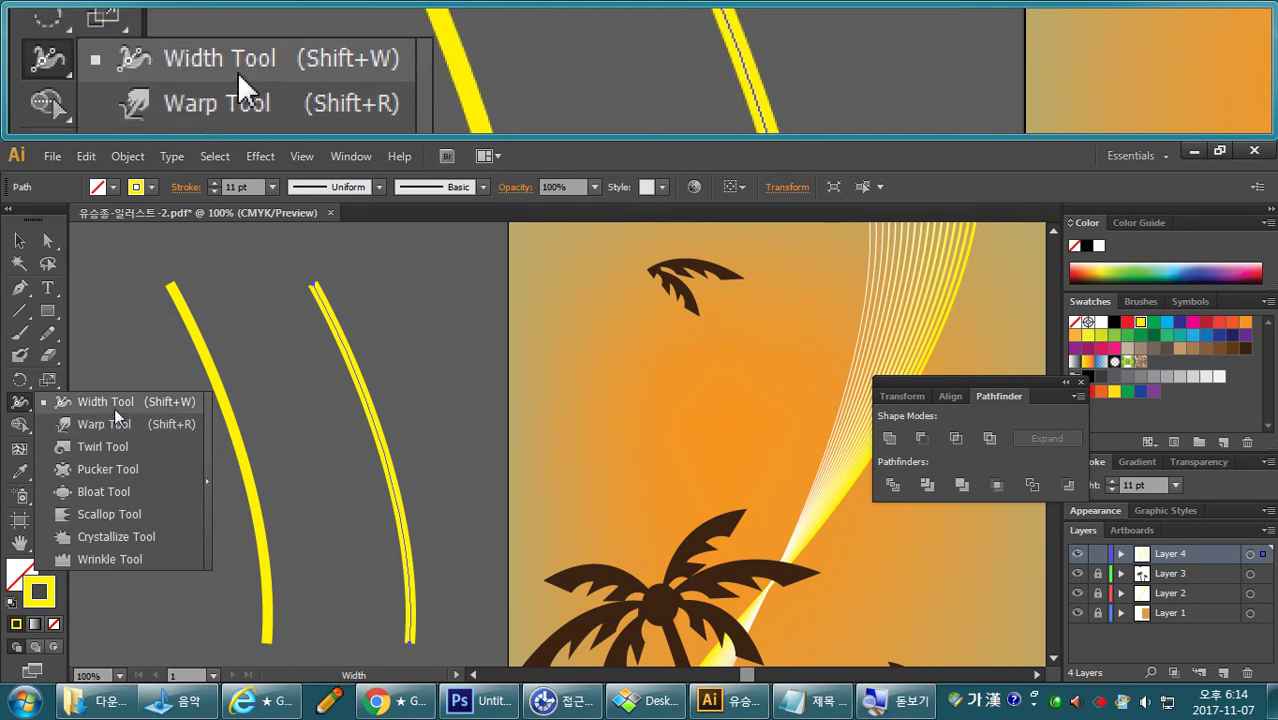
pyautogui.click(113, 405)
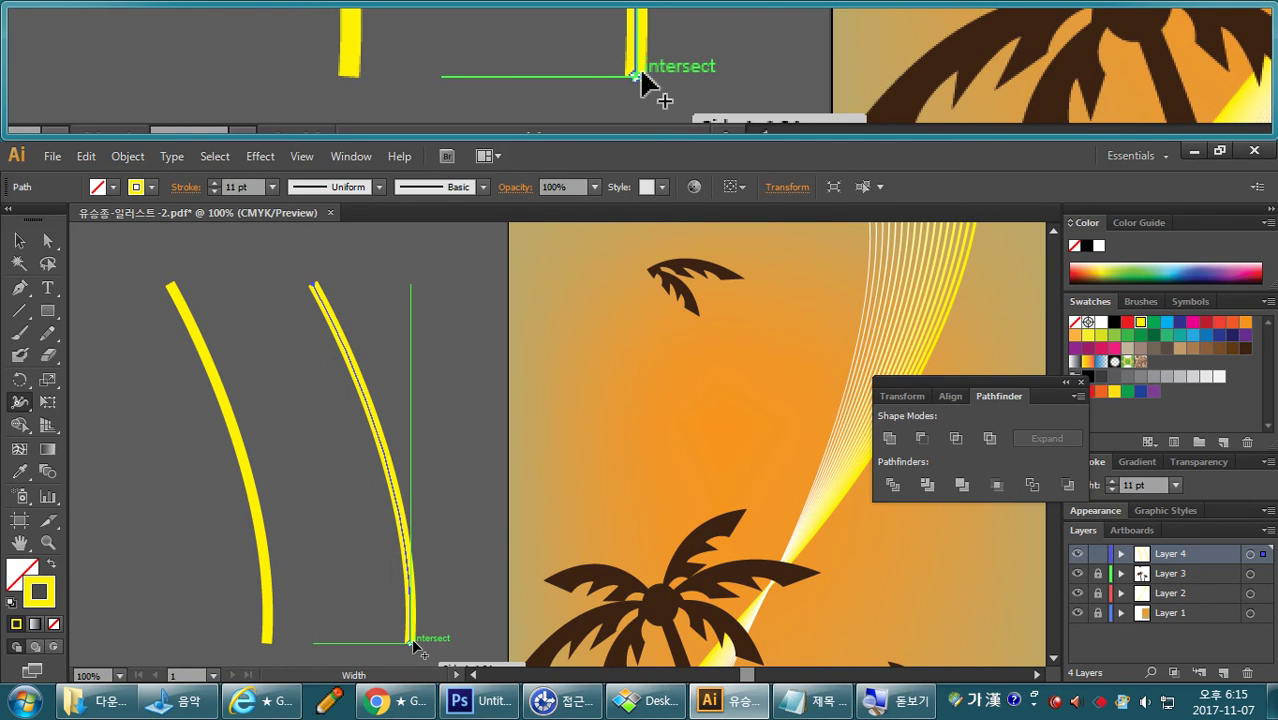
pyautogui.moveTo(425, 640); pyautogui.dragTo(430, 642)
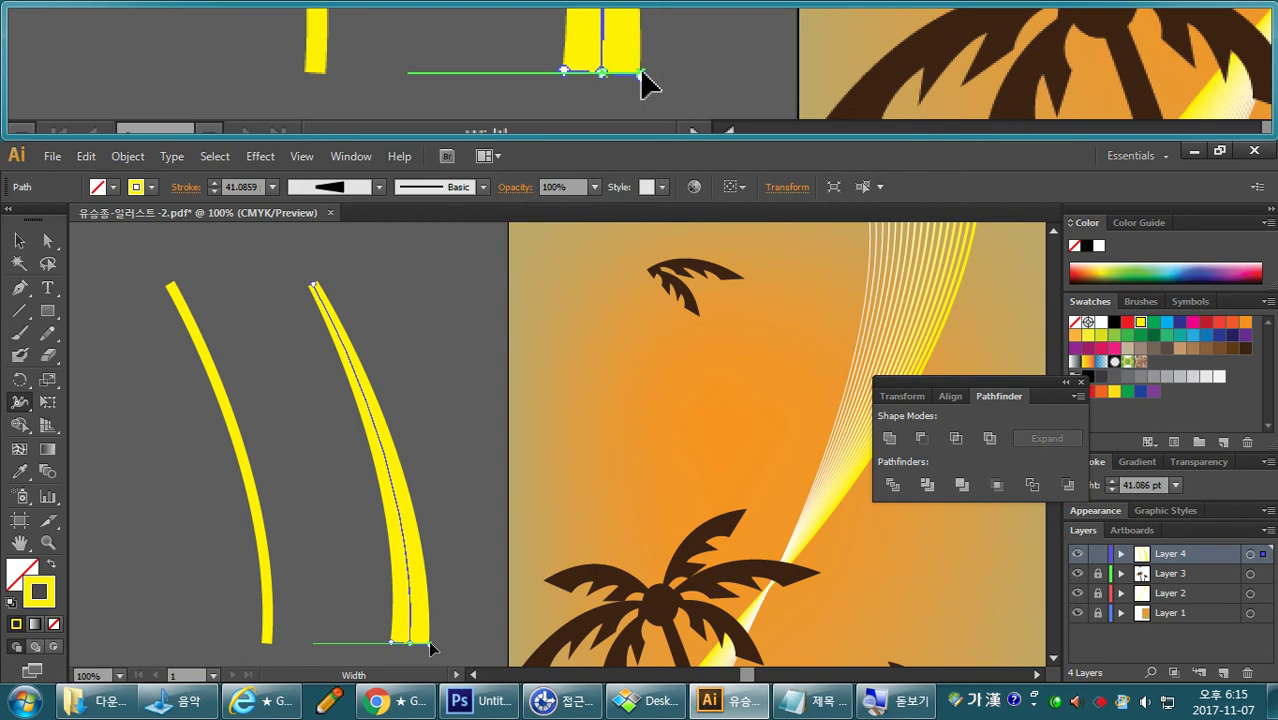
# Try a 9 pt stroke weight on the left yellow curve and return it to 11 pt.
pyautogui.click(20, 241)
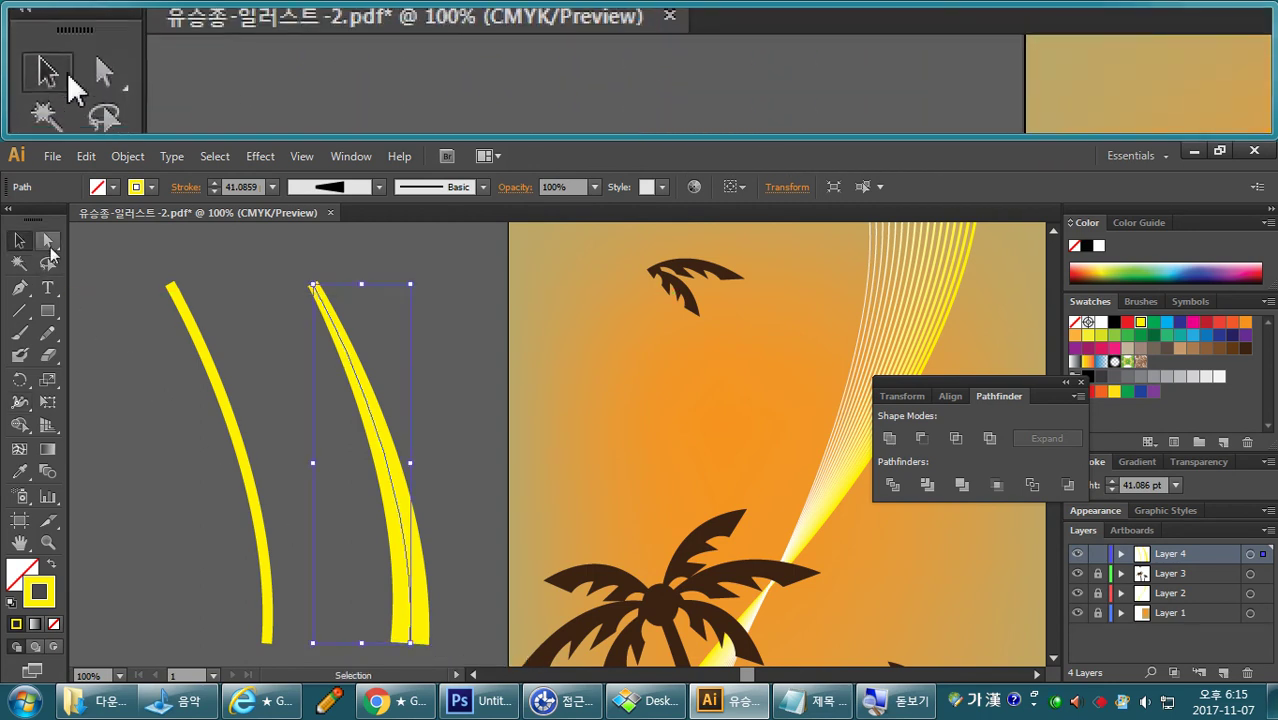
pyautogui.click(242, 308)
pyautogui.click(175, 352)
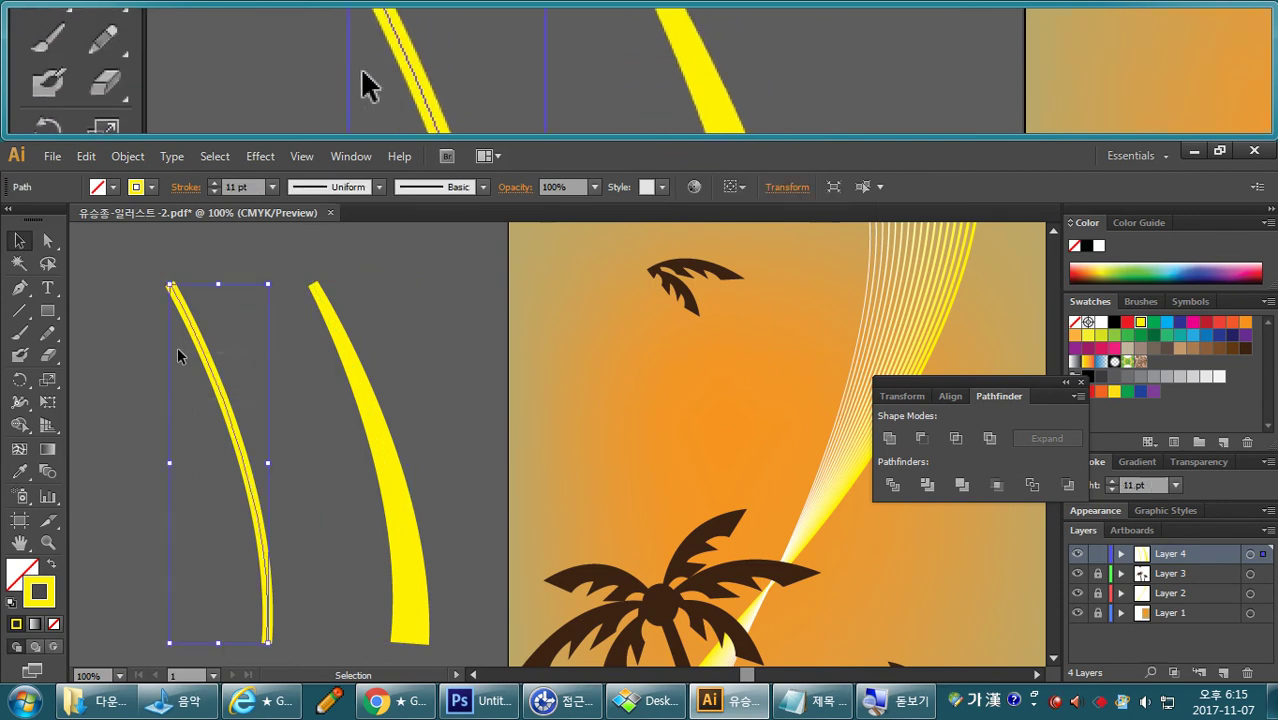
pyautogui.click(215, 189)
pyautogui.click(215, 189)
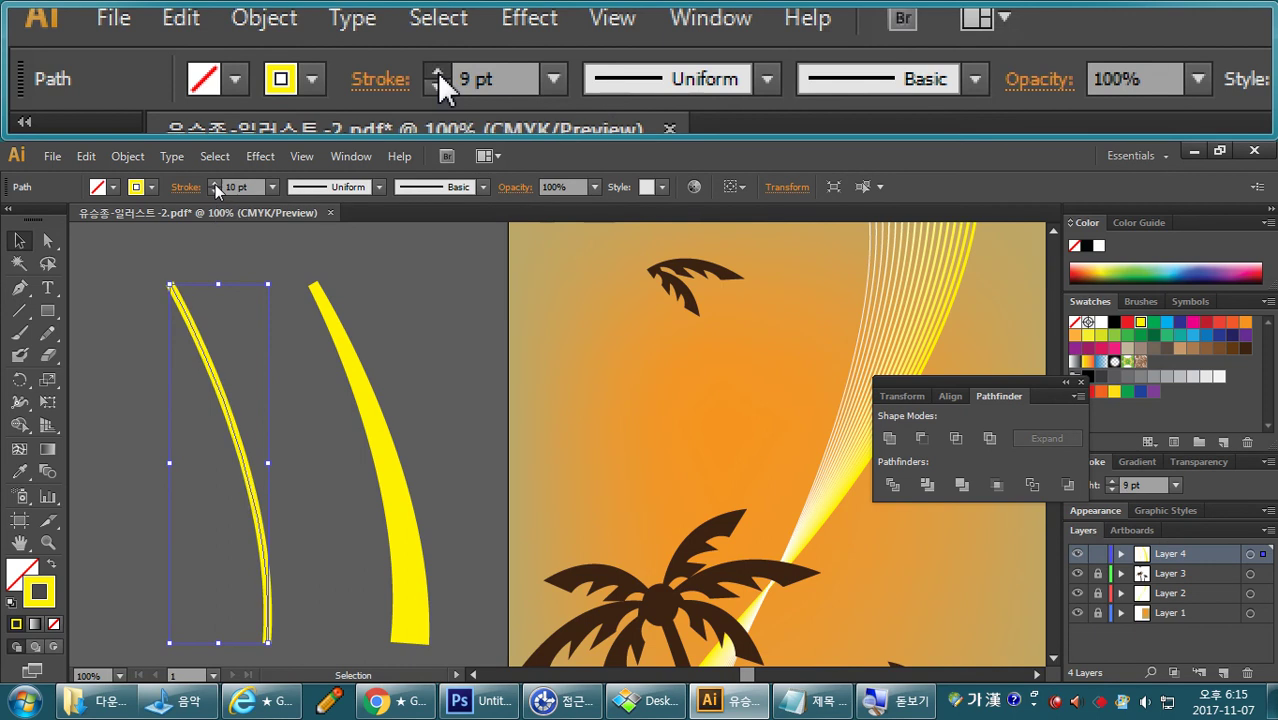
pyautogui.click(215, 185)
pyautogui.click(215, 185)
# Widen the lower end of the left yellow curve with the Width tool to about 33 pt, keeping its upper end narrow.
pyautogui.moveTo(311, 465)
pyautogui.mouseDown()
pyautogui.moveTo(314, 417)
pyautogui.moveTo(321, 434)
pyautogui.mouseUp()
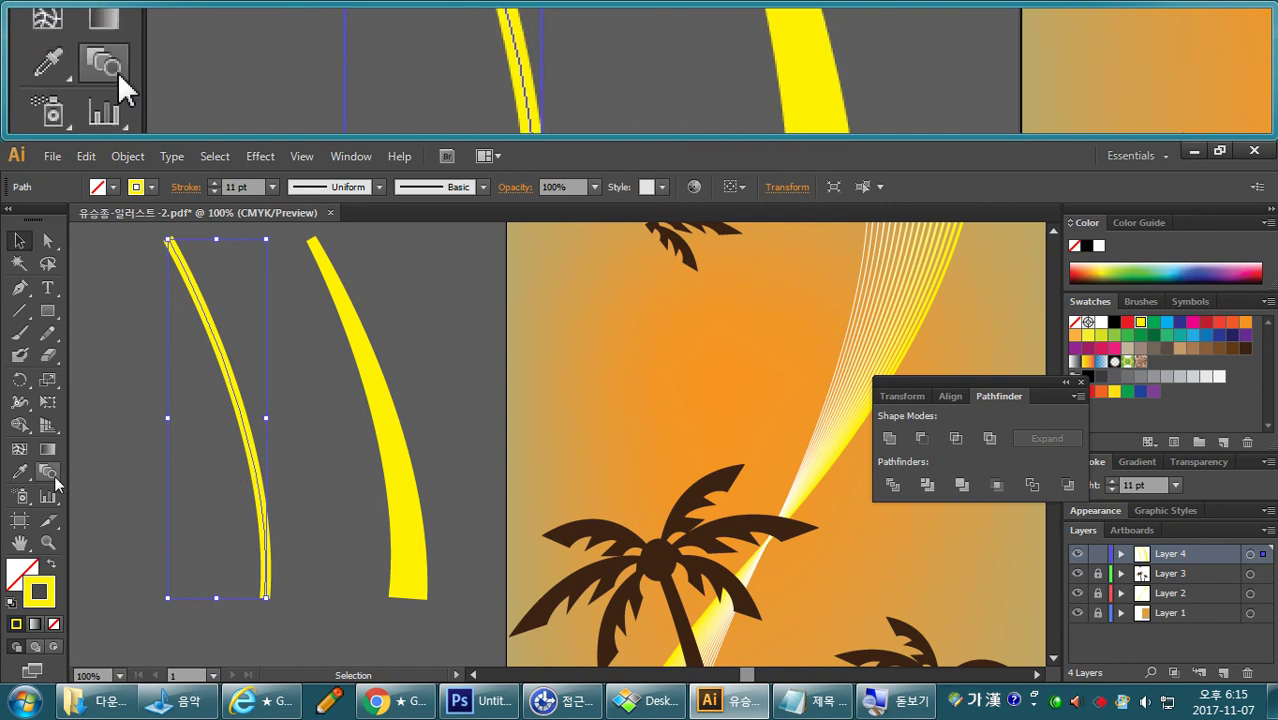
pyautogui.click(21, 404)
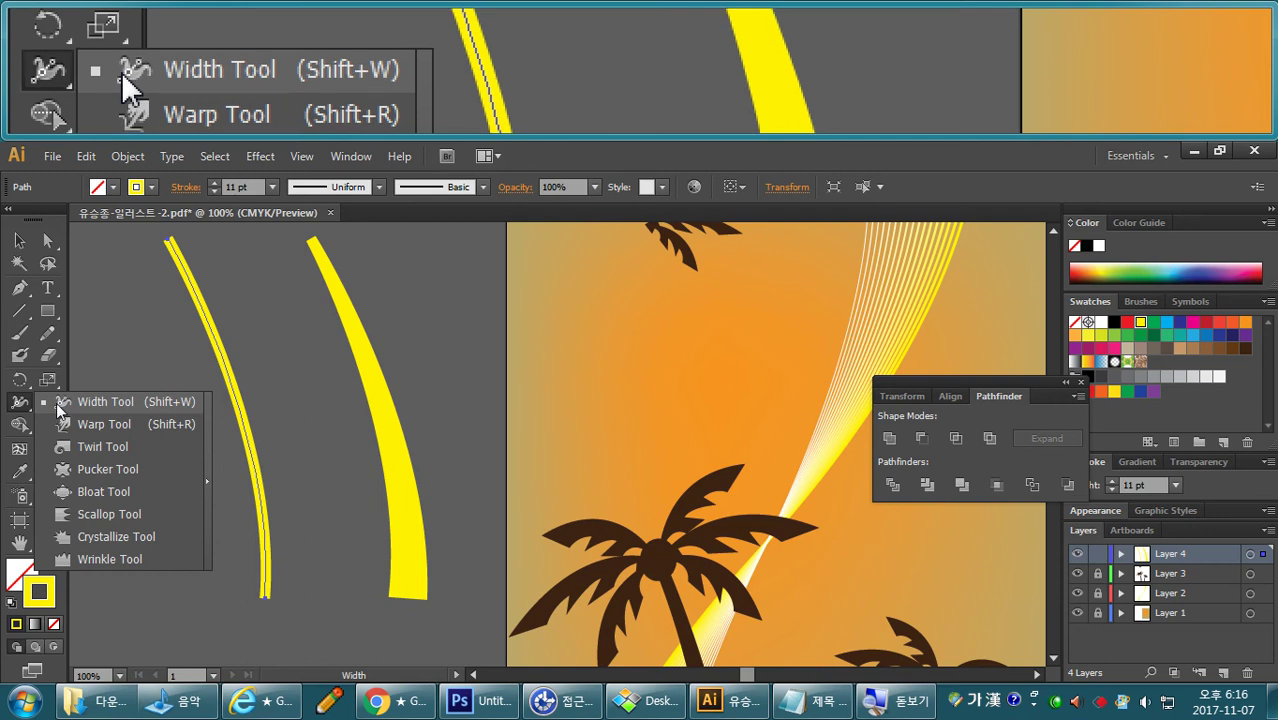
pyautogui.click(57, 404)
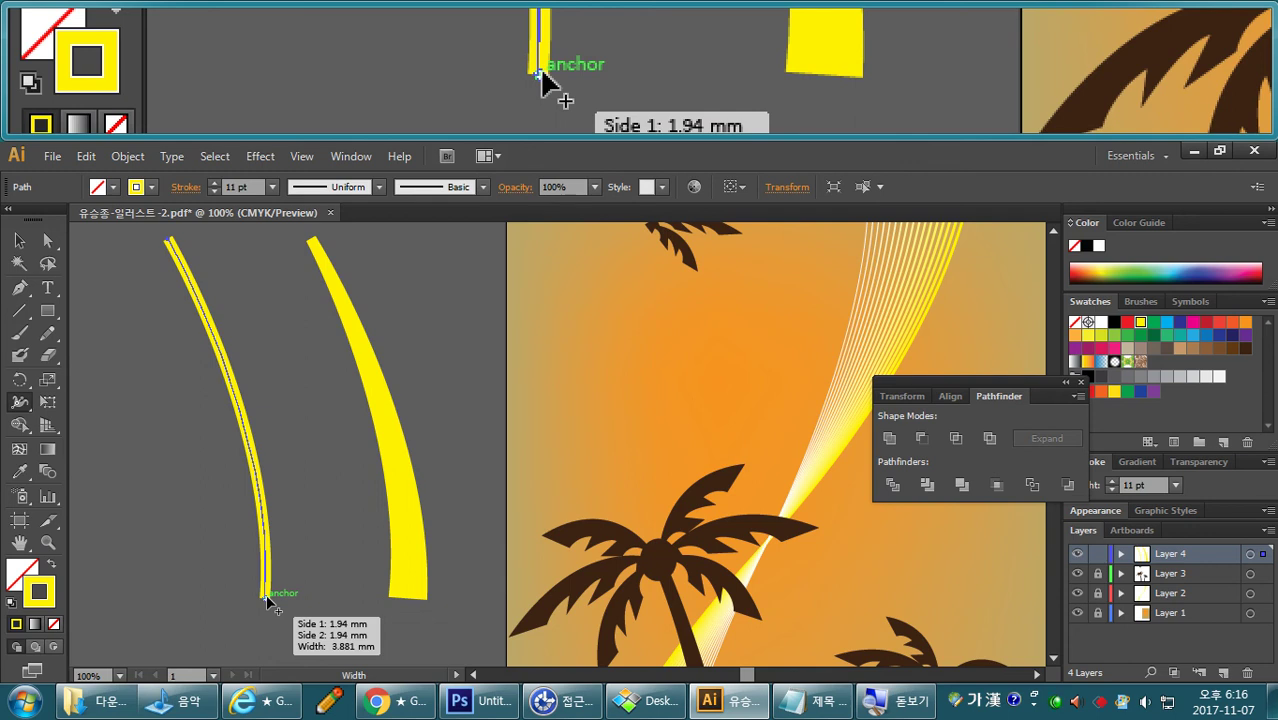
pyautogui.moveTo(266, 598); pyautogui.dragTo(280, 601)
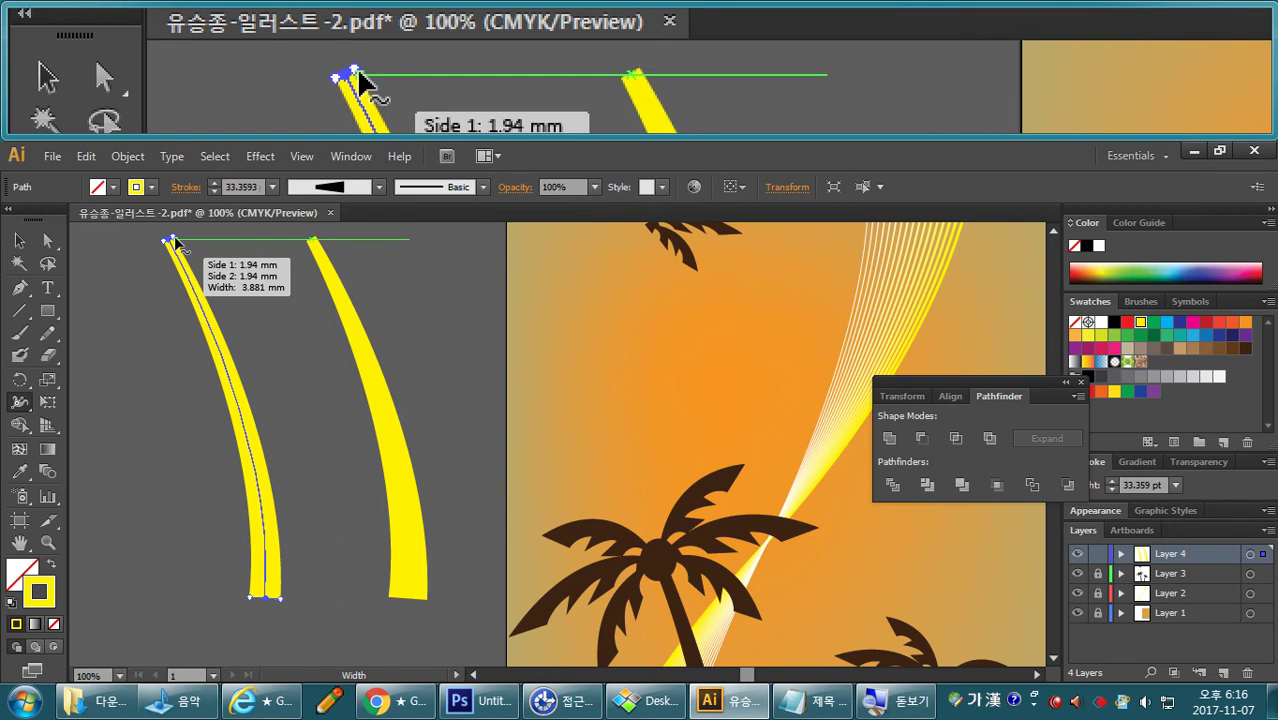
pyautogui.moveTo(173, 245); pyautogui.dragTo(184, 252)
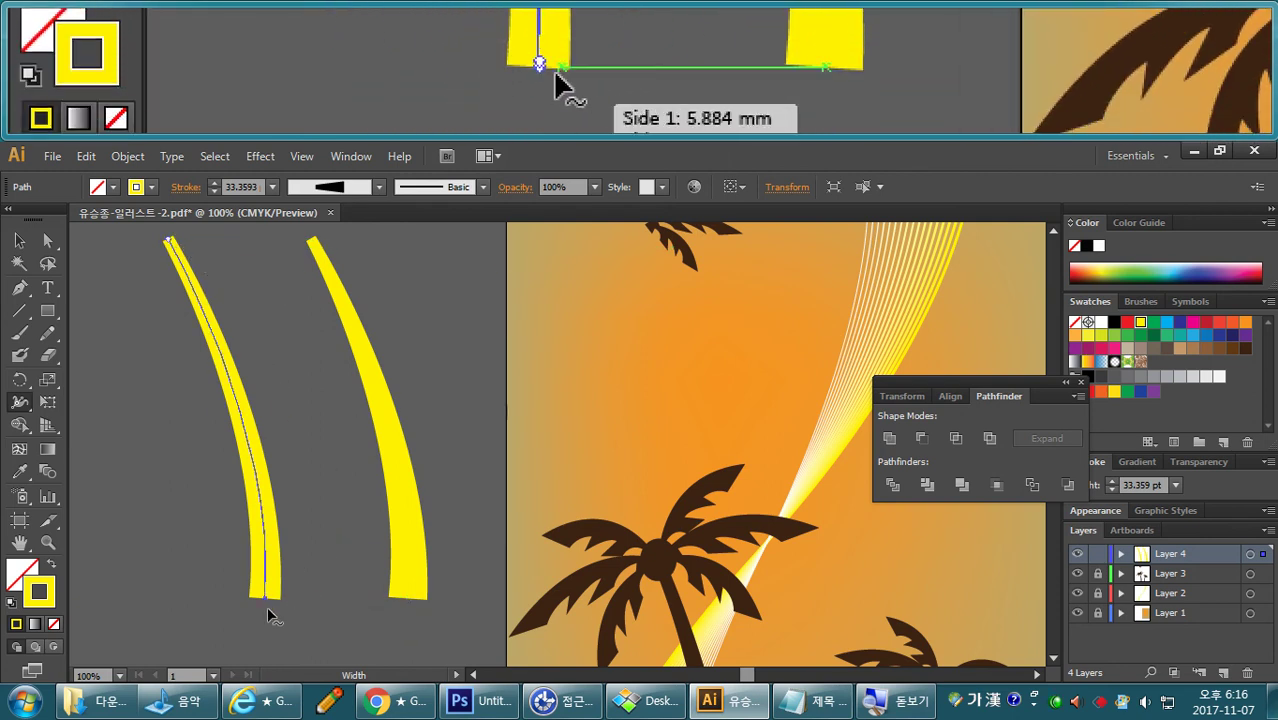
# Change the left tapered curve's stroke color from the swatches to dark brown, matching the palm trees, and deselect it.
pyautogui.click(19, 240)
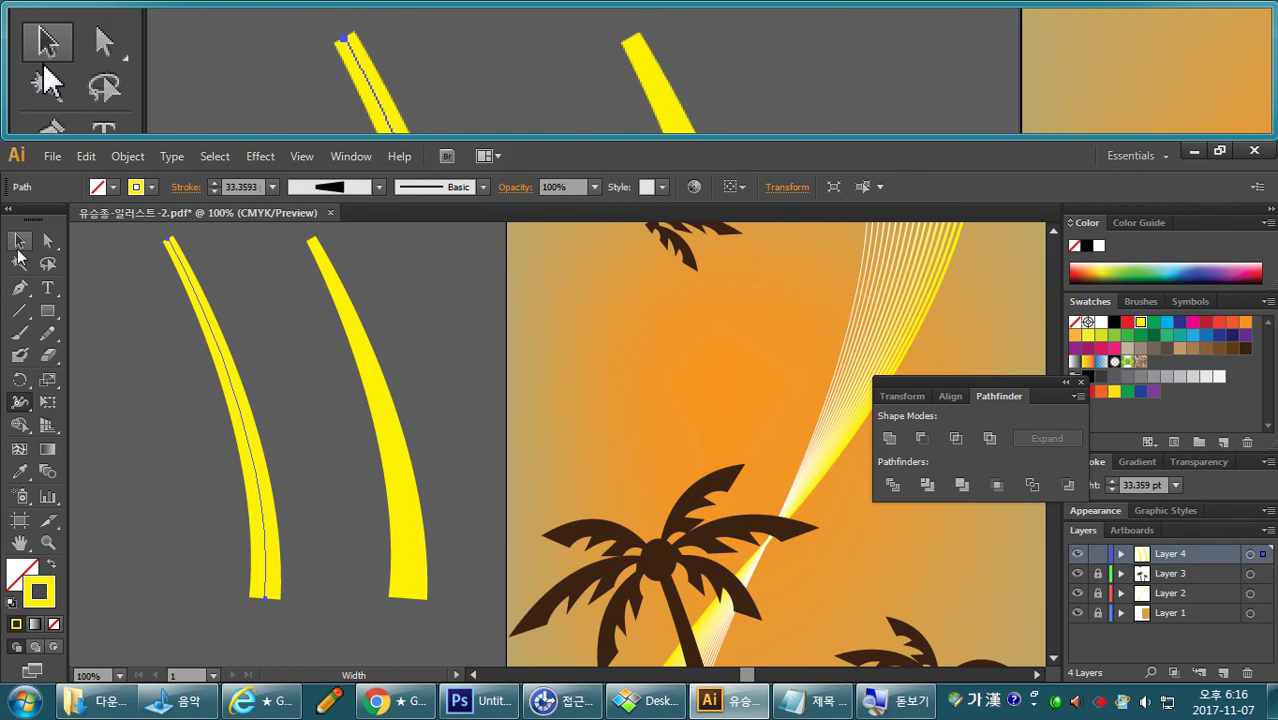
pyautogui.click(290, 405)
pyautogui.click(253, 450)
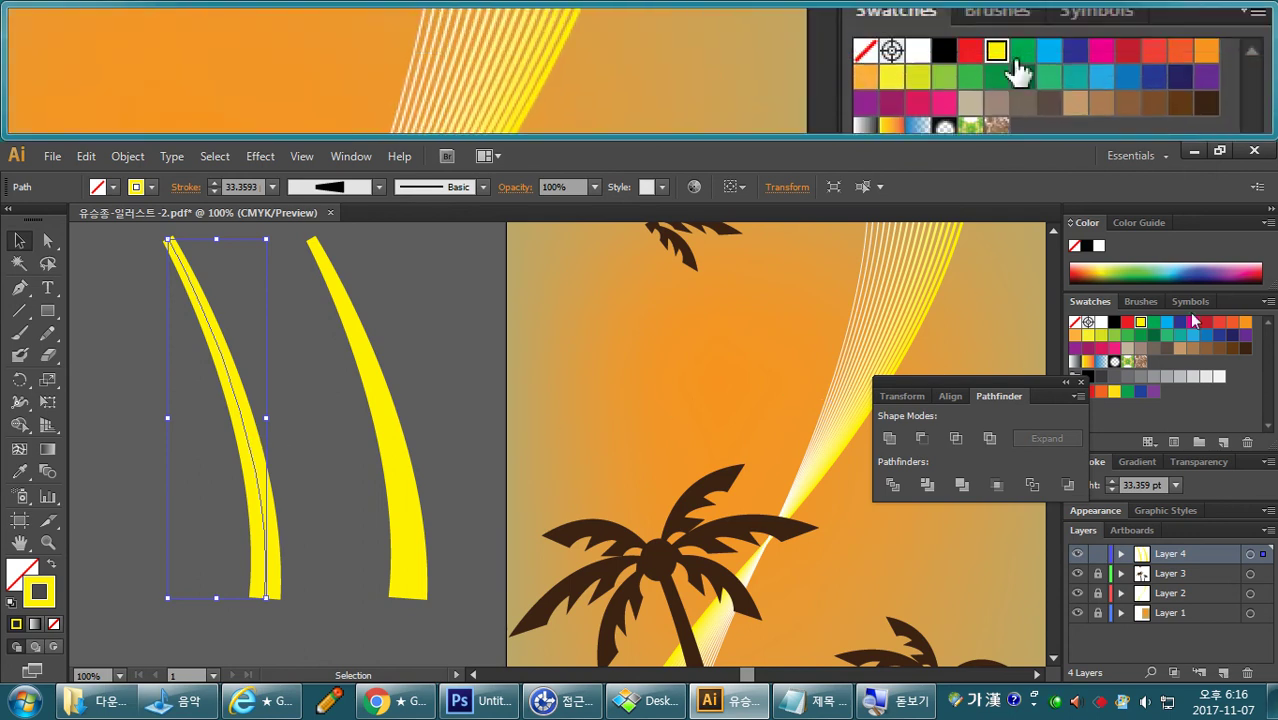
pyautogui.click(1245, 349)
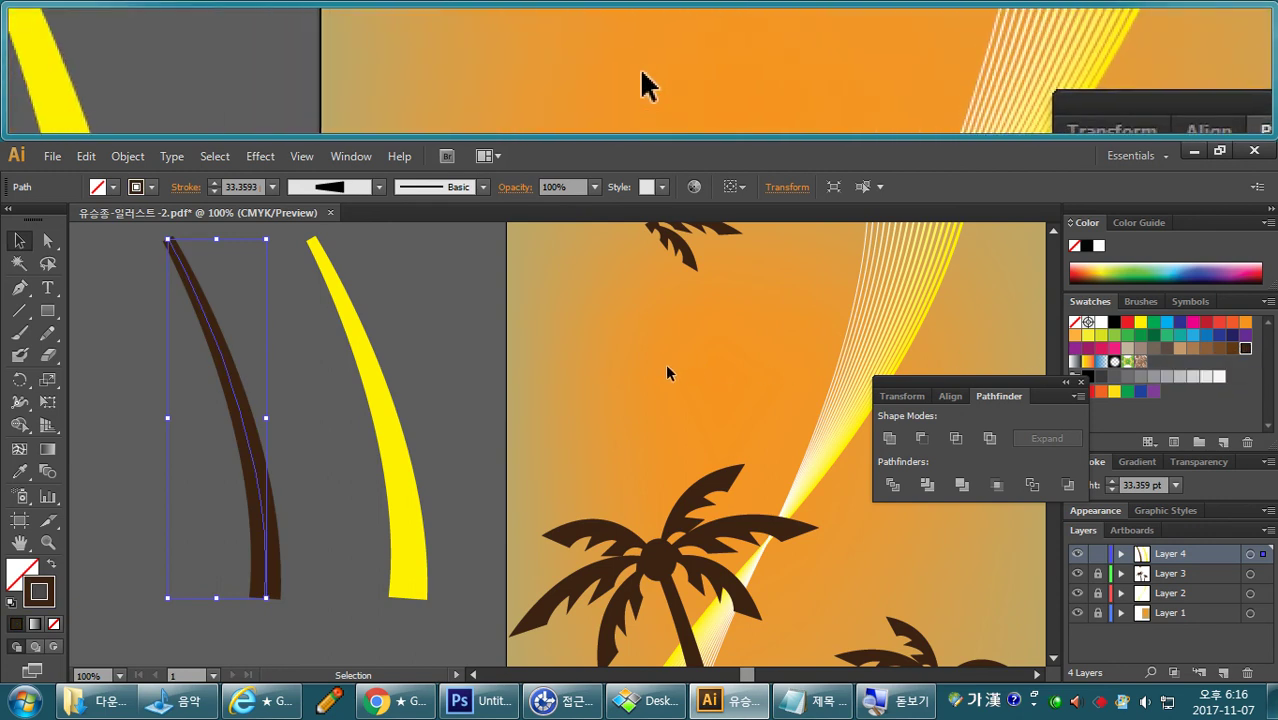
pyautogui.click(667, 373)
# Select the dark brown tapered curve beside the page.
pyautogui.moveTo(585, 513); pyautogui.dragTo(685, 442)
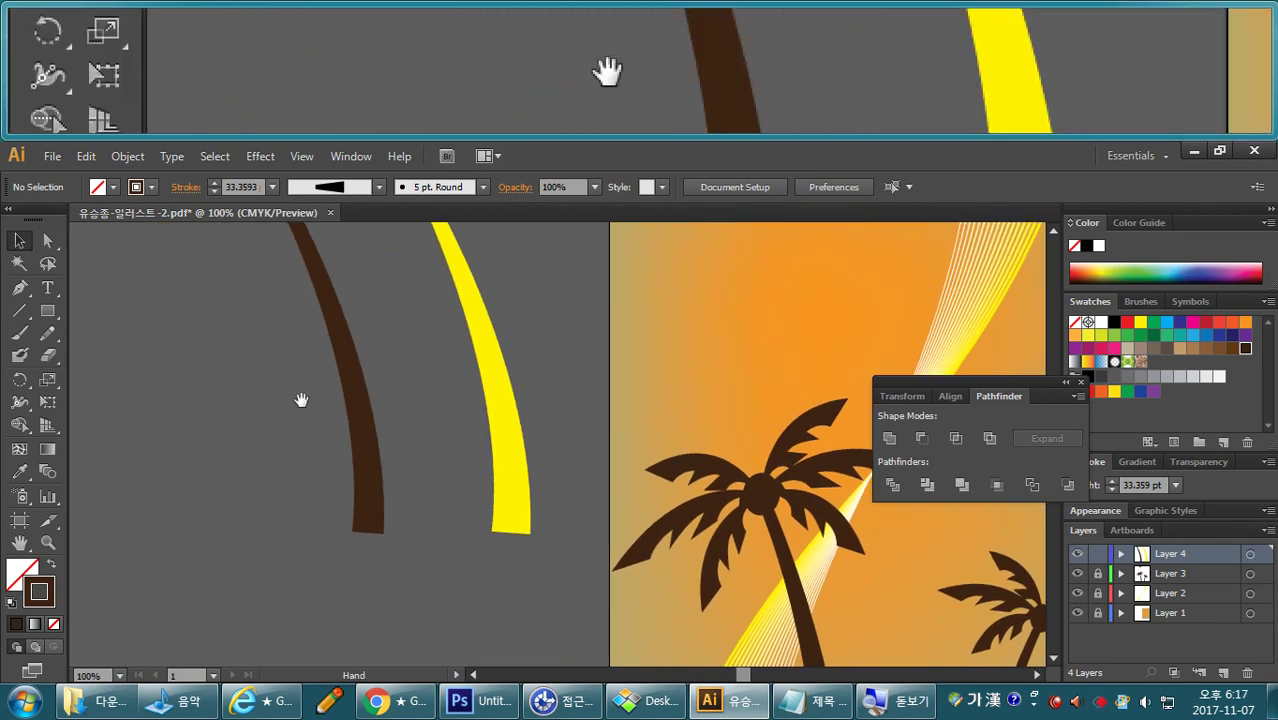
pyautogui.moveTo(322, 450); pyautogui.dragTo(381, 527)
pyautogui.click(360, 467)
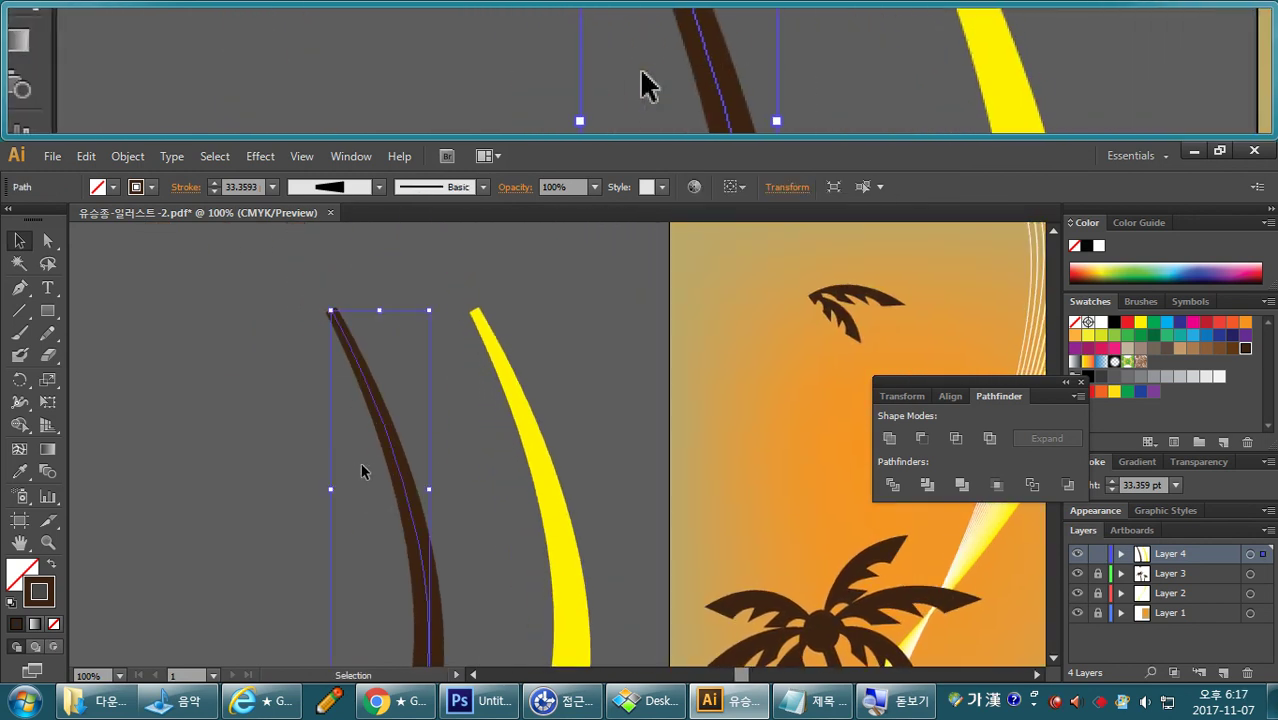